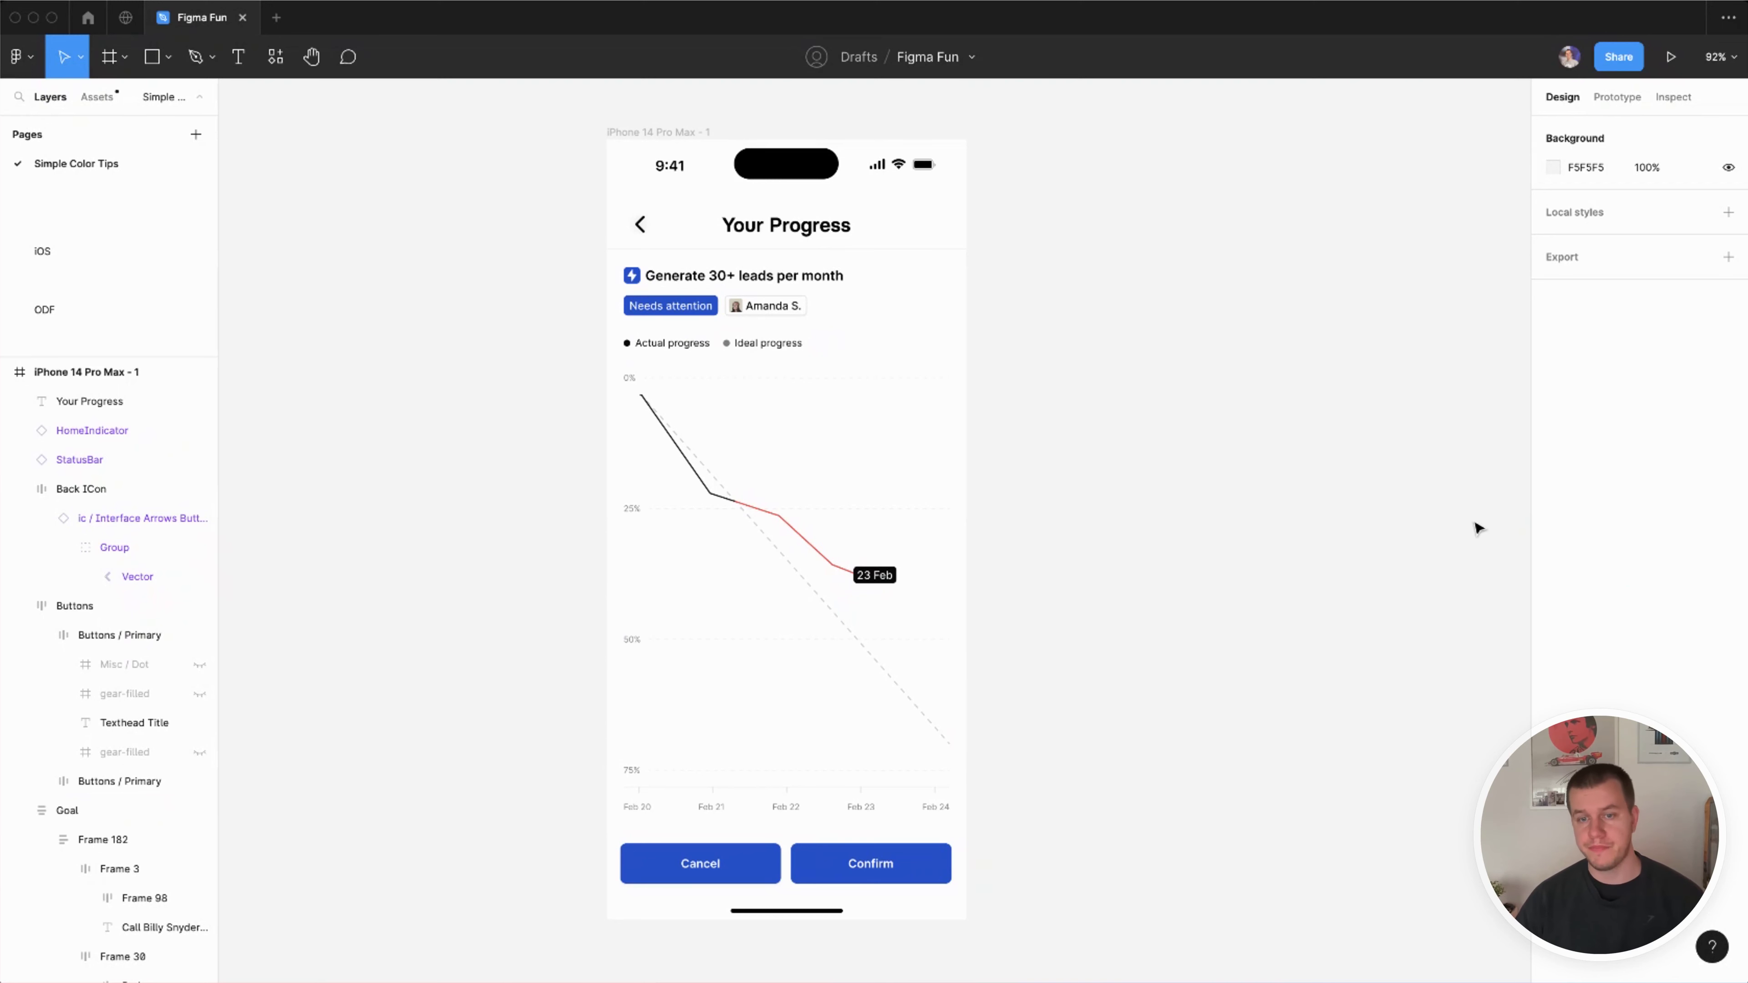
Step: Select the iPhone 14 Pro Max - 1 frame by its name label on the canvas
left_click(662, 134)
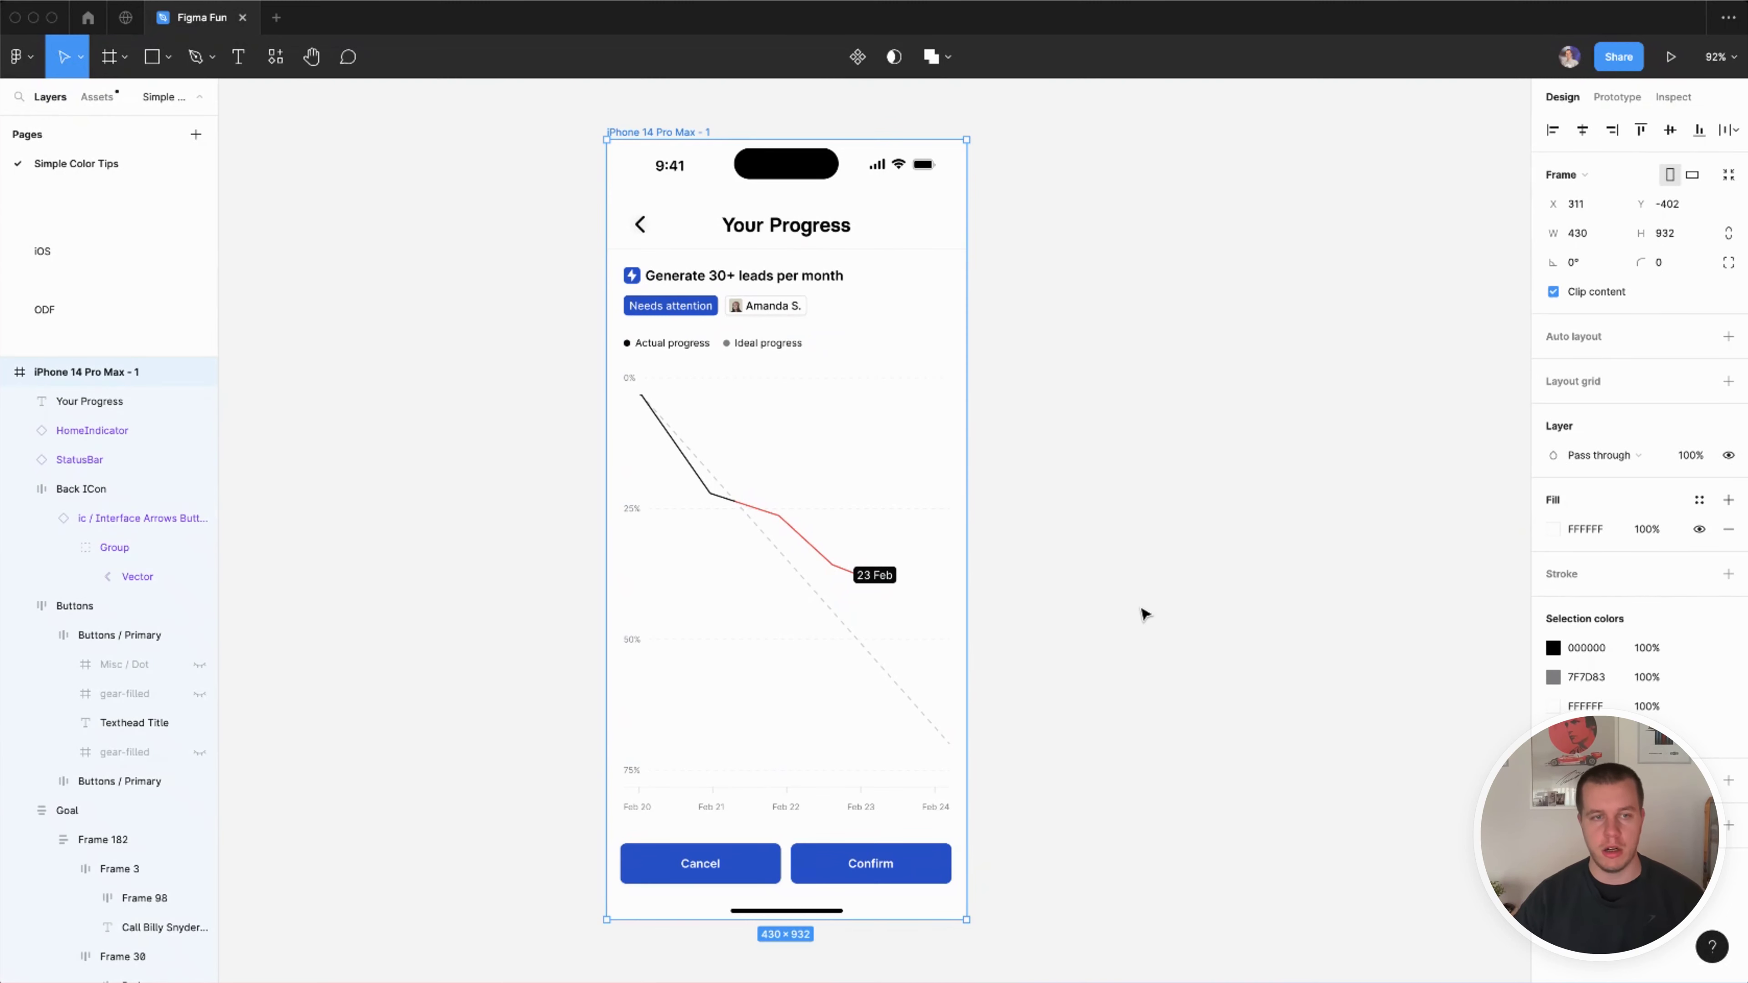
Step: Eyedrop the Confirm button's blue into the phone frame's fill
left_click(835, 281, "super")
left_click(1229, 475)
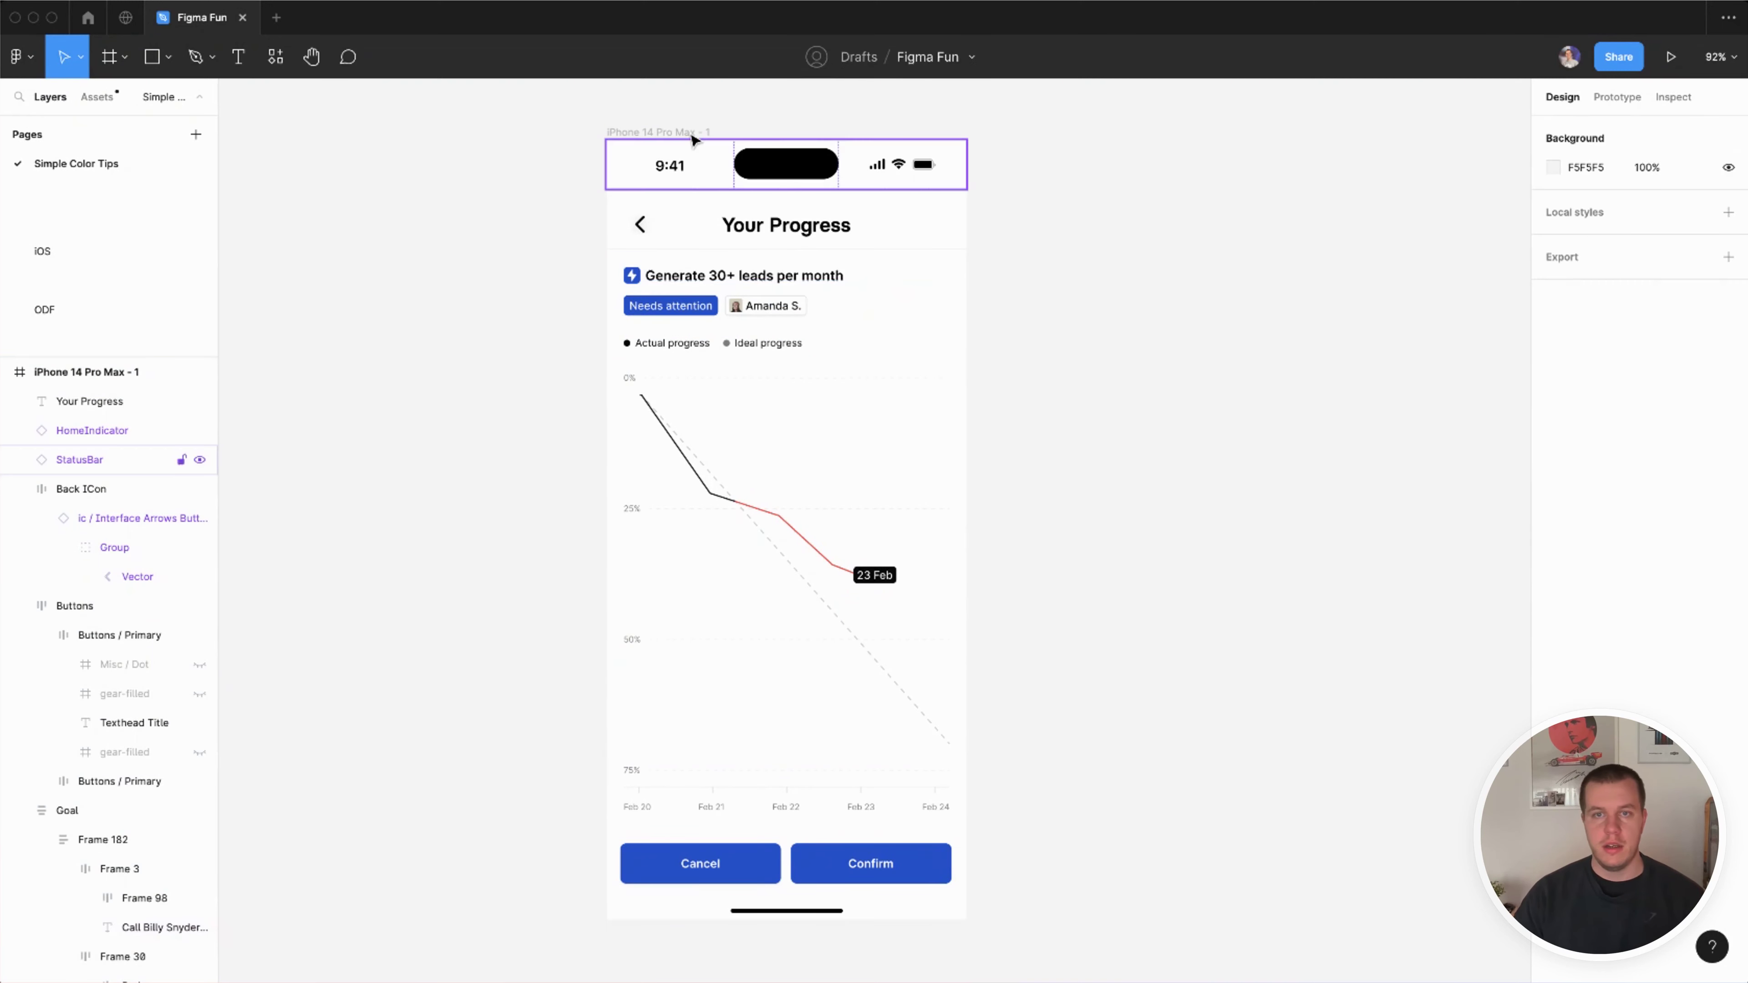
left_click(674, 129)
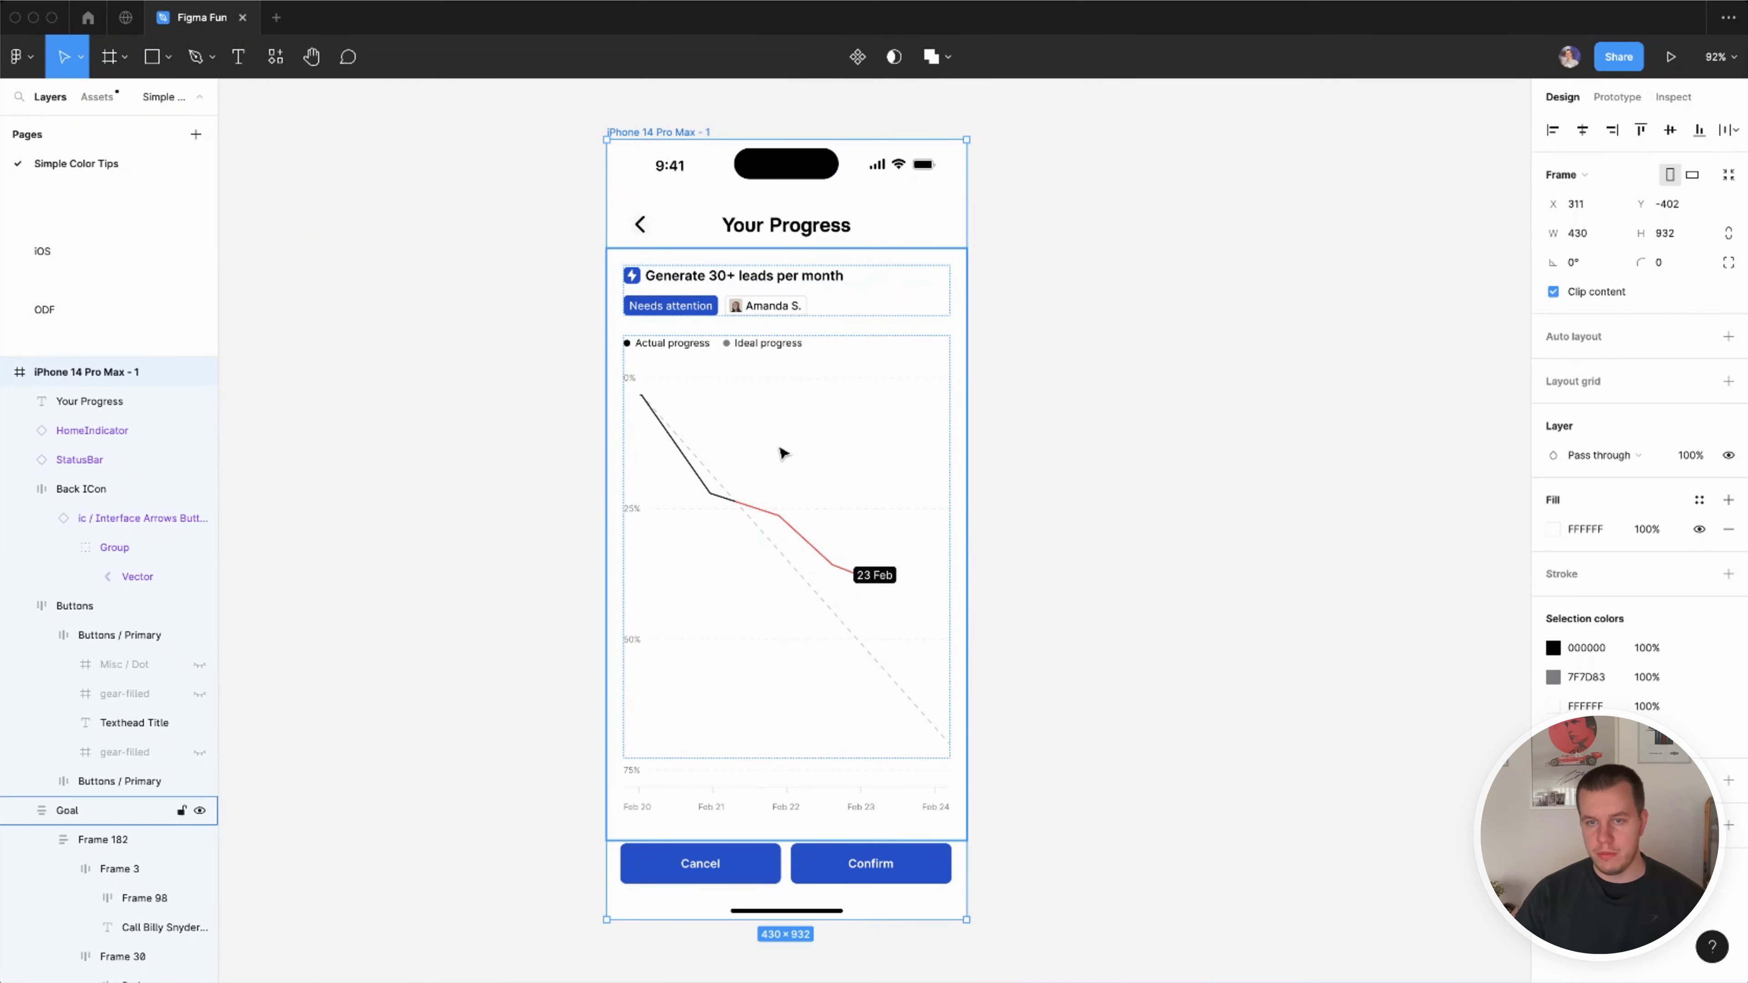
left_click(1556, 531)
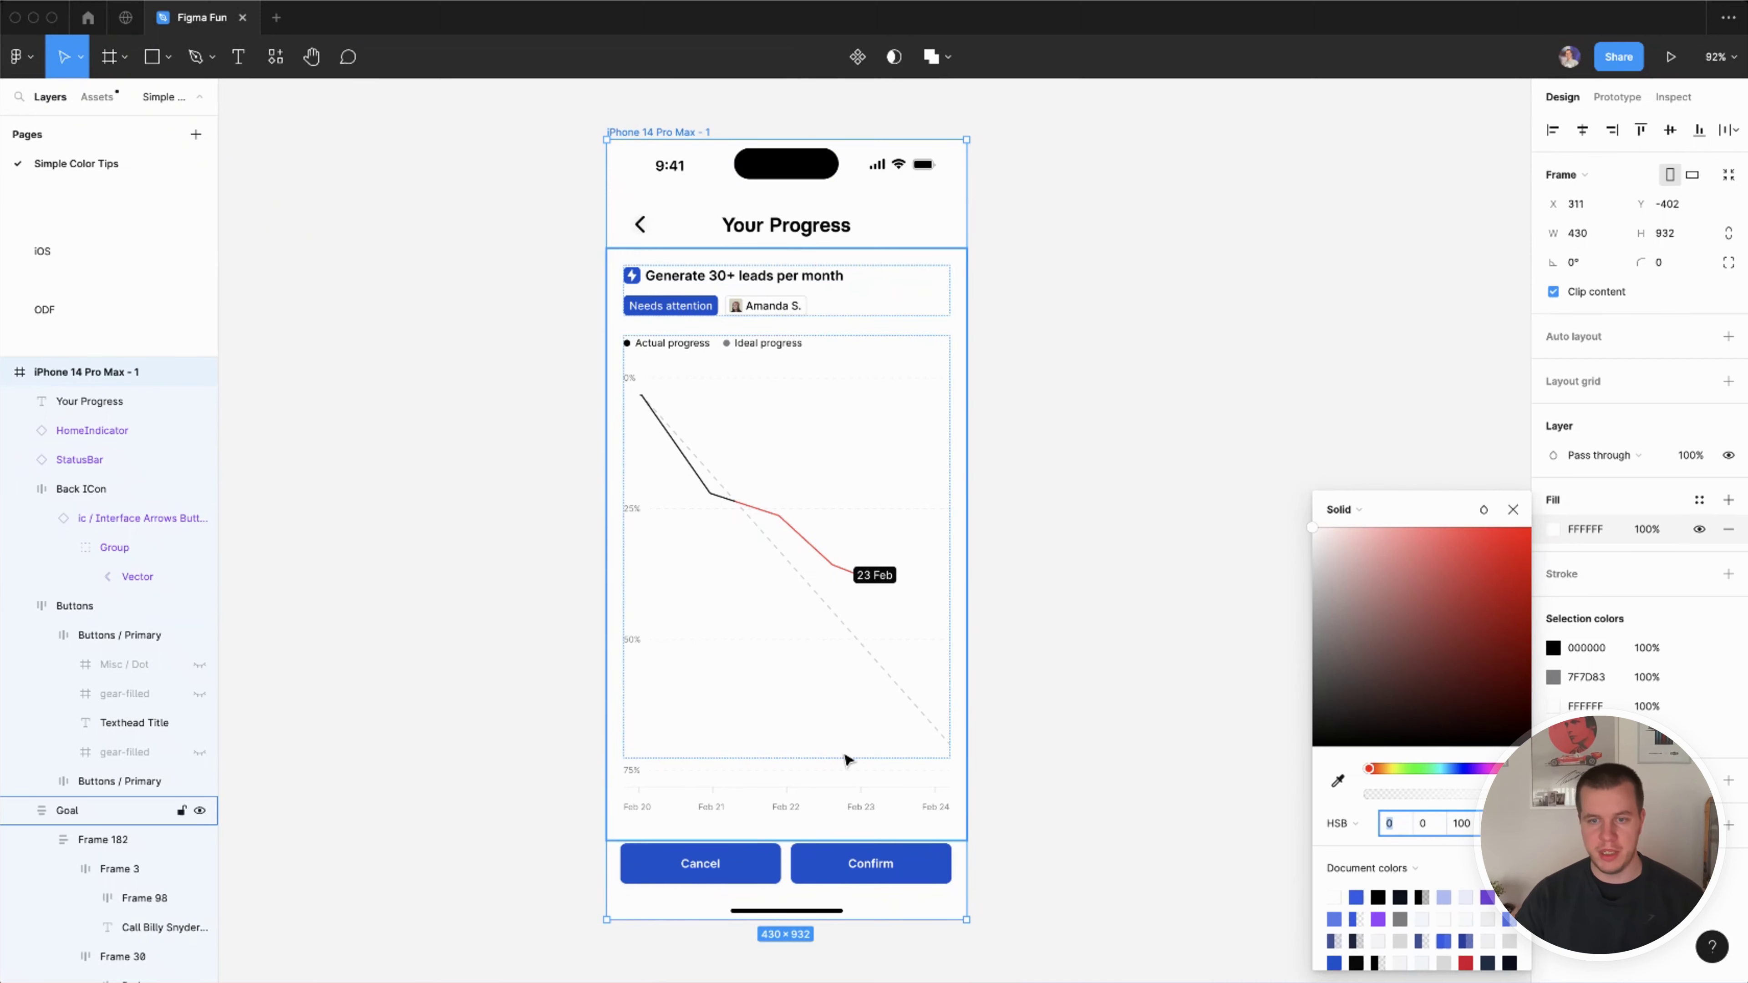
key("i")
left_click(820, 862)
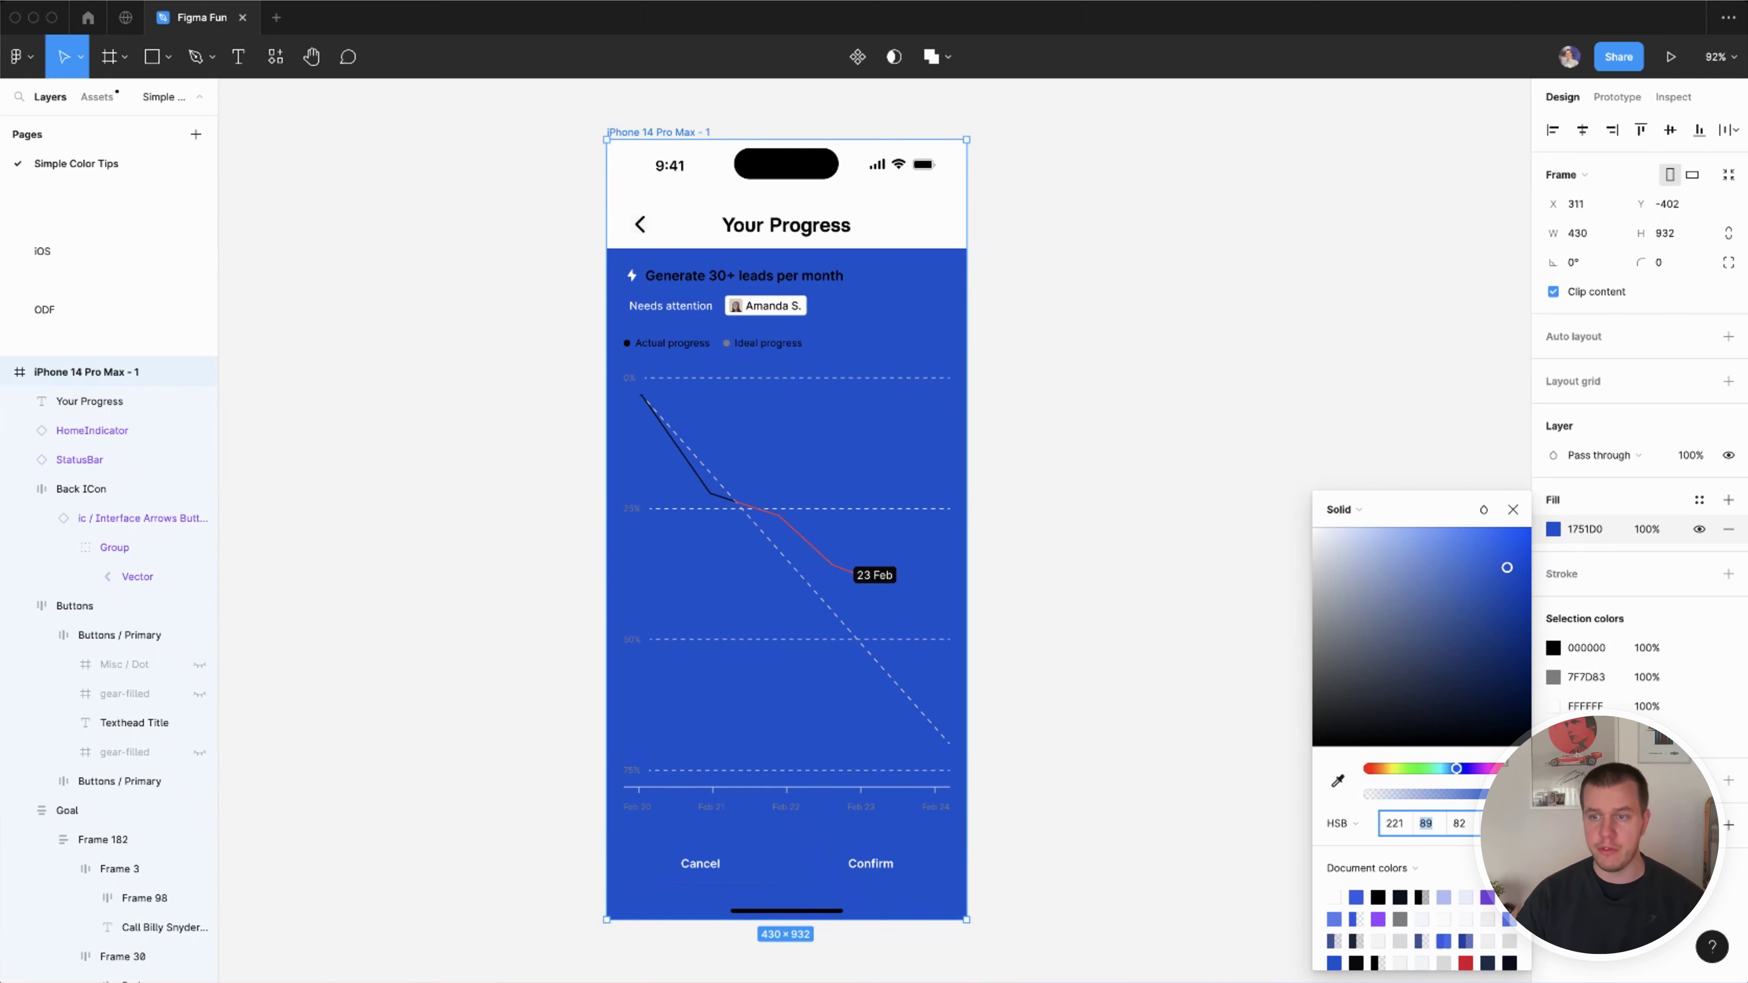
Step: Tune the frame fill to HSB saturation 2 and brightness 100 for a faint blue tint
key("shift+Up")
key("shift+Up")
key("shift+Down")
key("shift+Down")
key("shift+Down")
key("shift+Down")
key("shift+Down")
key("shift+Down")
key("shift+Down")
key("shift+Down")
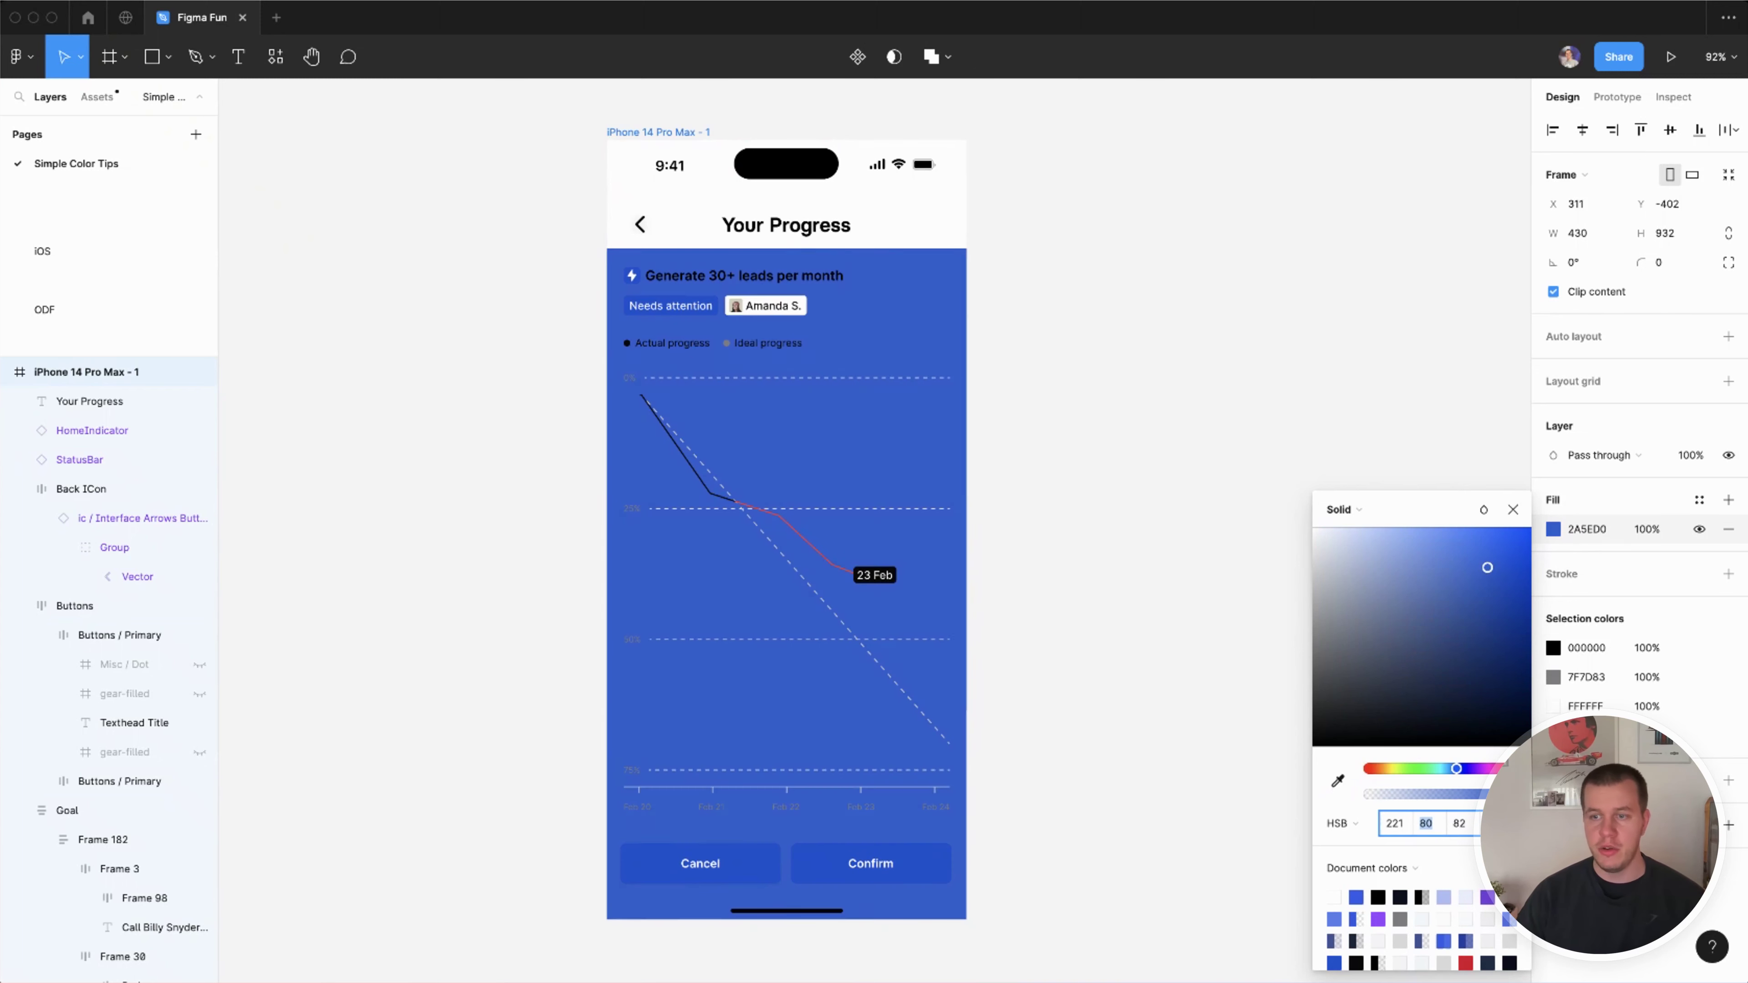
key("Down")
key("Down")
key("Down")
key("Down")
key("Down")
key("Down")
key("Down")
key("Down")
key("Down")
key("Down")
key("Down")
key("Down")
key("Down")
key("Down")
key("Down")
key("Down")
key("Down")
key("Down")
key("Down")
key("Down")
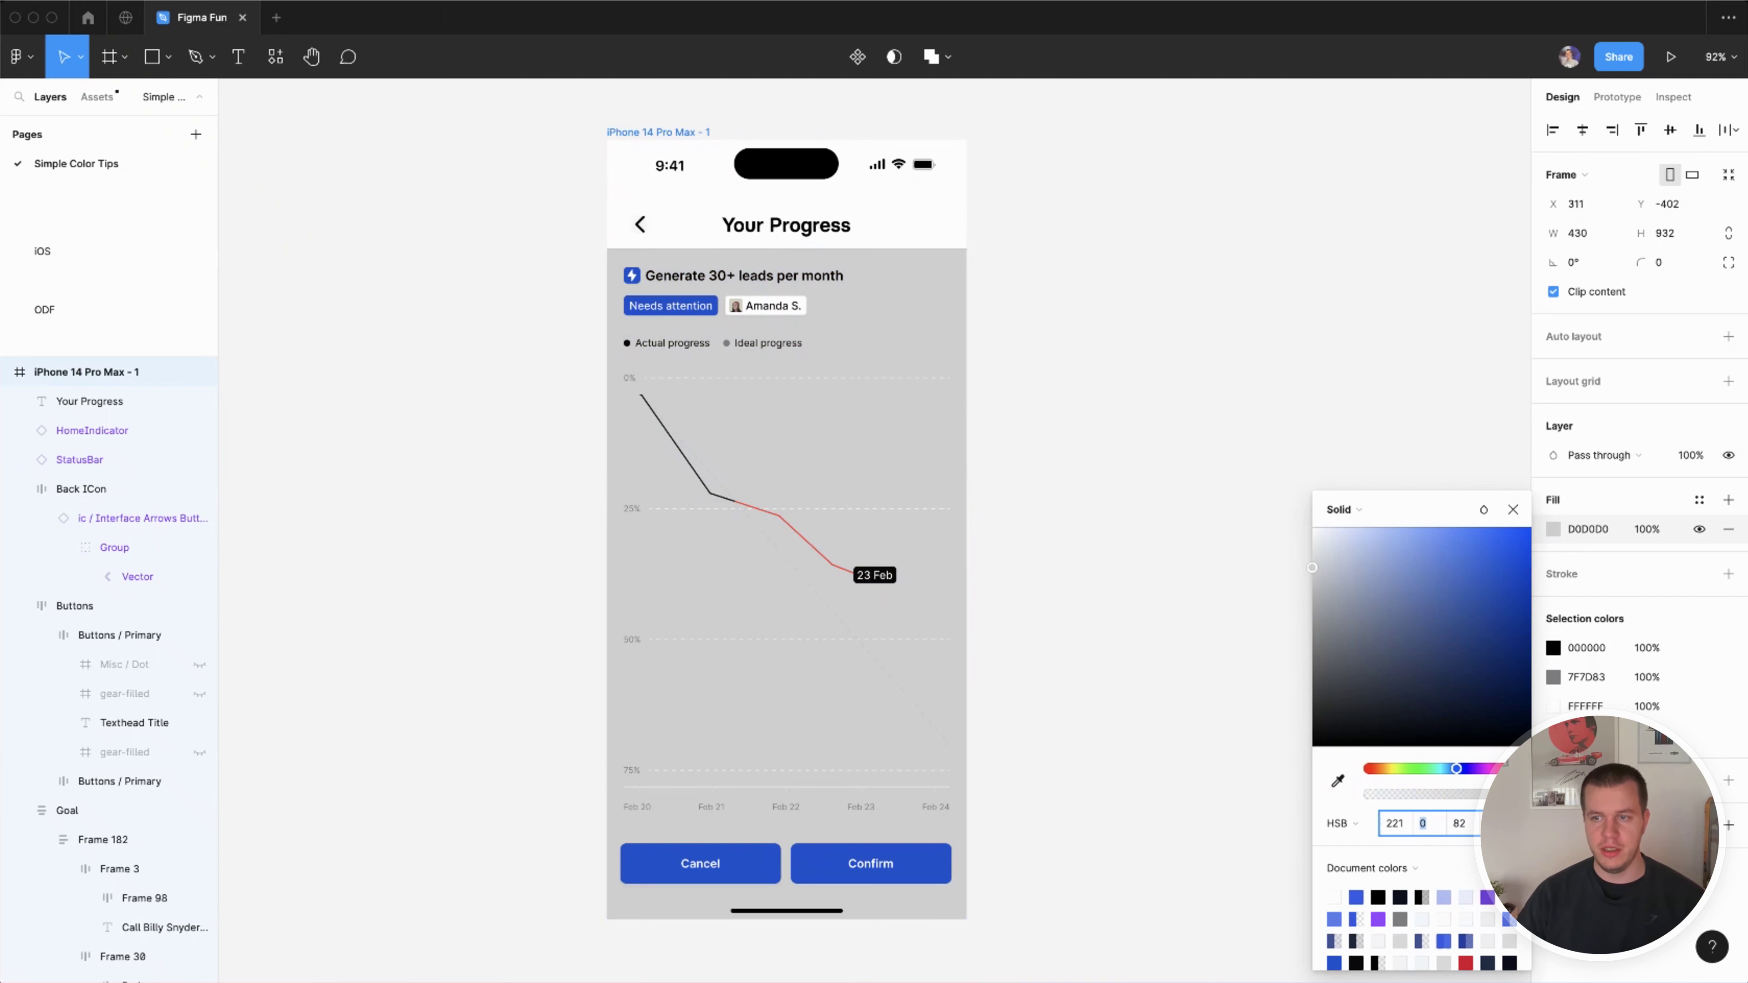
key("Up")
key("Up")
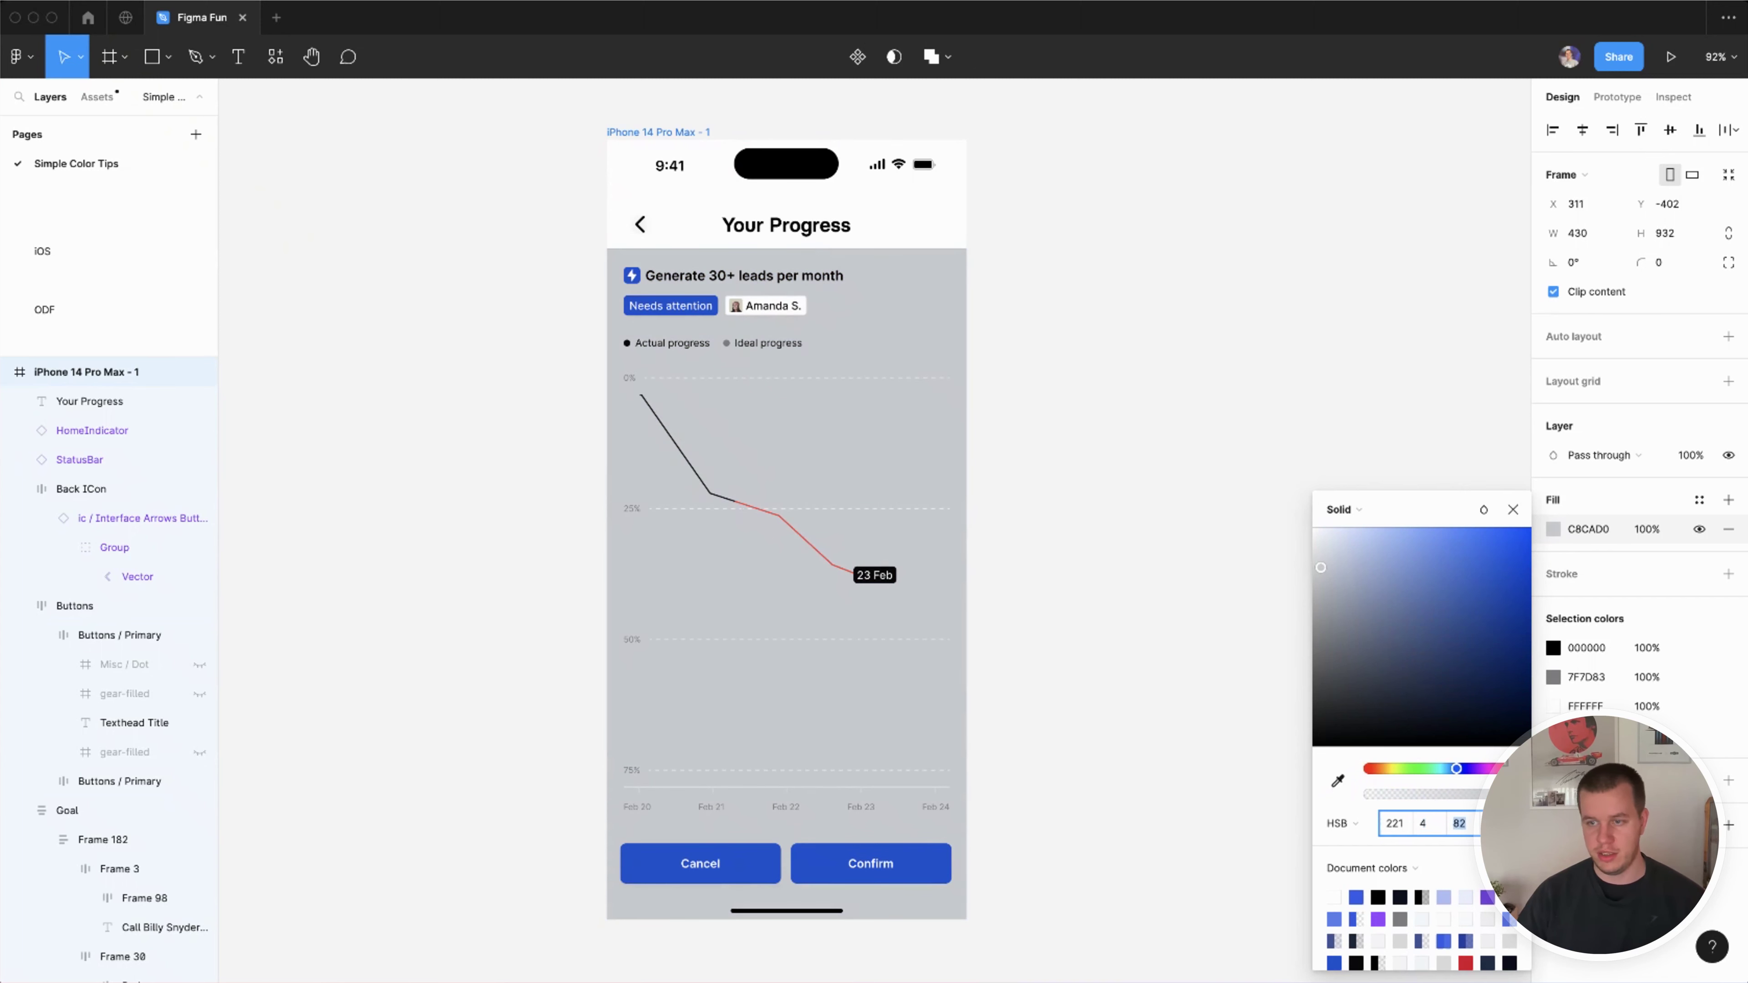
key("shift+Down")
key("shift+Down")
key("shift+Down")
key("shift+Down")
key("shift+Up")
key("shift+Up")
key("shift+Up")
key("shift+Down")
key("shift+Down")
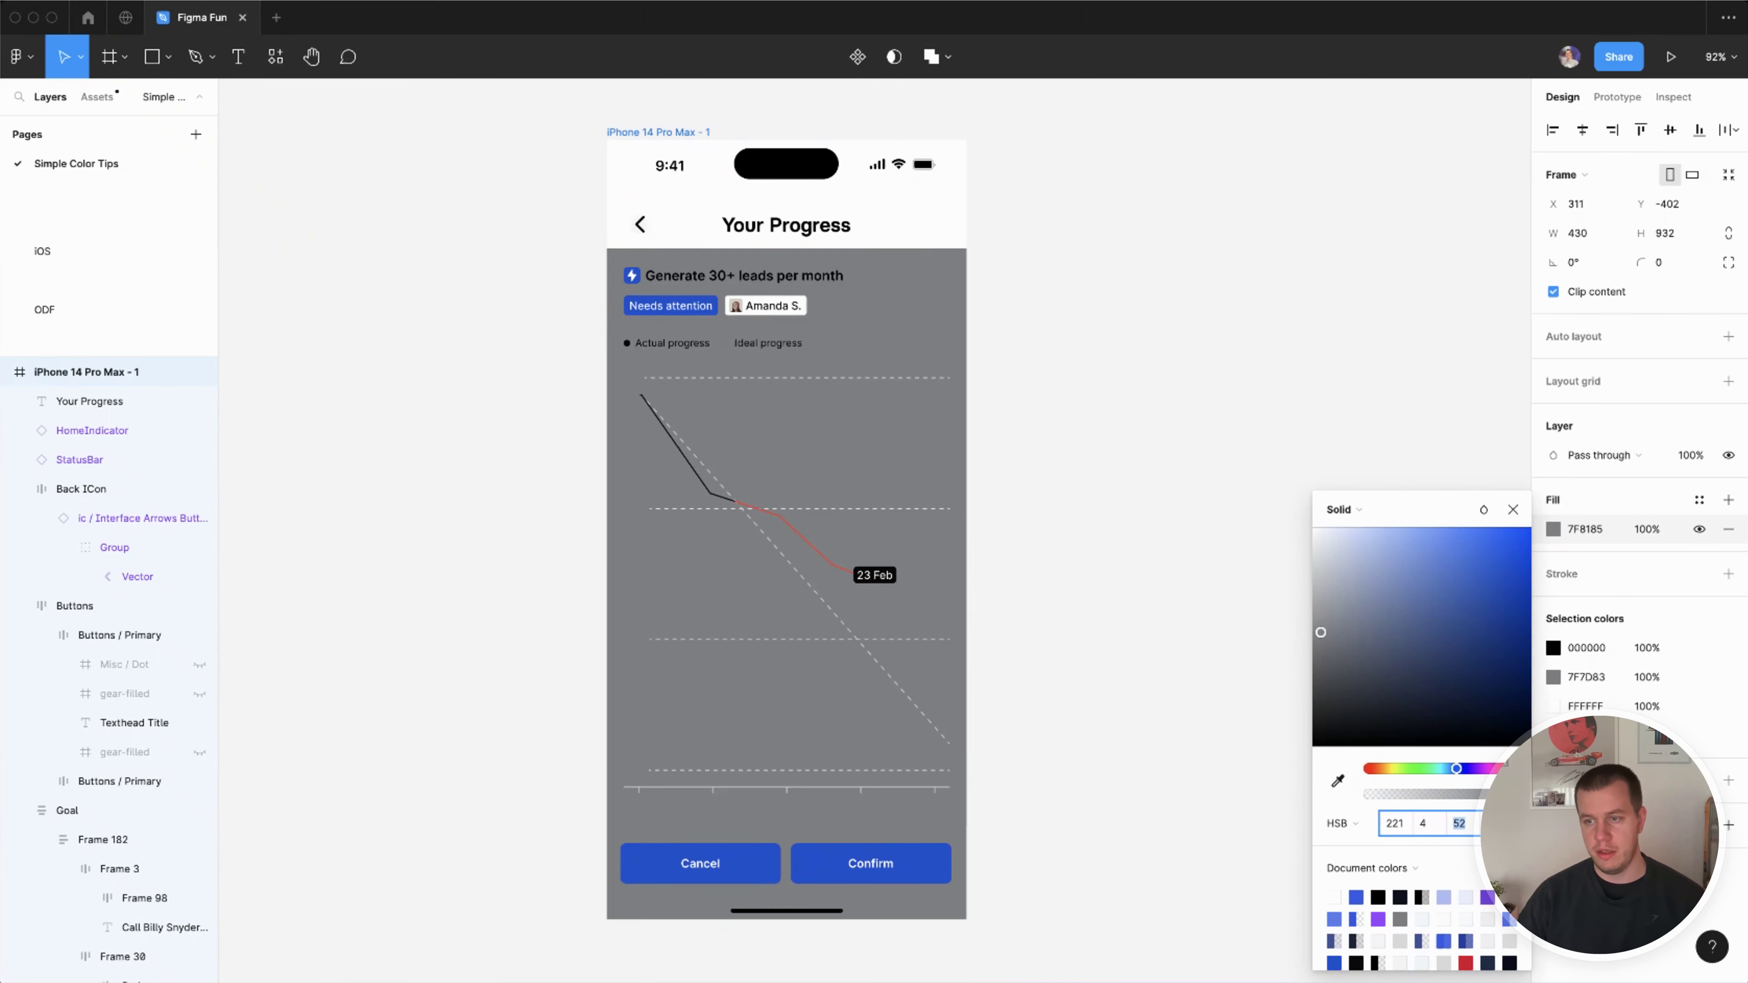
key("Up")
key("Up")
key("Up")
key("Up")
key("Up")
key("Up")
key("Up")
key("Up")
key("Up")
key("Up")
key("Up")
key("Up")
key("Up")
key("Up")
key("Up")
key("Up")
key("Up")
key("Up")
key("Up")
key("Up")
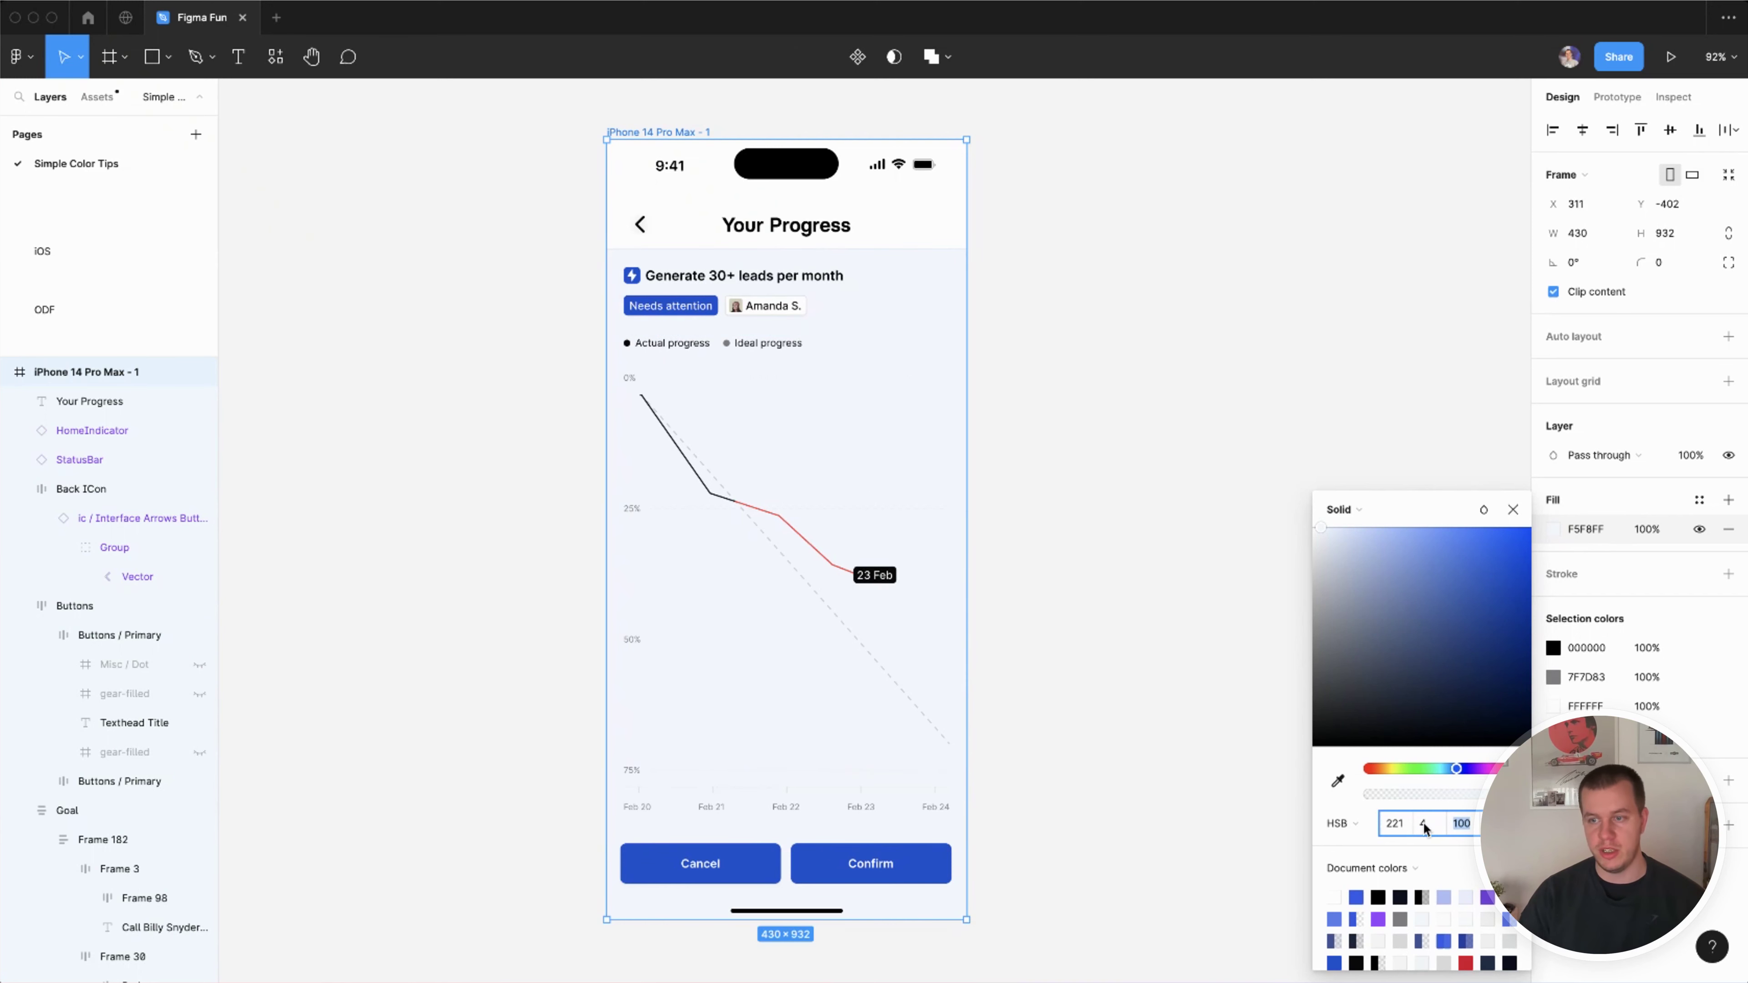
key("Down")
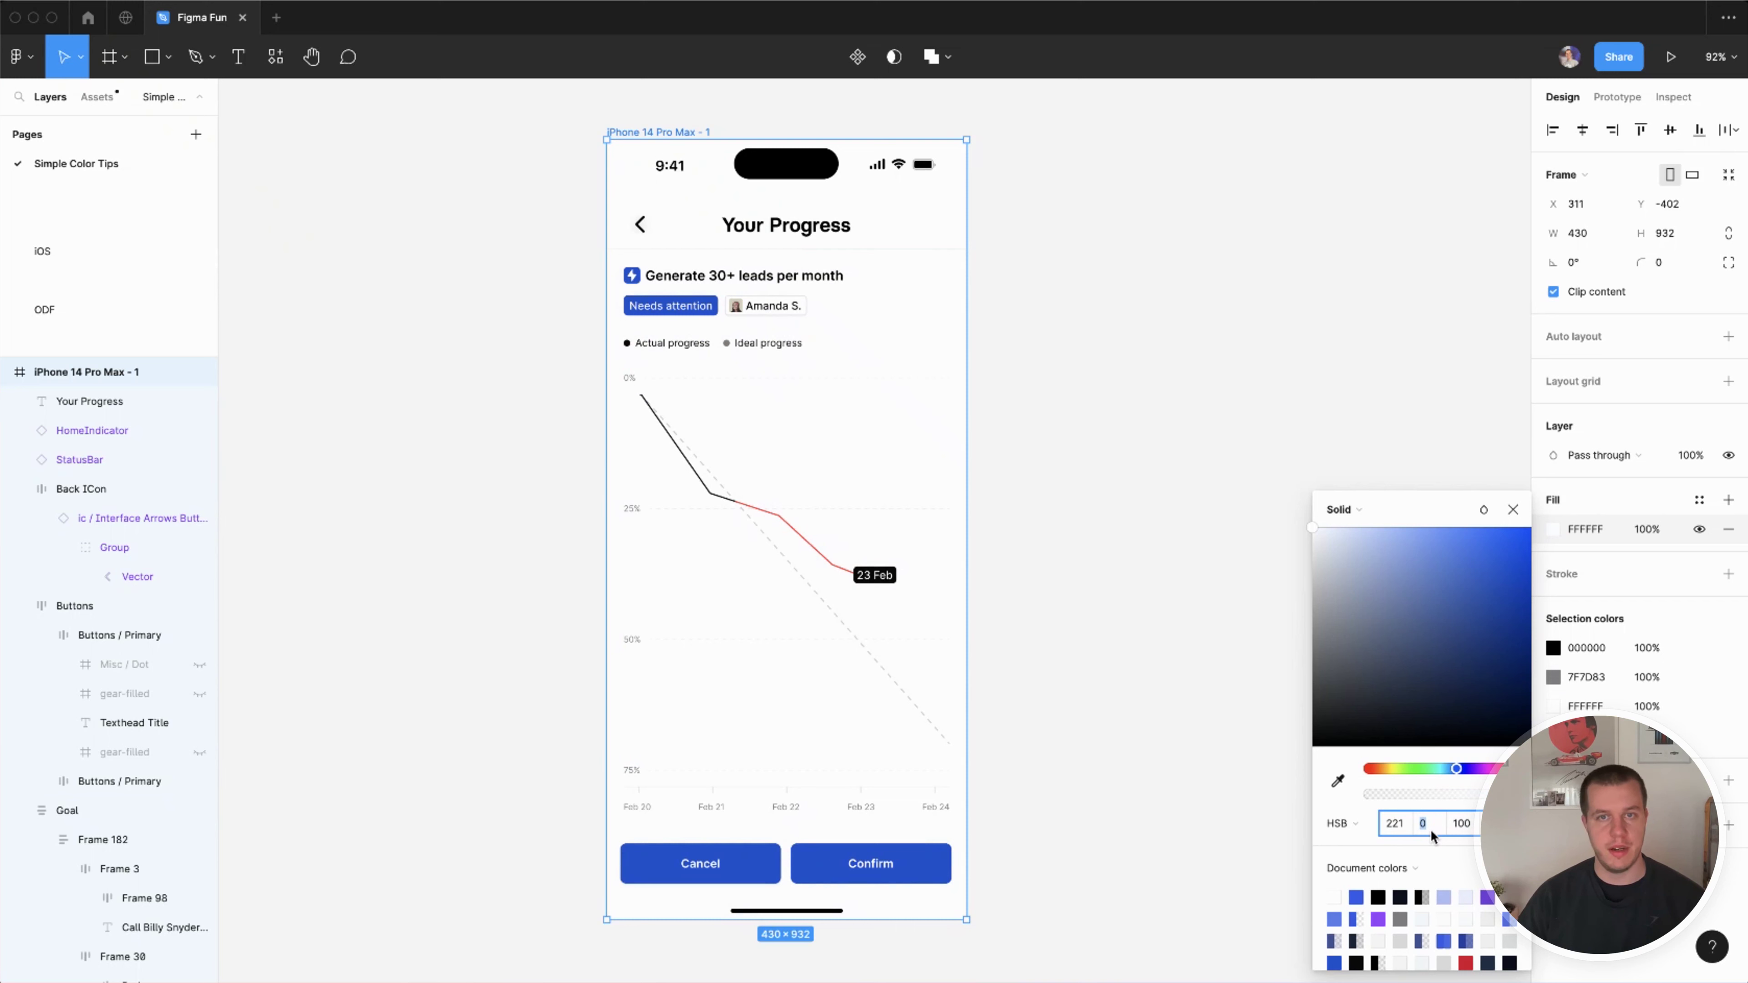
key("Up")
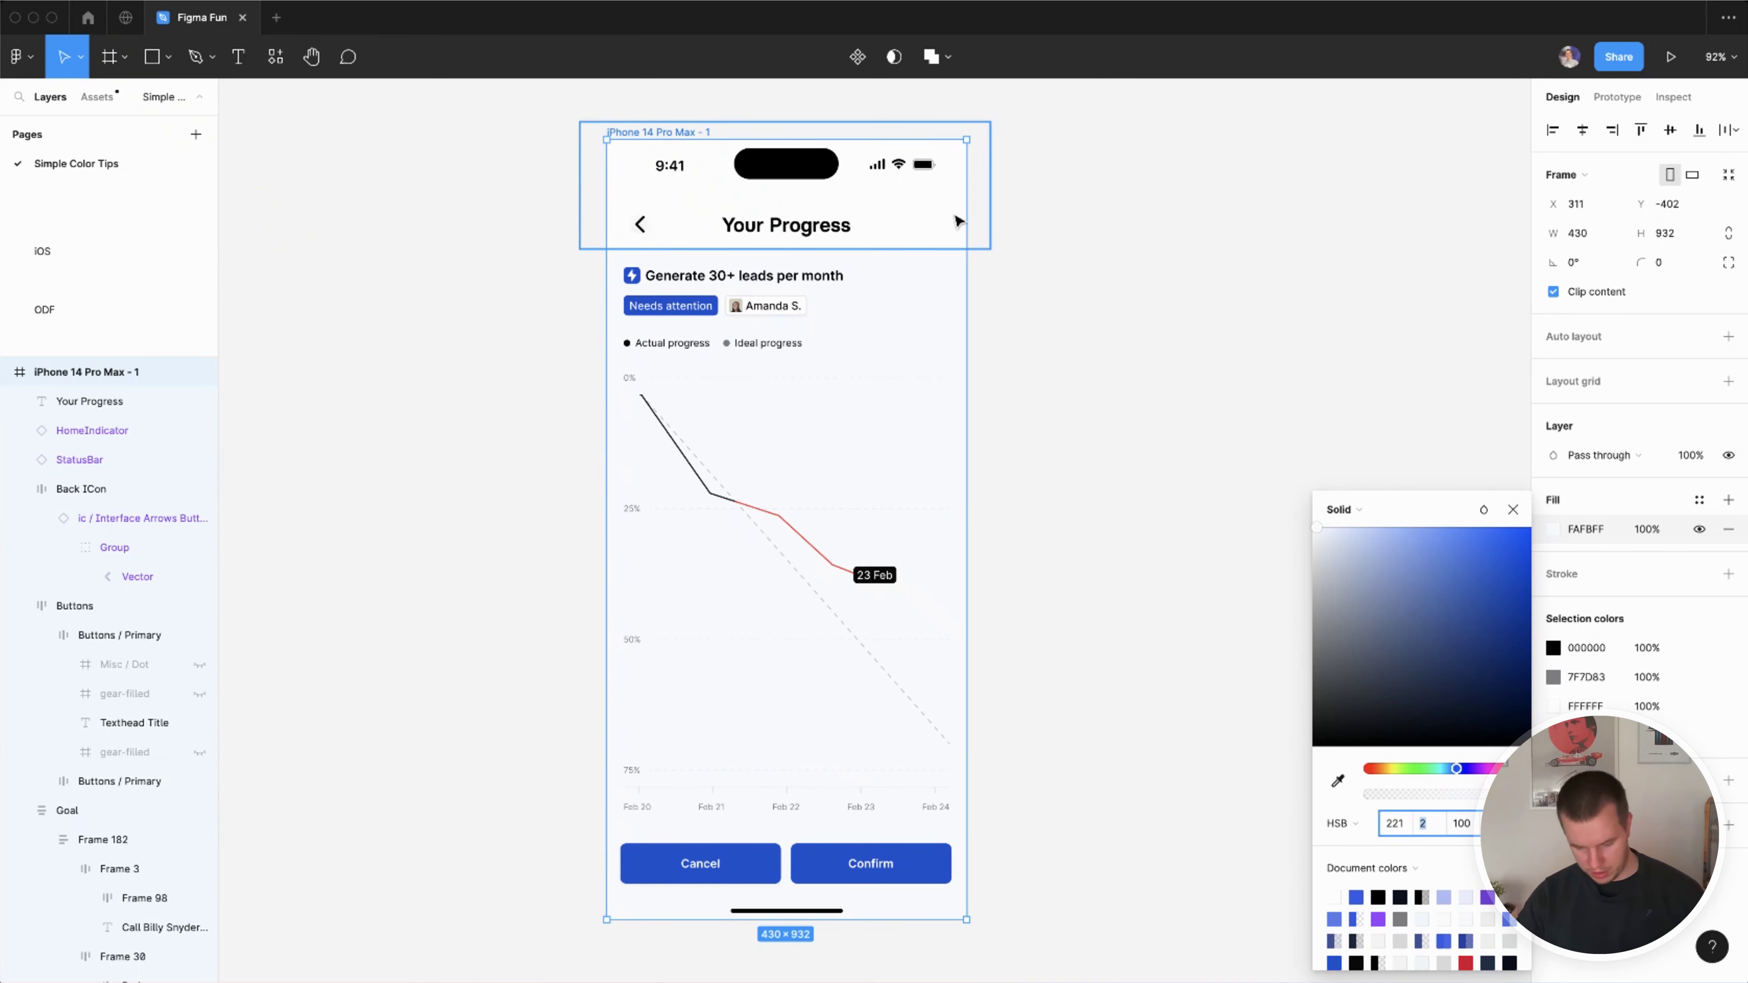
Step: Test a pure white fill, undo back to FAFBFF, and close the colour picker
key("i")
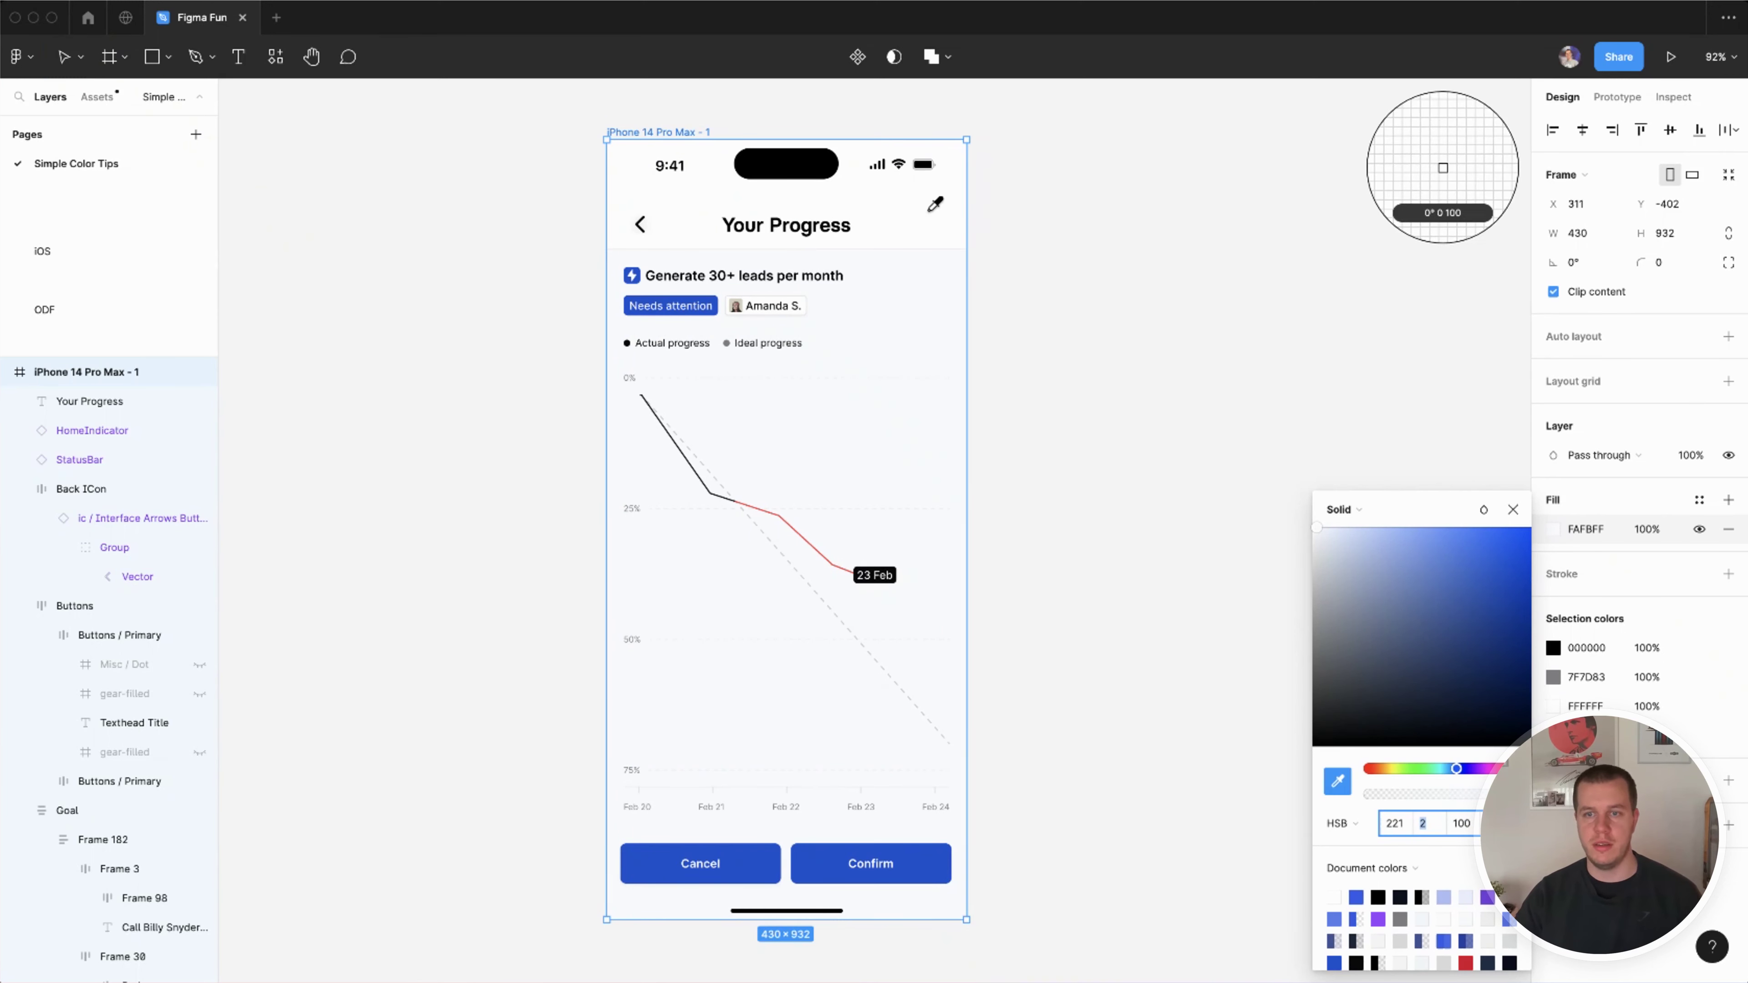
left_click(929, 211)
key("super+z")
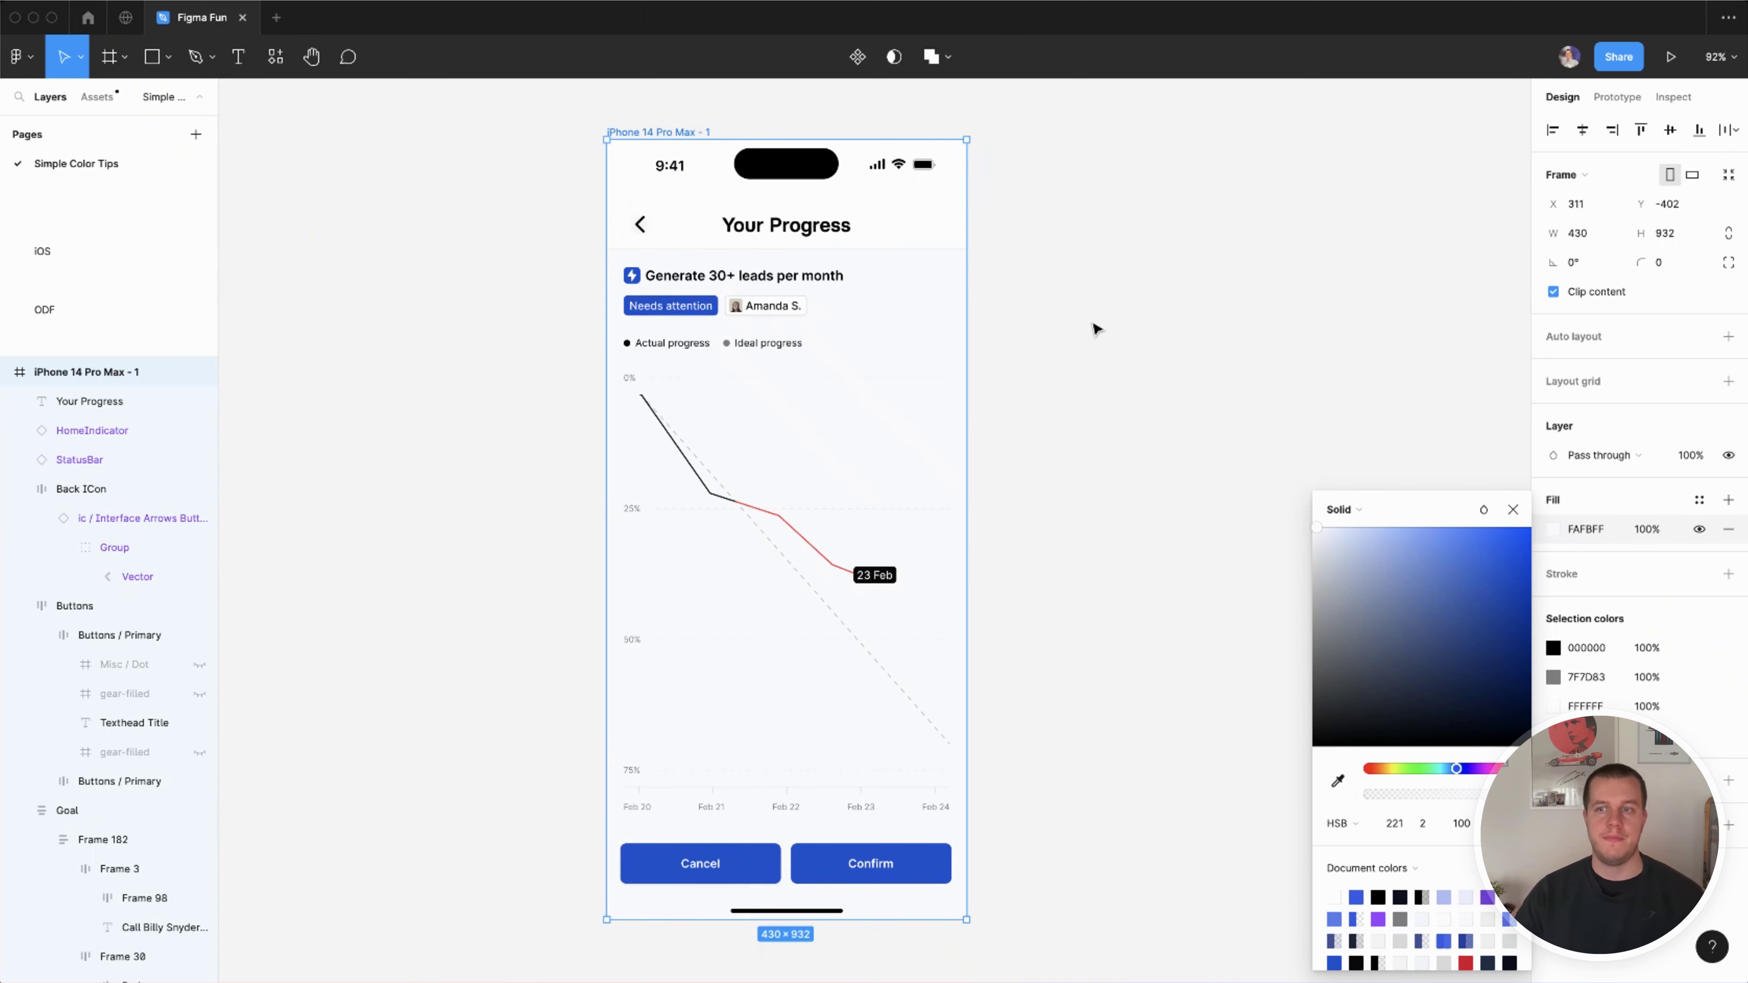
left_click(1143, 357)
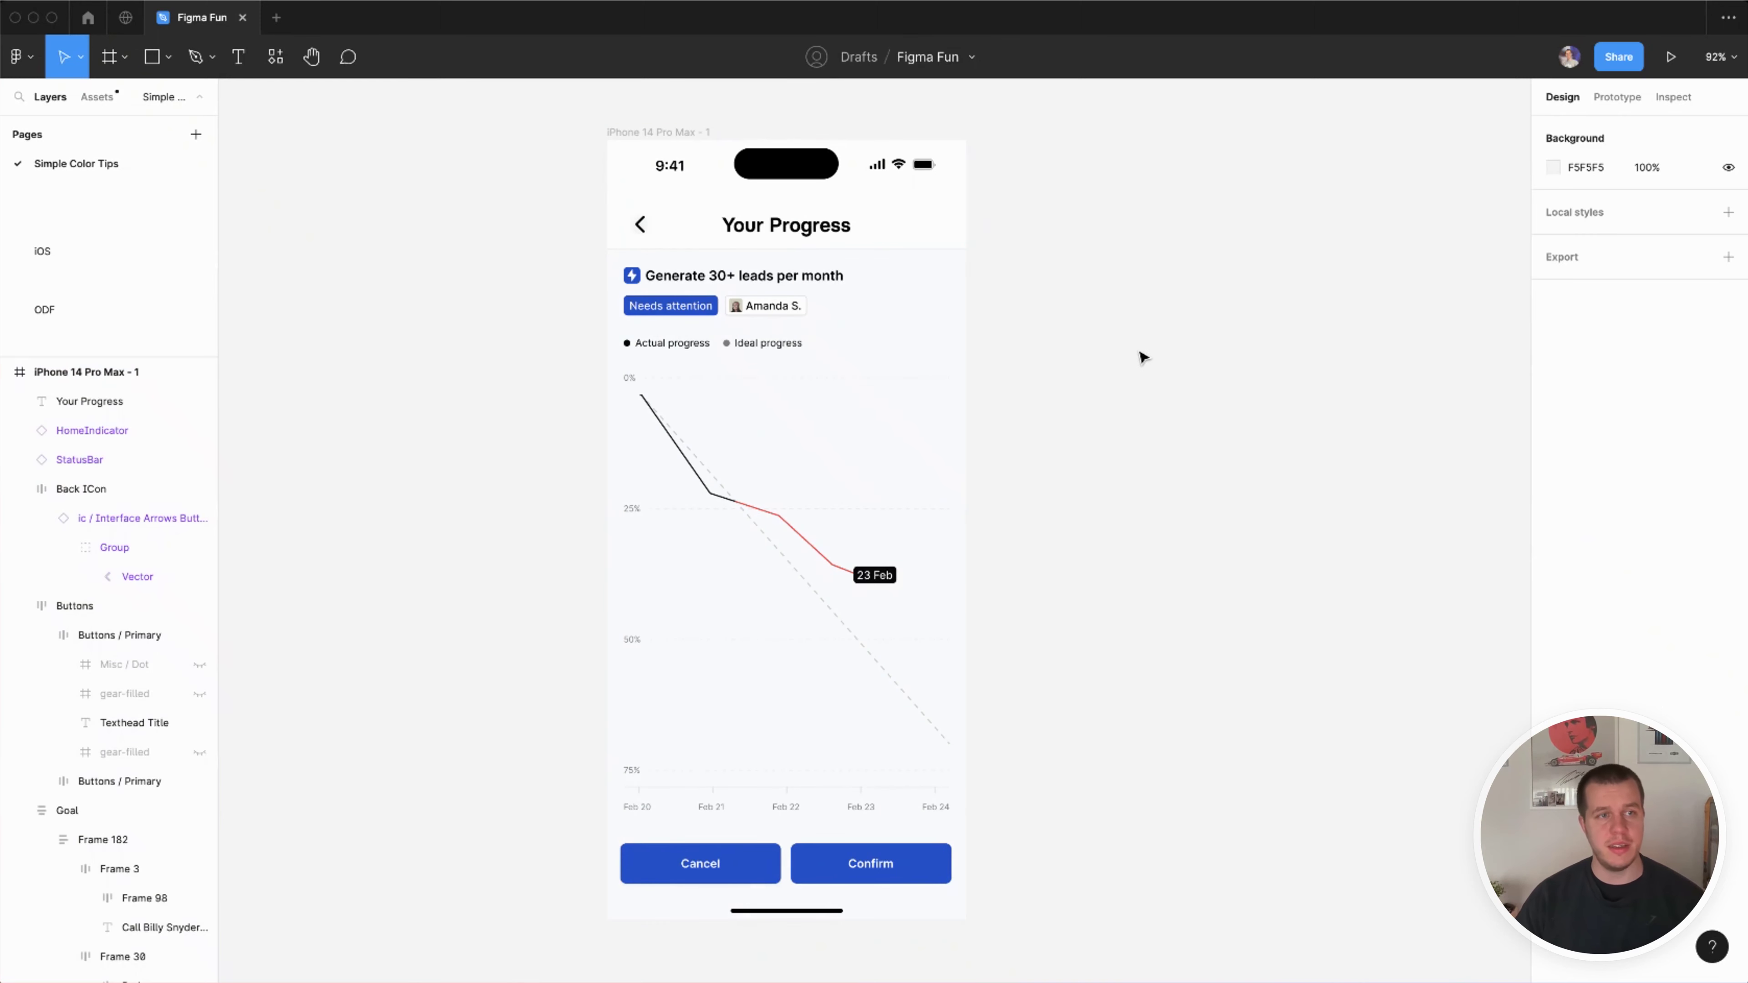
Step: Compare the goal heading, title, name and legend text layers, then zoom to 294%
left_click(757, 277, "super")
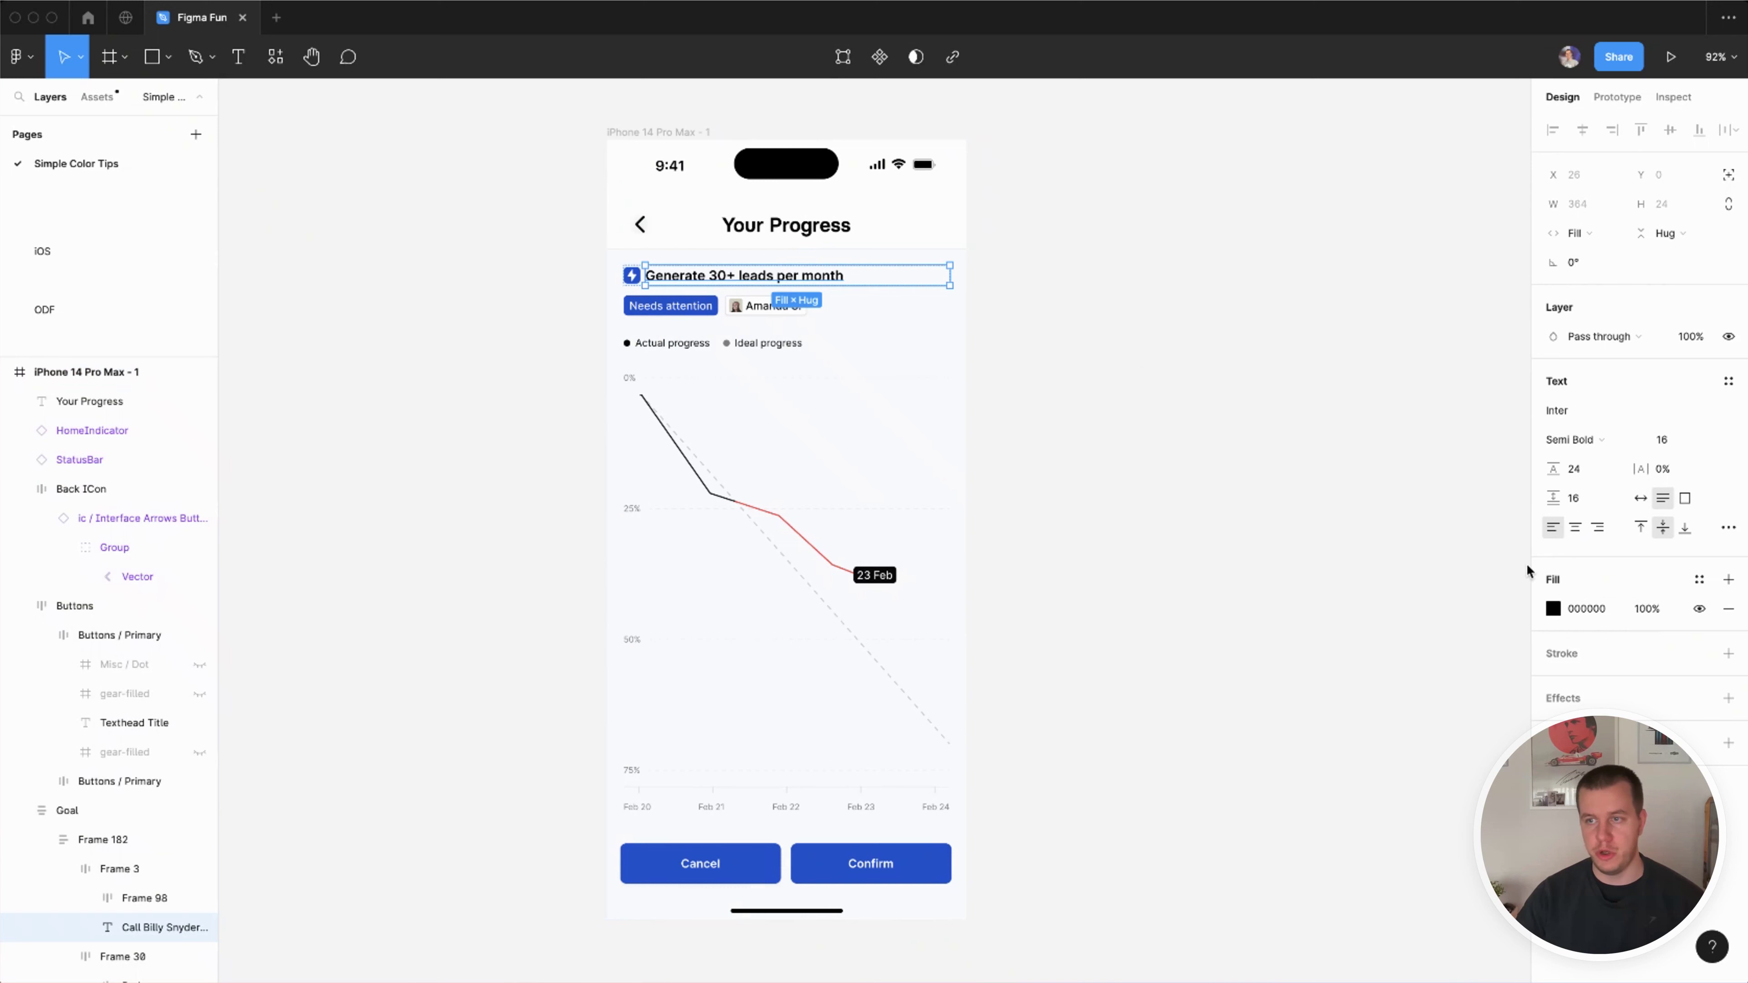
left_click(792, 233, "shift")
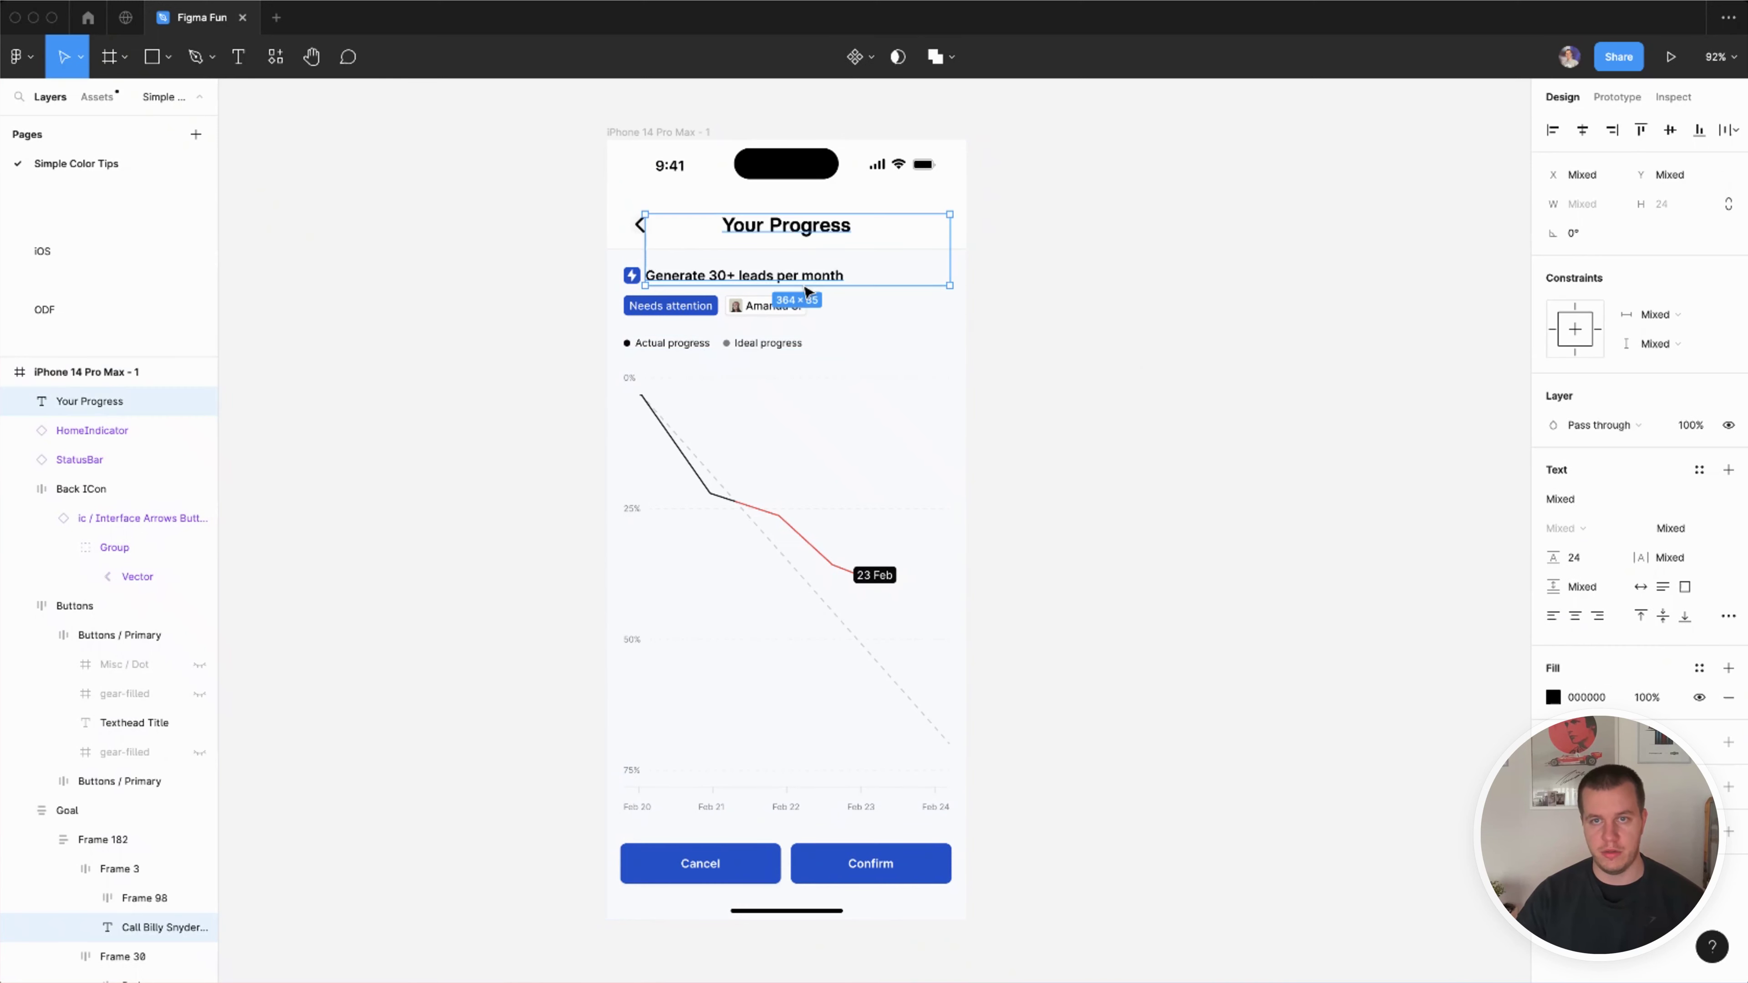
left_click(771, 307, "shift")
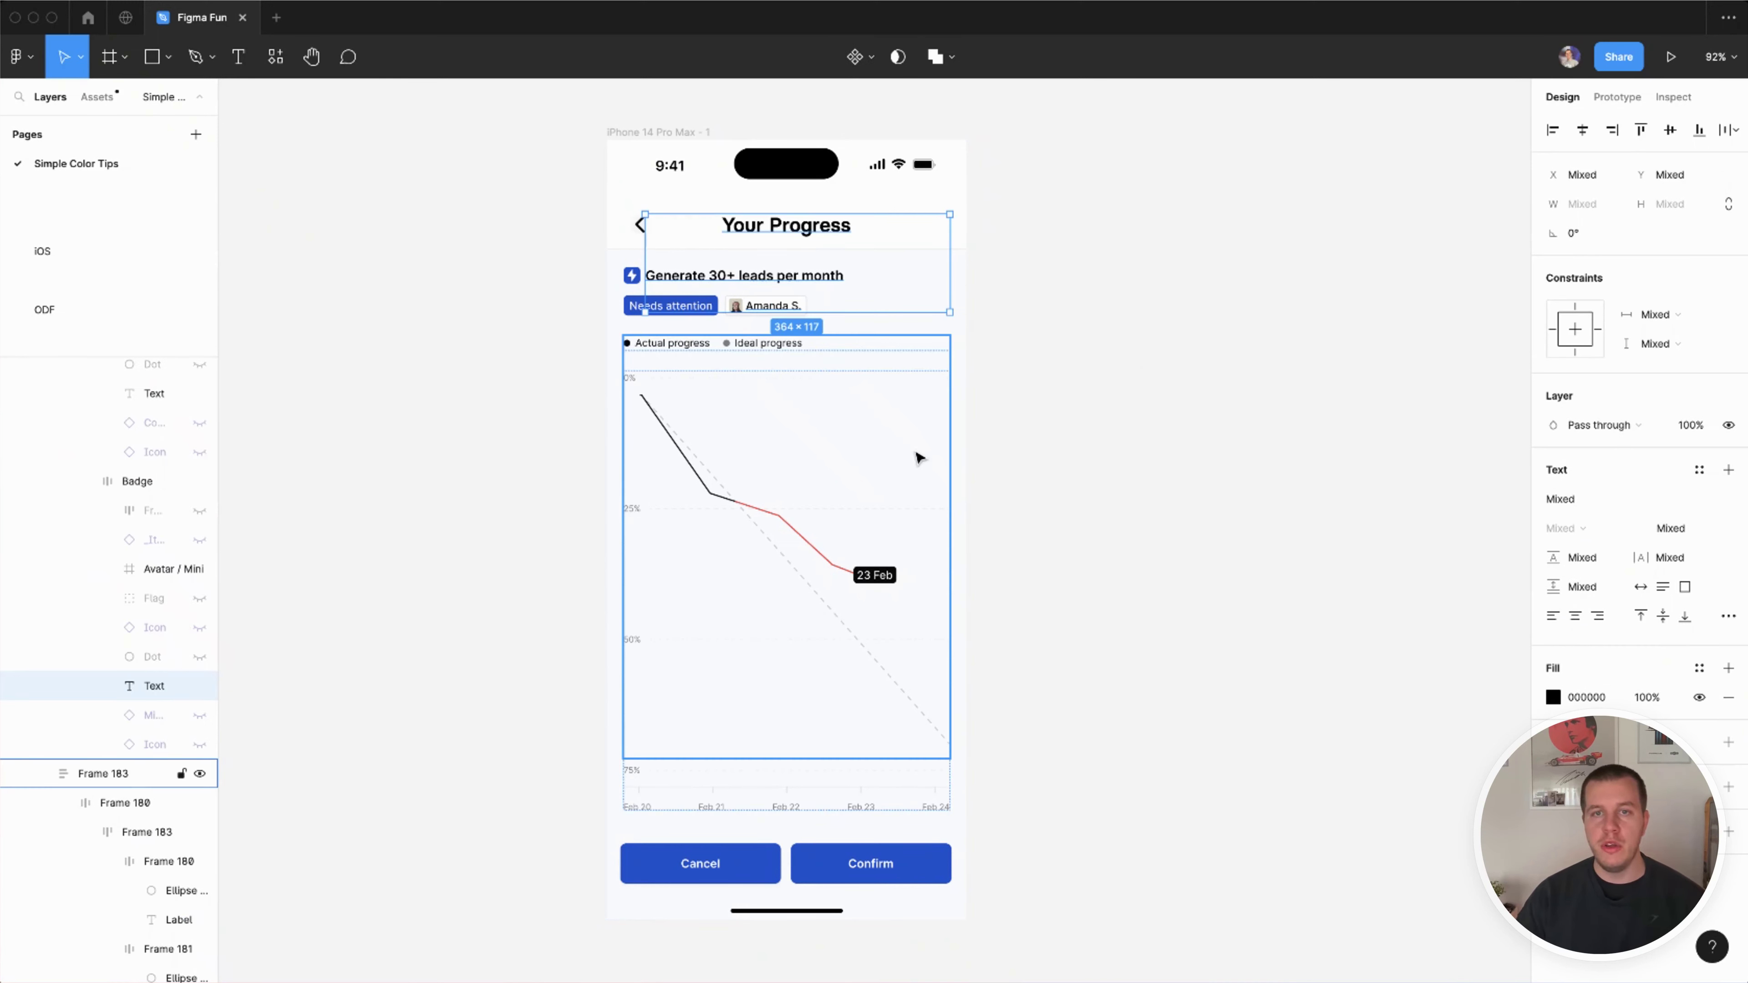
left_click(664, 344, "shift")
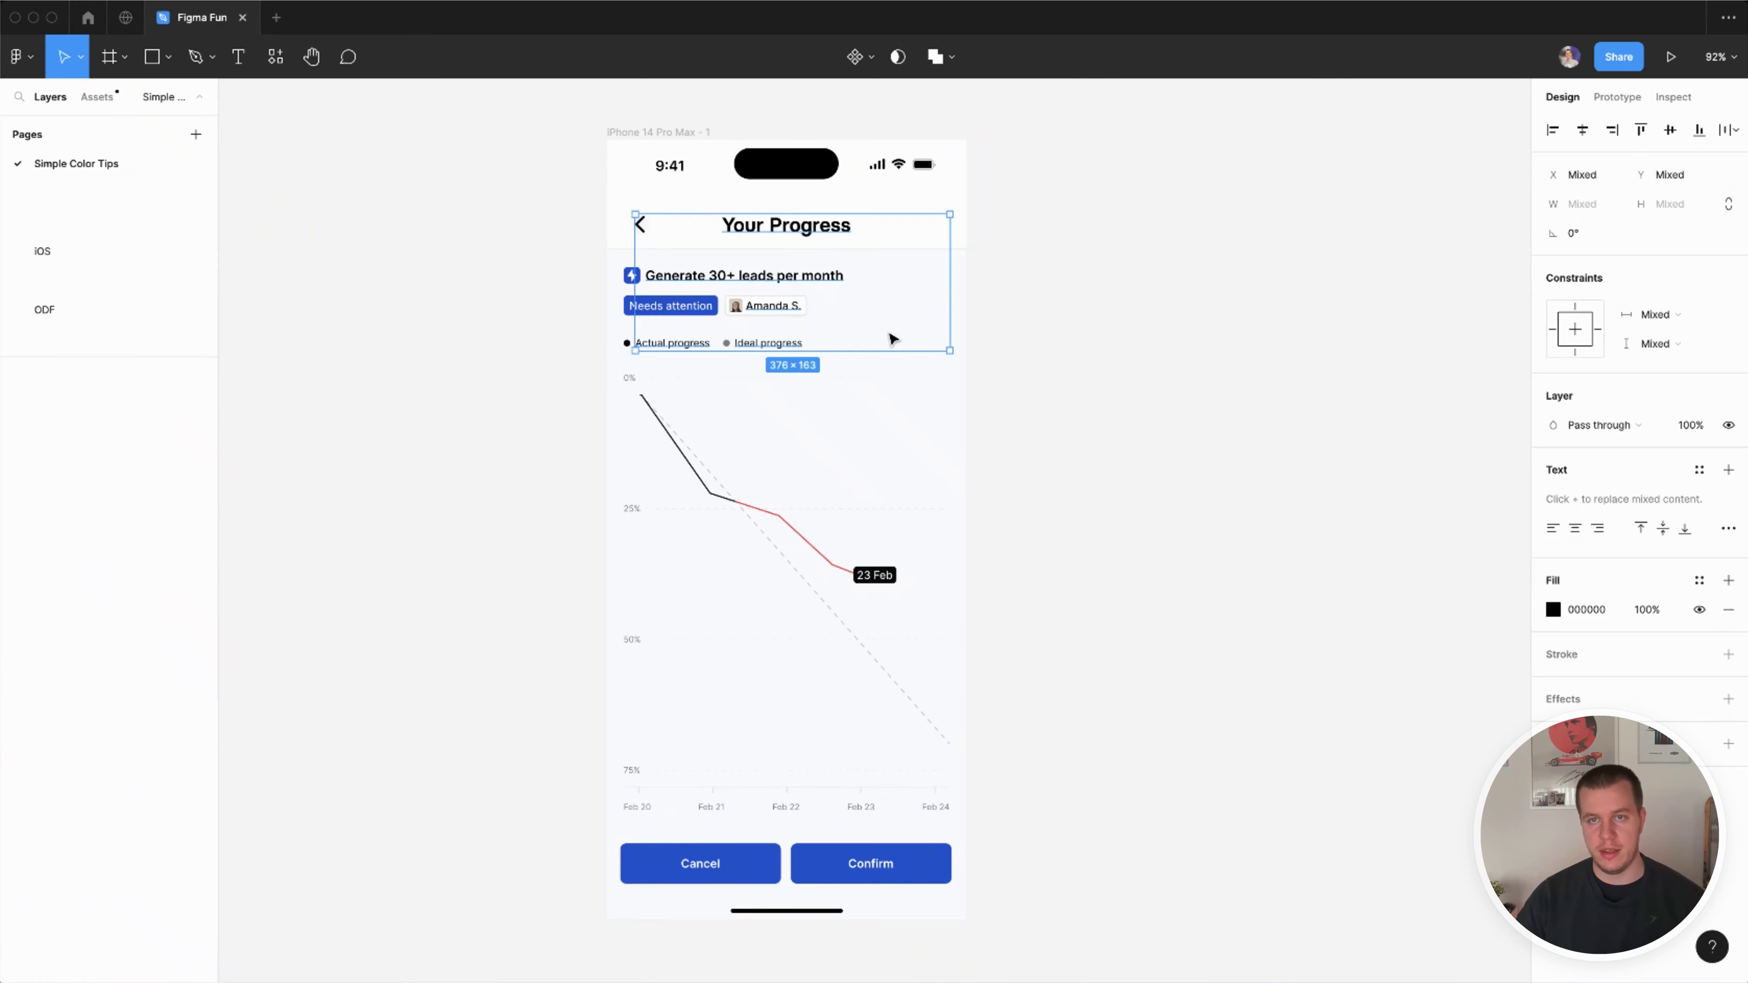
scroll(783, 260, "up", 10)
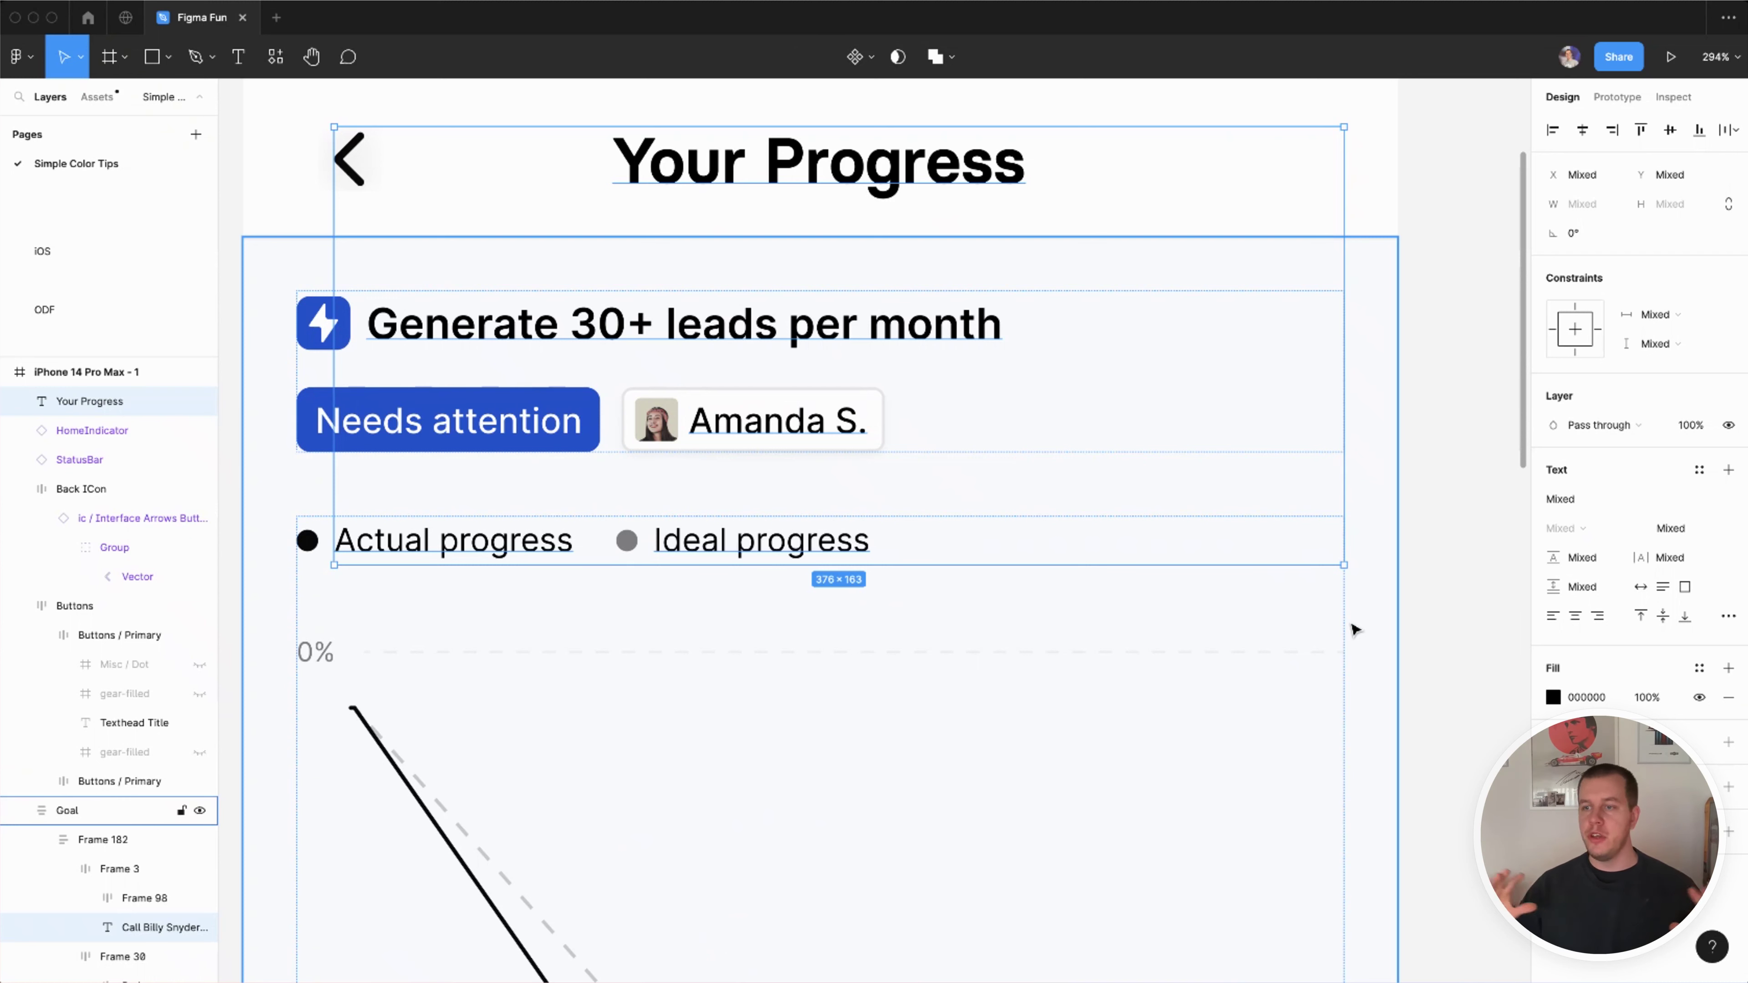
left_click(1480, 572)
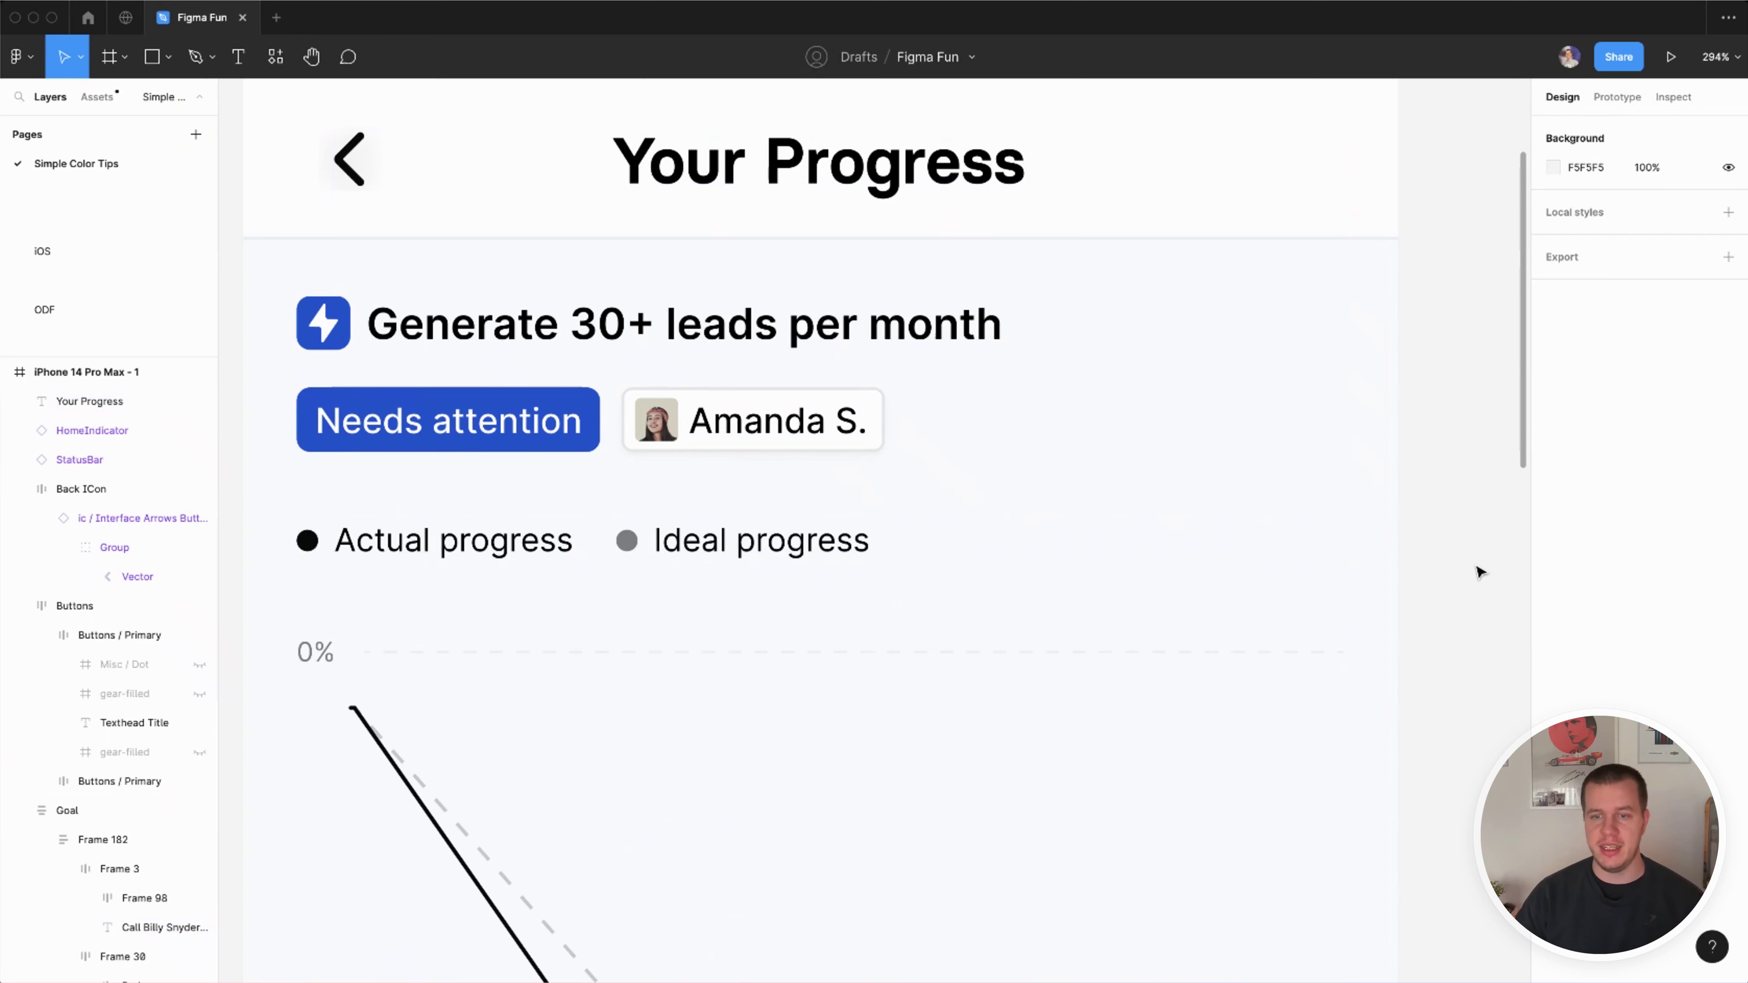
scroll(1480, 573, "left", 2)
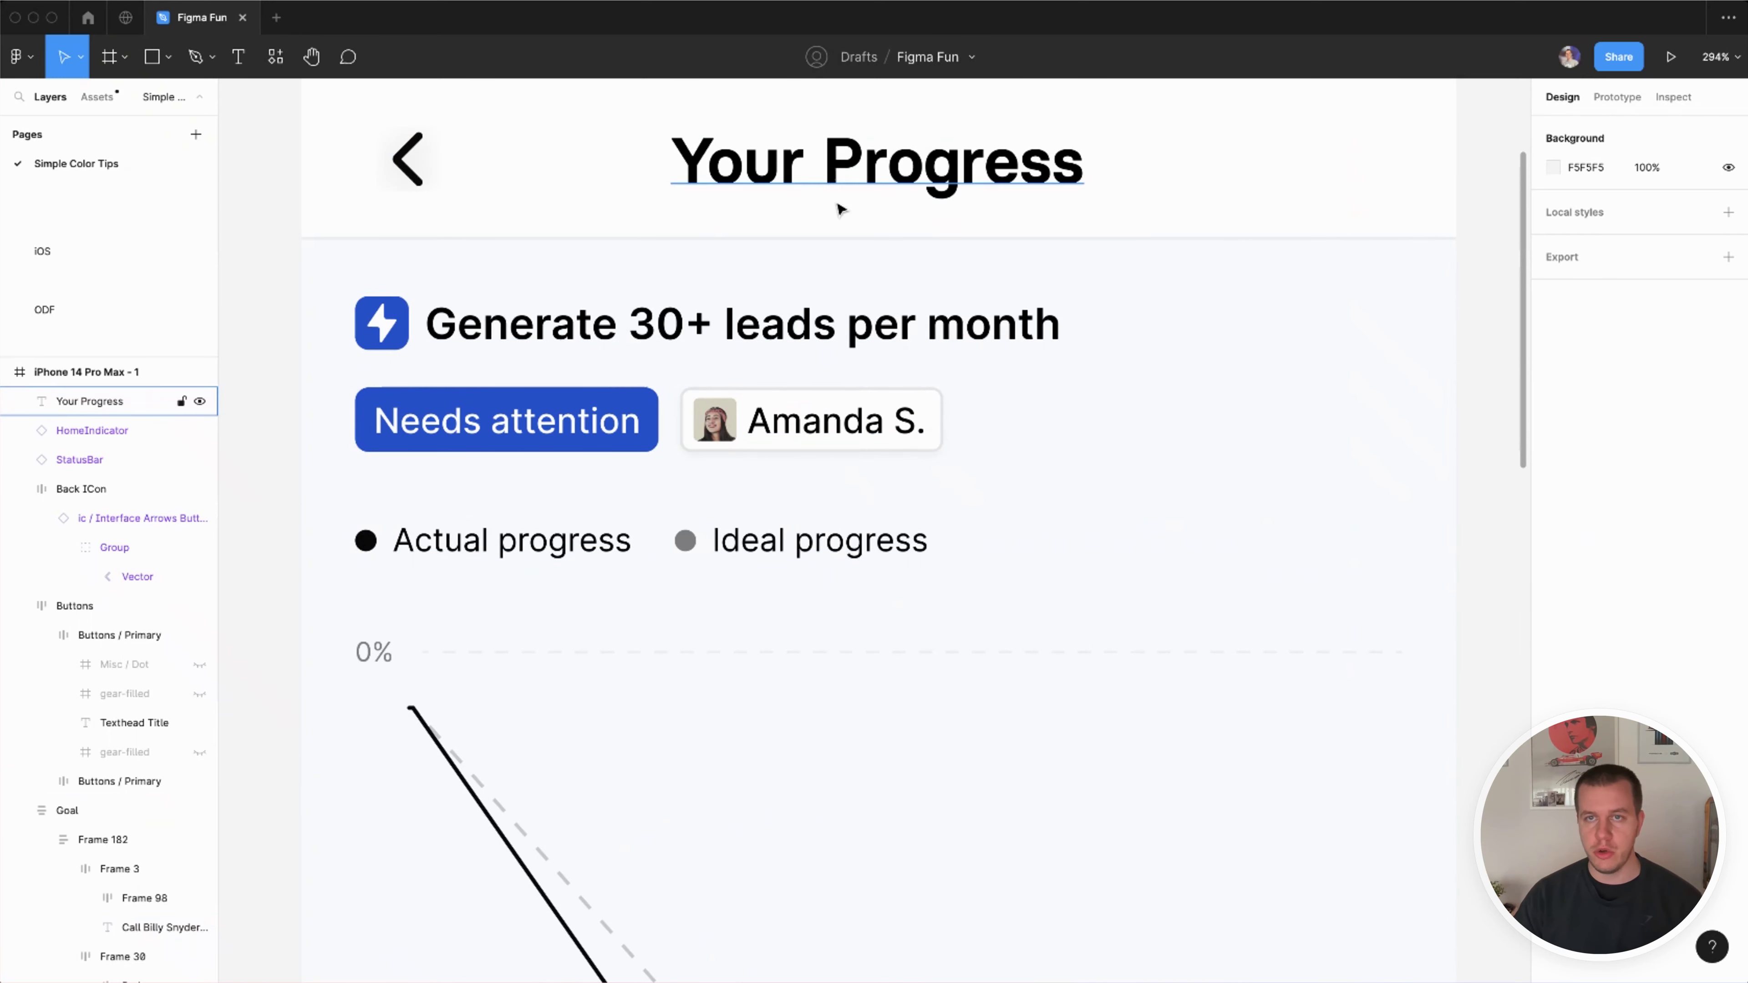
Step: Eyedrop the Needs attention blue into the 'Generate 30+ leads per month' heading's fill
left_click(838, 172)
left_click(680, 334, "super")
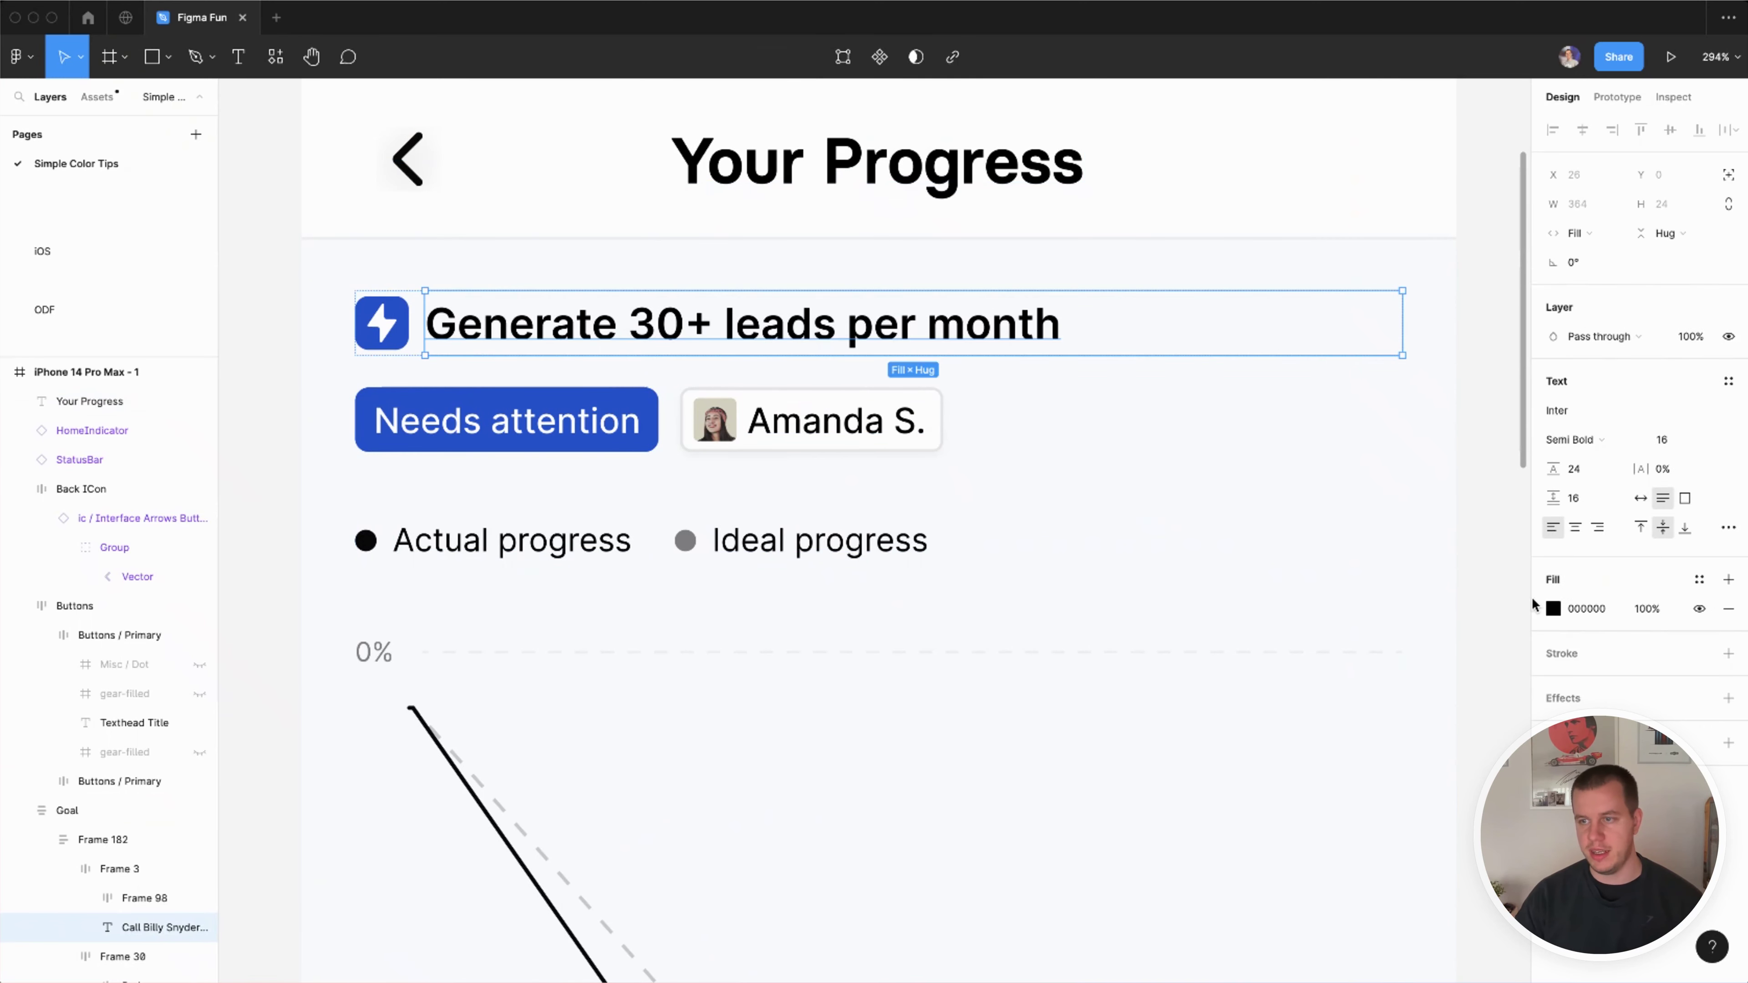
left_click(1553, 608)
key("i")
left_click(635, 394)
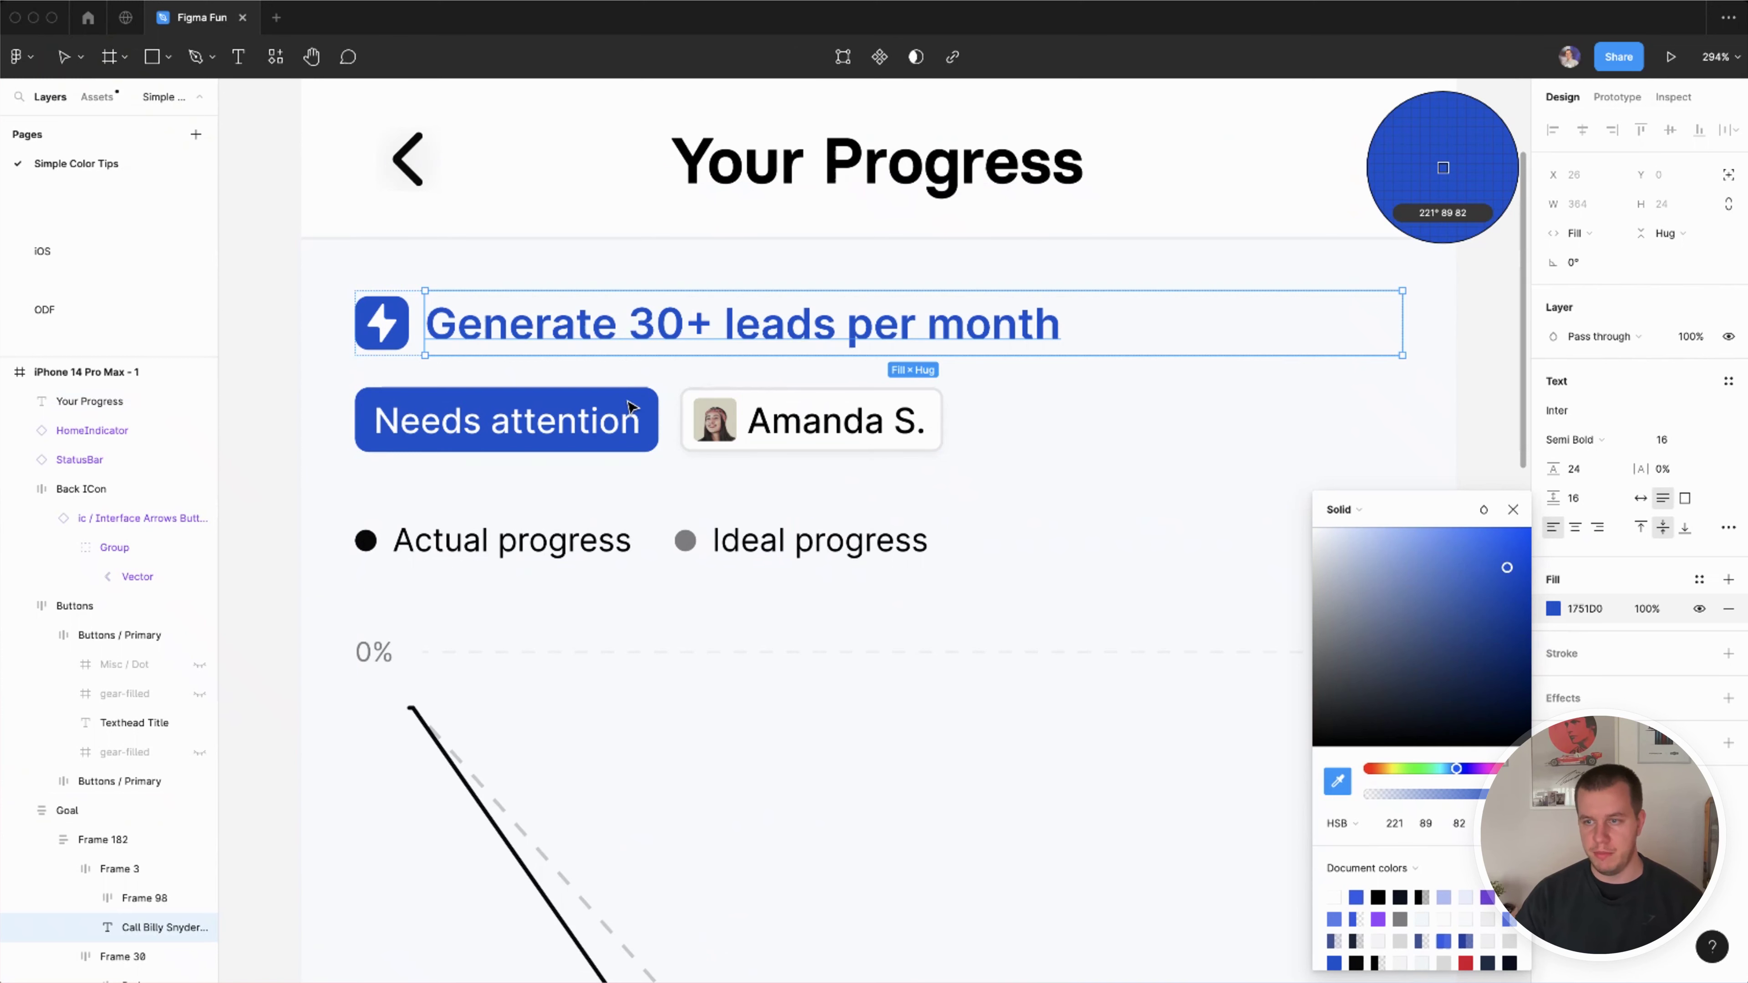
Step: Set the heading colour to brightness 11 and saturation 95, giving 010A1C
left_click(1460, 821)
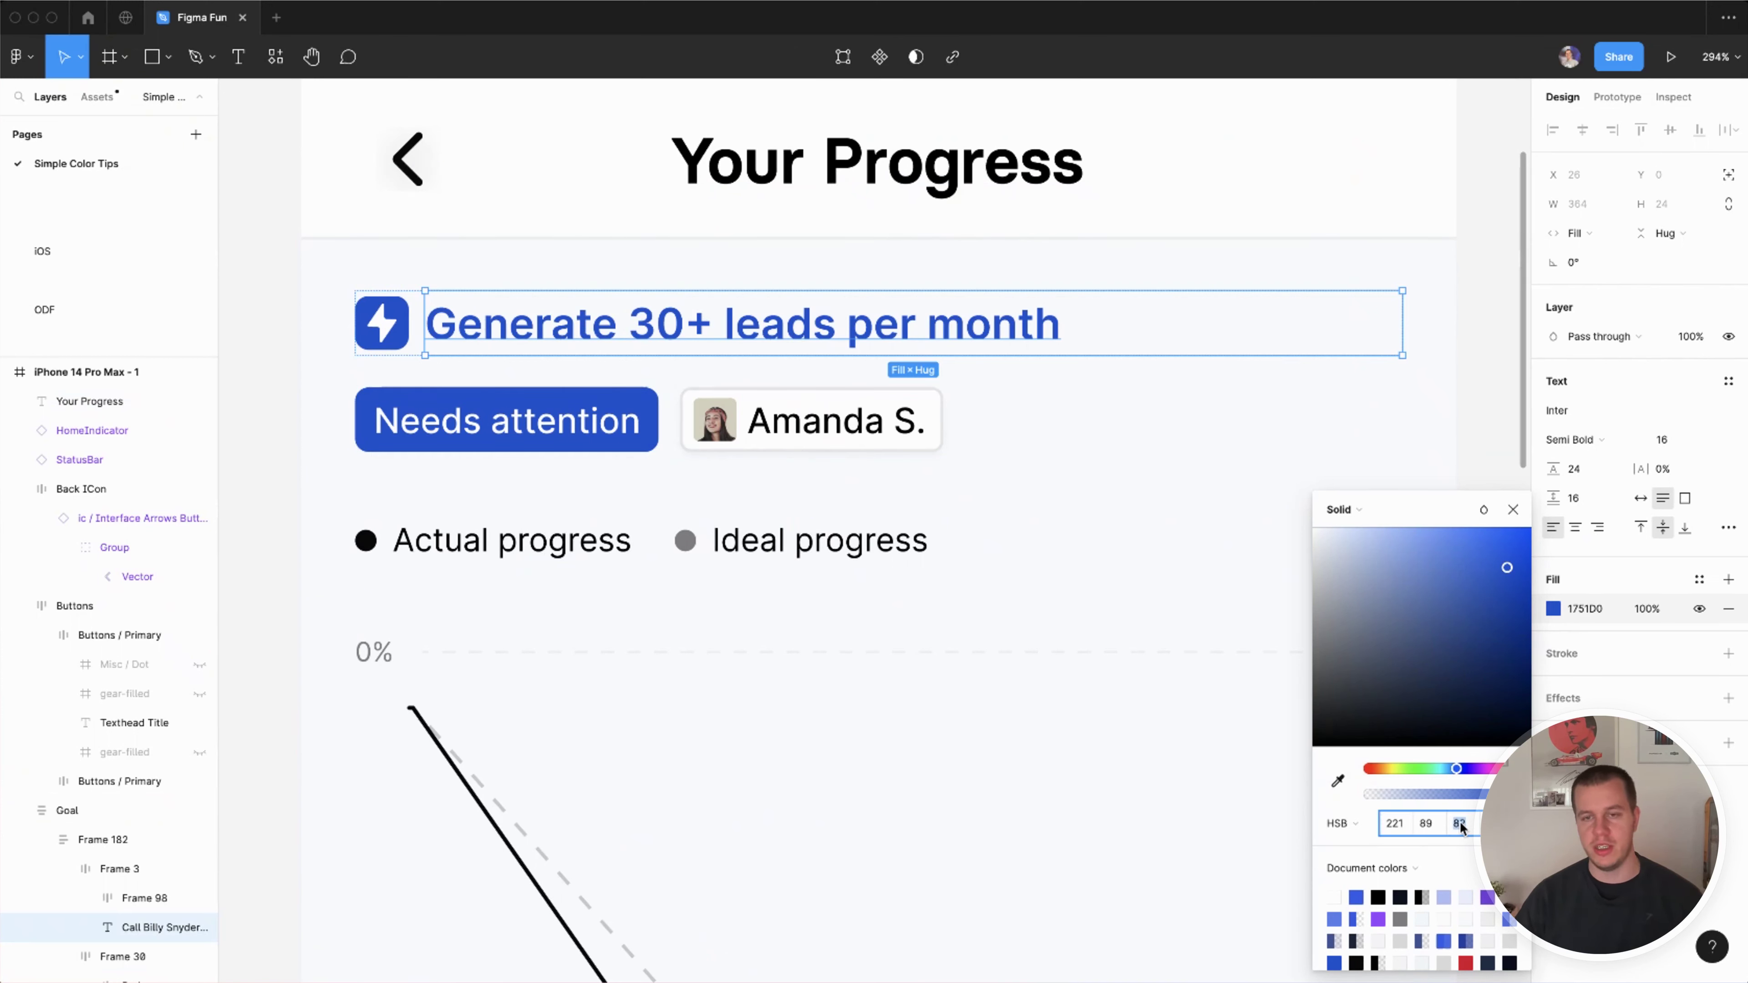
key("shift+Up")
key("shift+Up")
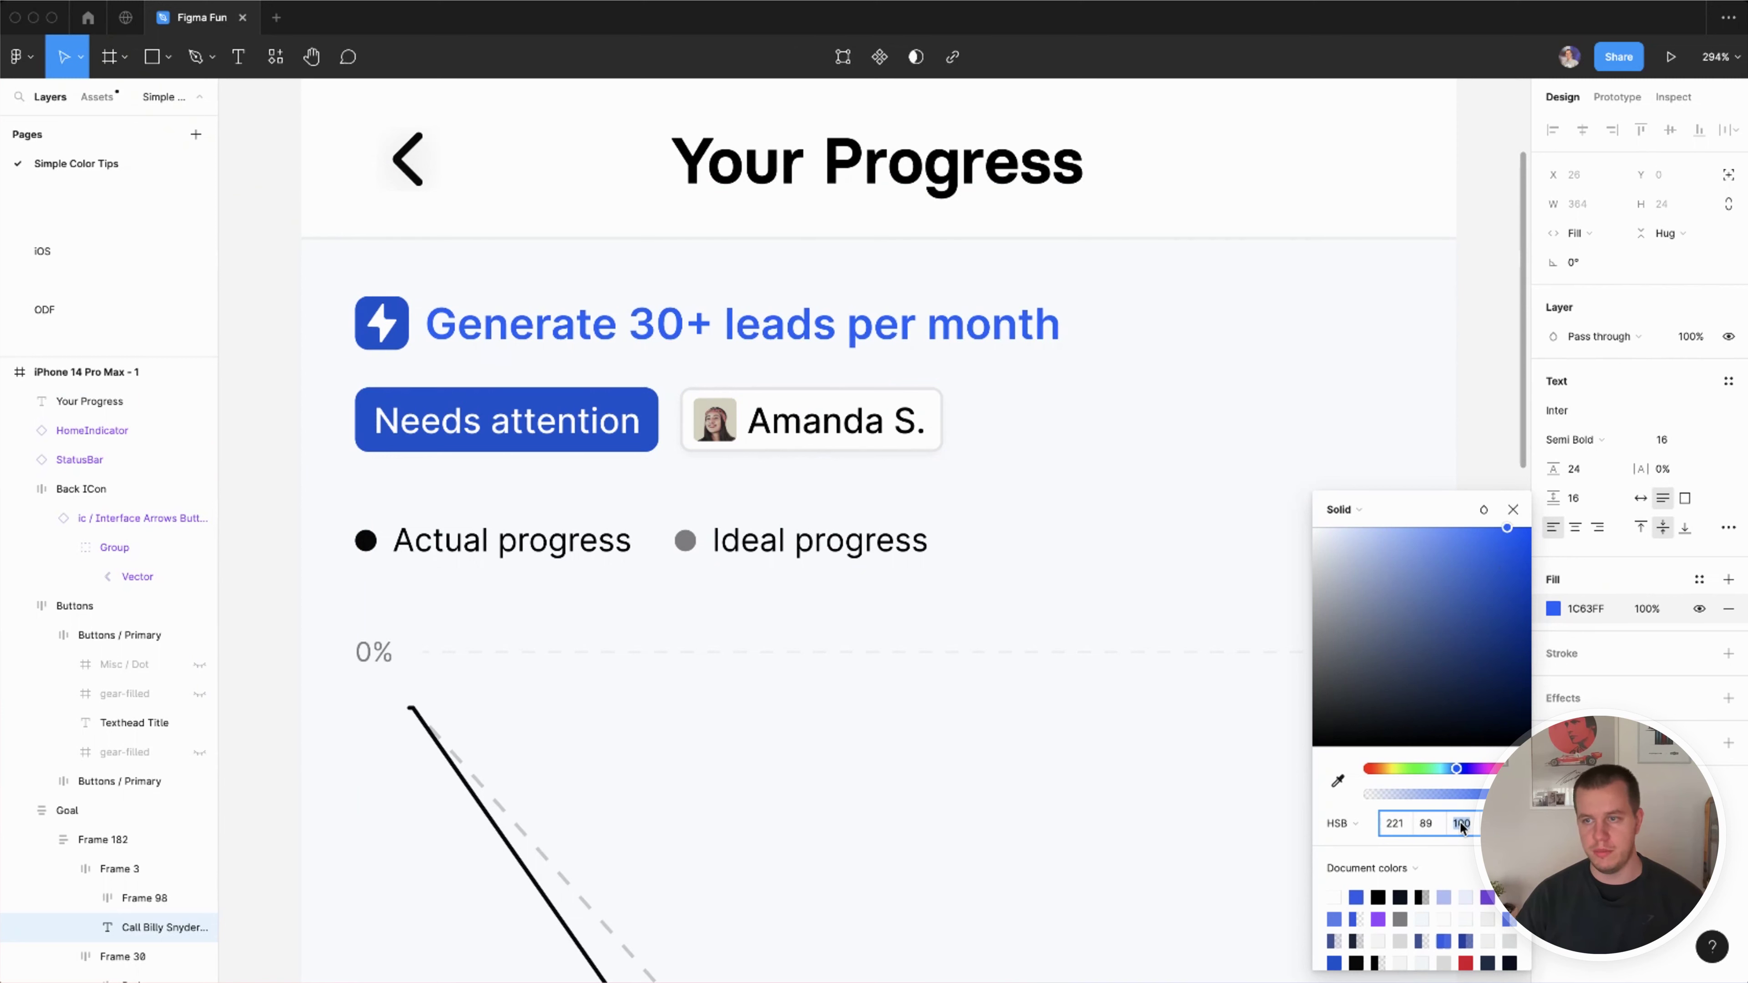
key("shift+Down")
key("shift+Down")
key("shift+Down")
key("shift+Down")
key("shift+Down")
key("shift+Down")
key("shift+Down")
key("shift+Down")
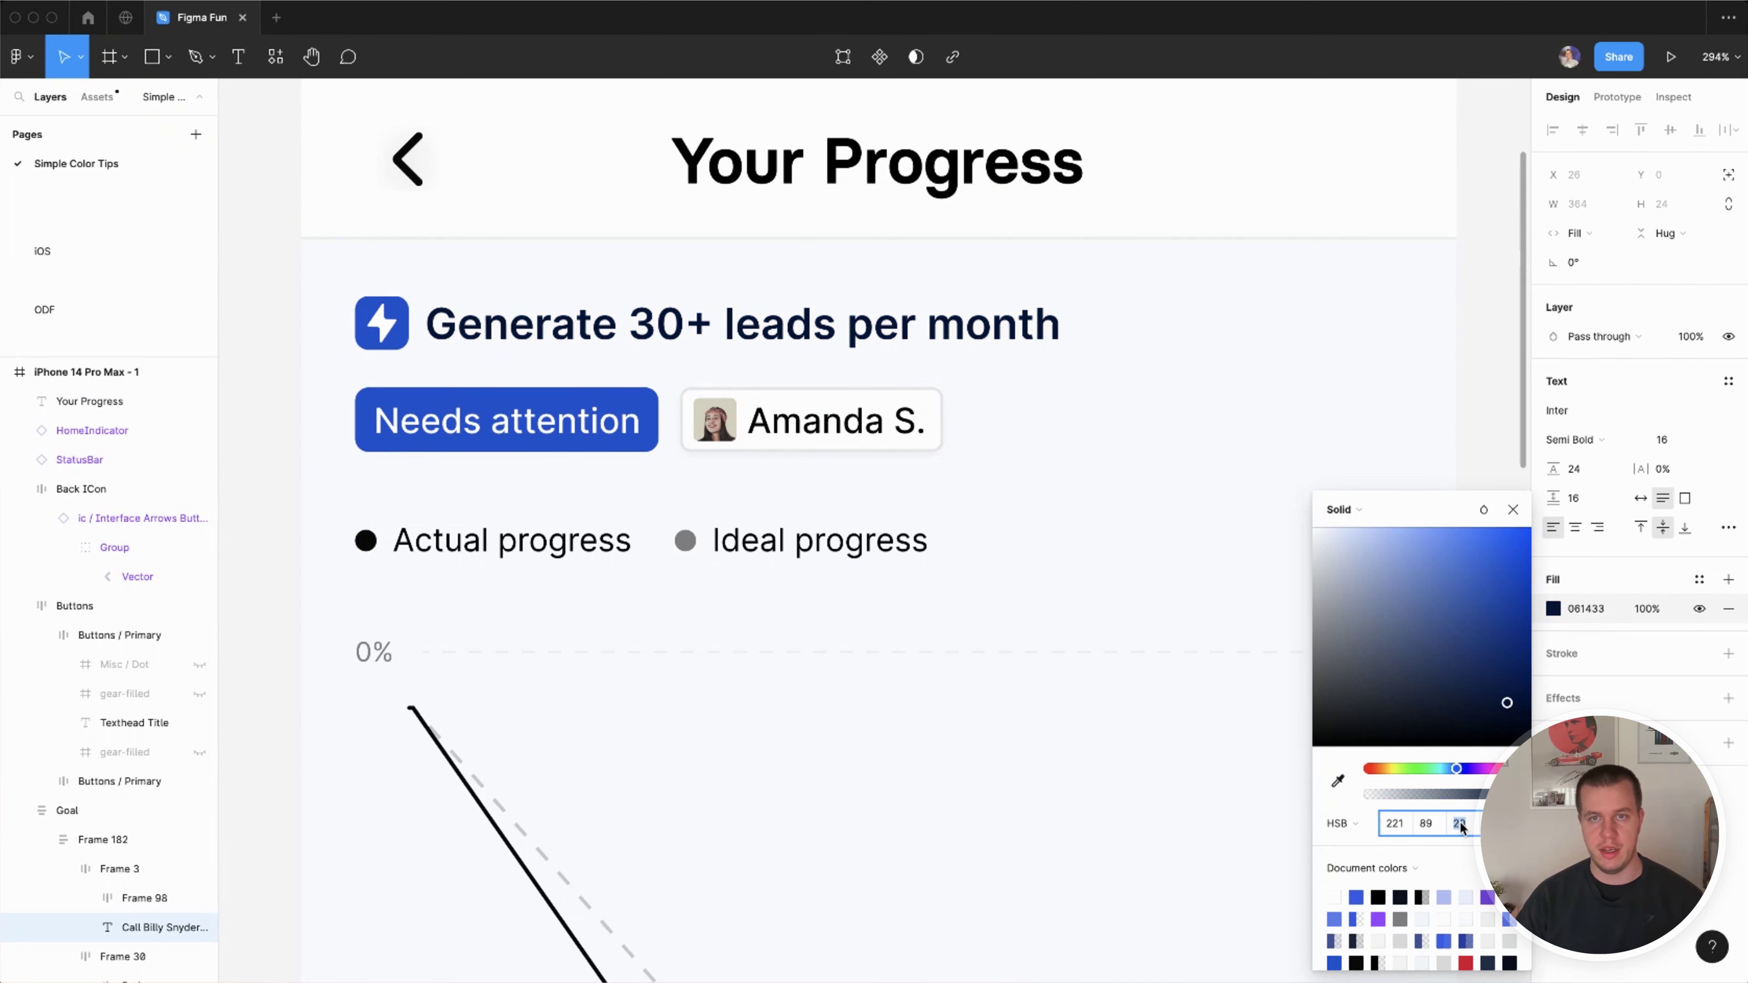
key("shift+Down")
key("shift+Down")
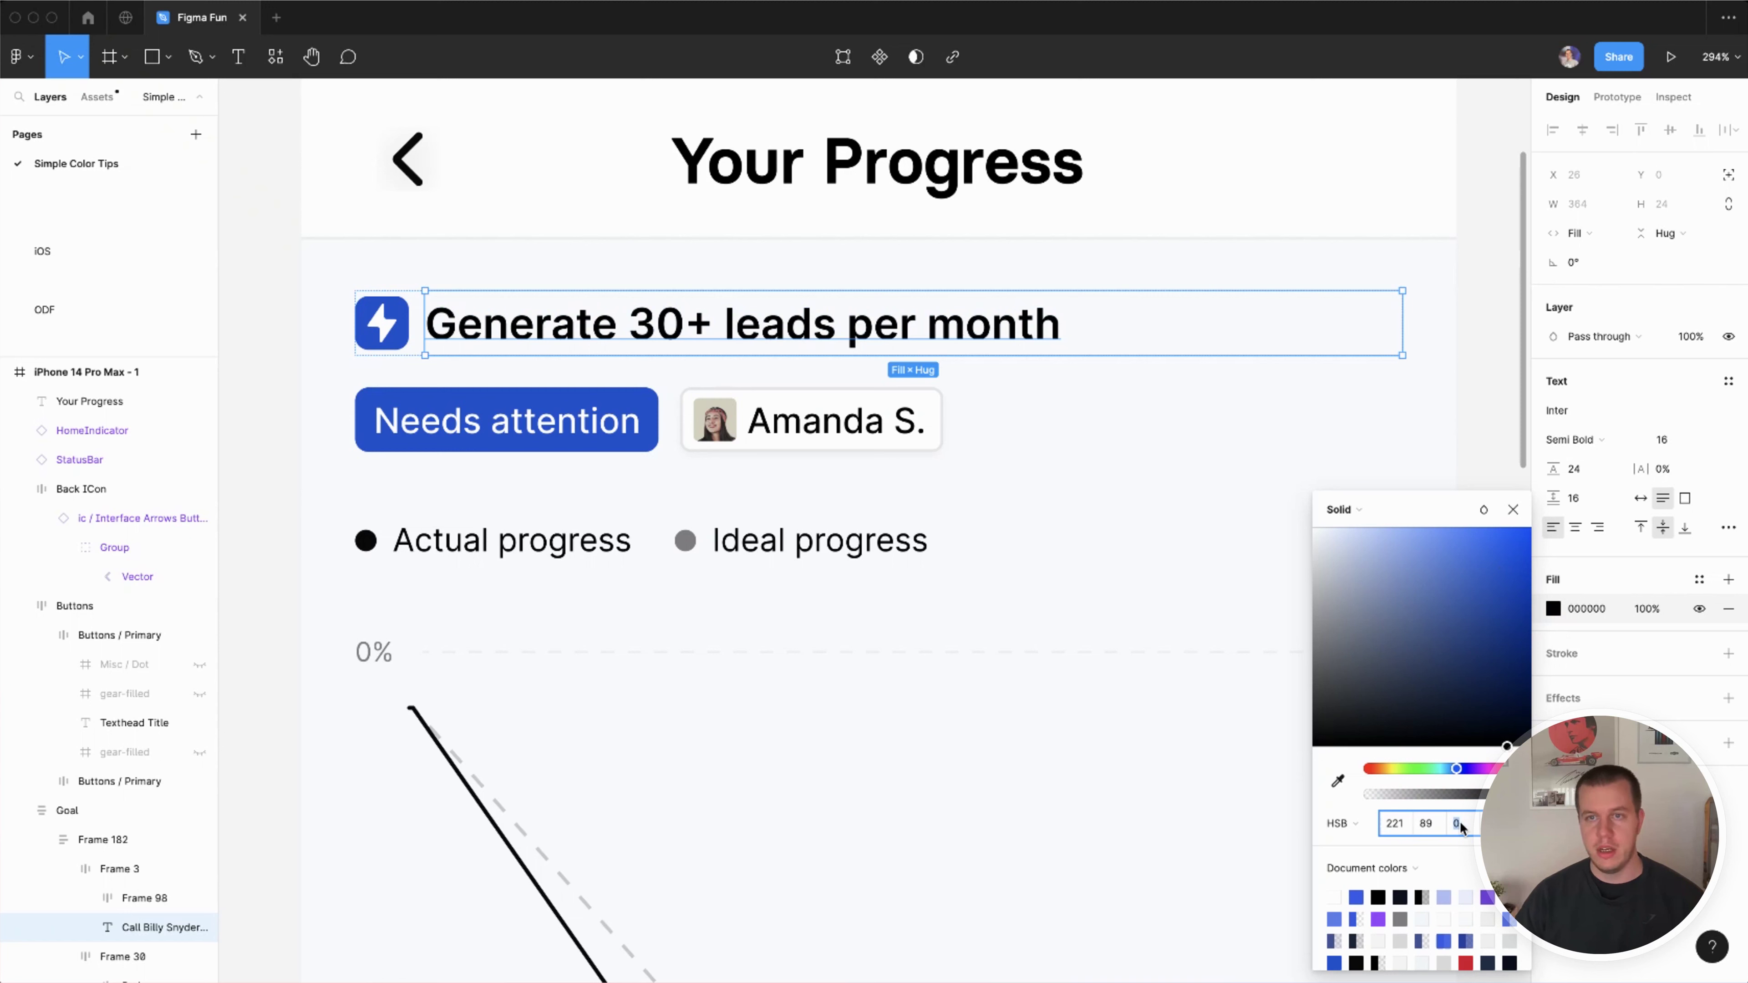
key("shift+Up")
key("Up")
key("Down")
key("Down")
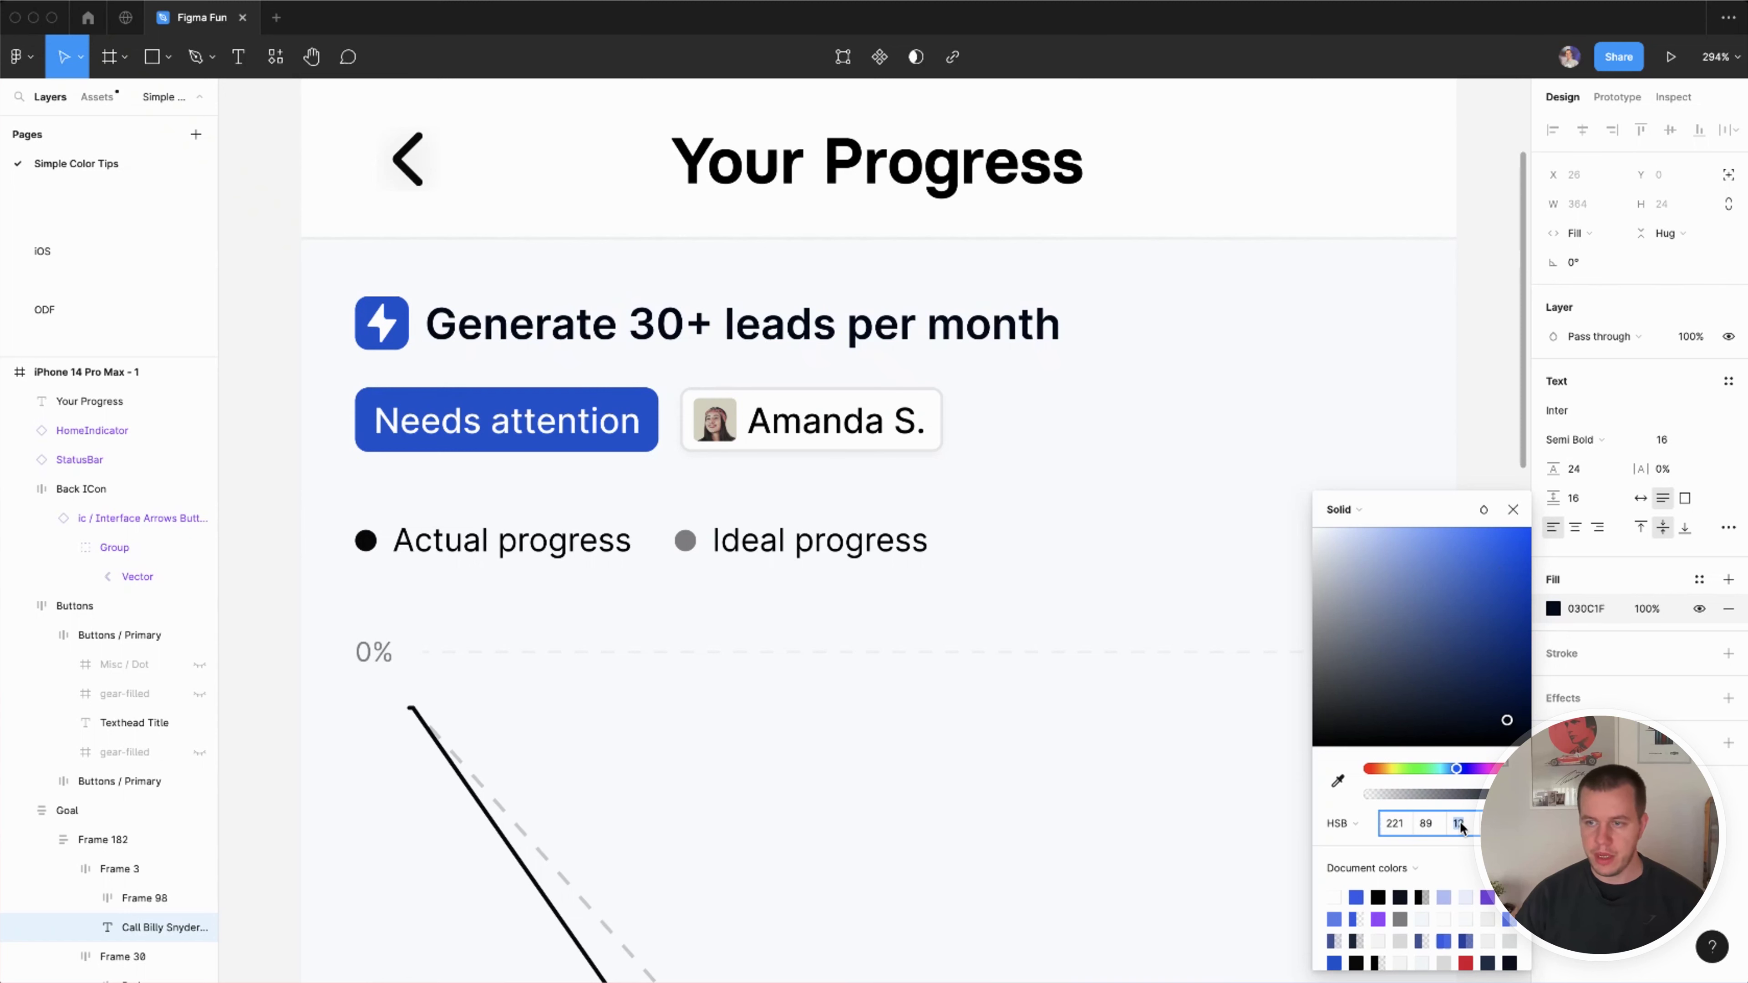
key("Up")
key("Up")
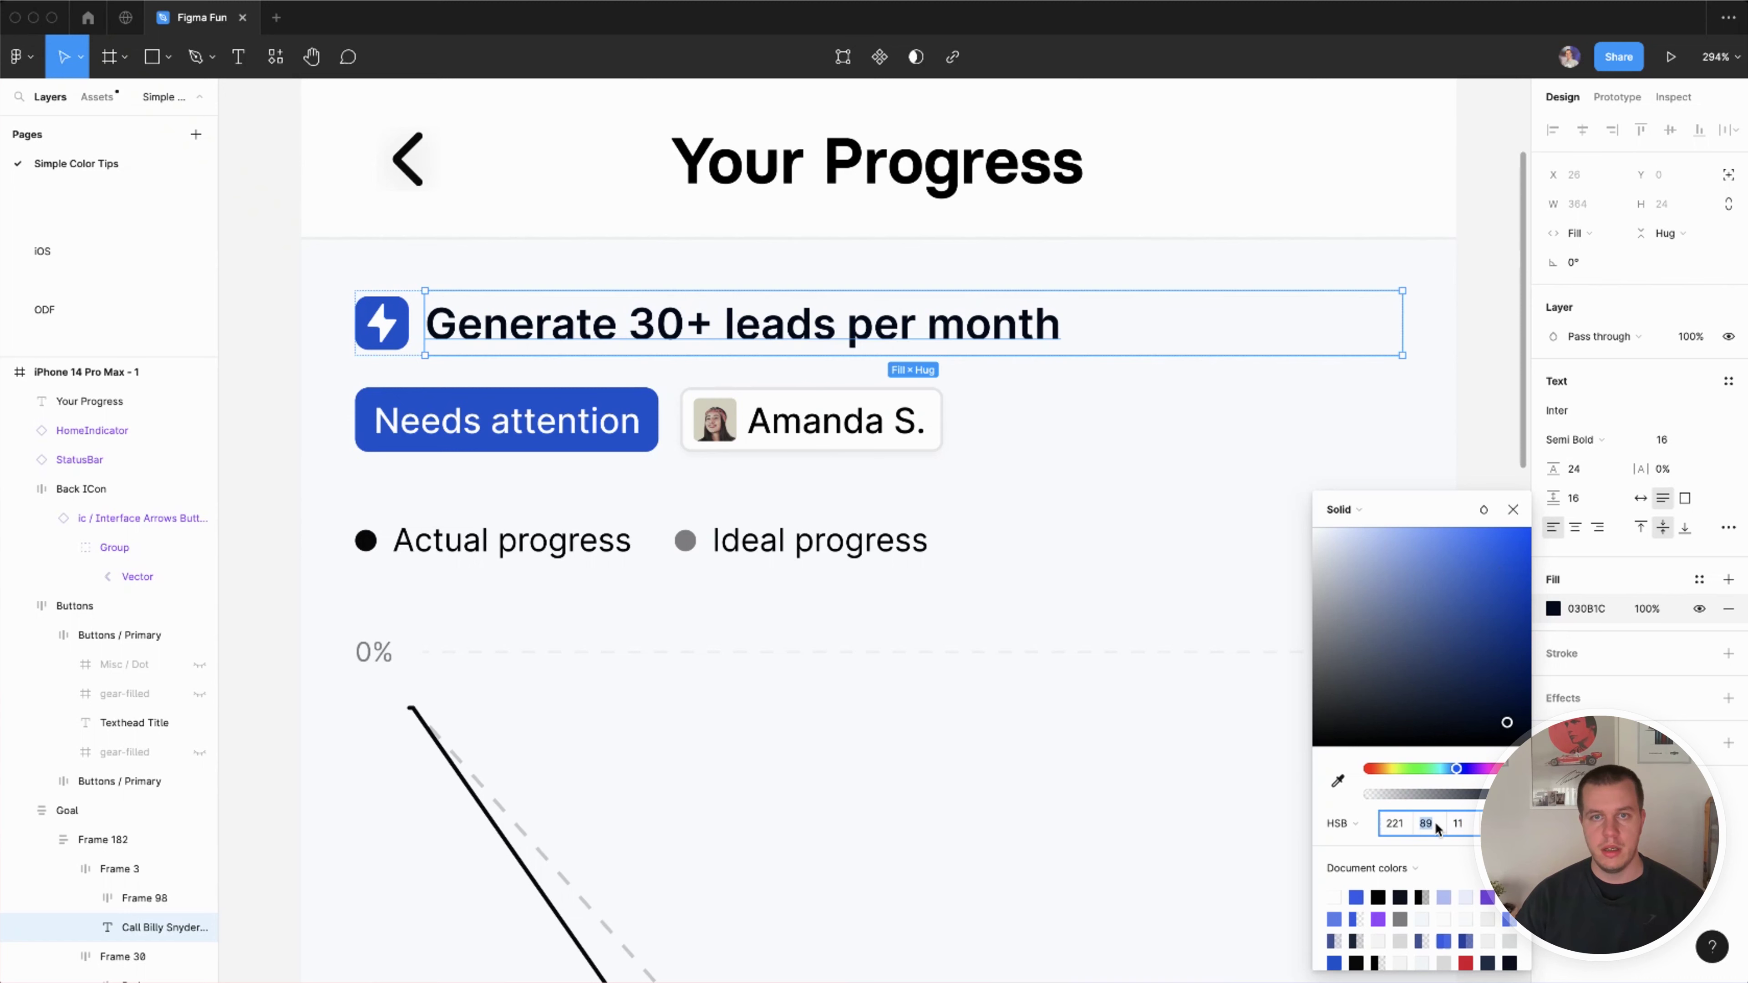
type("95")
key("Return")
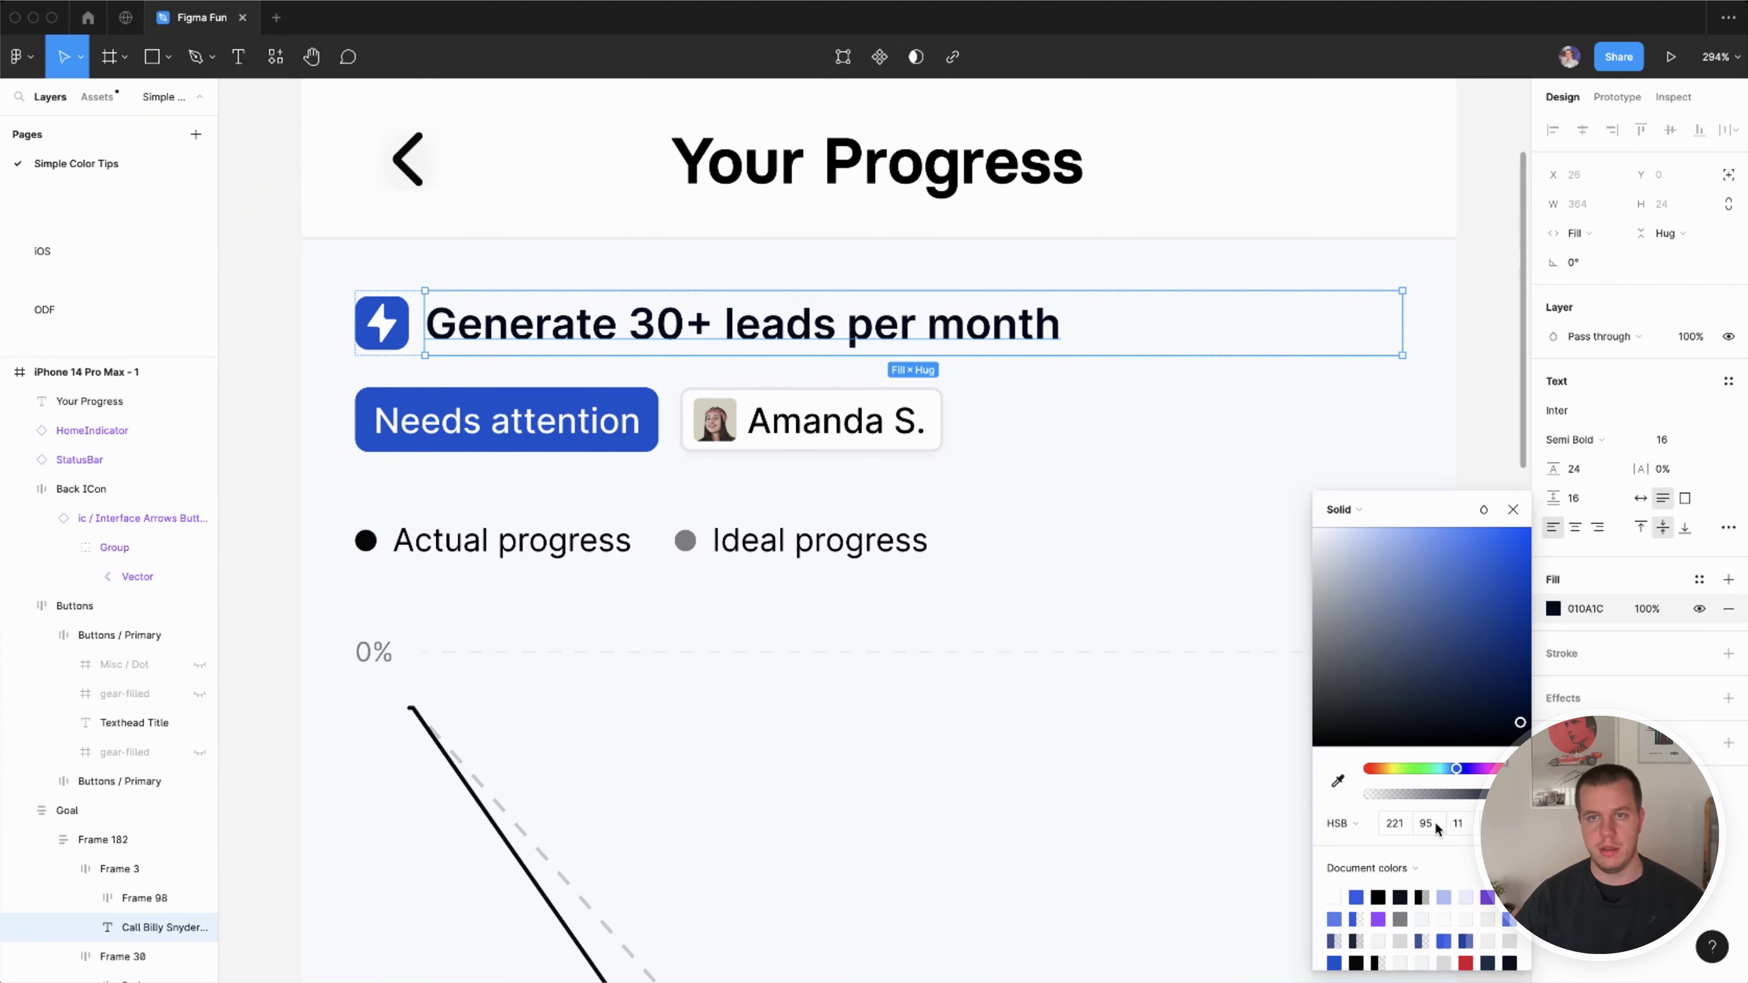
Step: Eyedrop the heading's 010A1C navy onto the avatar's name text and the Your Progress title
left_click(871, 422, "super")
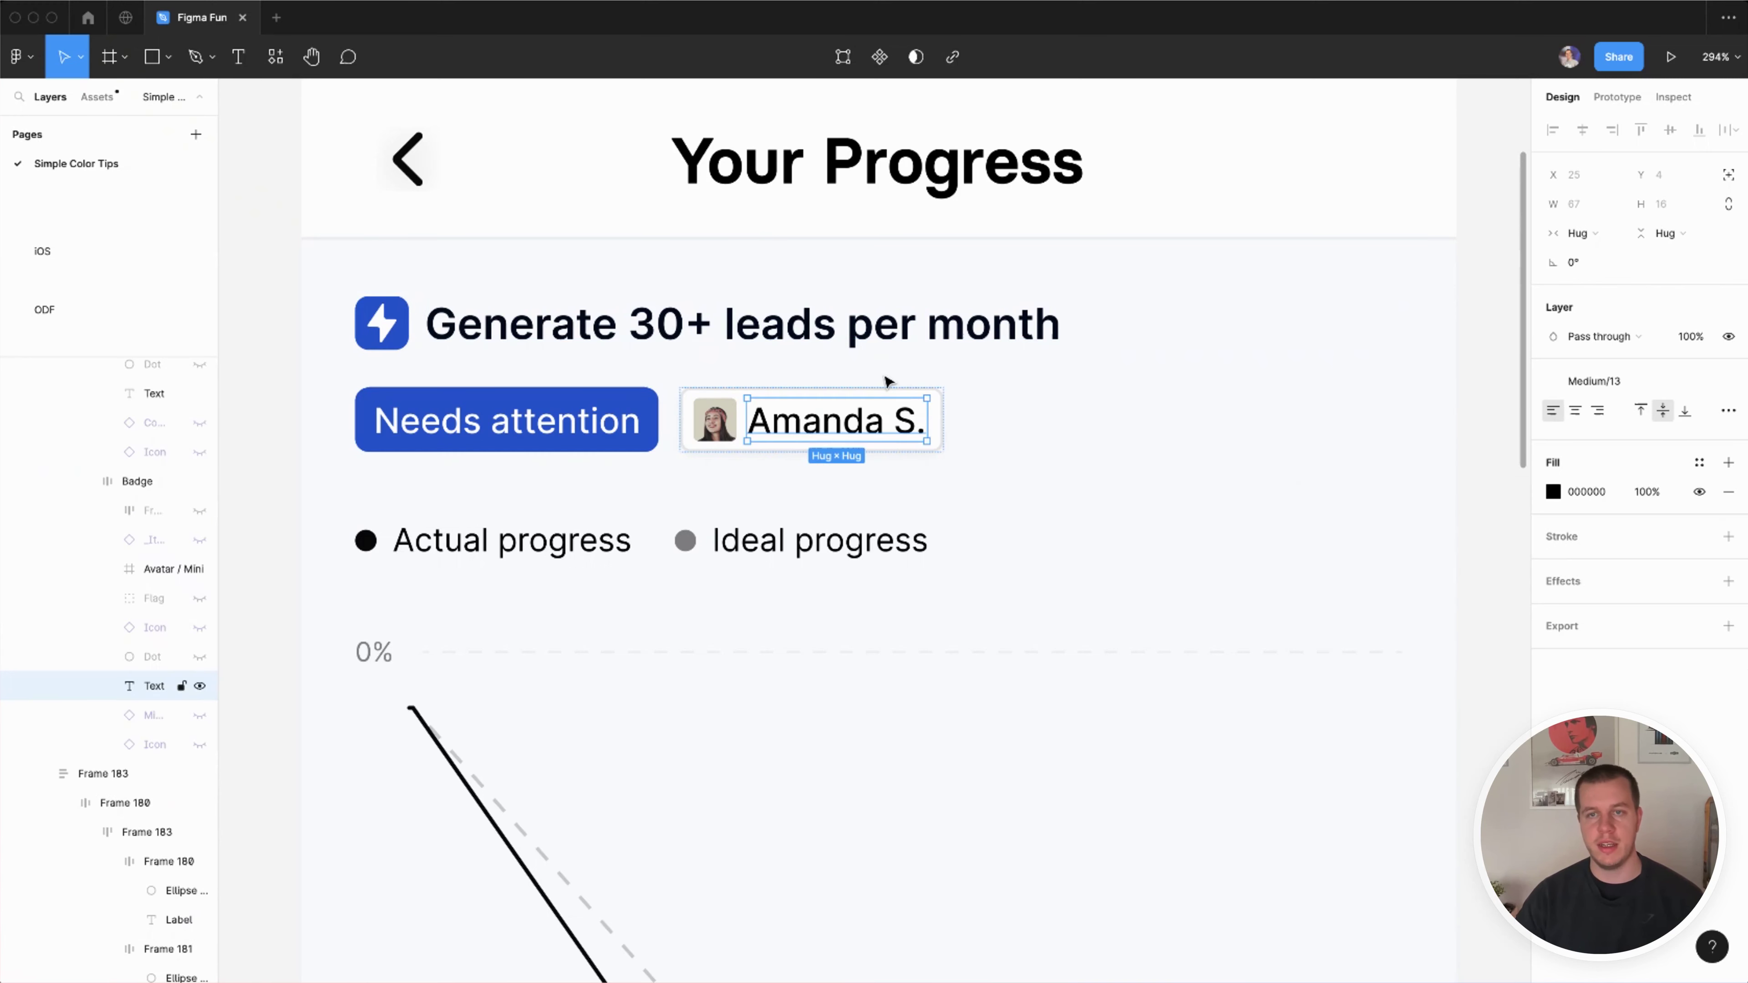
key("i")
left_click(905, 317)
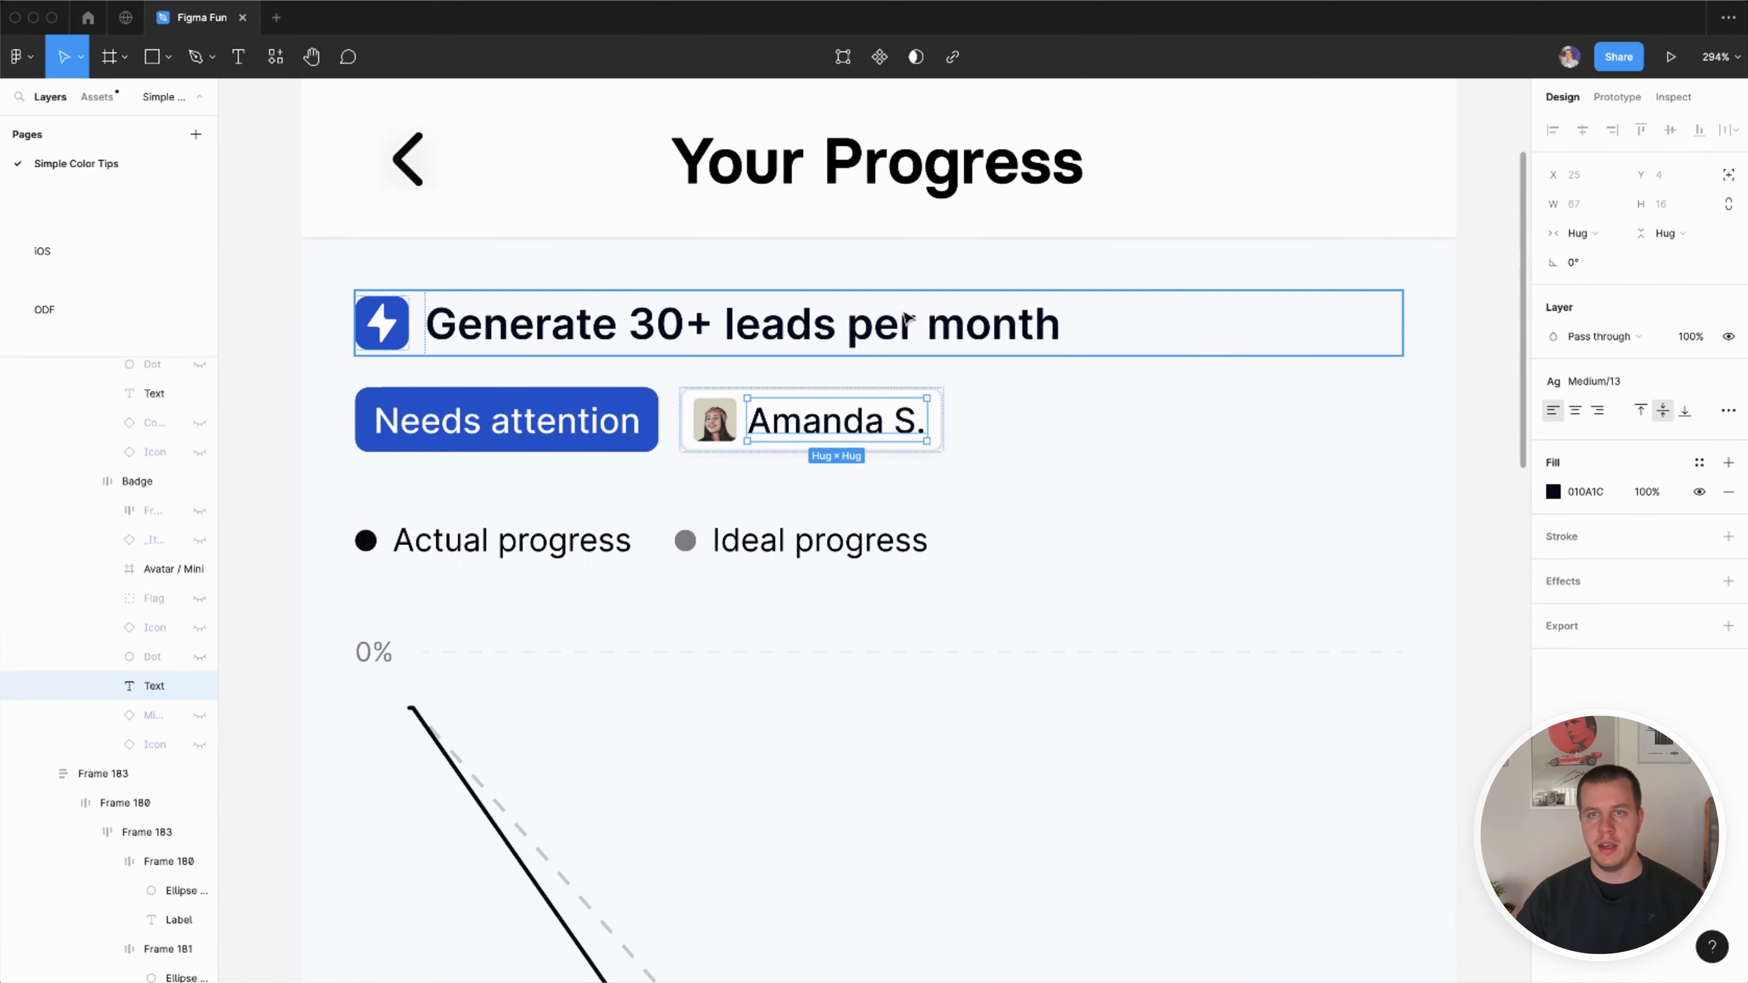
left_click(912, 165)
key("i")
left_click(853, 322)
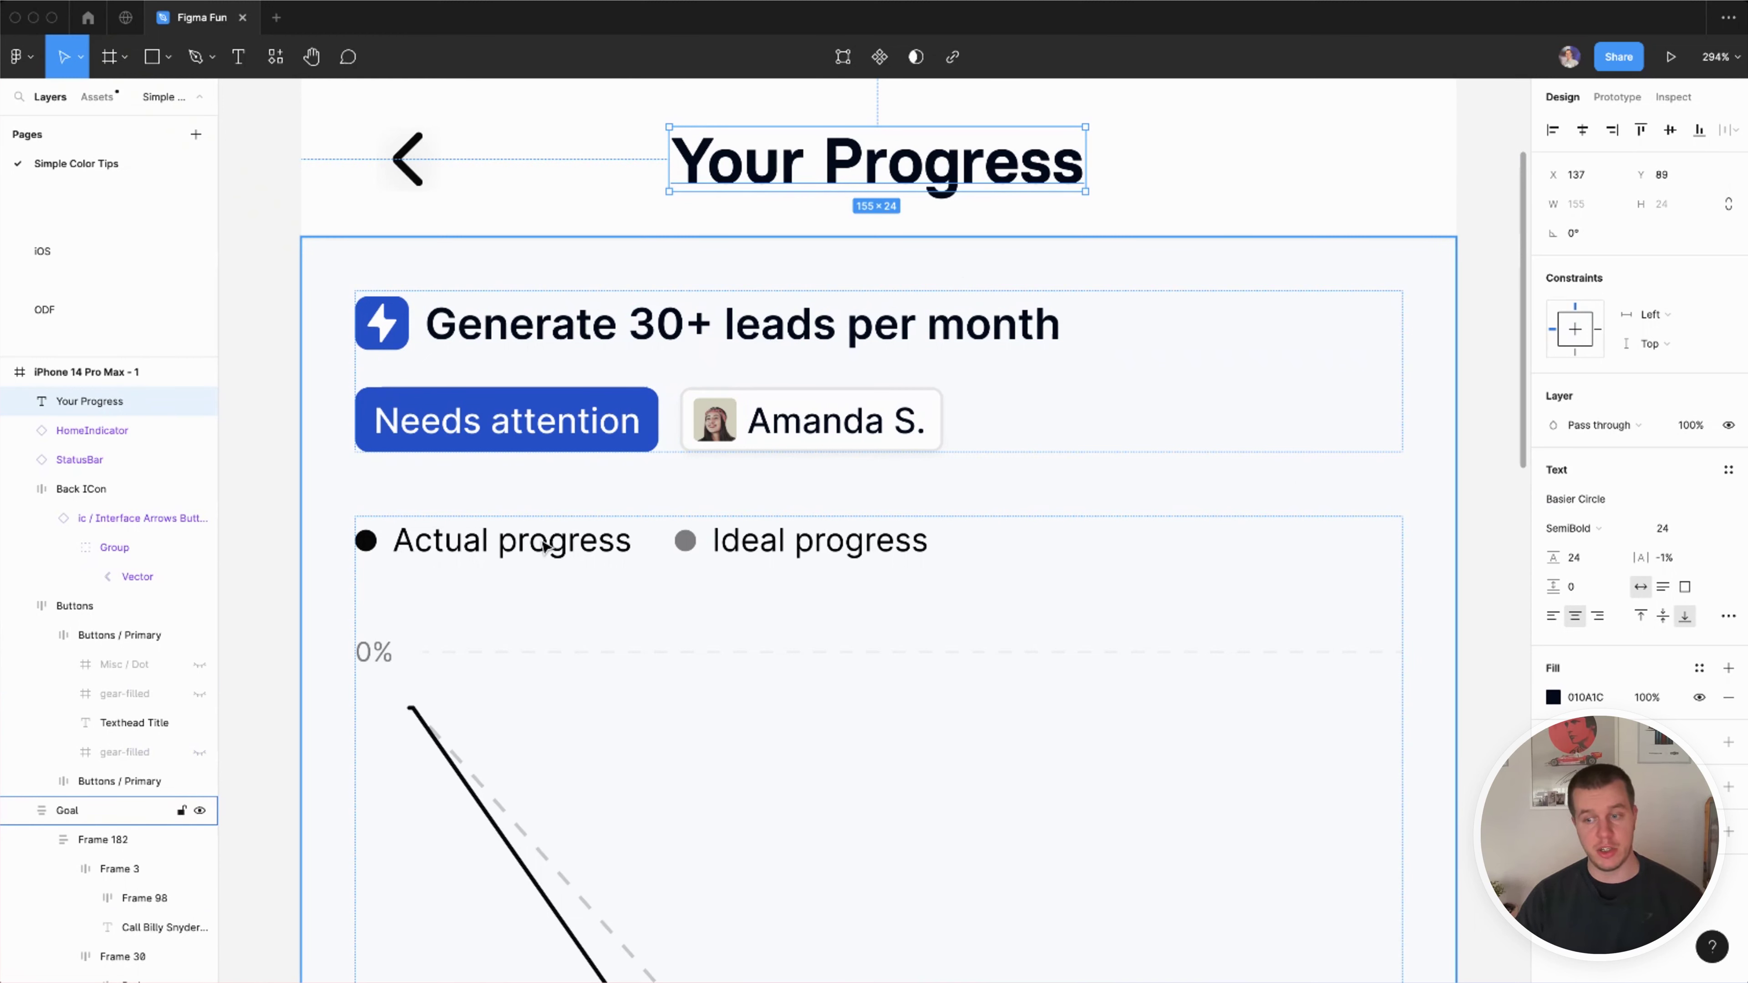
Step: Apply the 010A1C navy to the Actual progress label and check the Ideal progress label
left_click(628, 548, "super")
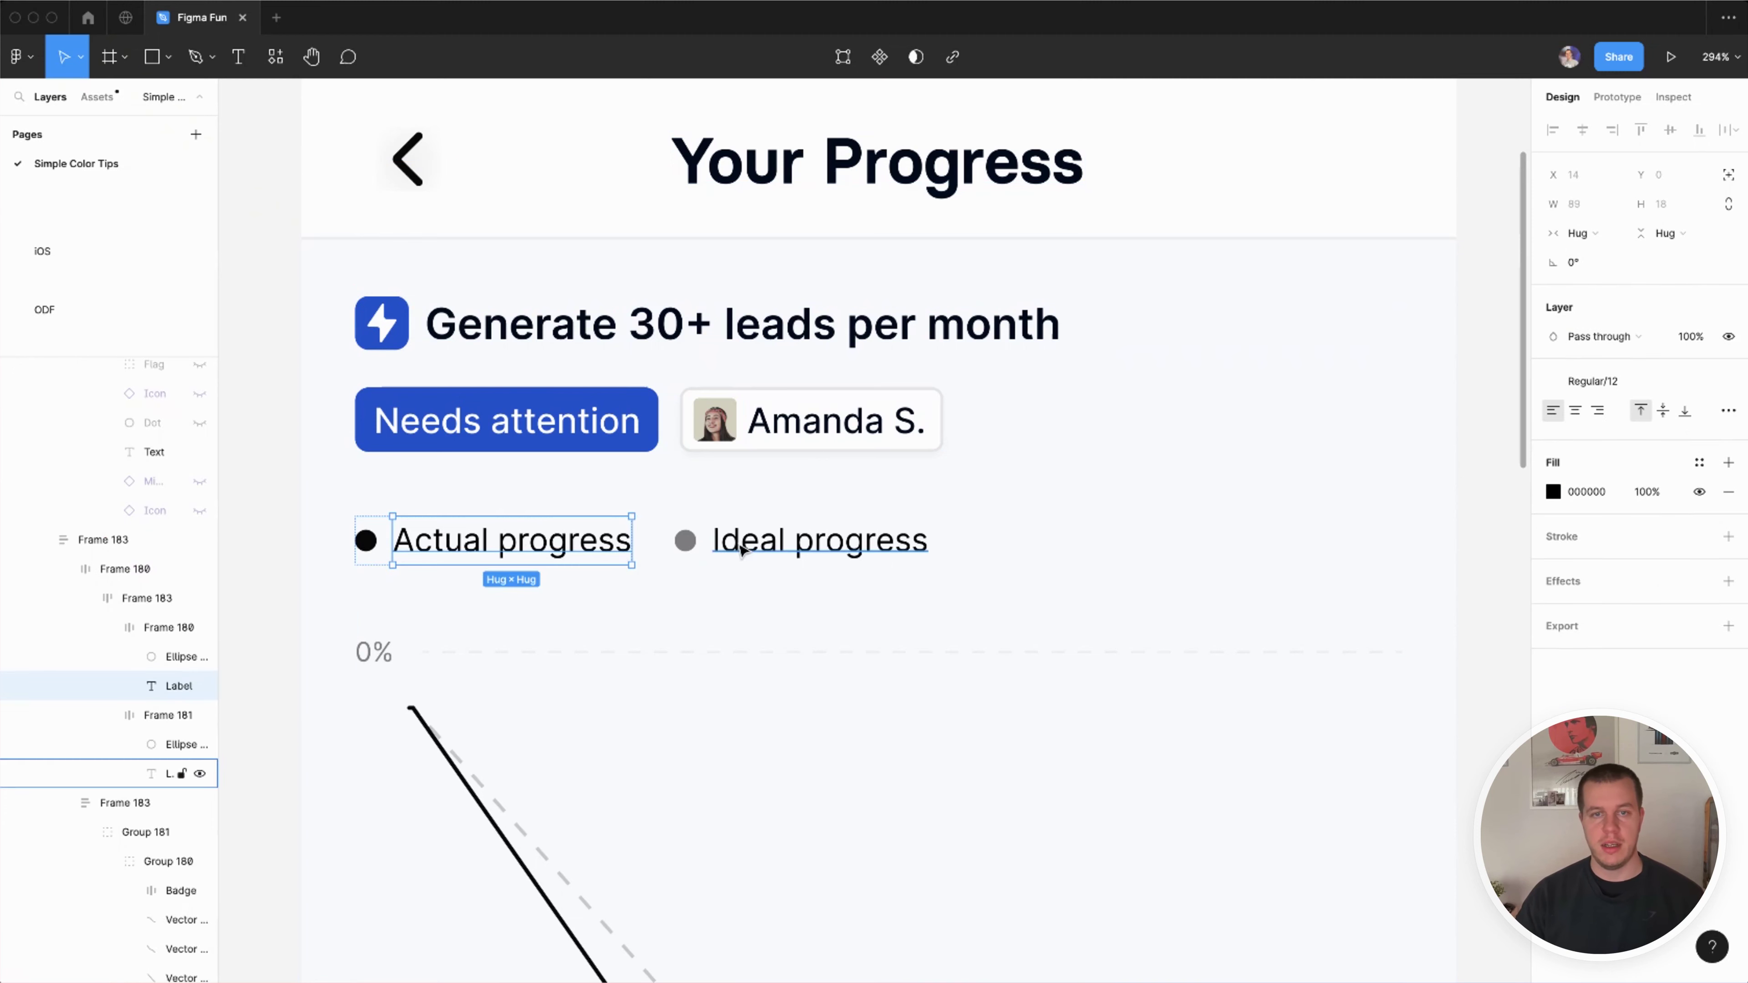
key("i")
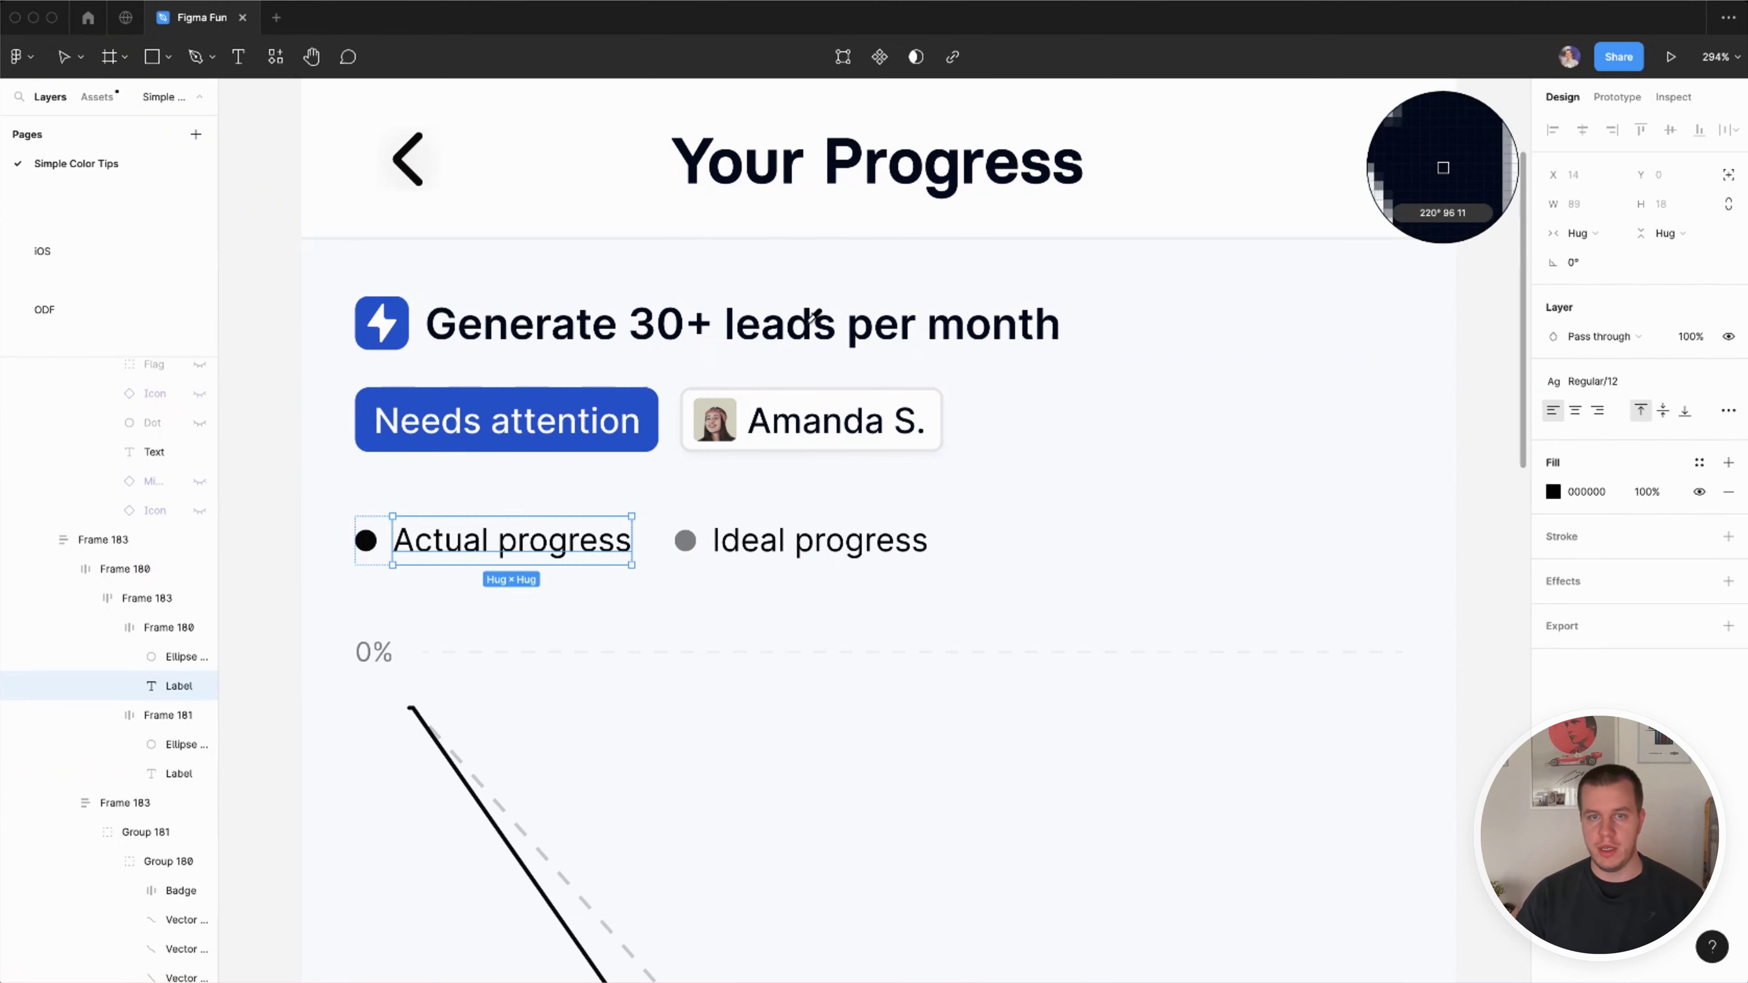
left_click(811, 318)
left_click(806, 559)
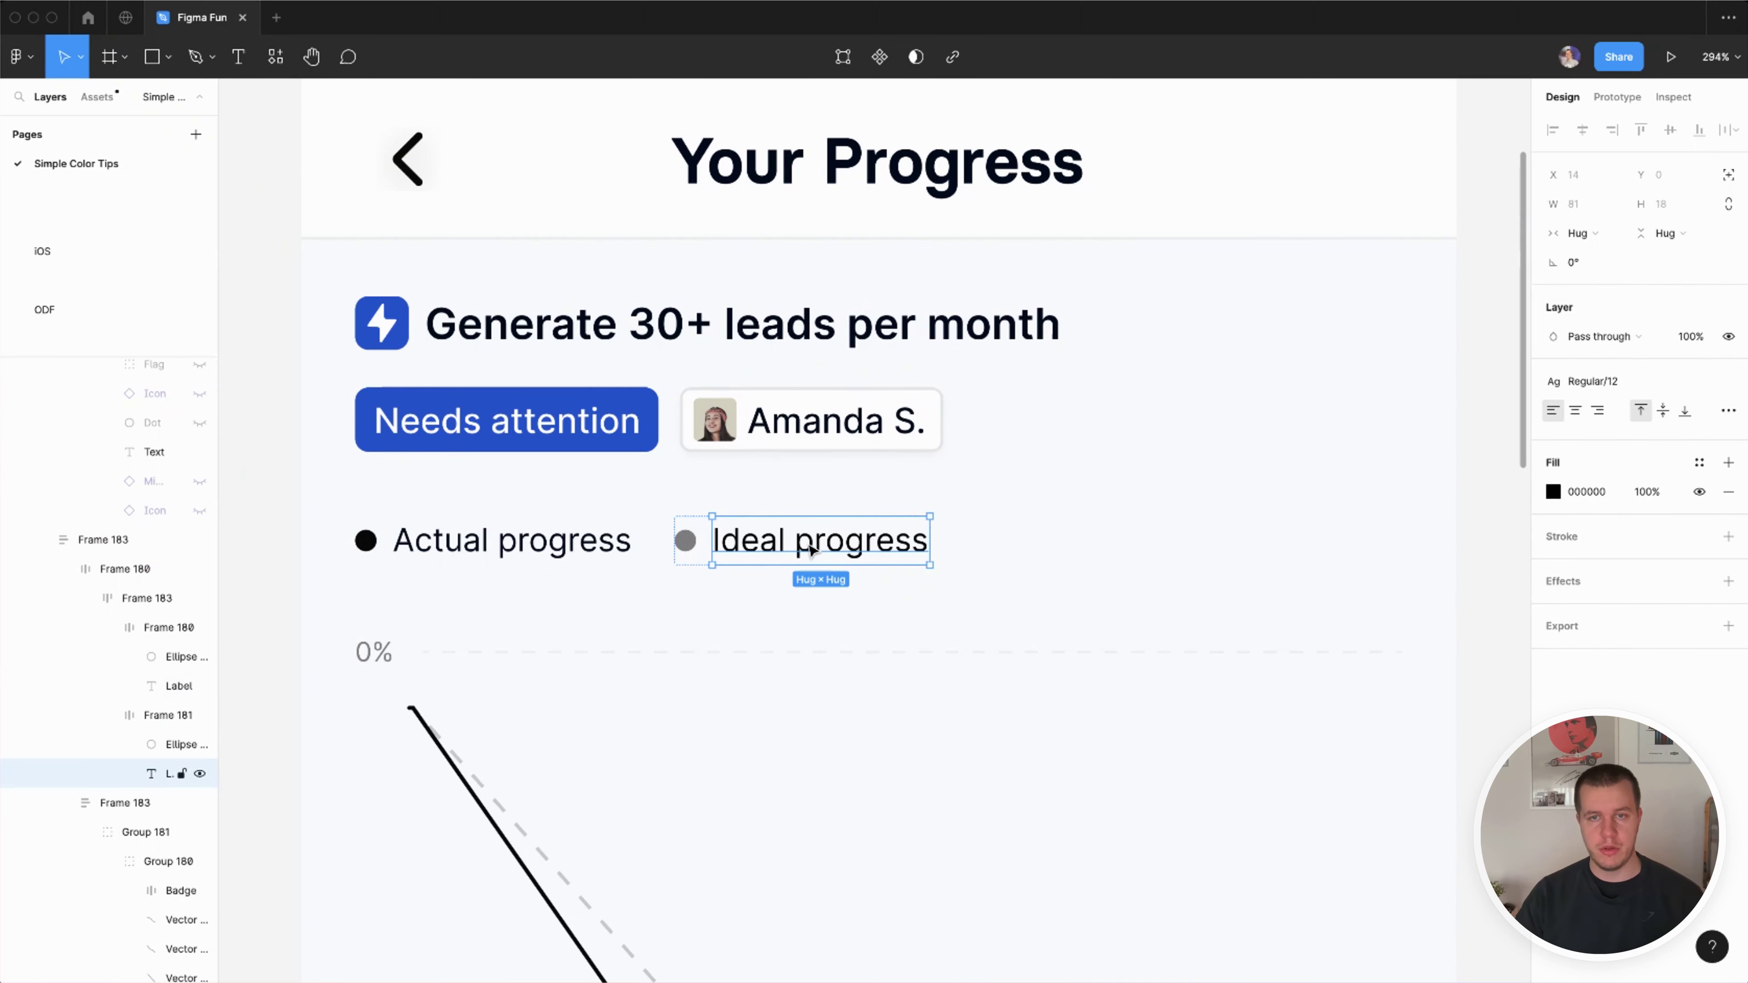
left_click(541, 555)
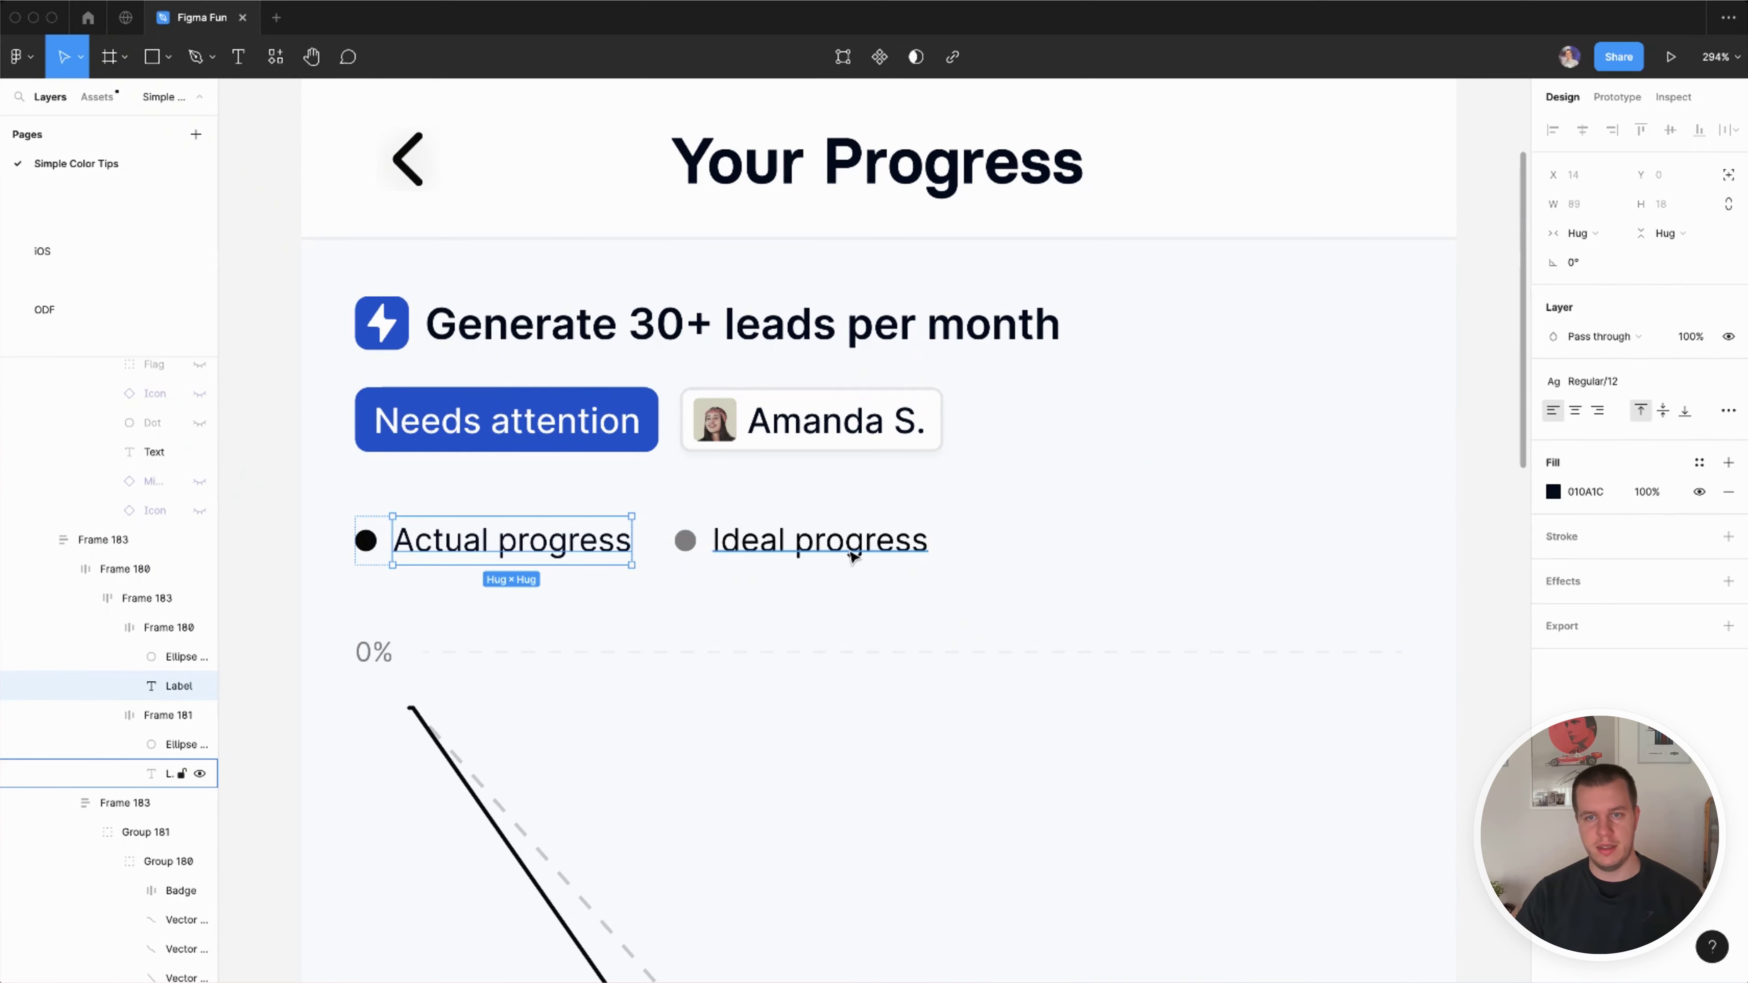
left_click(836, 557)
Step: Set the Ideal progress label's fill to HSB 220, 10, 30 (45474D)
left_click(1553, 494)
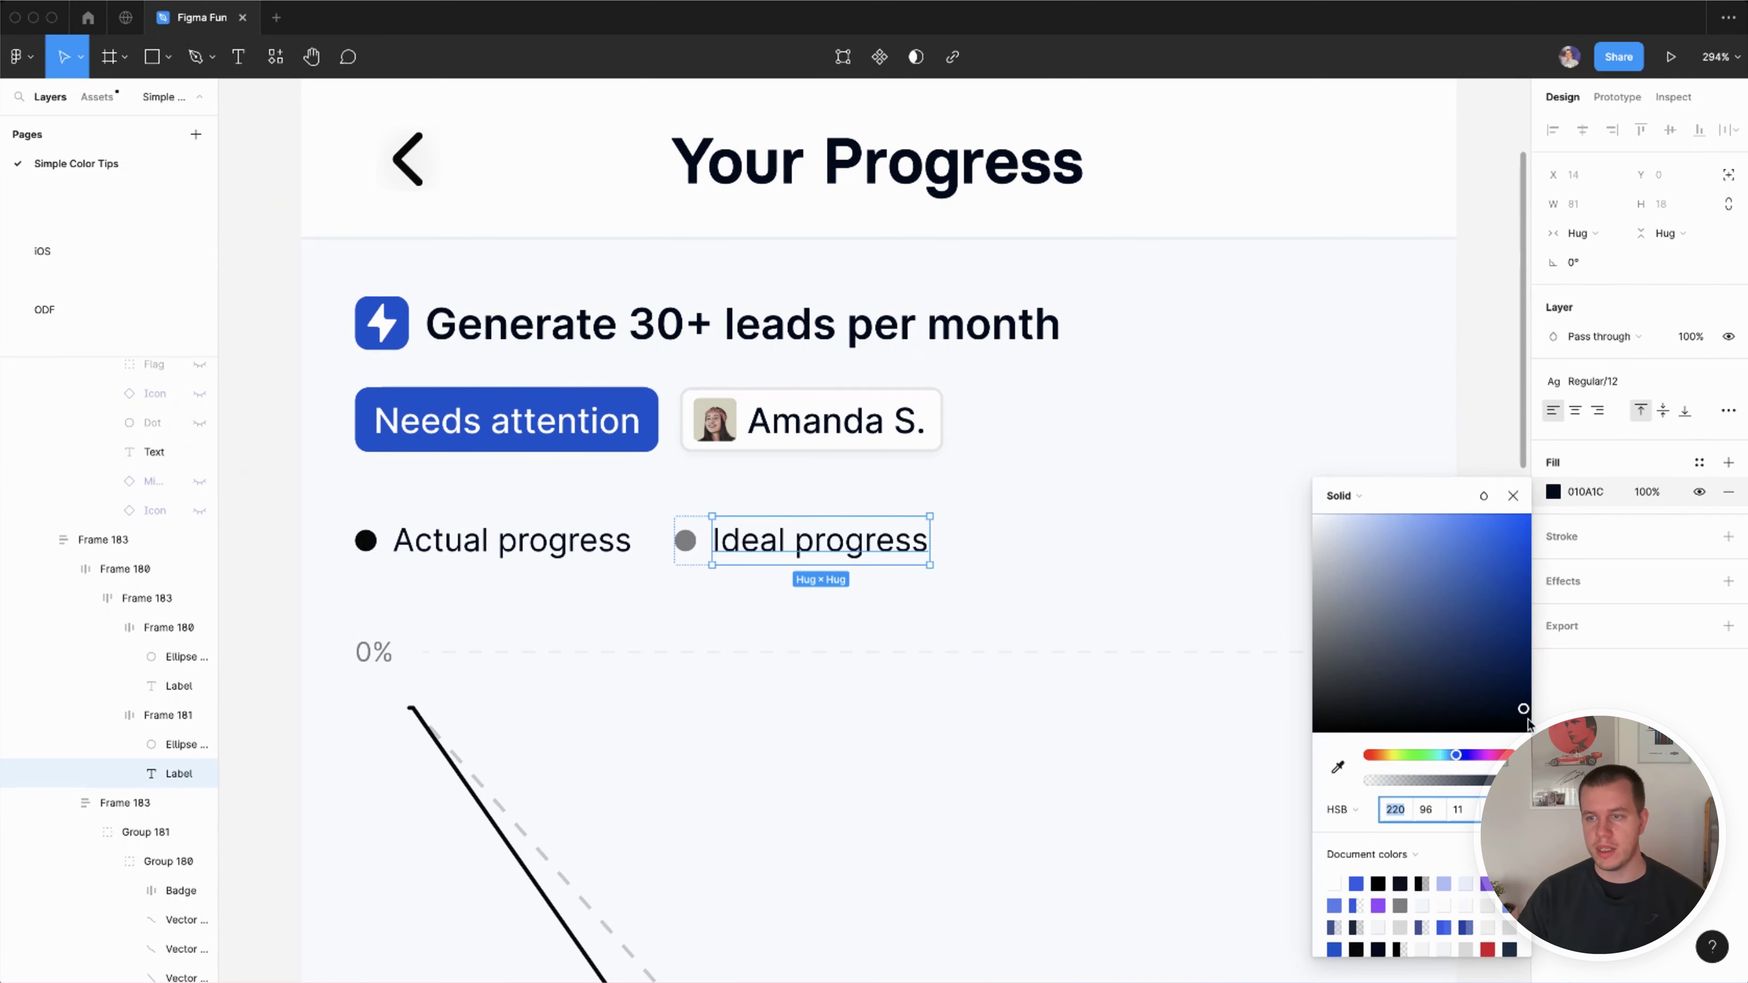
left_click(1429, 817)
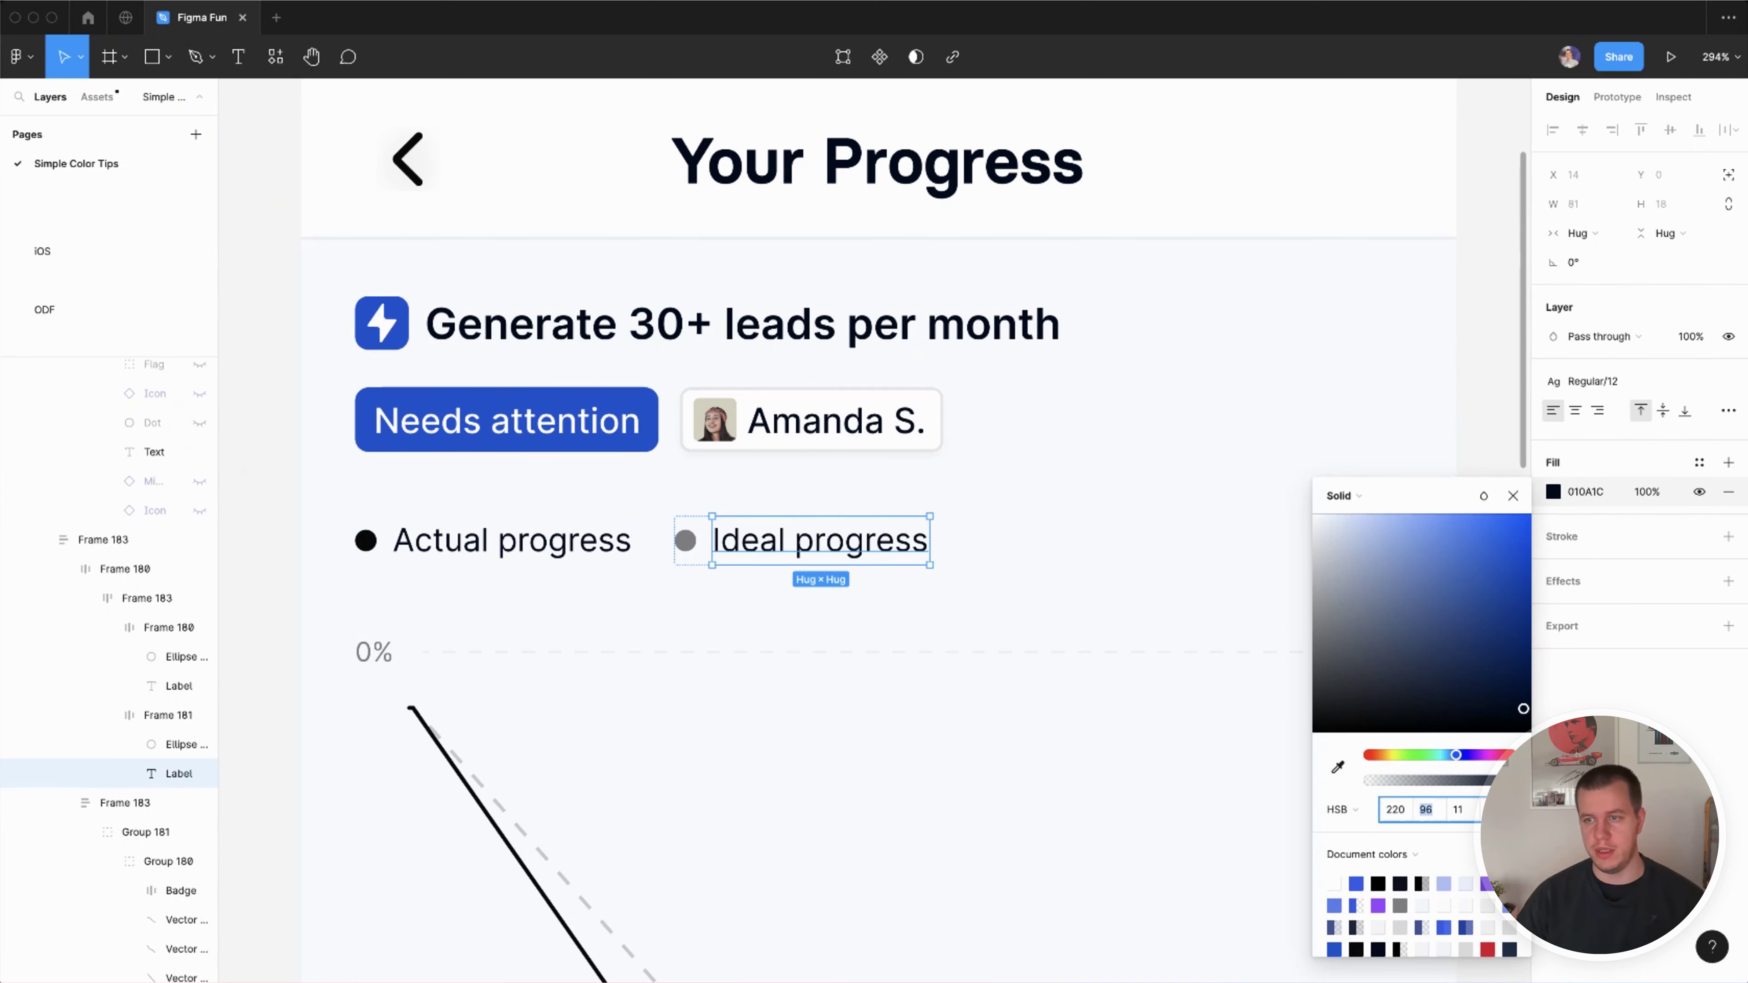
key("shift+Down")
key("shift+Down")
key("shift+Down")
key("shift+Down")
key("shift+Down")
key("shift+Down")
key("shift+Down")
key("shift+Down")
key("shift+Down")
key("shift+Down")
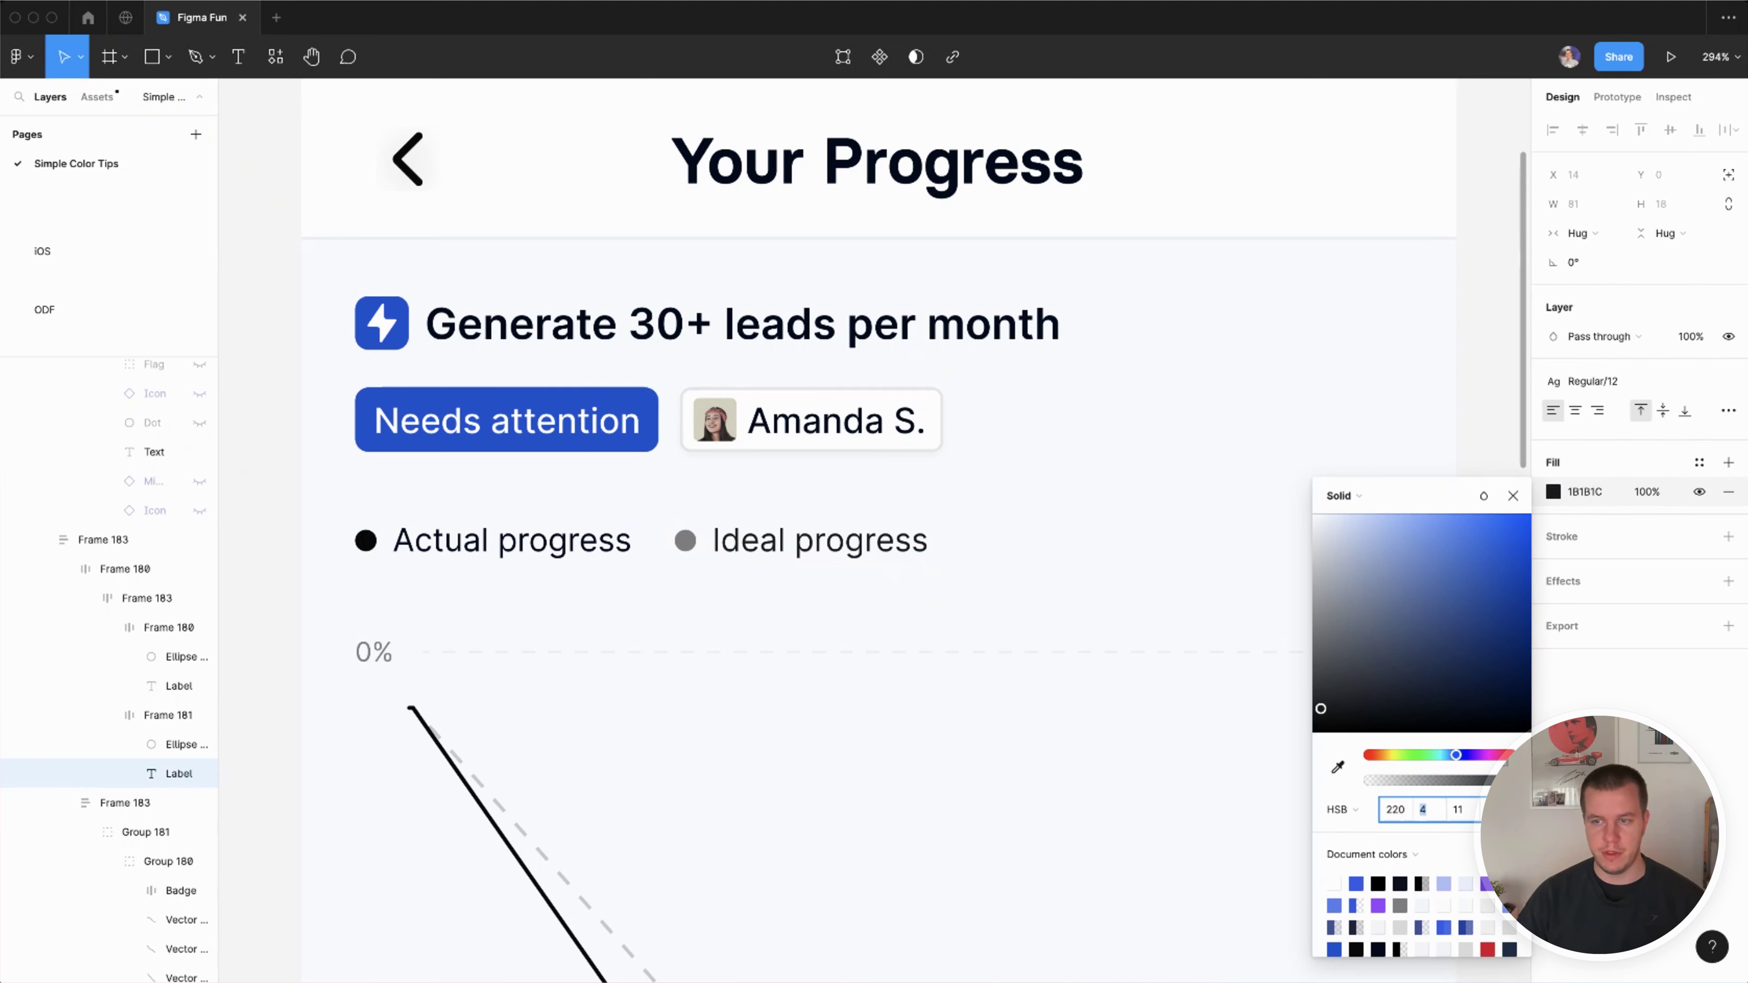
key("Up")
key("Up")
key("Up")
key("Up")
key("Up")
key("Up")
key("Up")
key("Up")
key("Up")
key("Up")
key("Up")
key("Up")
key("Up")
key("Up")
key("Up")
key("Up")
key("Up")
key("Up")
key("Up")
key("Up")
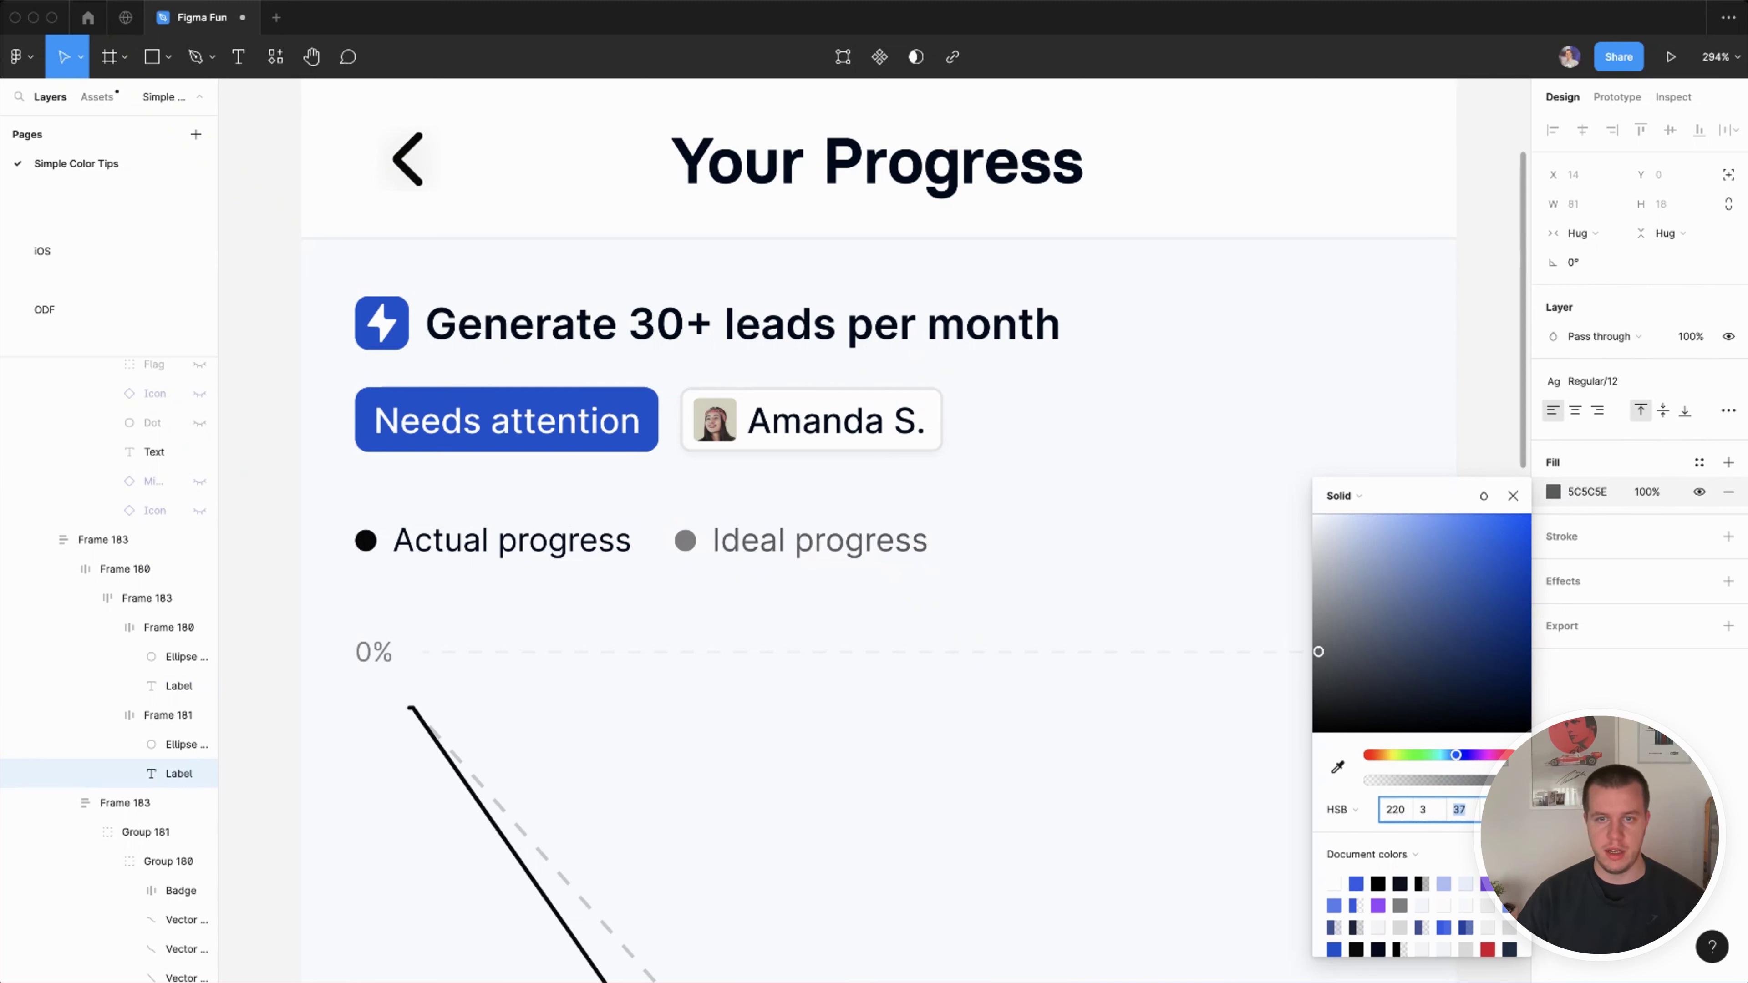
key("shift+Down")
key("shift+Down")
key("shift+Down")
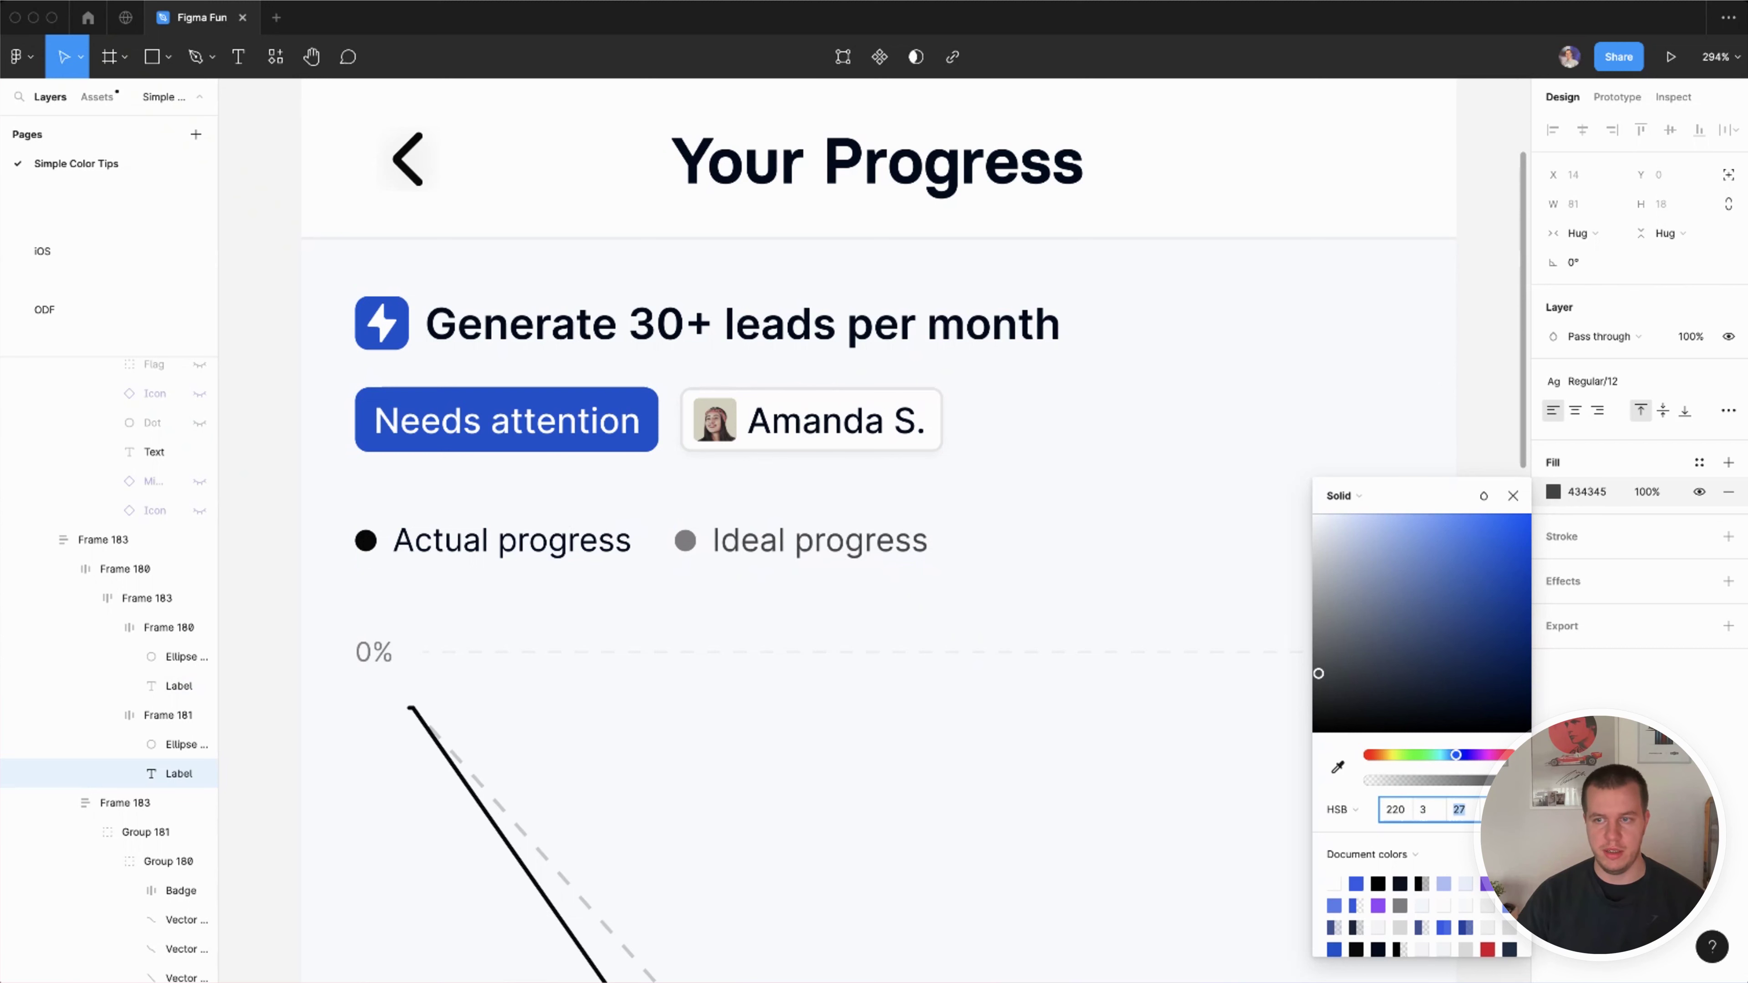
left_click(1439, 810)
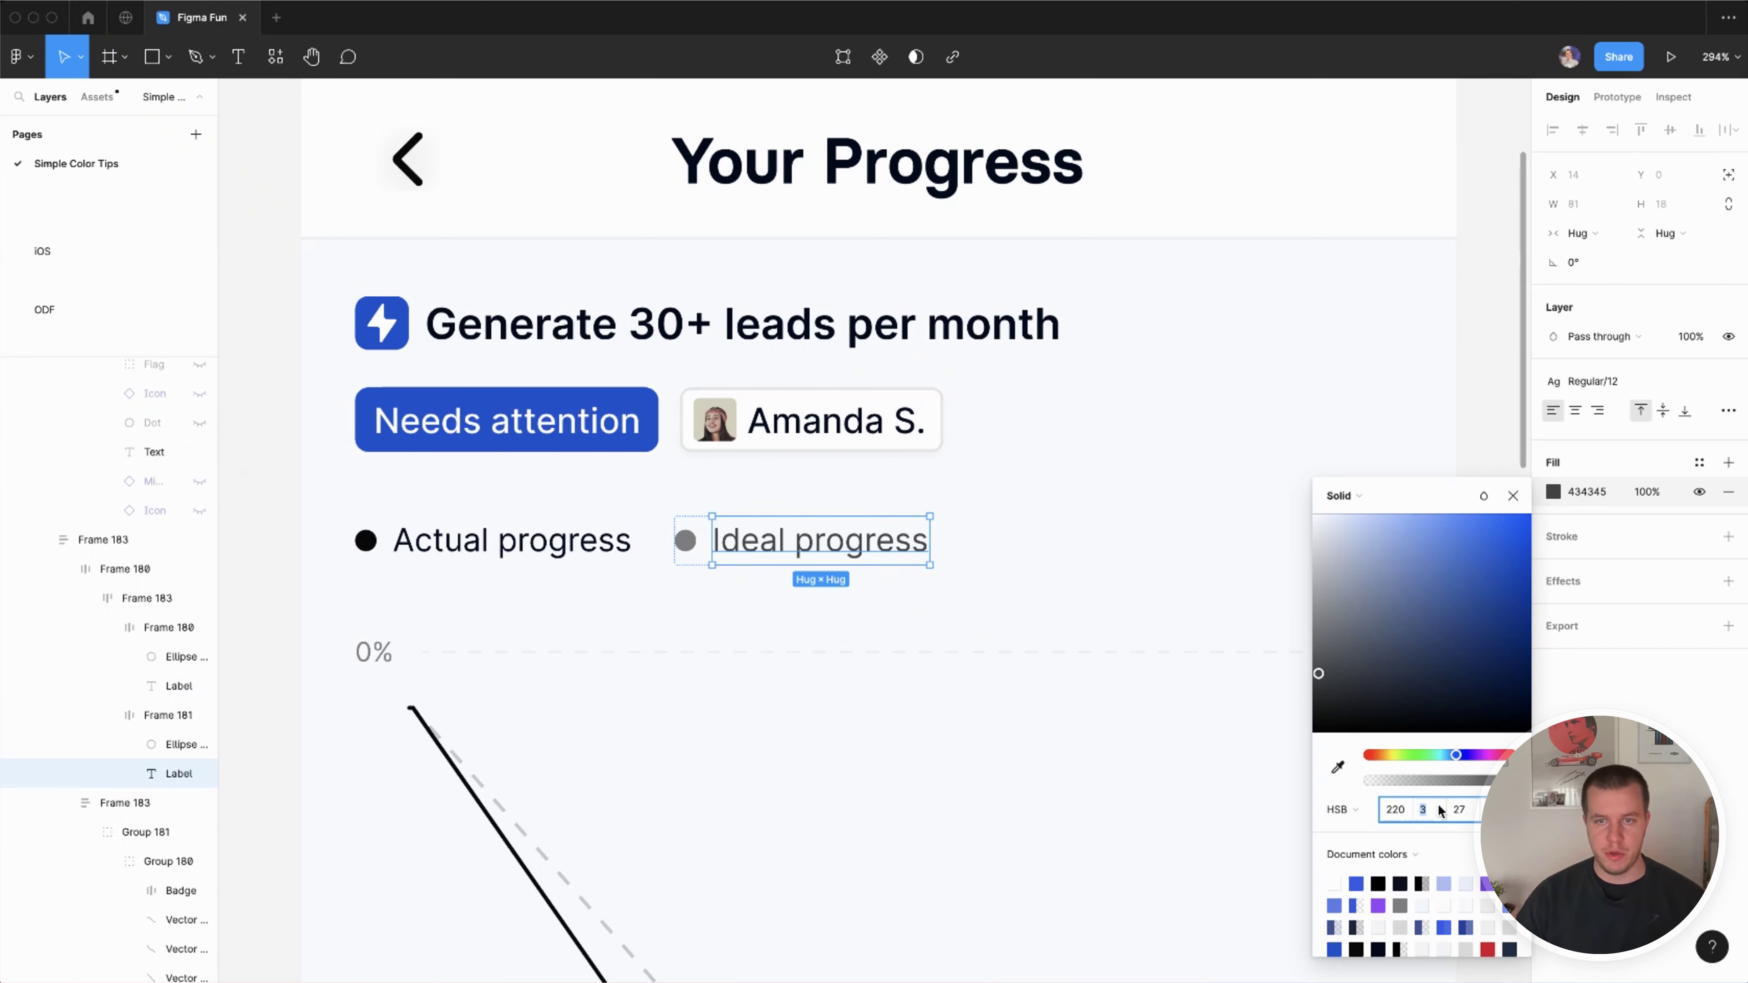
key("Up")
key("Up")
key("Up")
key("Up")
key("Up")
key("Up")
key("Up")
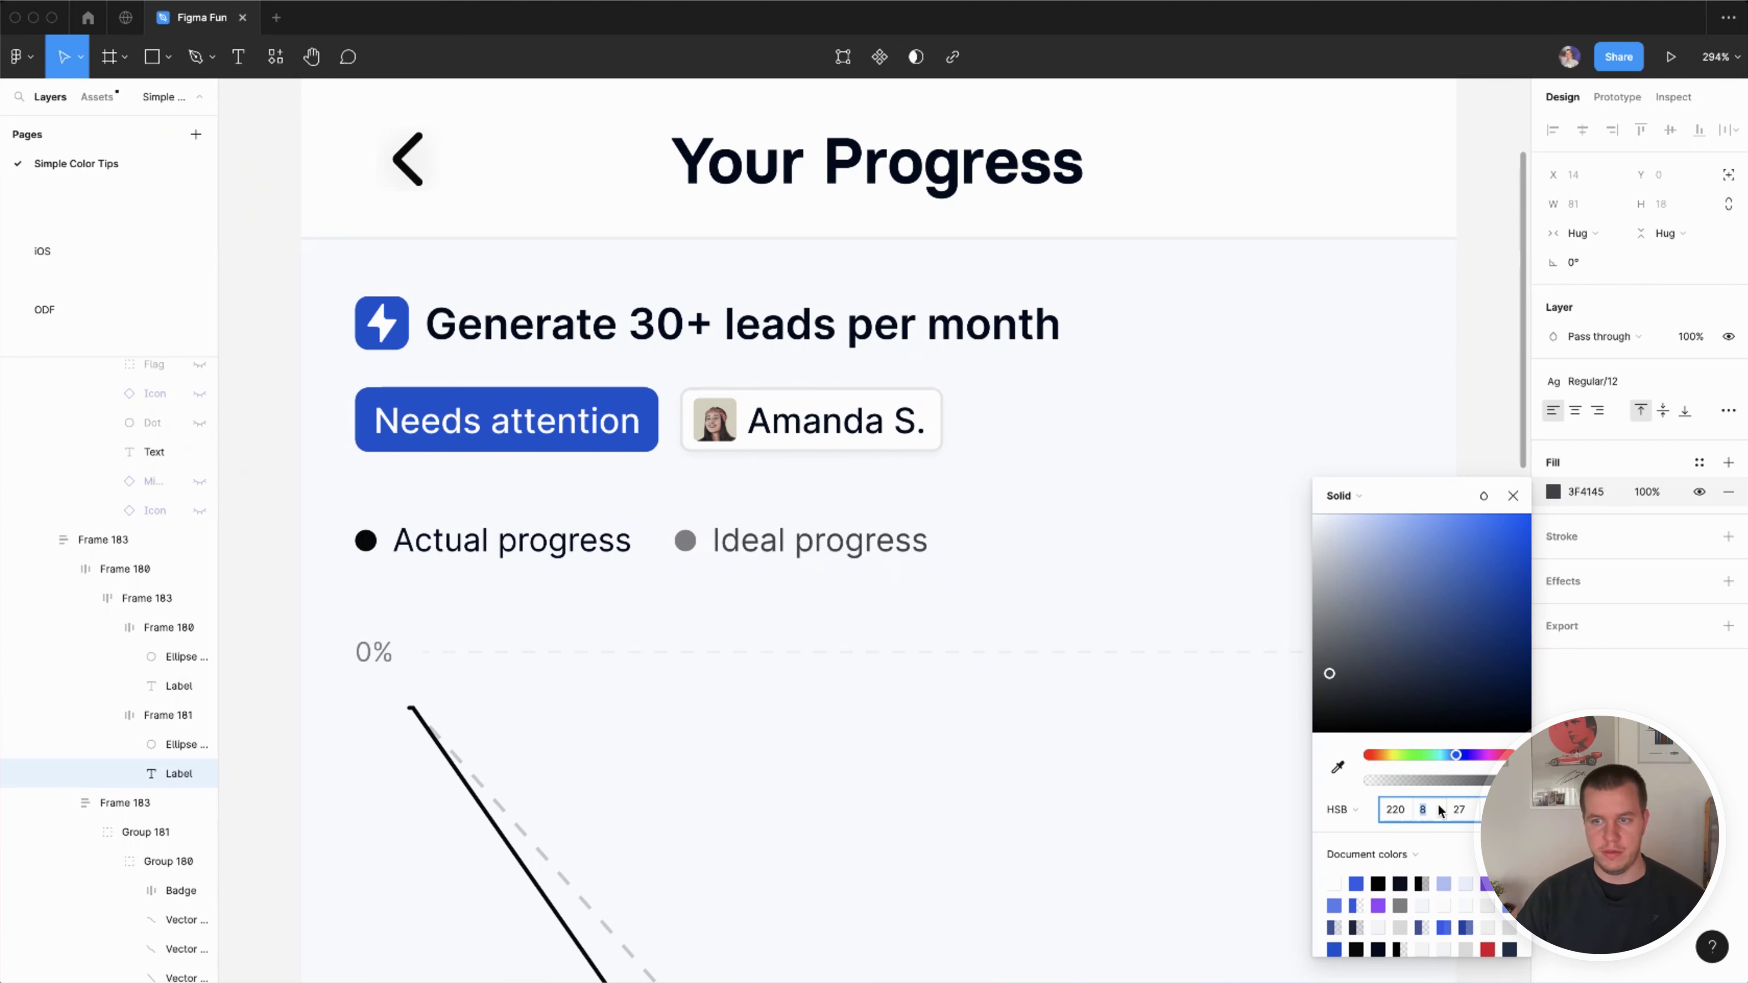
key("Tab")
type("3")
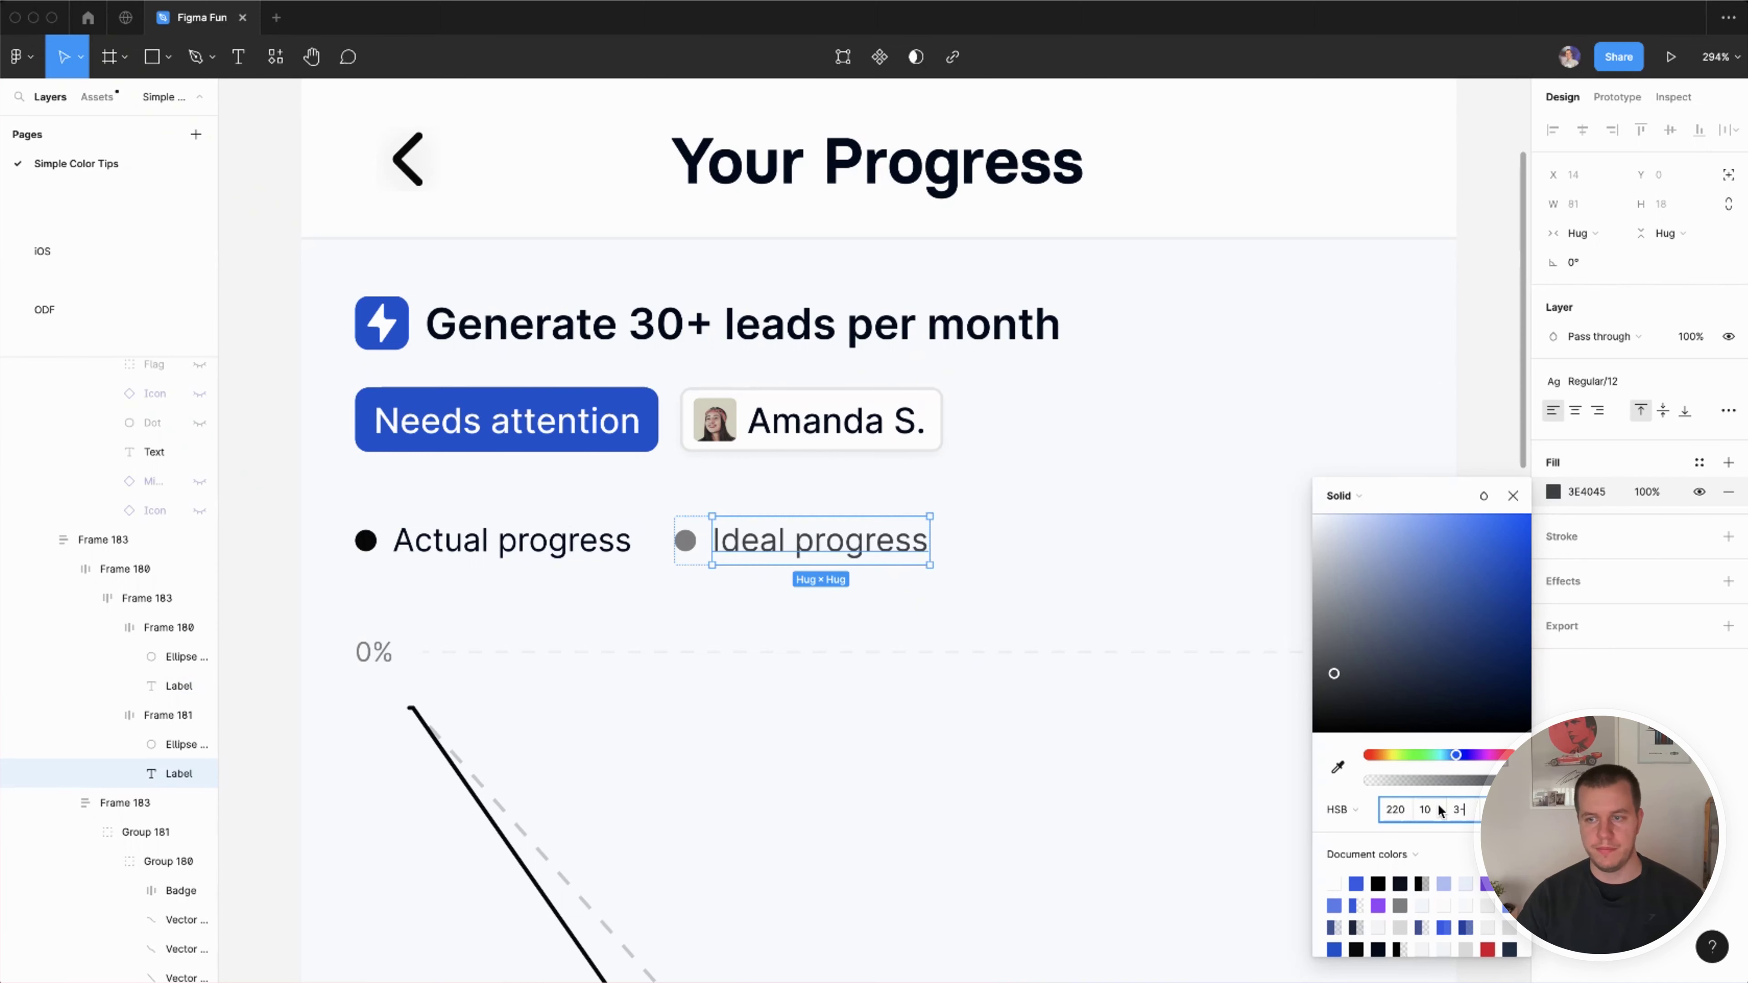
key("Tab")
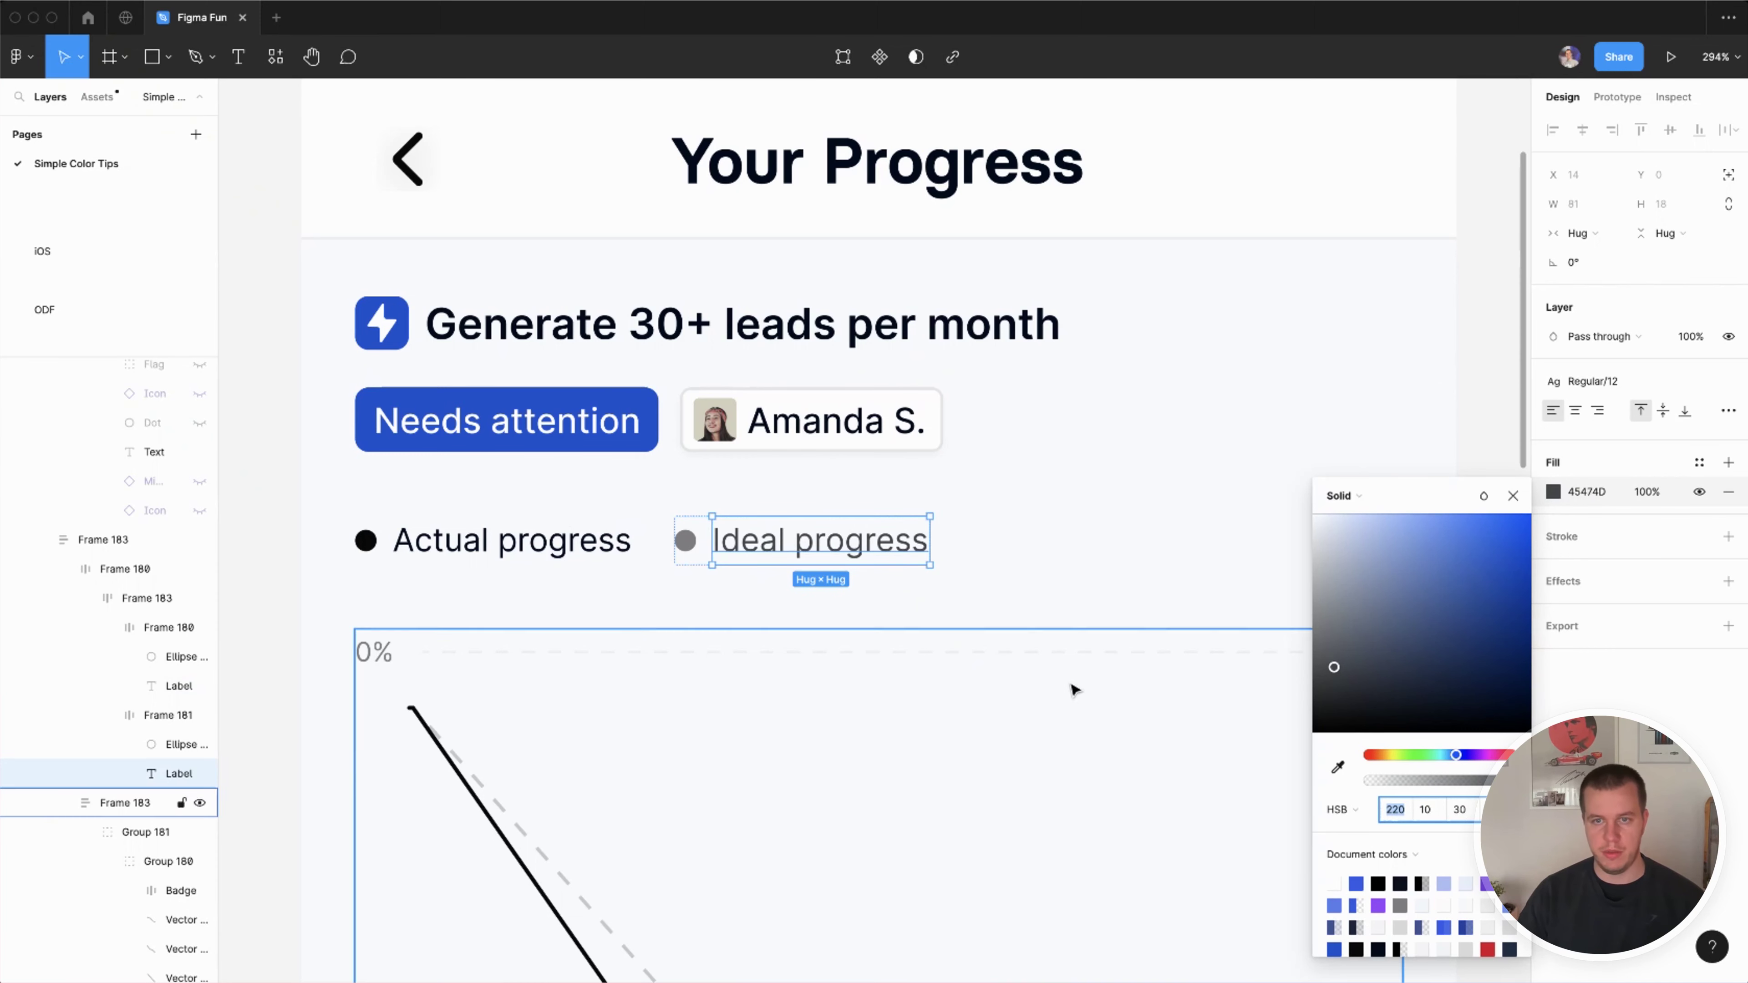
left_click(943, 597)
scroll(943, 598, "down", 4)
Step: Zoom out and pan until the whole phone screen, status bar to Cancel/Confirm buttons, is visible
left_click(1434, 621)
left_click_drag(1398, 640, 1265, 448)
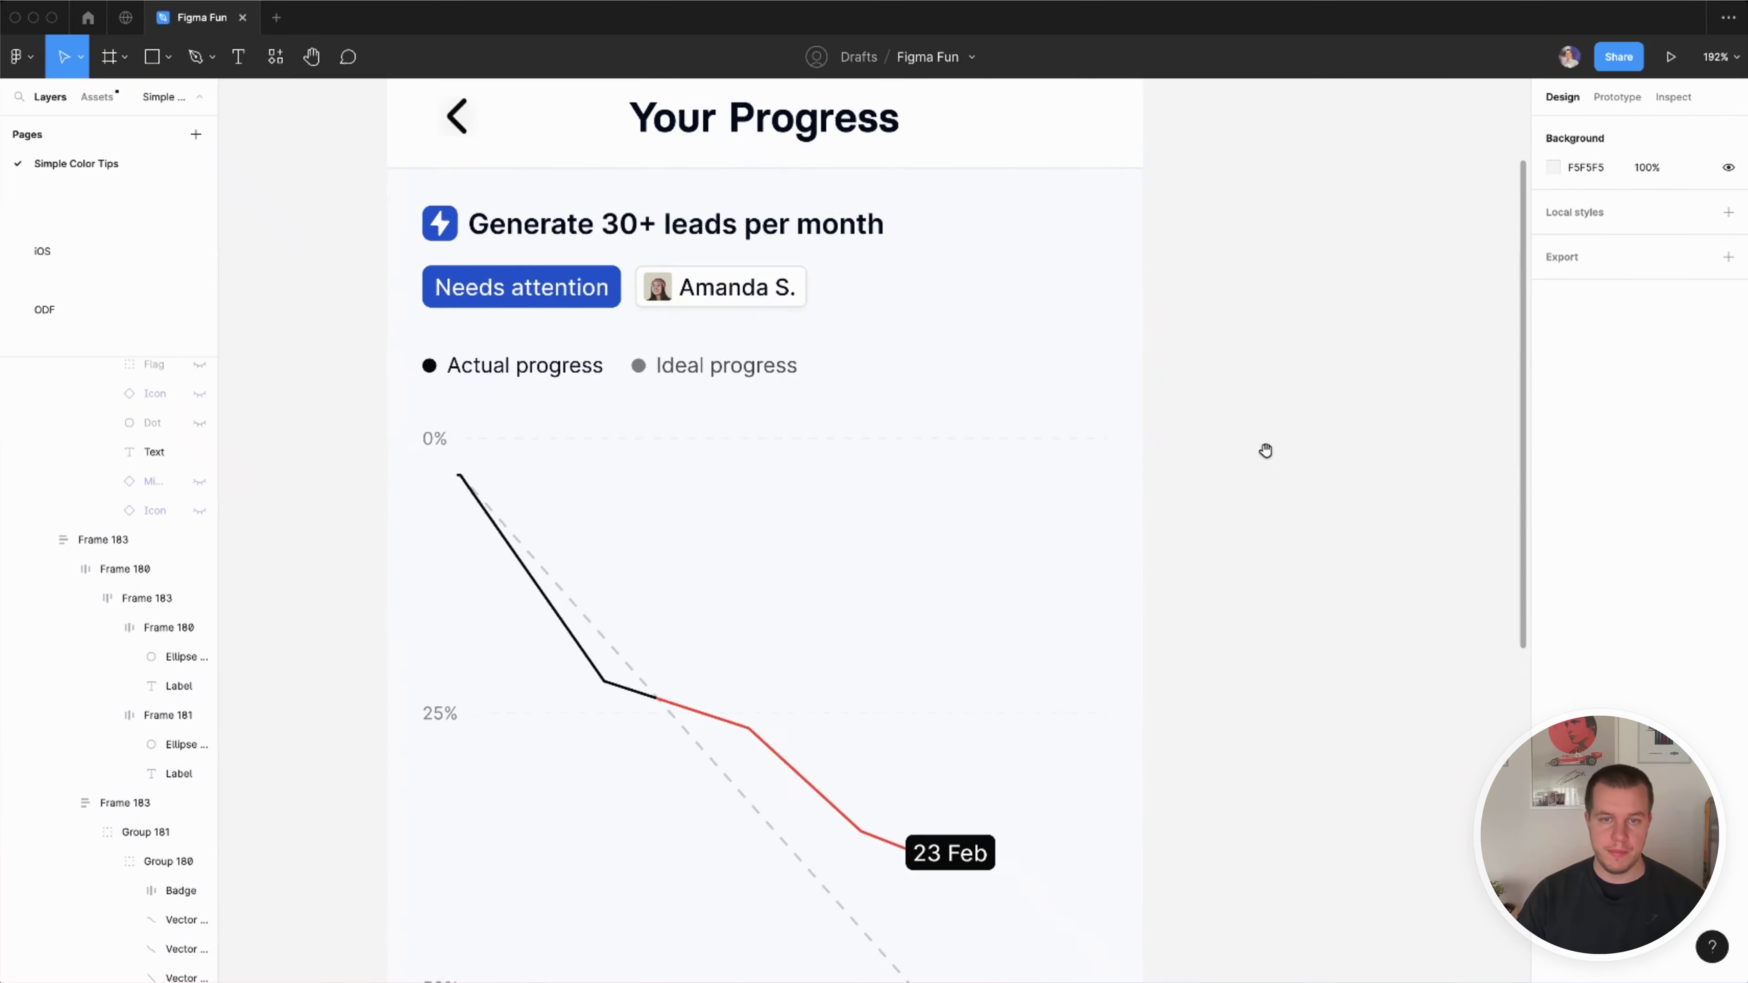
scroll(1285, 522, "down", 3)
scroll(1287, 527, "down", 5)
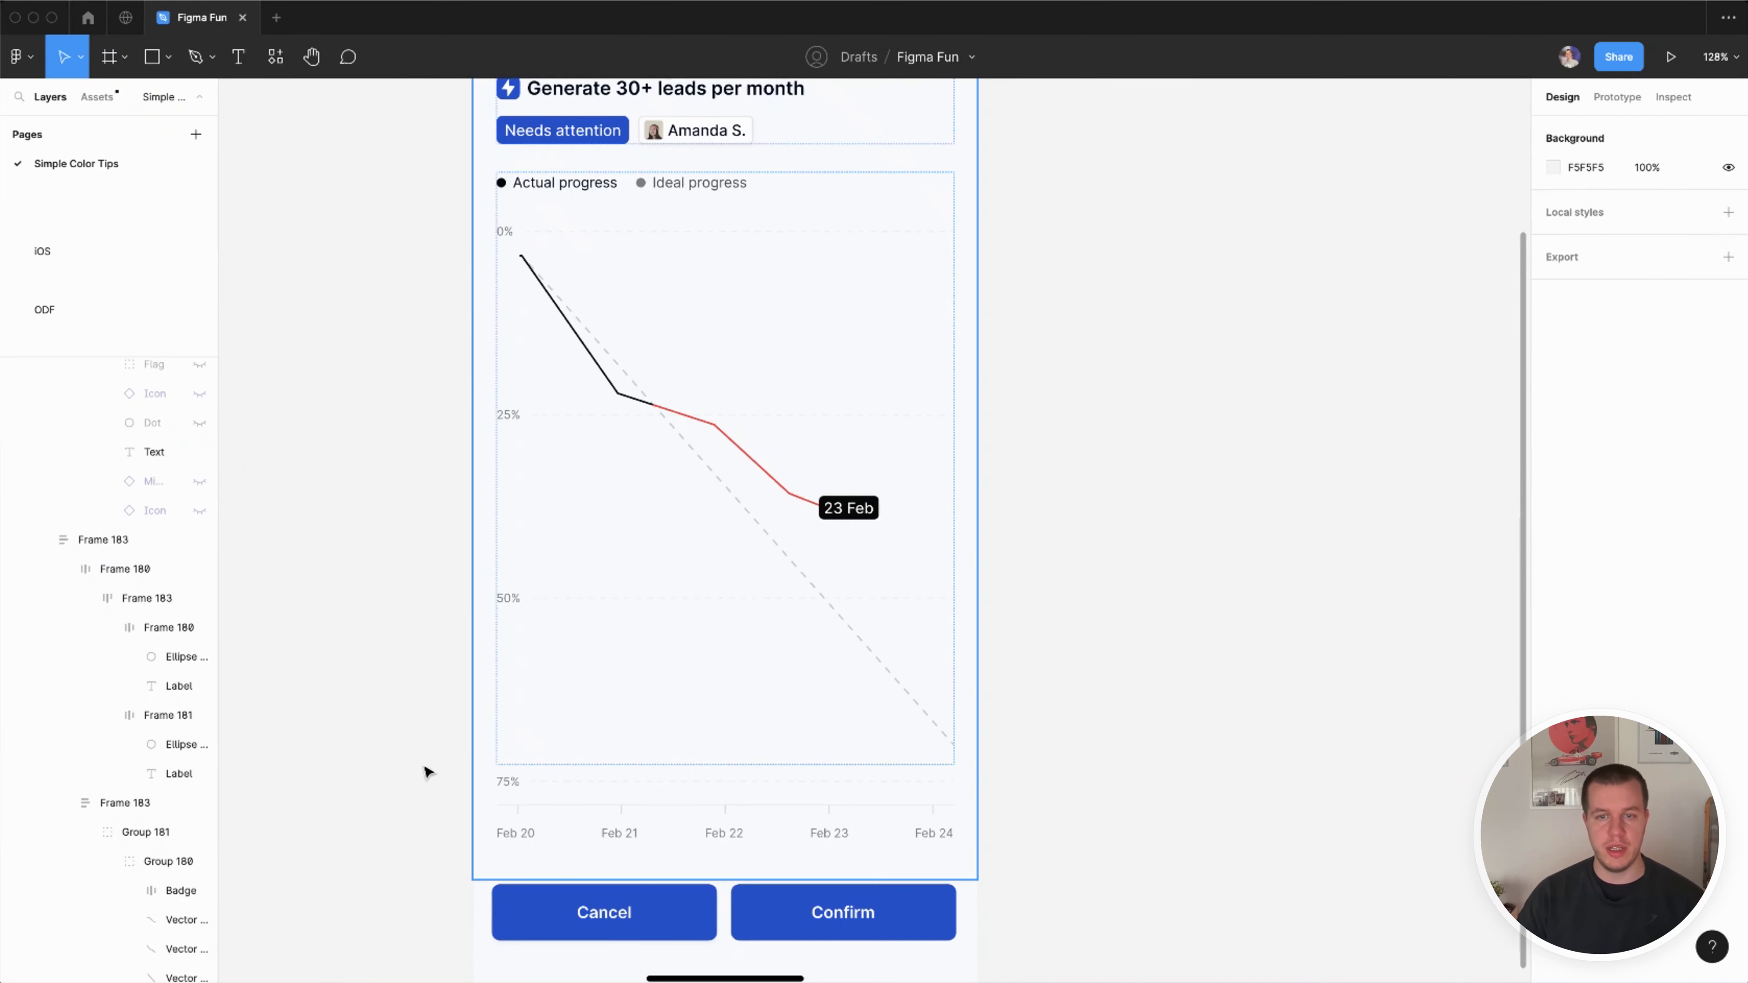
scroll(1201, 383, "down", 1)
scroll(1190, 379, "up", 2)
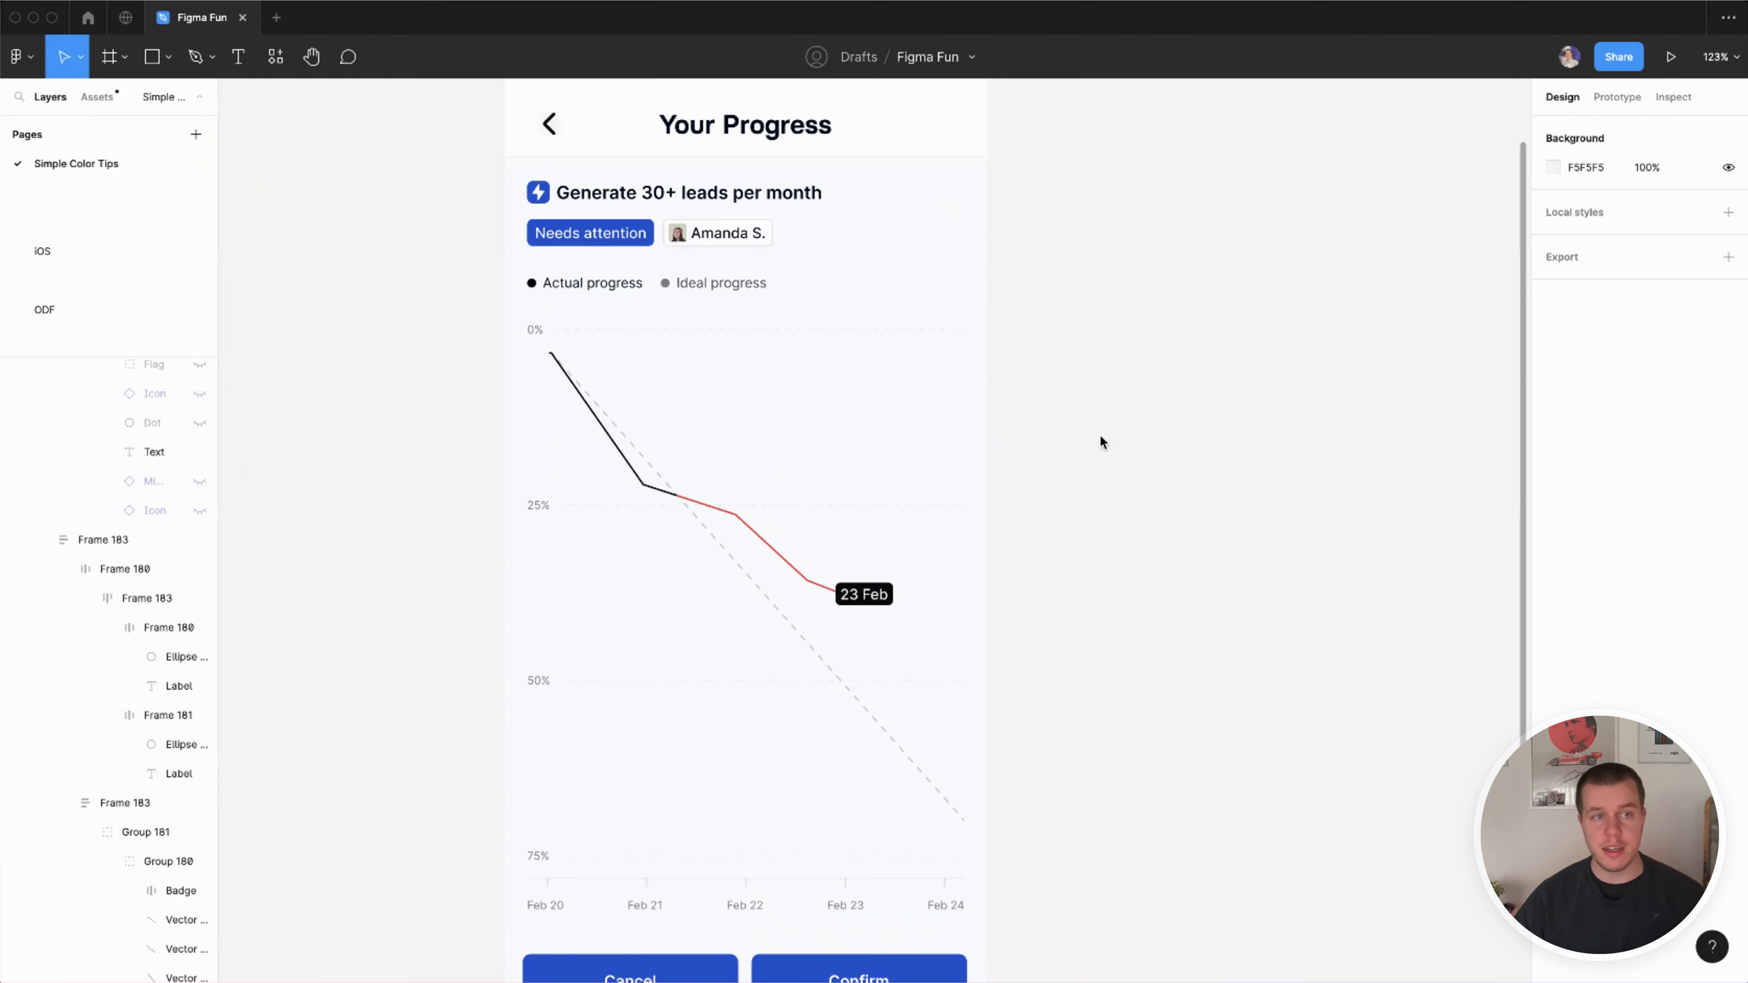
scroll(1146, 407, "down", 1)
scroll(1140, 405, "down", 2)
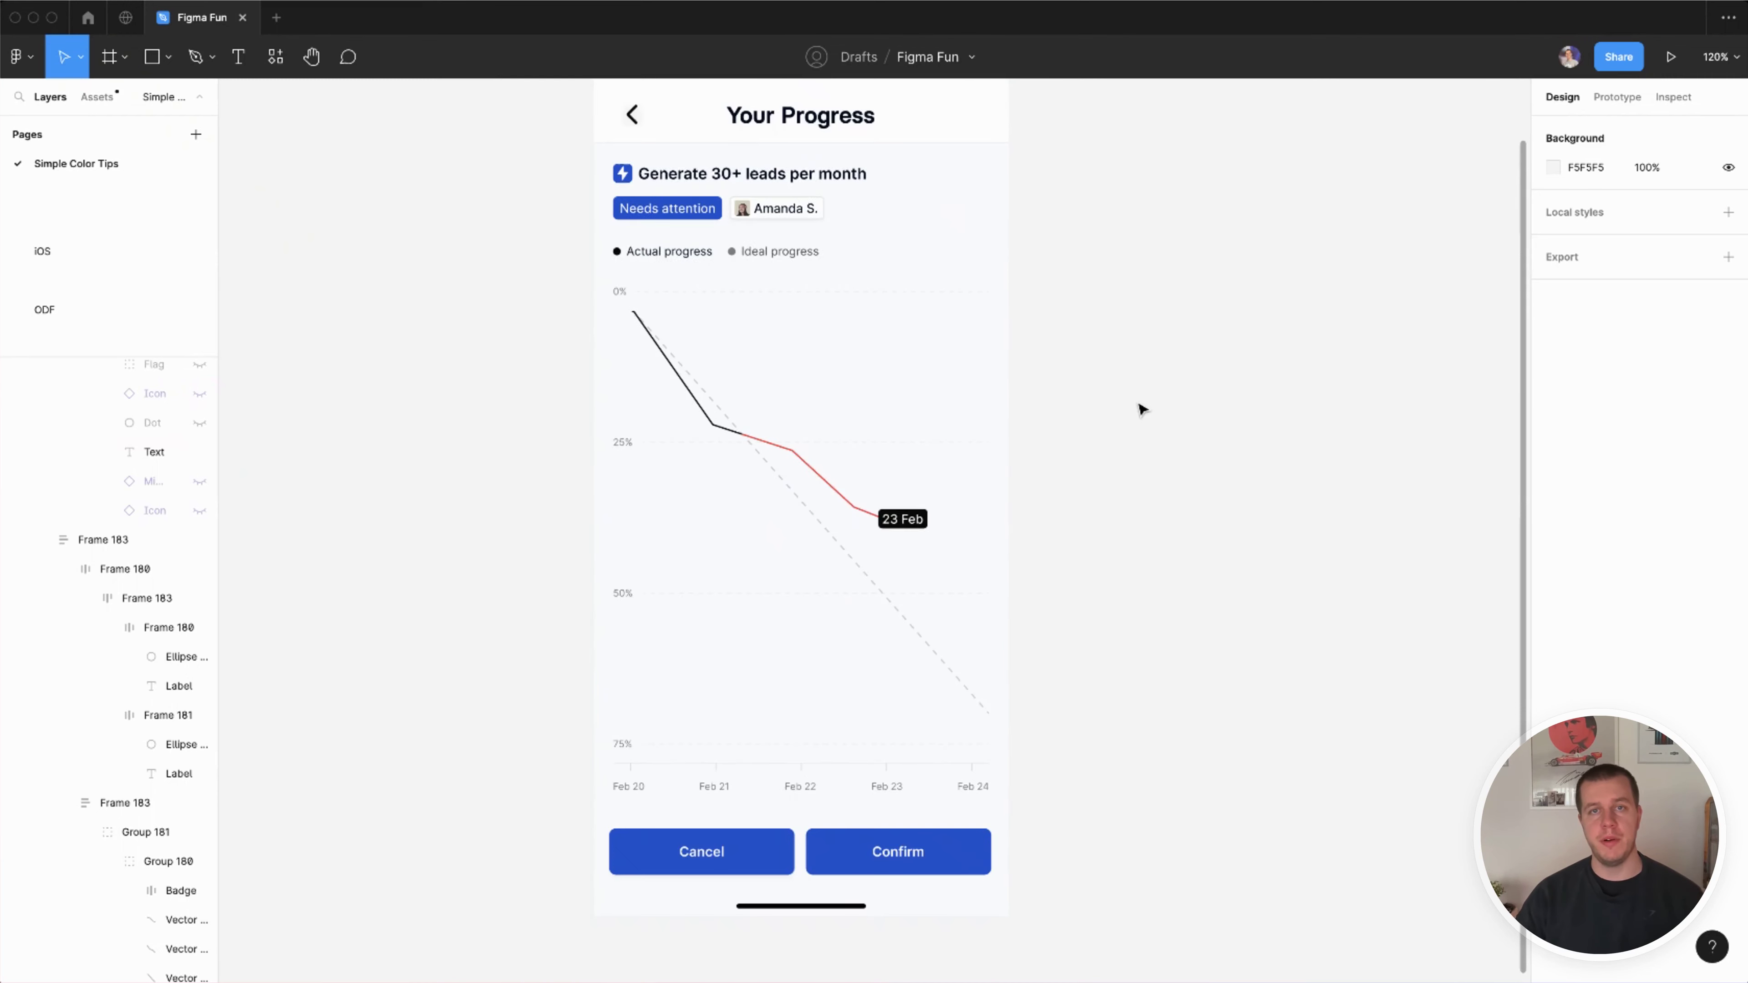
left_click_drag(1225, 404, 1114, 455)
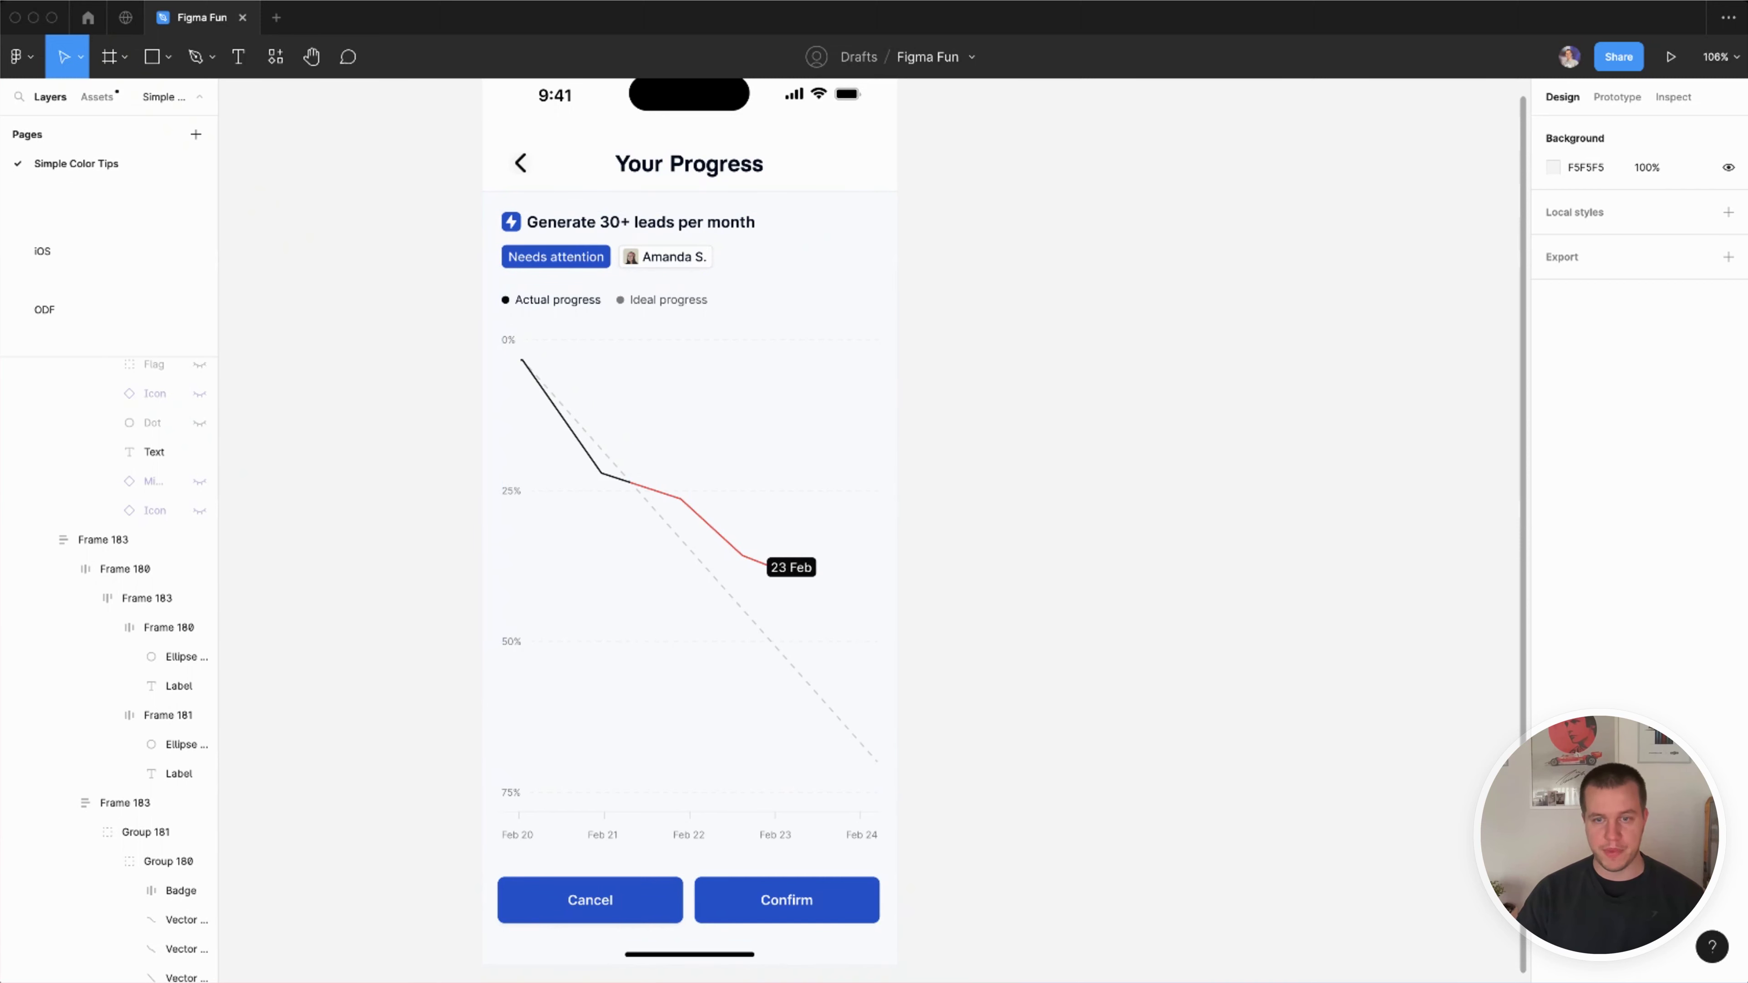
left_click(744, 908)
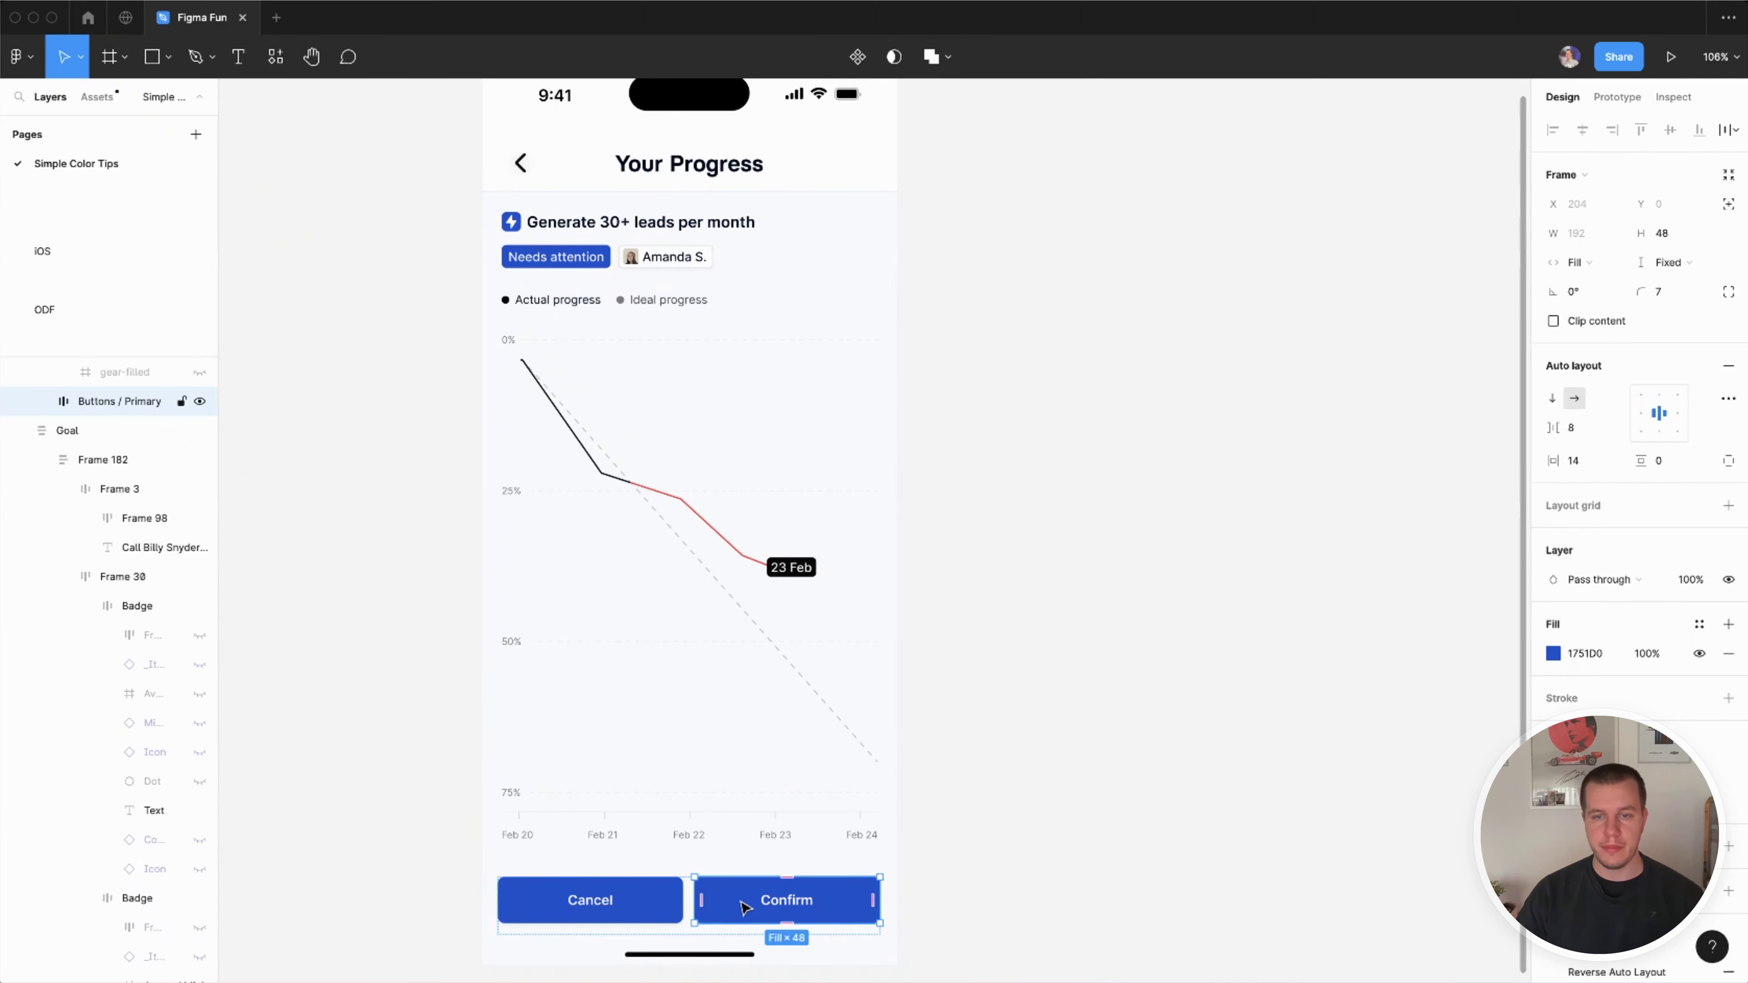
Step: Give the Cancel button a white fill
left_click(652, 905)
left_click(1585, 663)
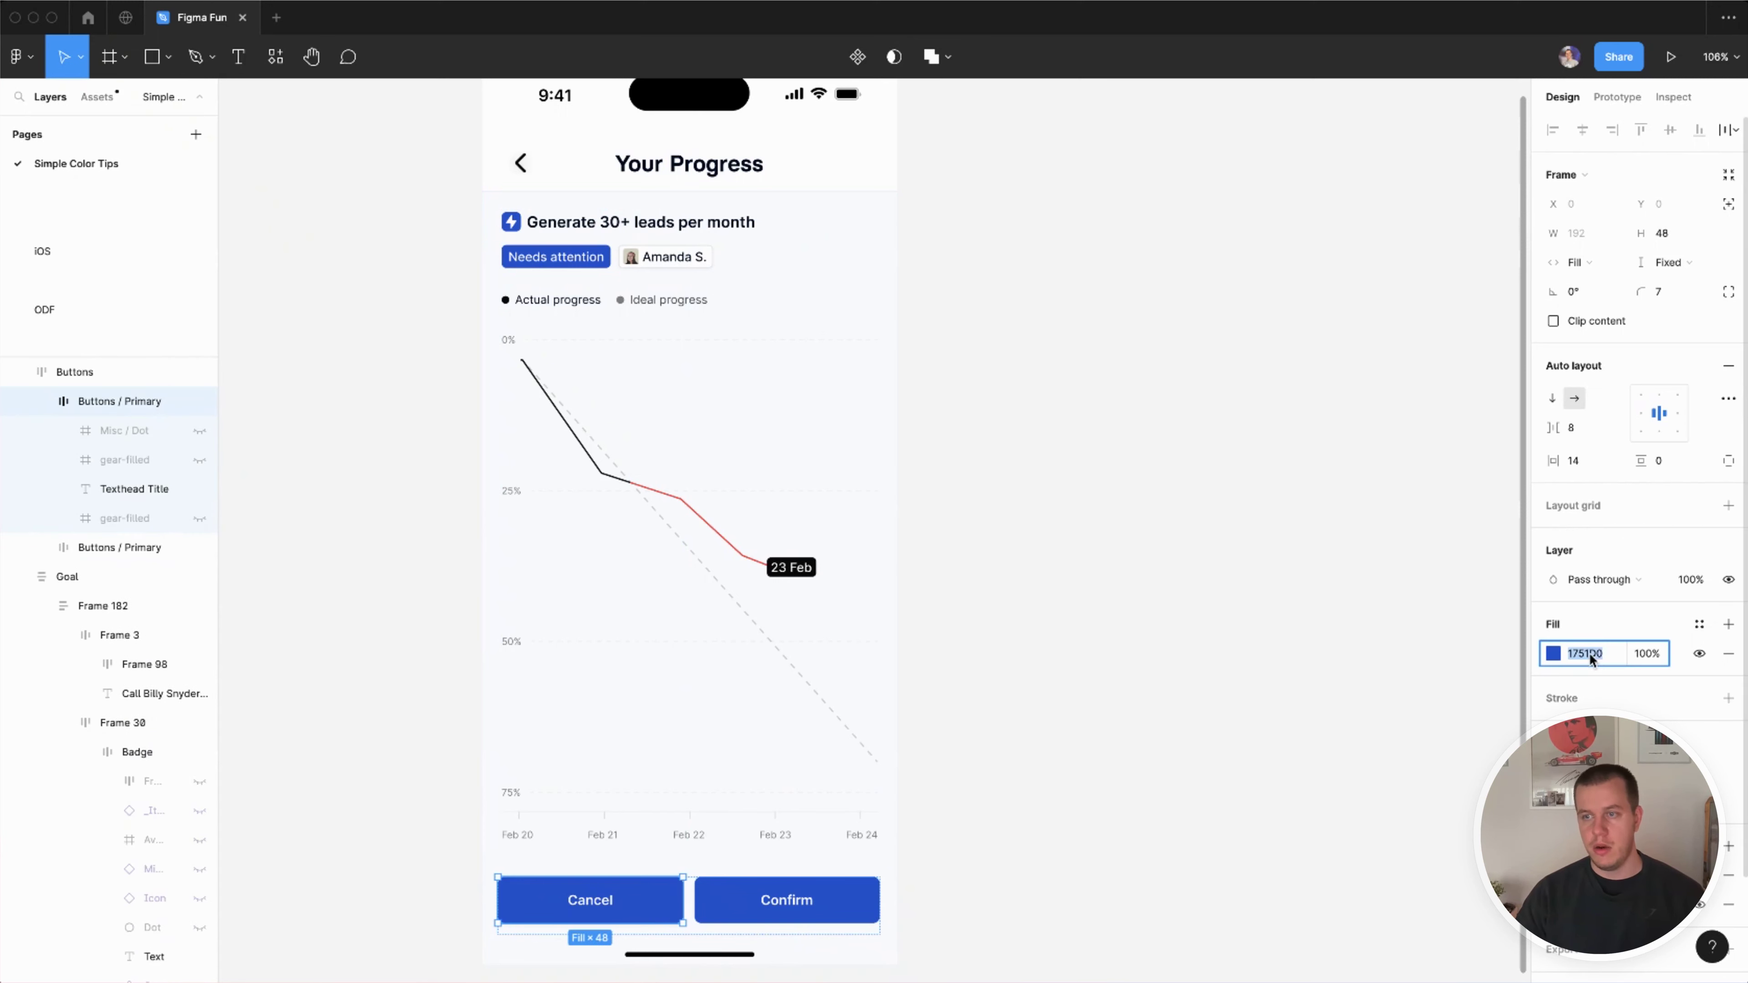
type("c")
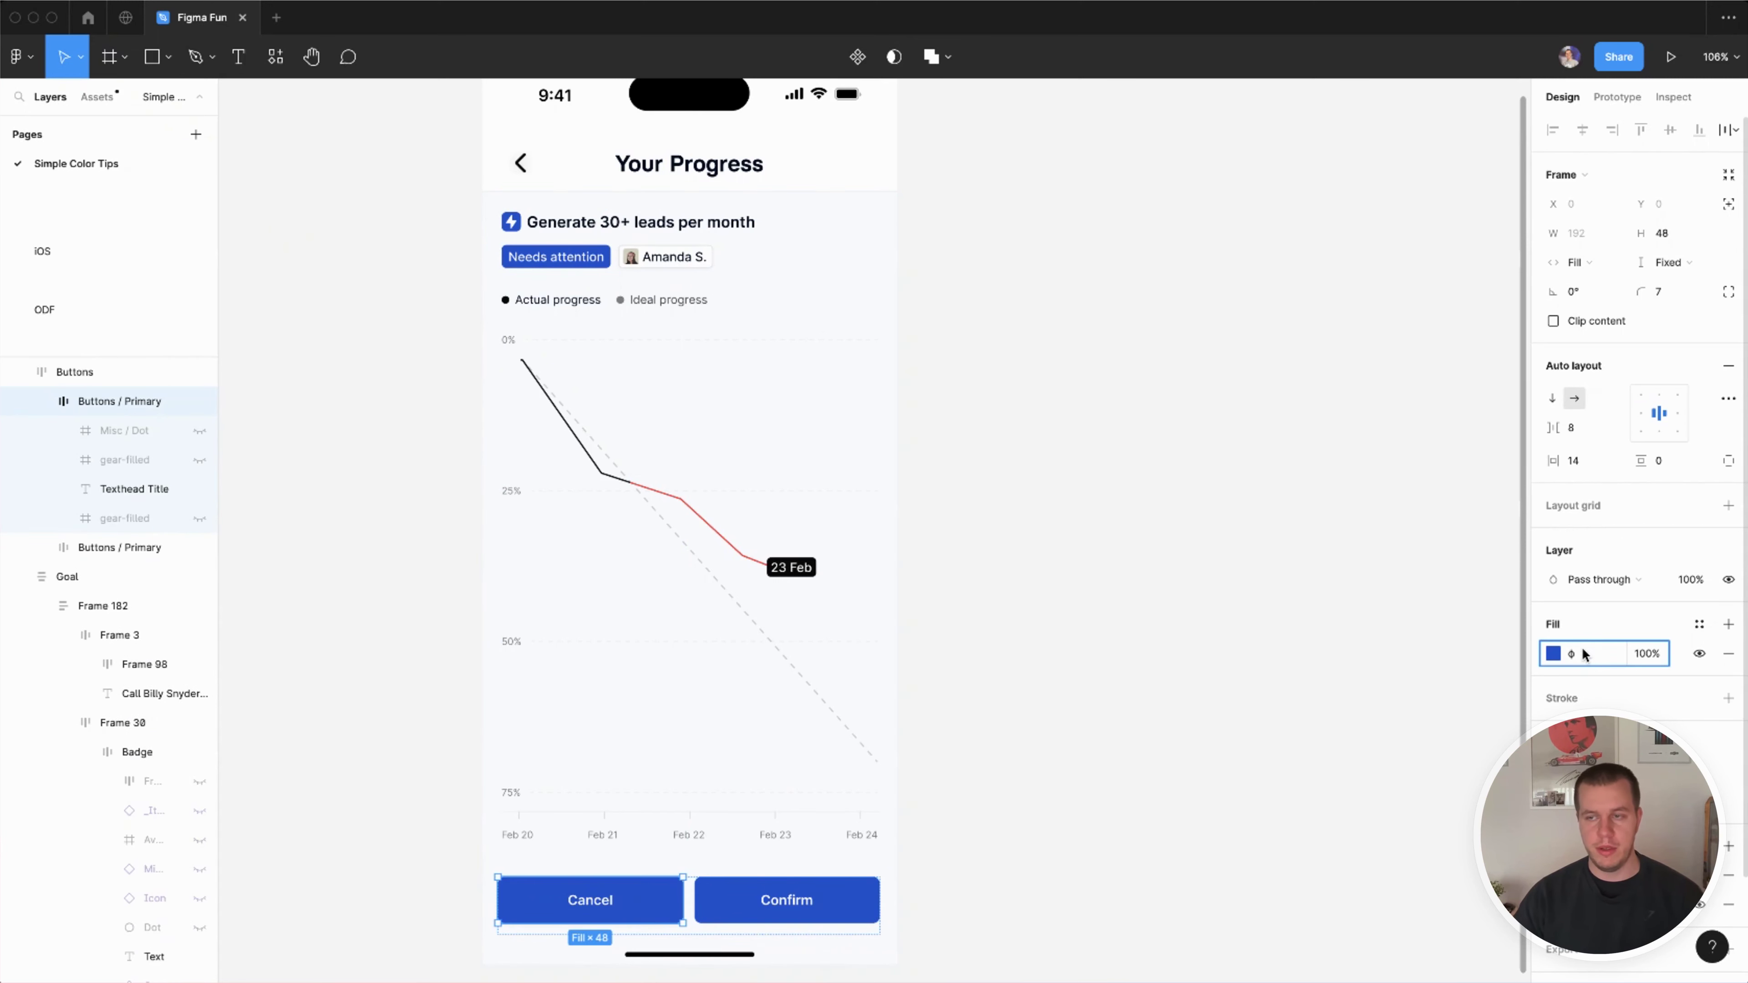
type("ff")
key("Return")
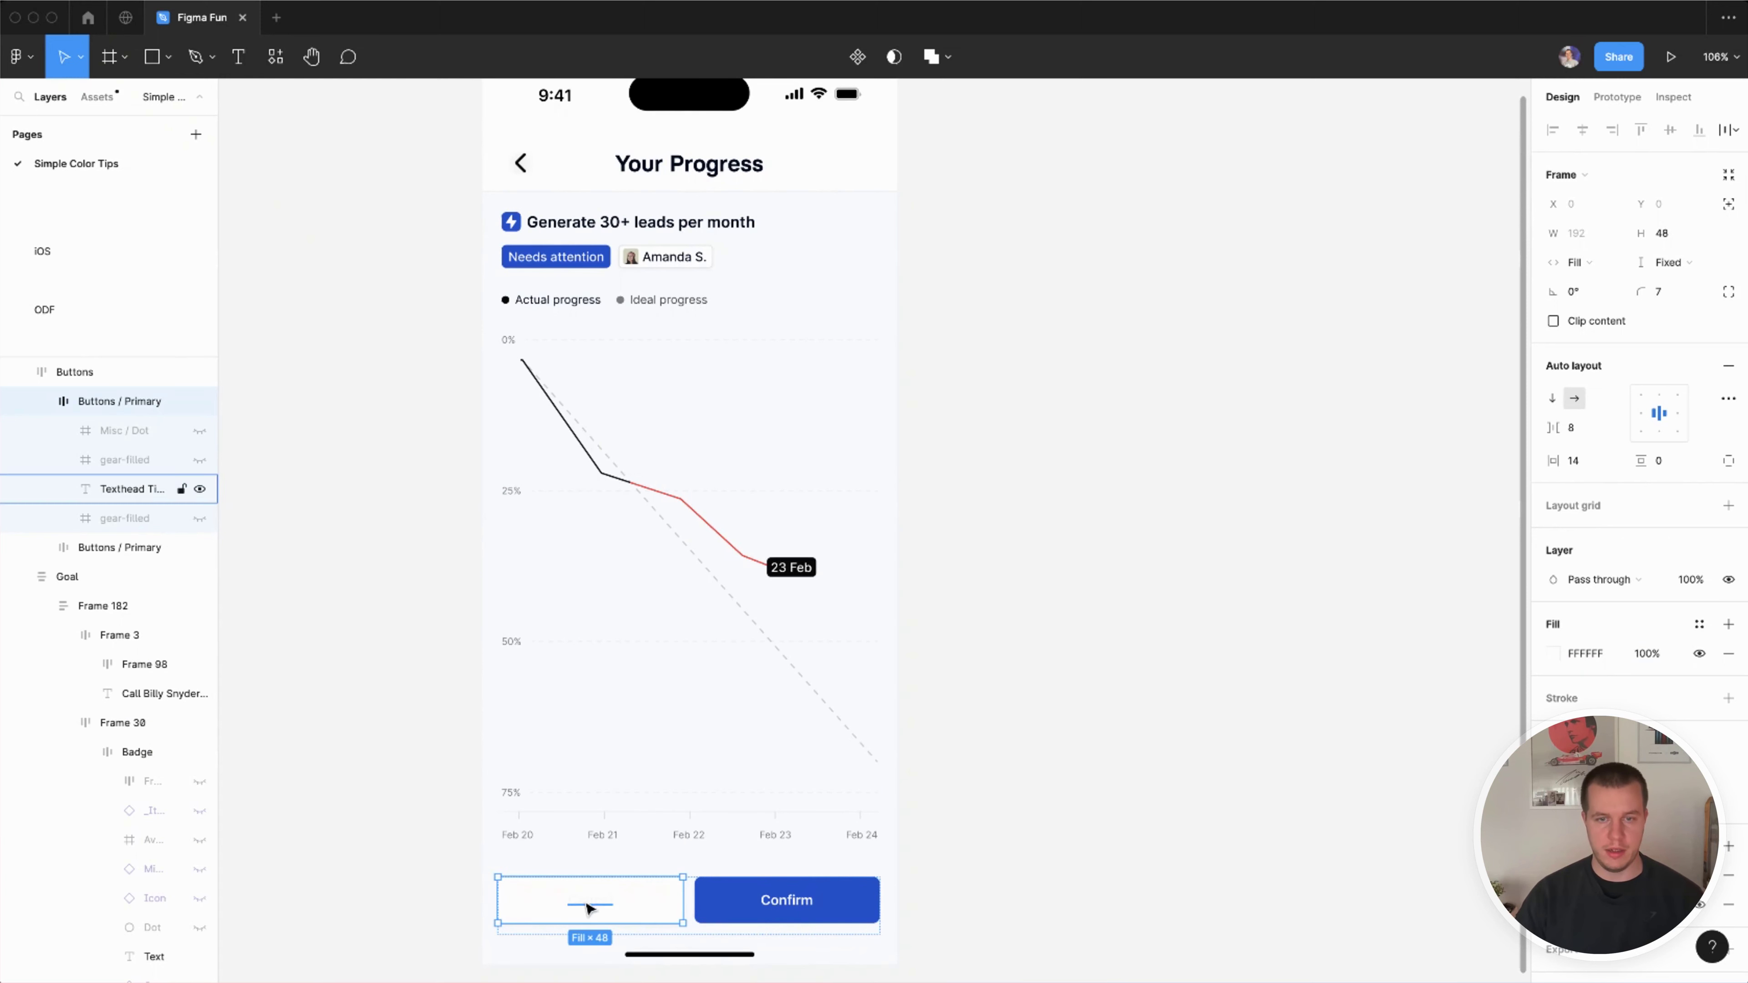
Step: Copy the heading's 010A1C hex and paste it into the Cancel label's fill
left_click(588, 906, "super")
left_click(635, 224, "super")
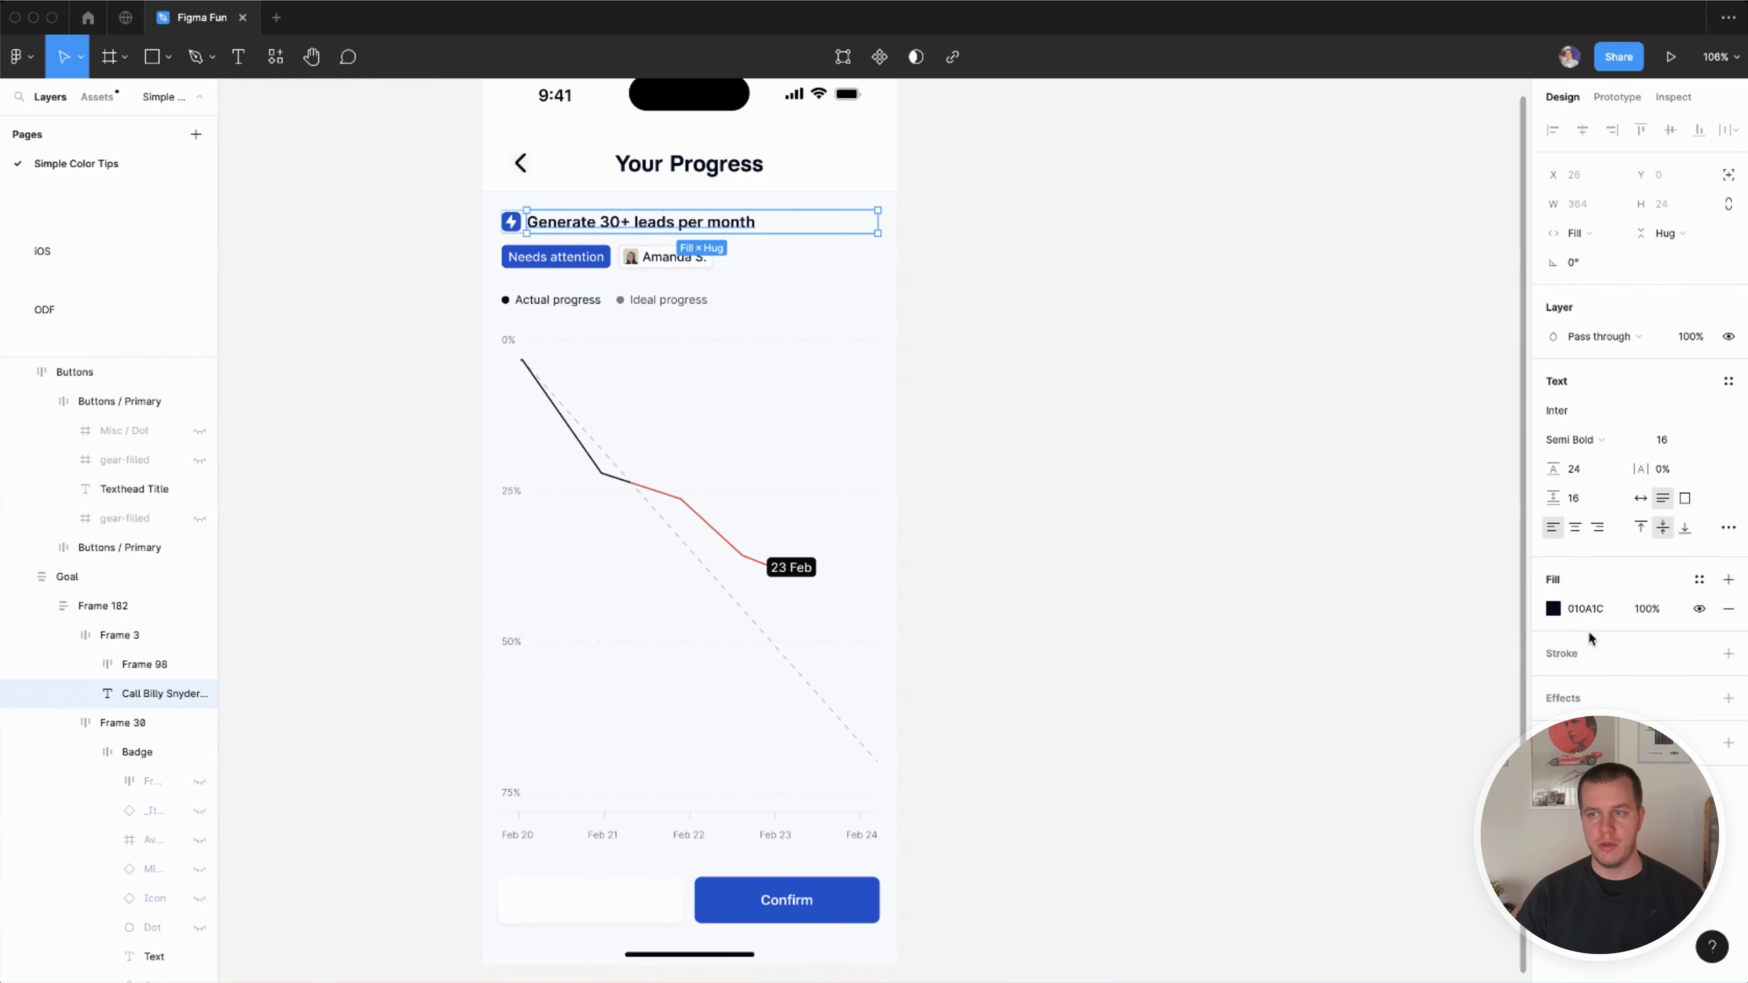
left_click(1586, 609)
key("super+c")
left_click(598, 902)
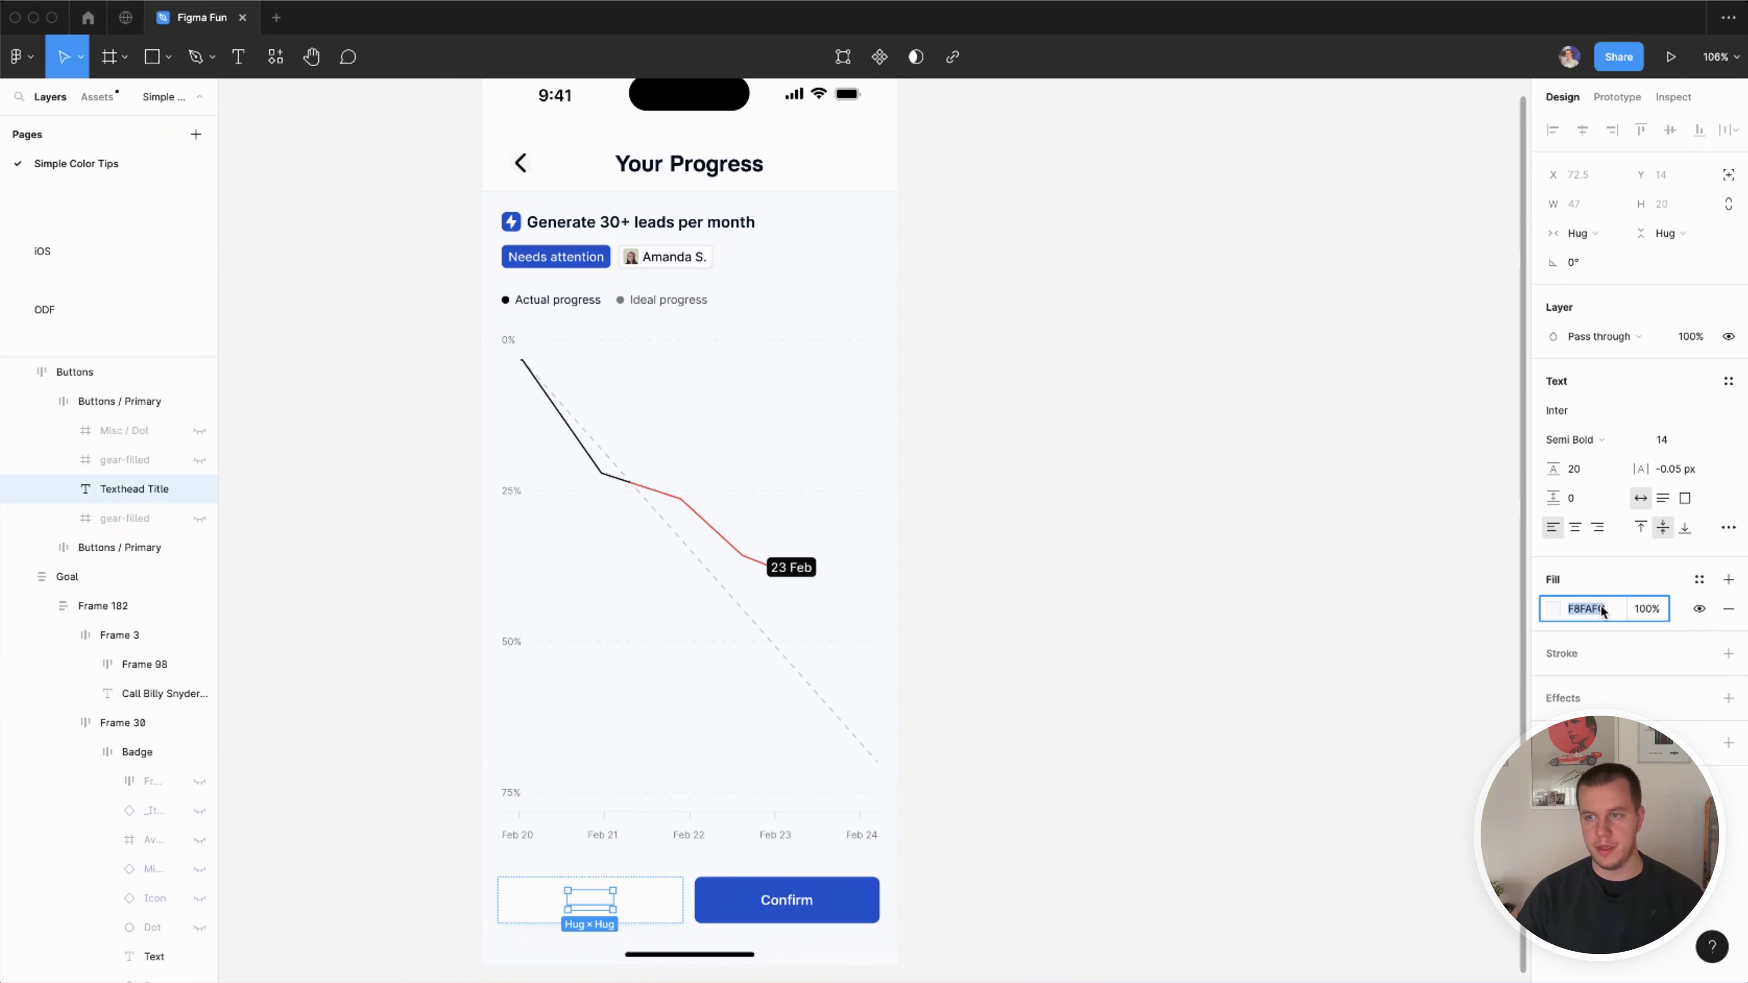
key("super+v")
key("Return")
left_click(1191, 672)
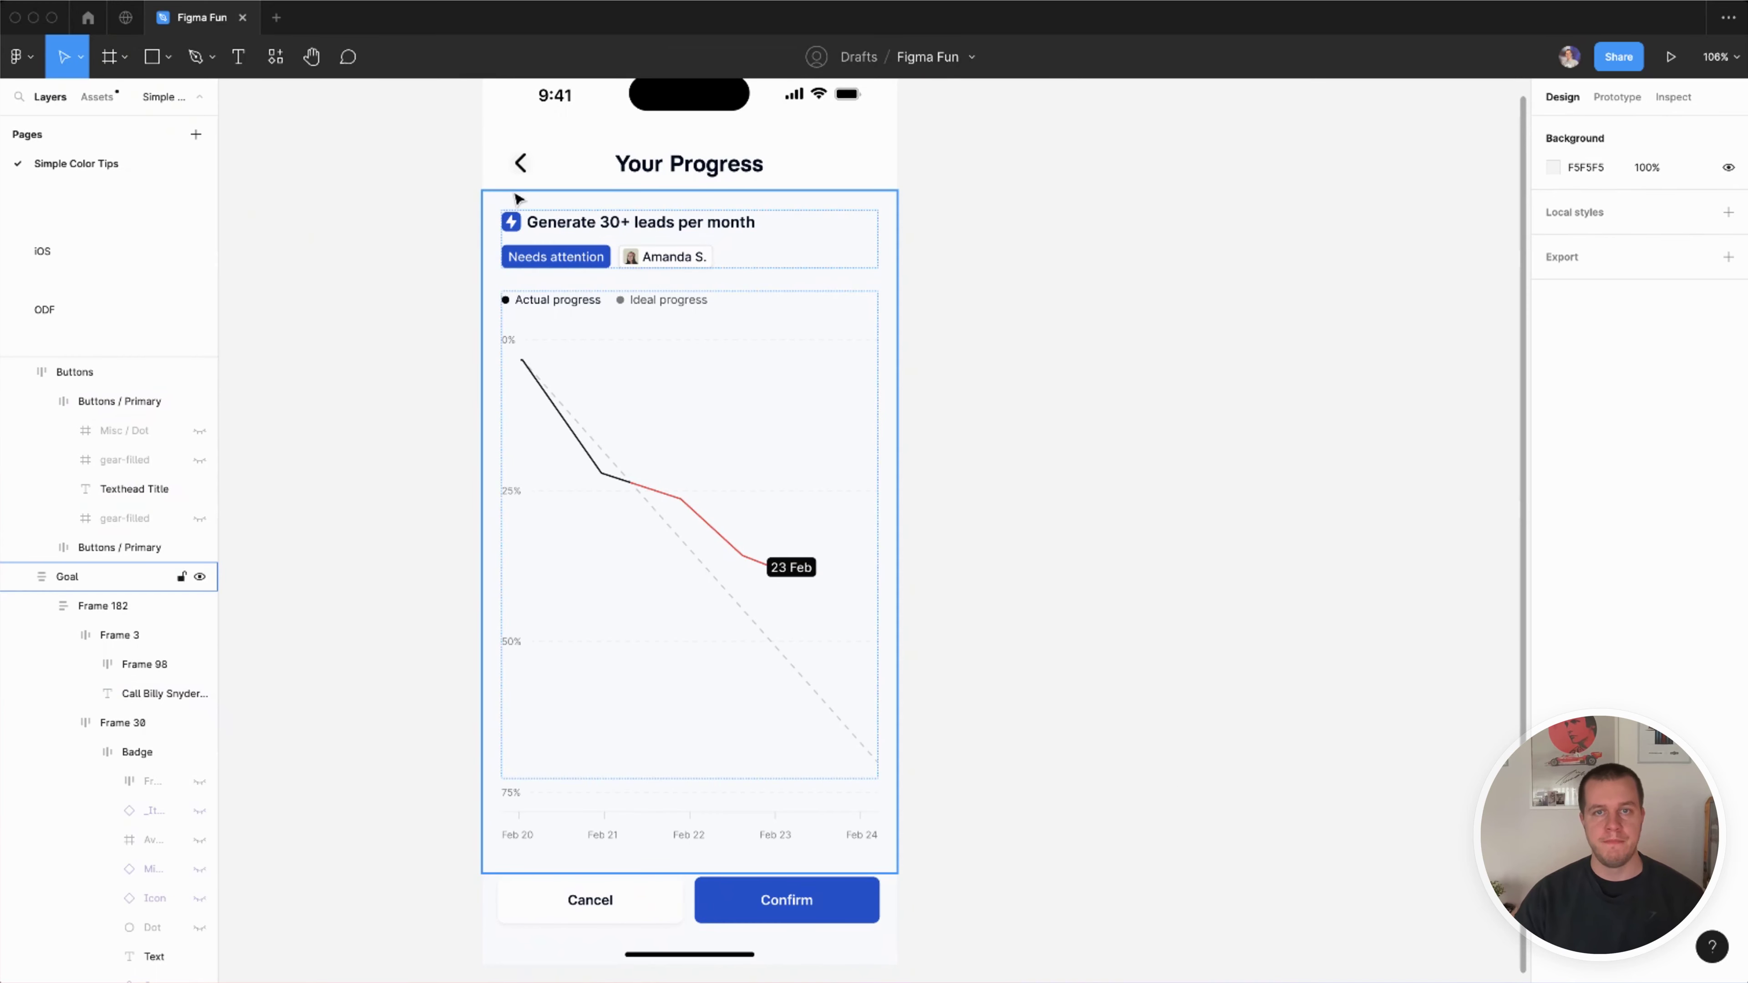
scroll(557, 207, "up", 5)
Step: Give the Needs attention badge a pale blue E0EAFF fill and 1751D0 blue text
left_click(557, 248)
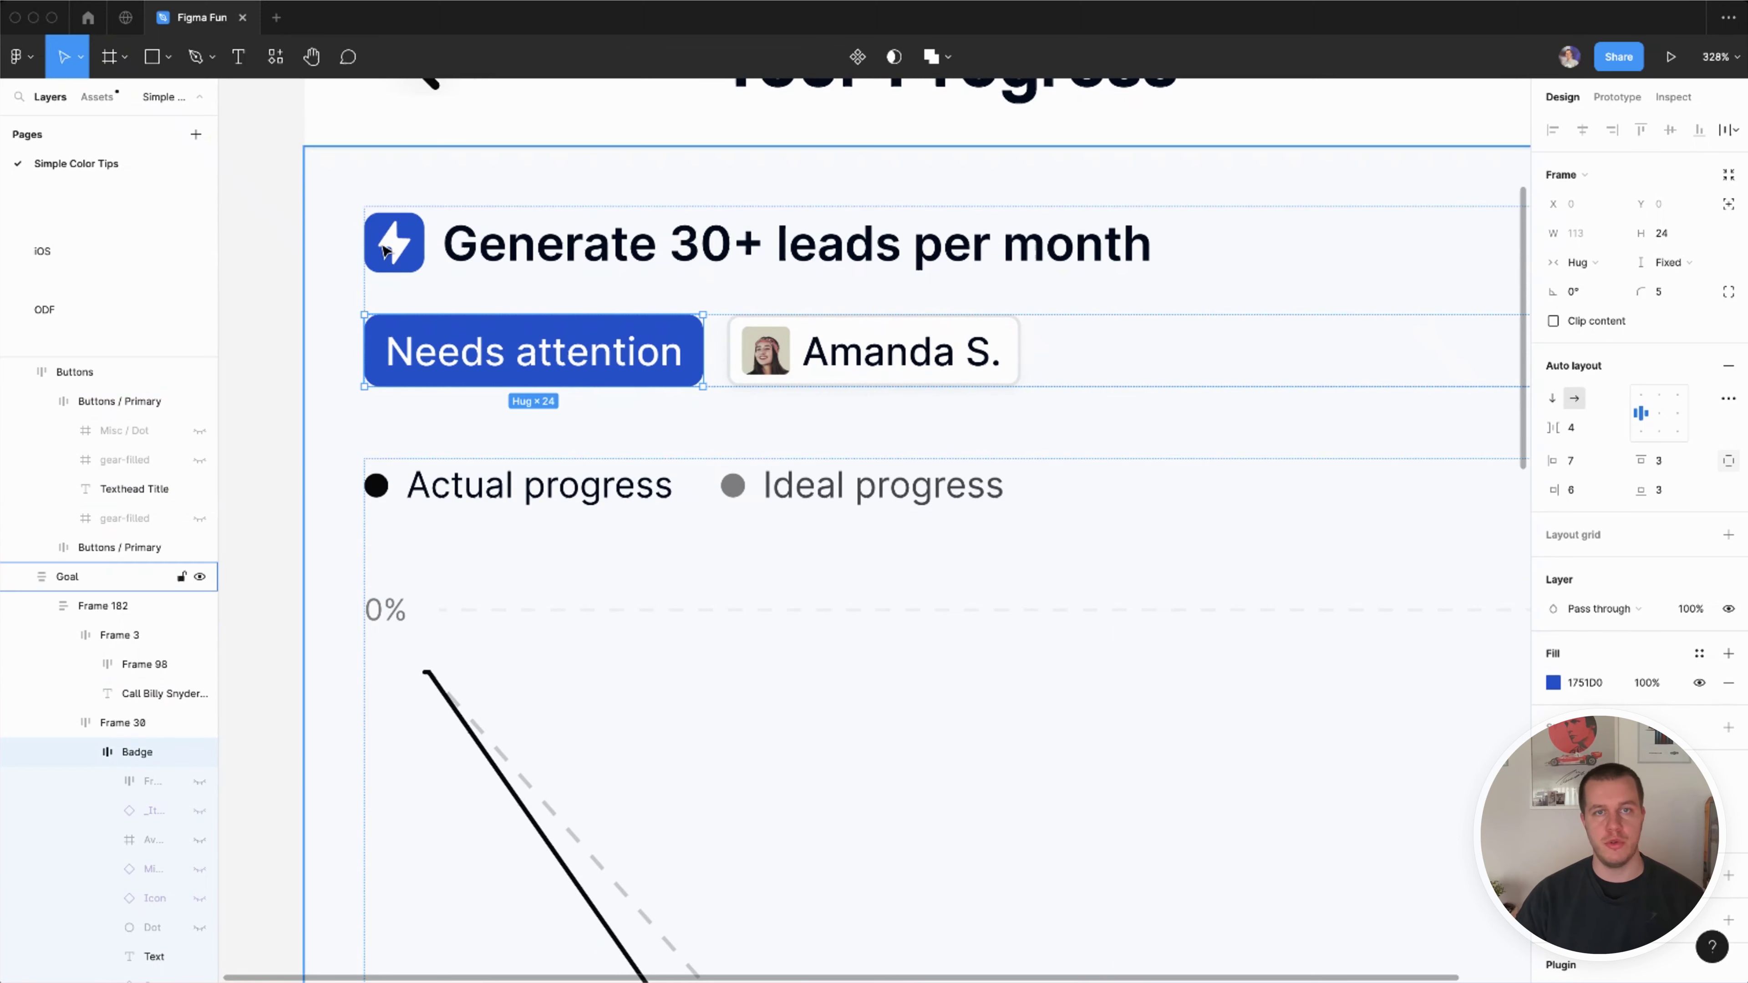
left_click(1553, 683)
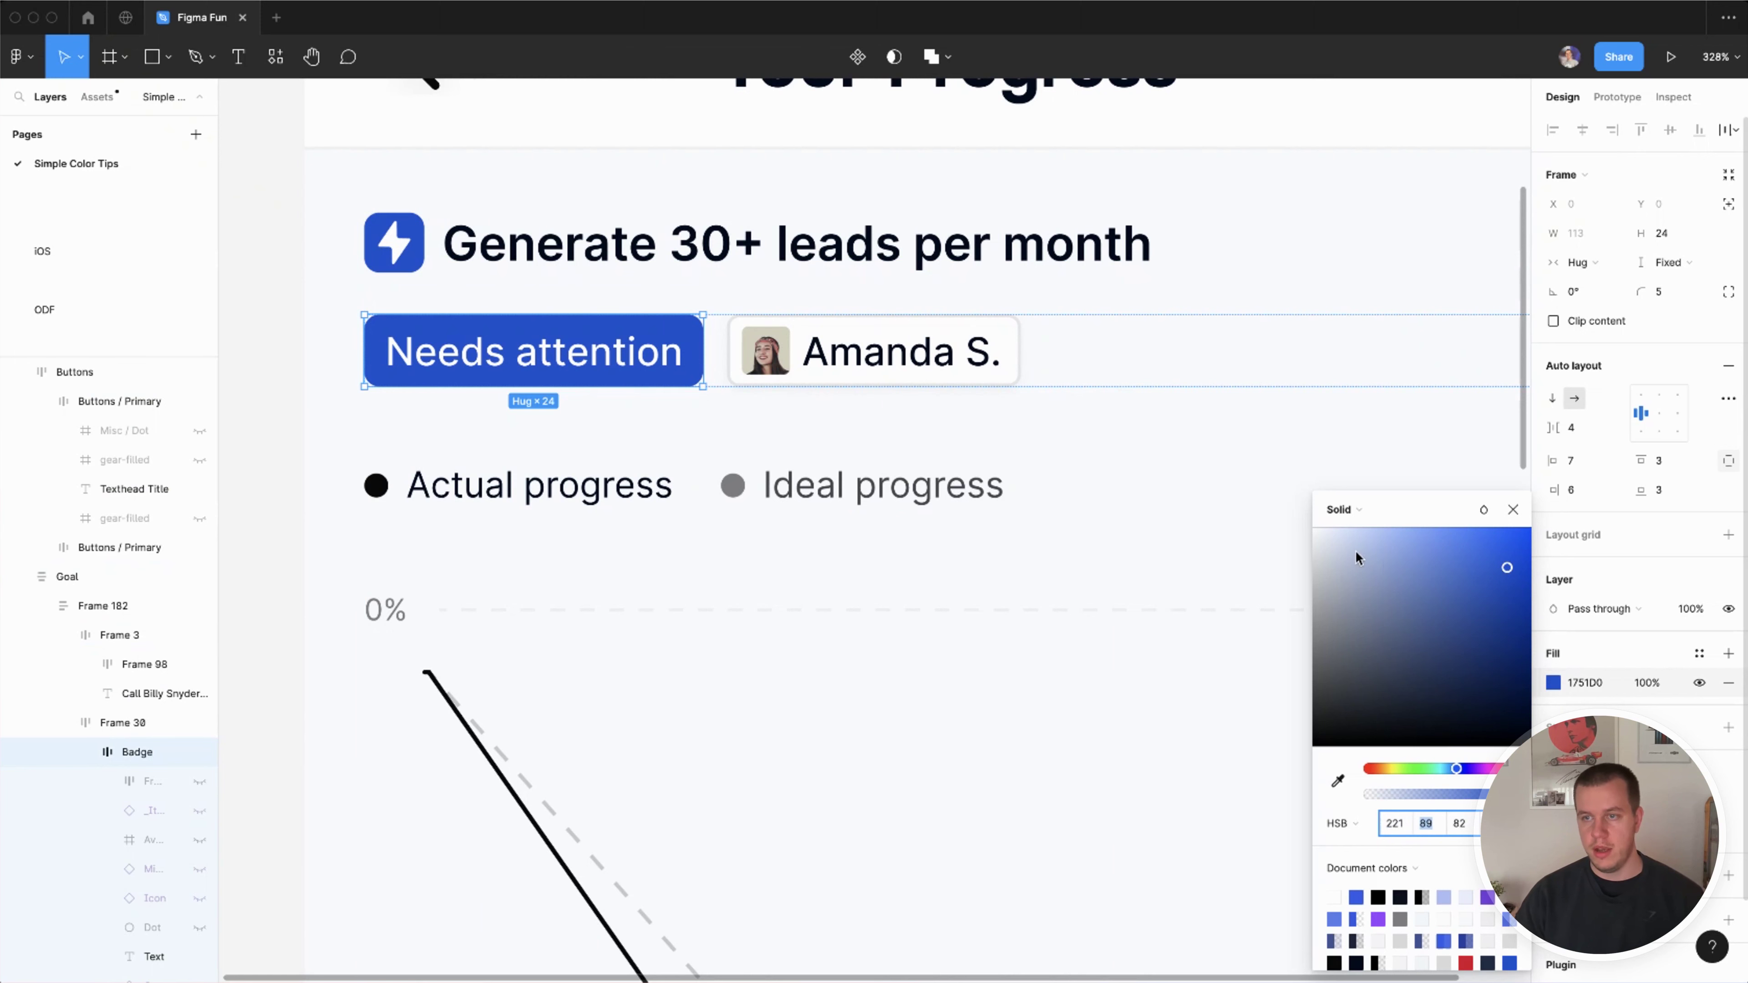
left_click(1333, 530)
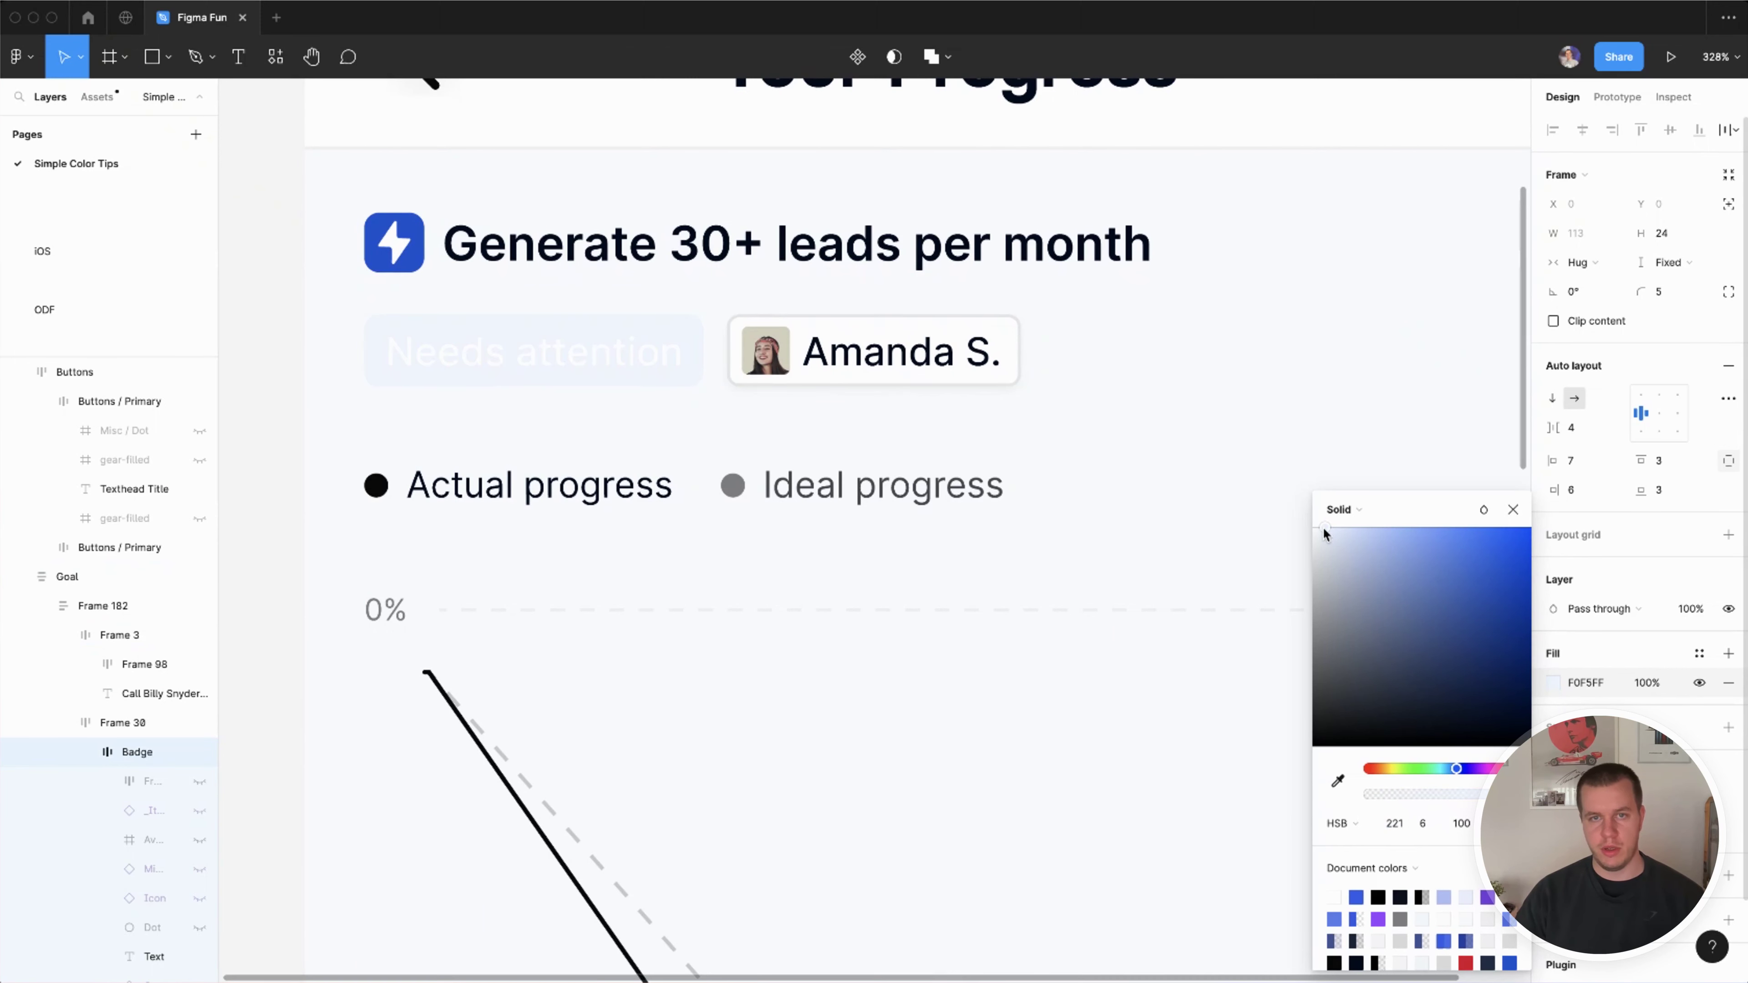
left_click_drag(1323, 528, 1342, 526)
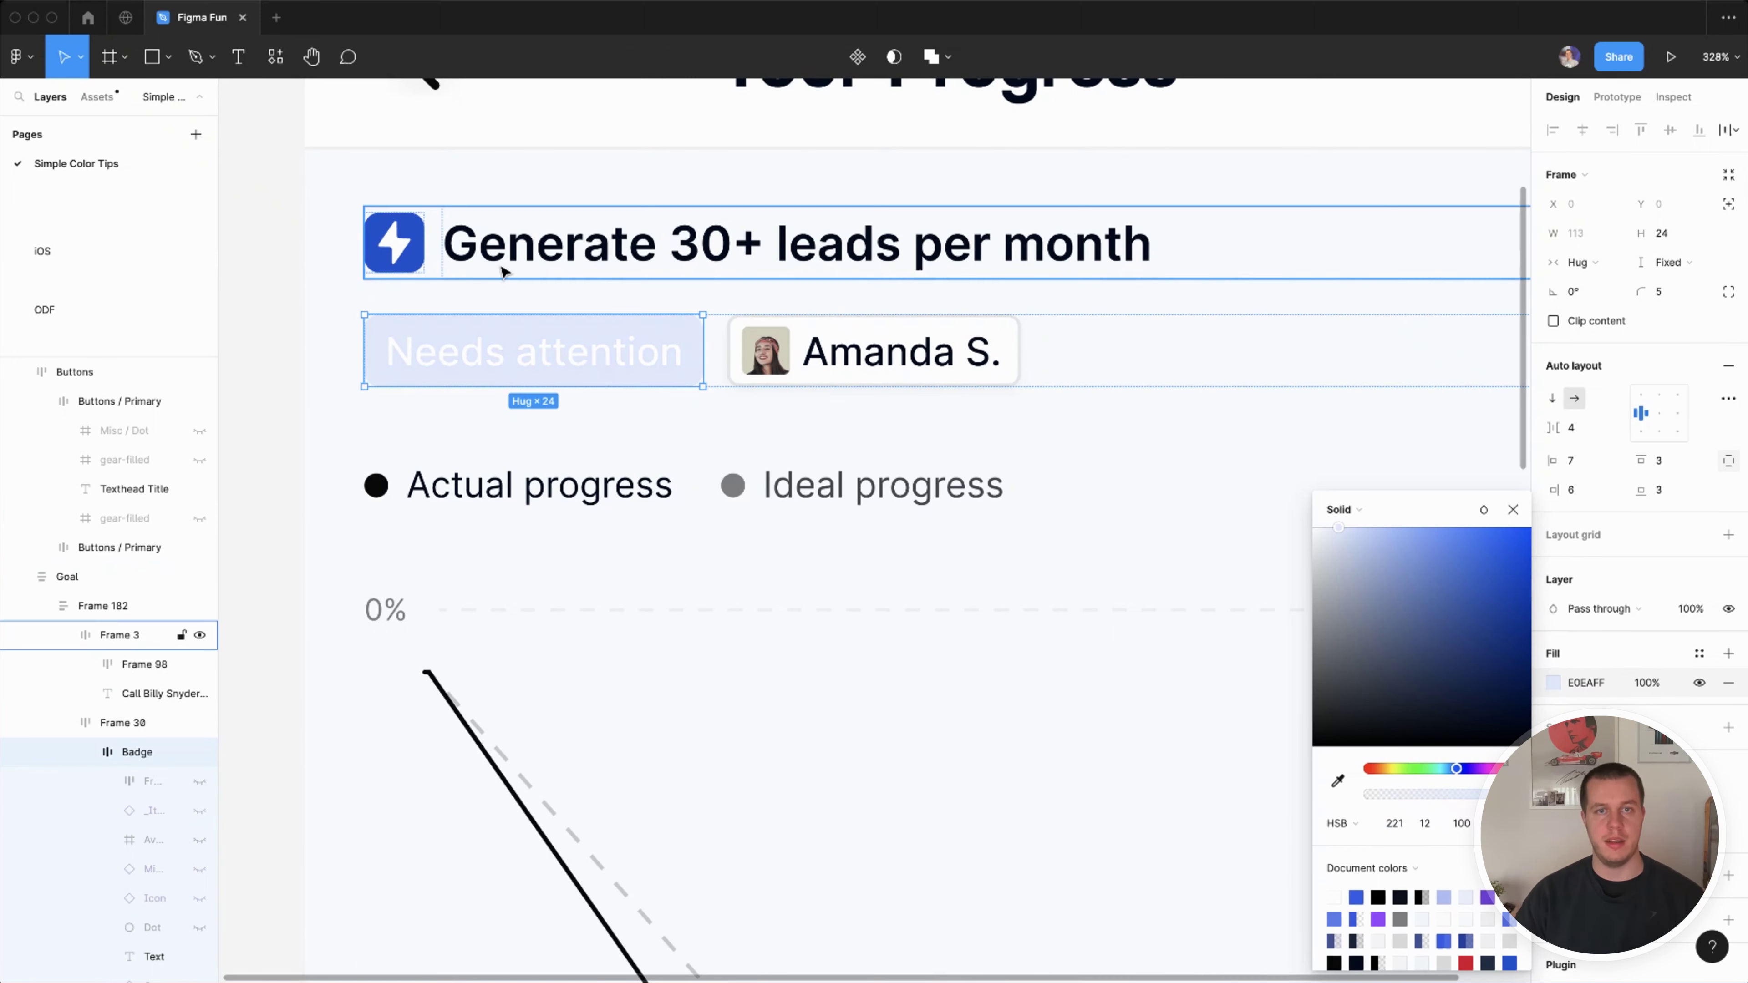
double_click(534, 351)
key("i")
left_click(413, 228)
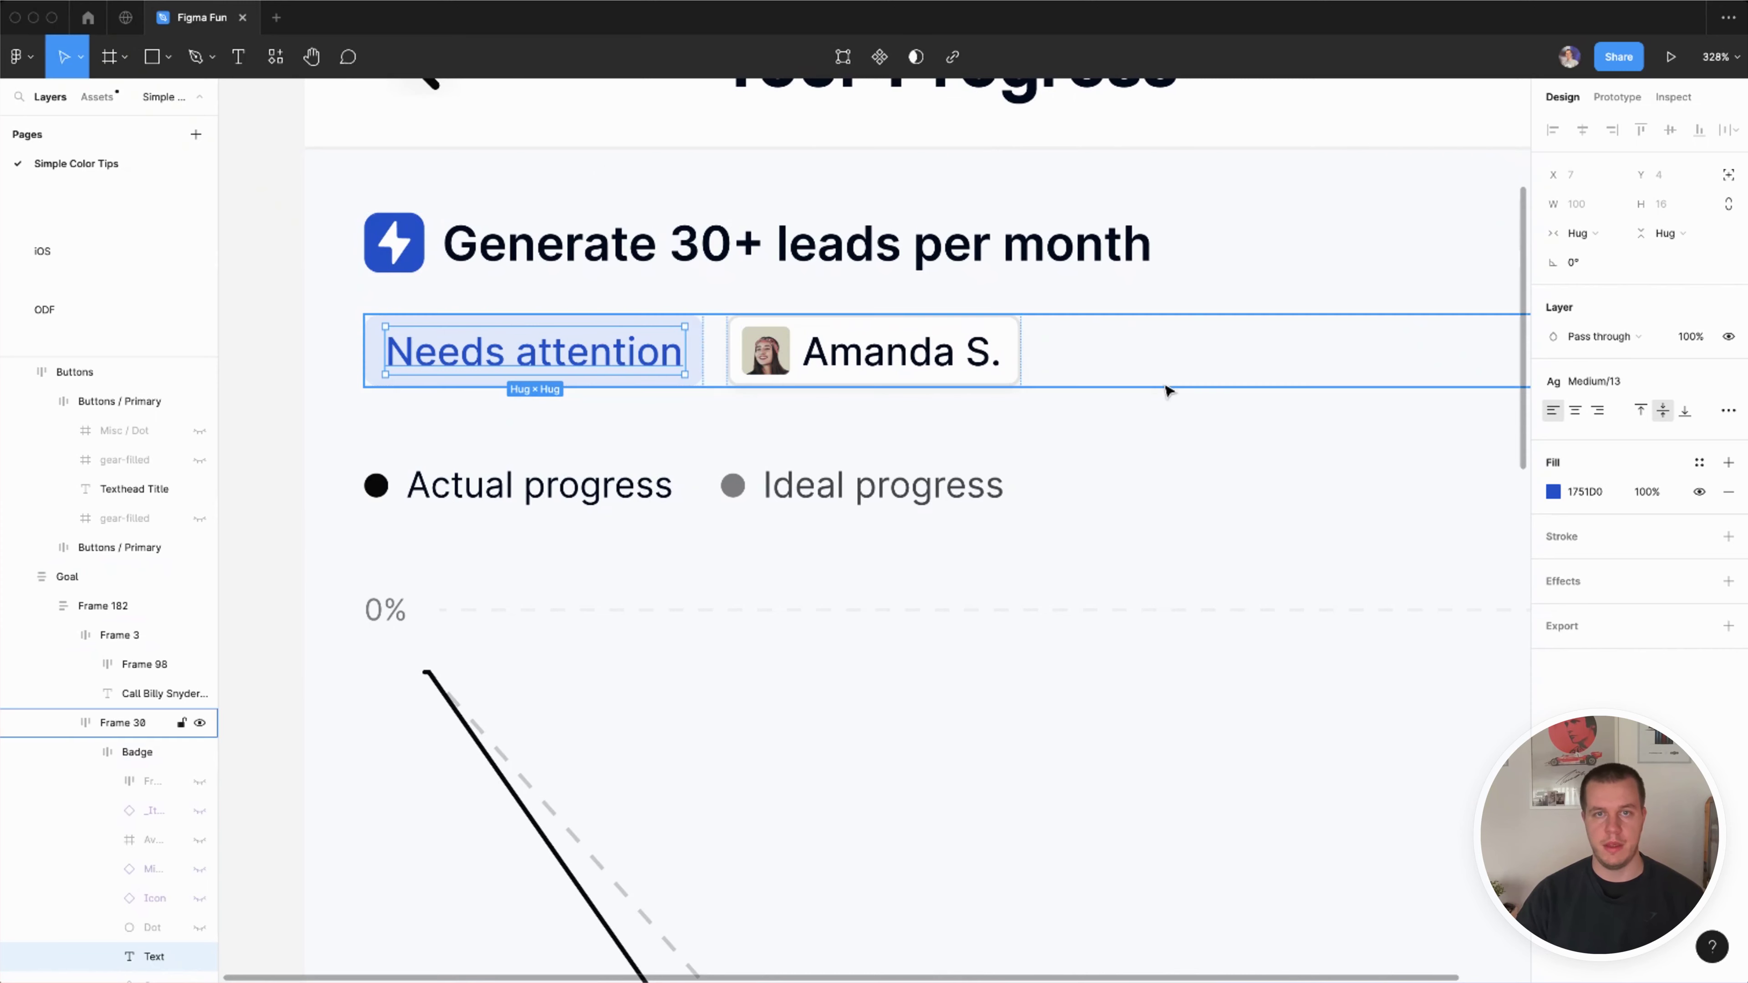
scroll(982, 421, "down", 3)
scroll(611, 275, "up", 5)
Step: Give the lightning icon tile the badge's pale blue and the bolt the badge text's blue
left_click(596, 324, "super")
key("i")
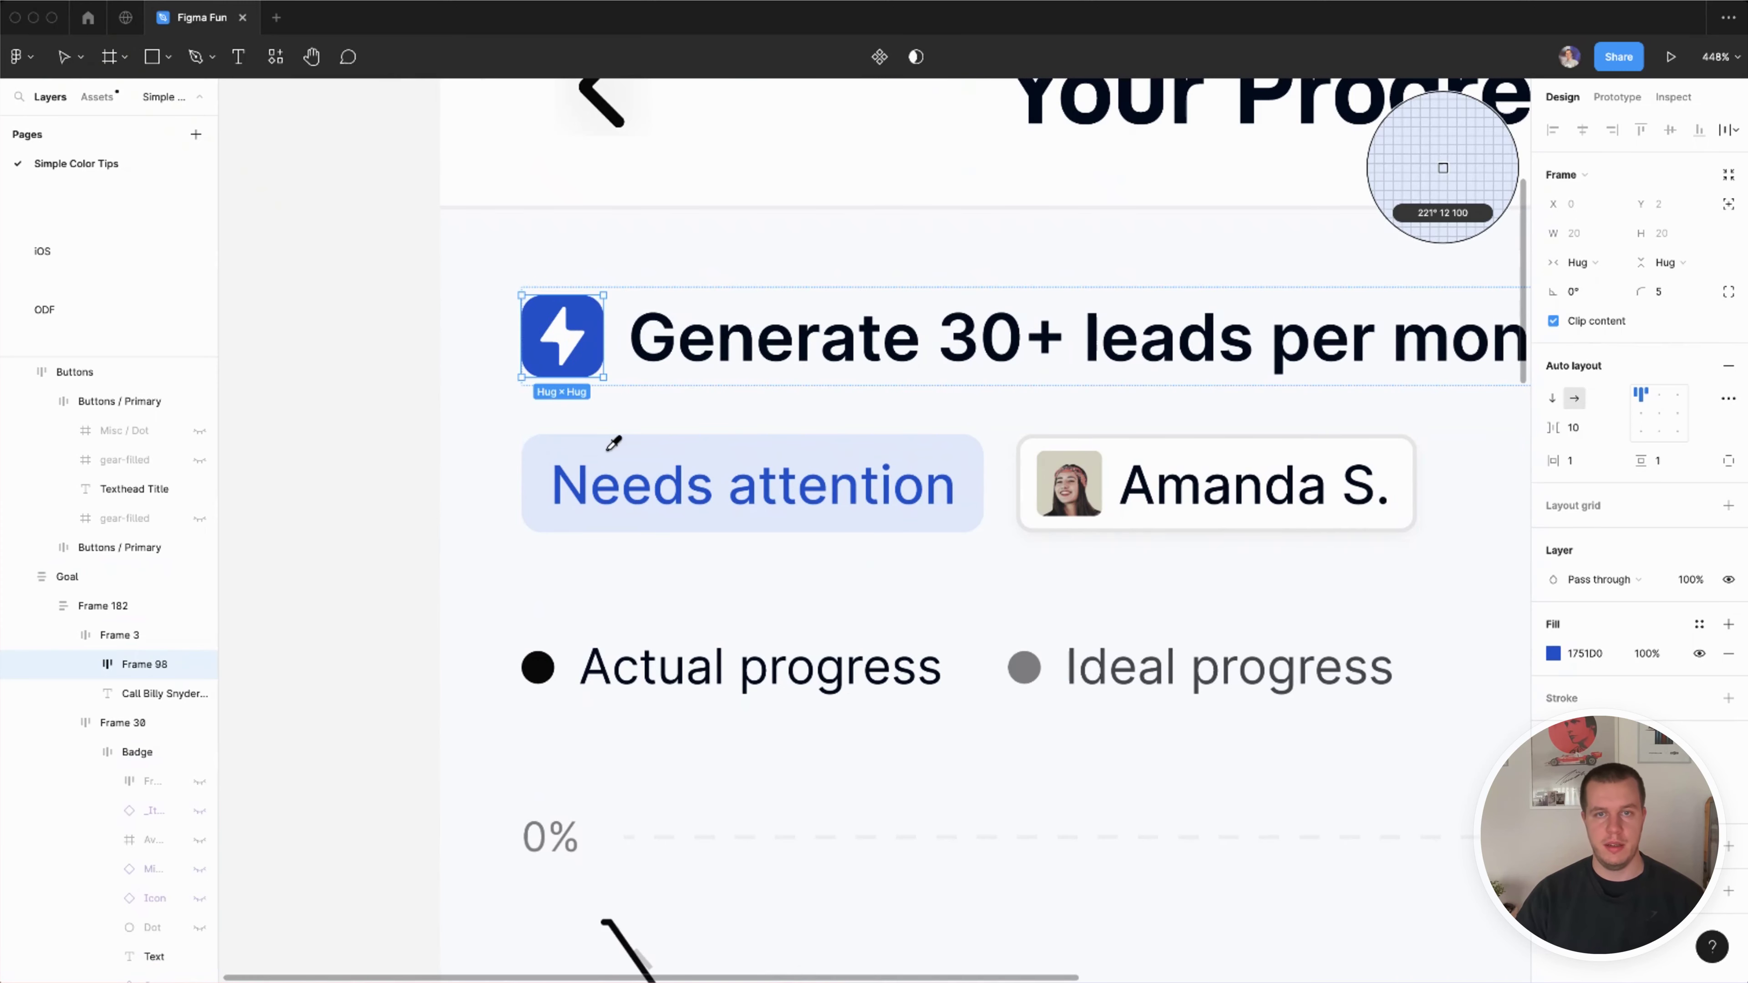
left_click(605, 451)
left_click(563, 346, "super")
key("i")
left_click(604, 474)
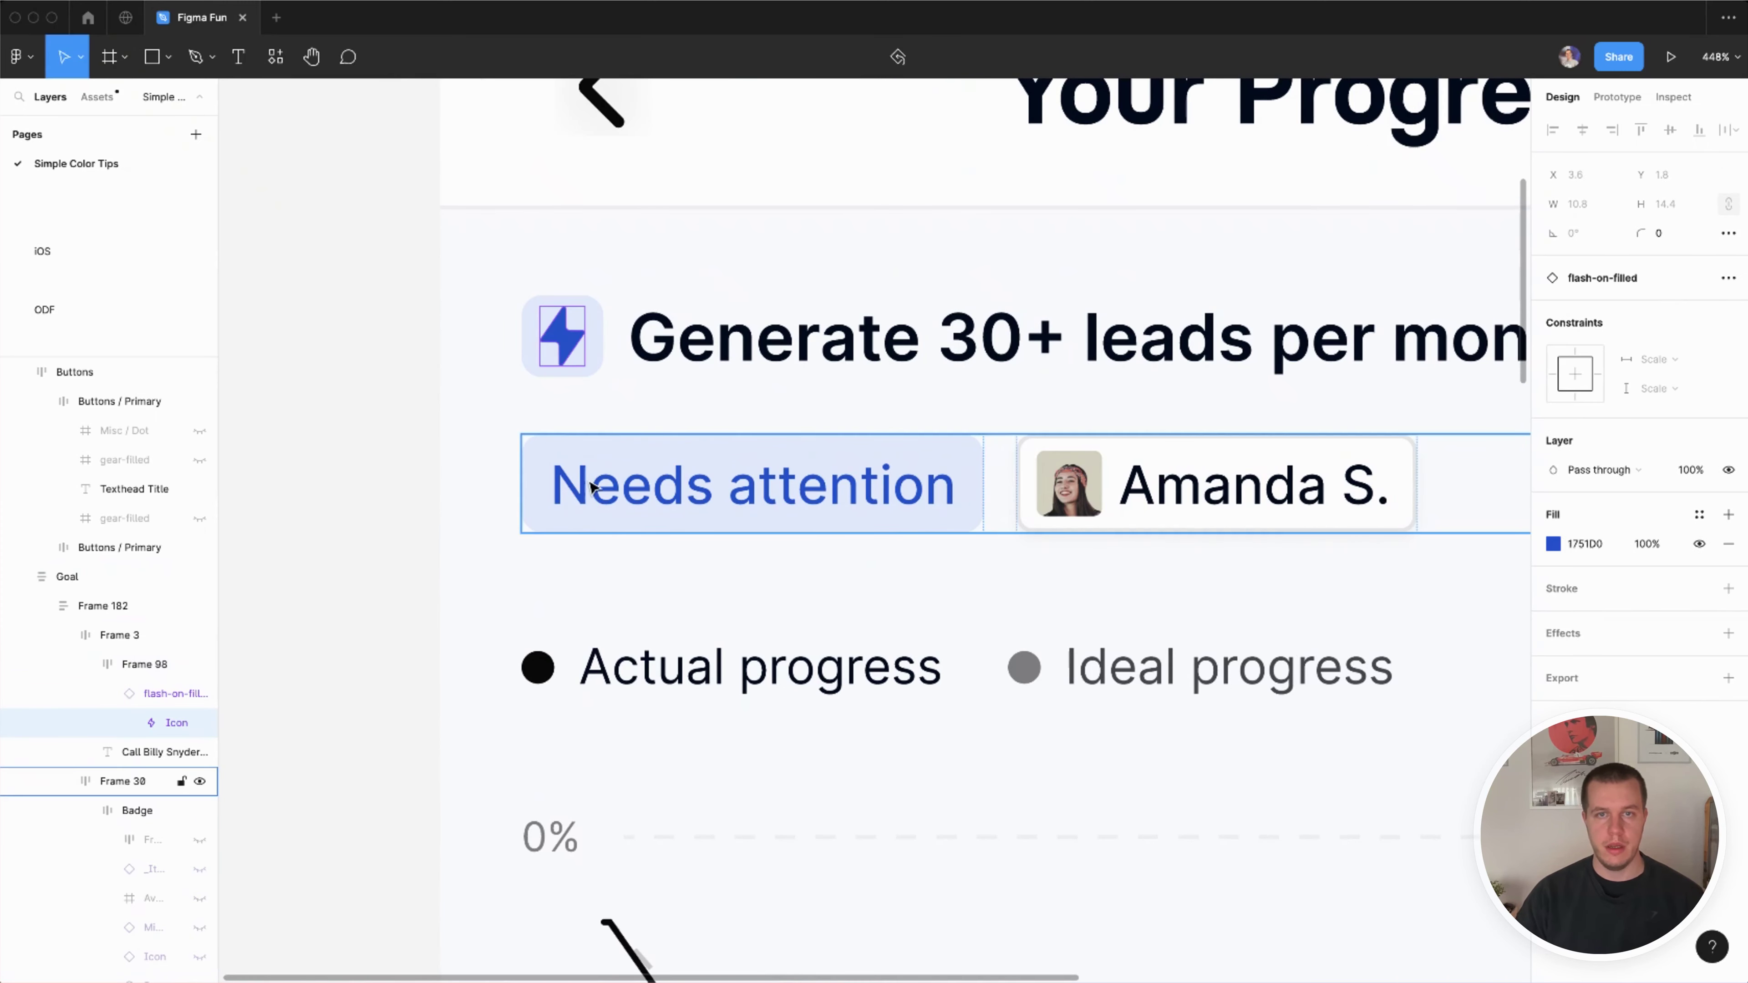
key("Escape")
scroll(374, 453, "down", 10)
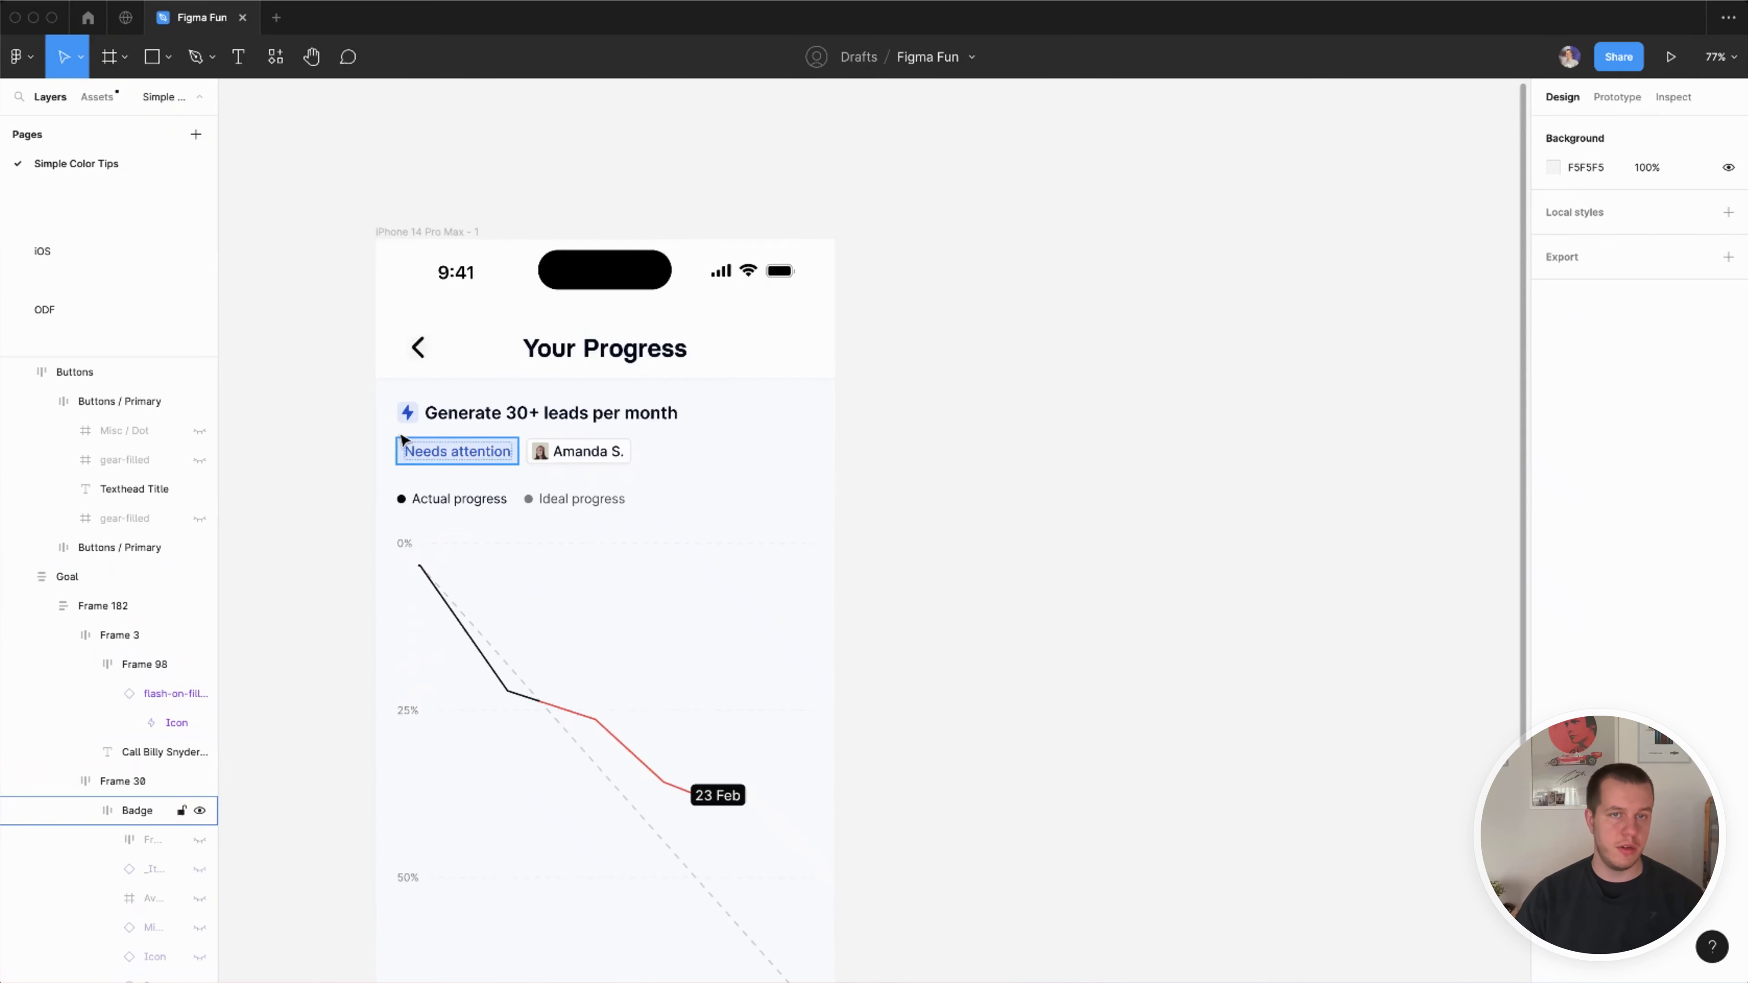
Step: Shift the lightning bolt's fill hue to a bright red, D81639
scroll(391, 430, "up", 8)
left_click(436, 416)
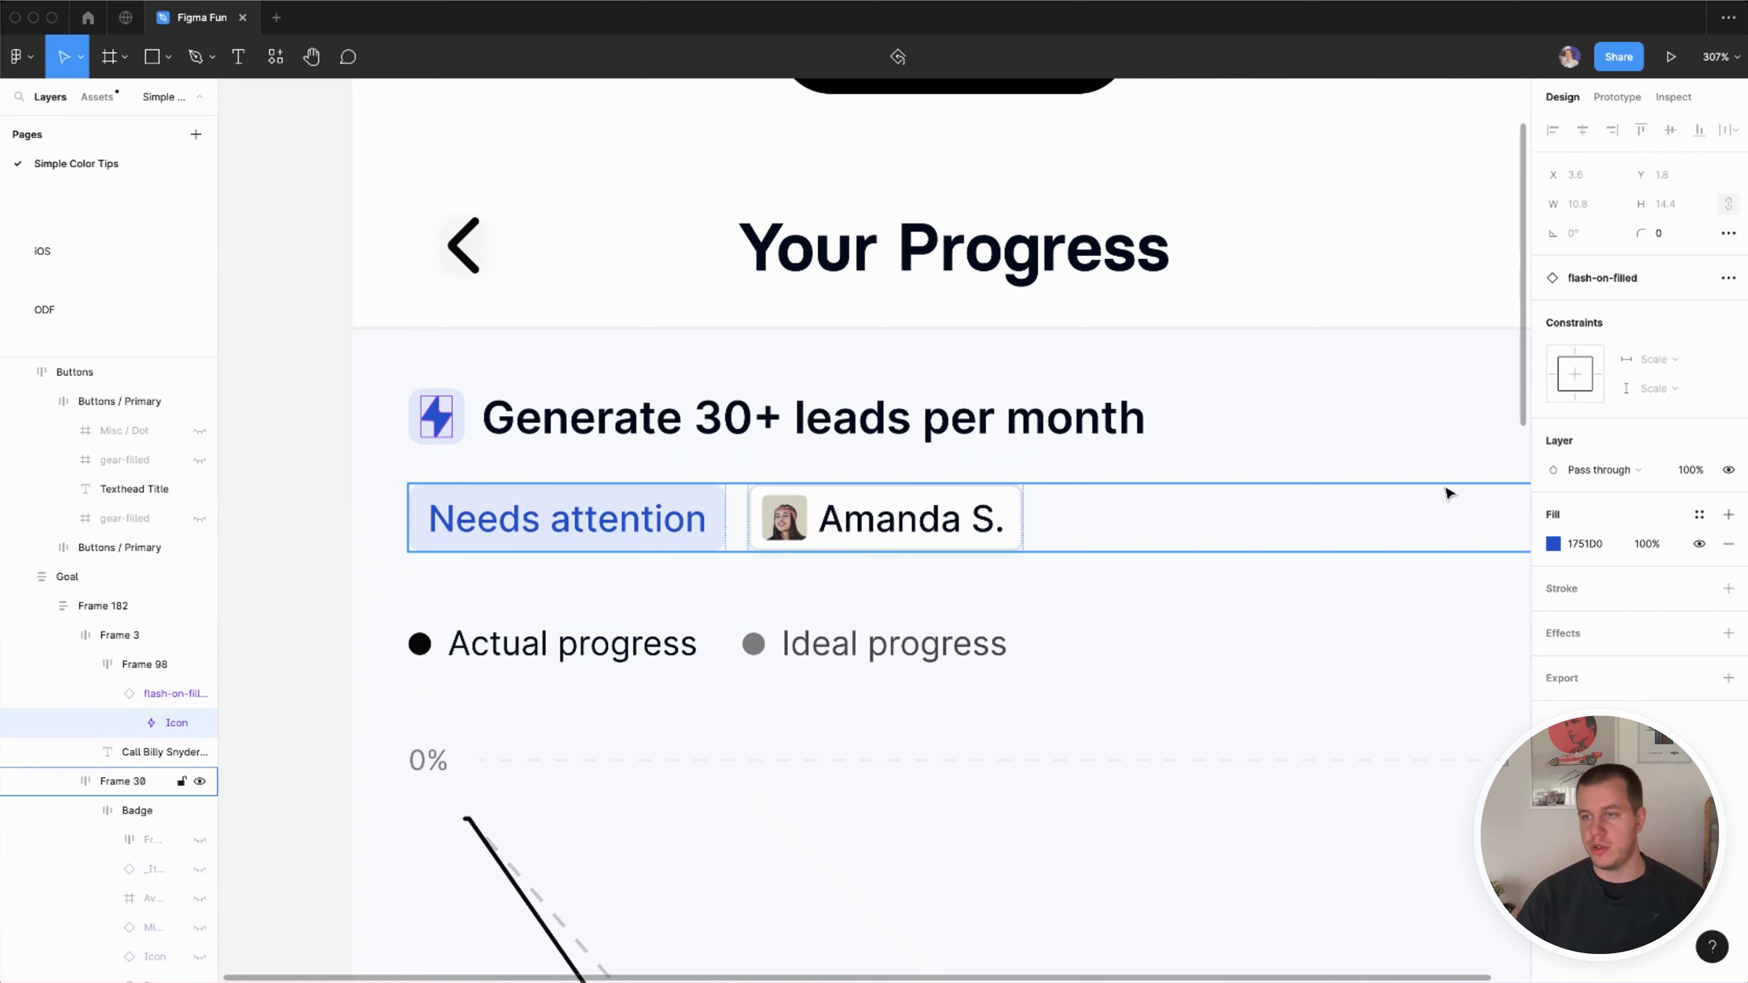
left_click(1555, 544)
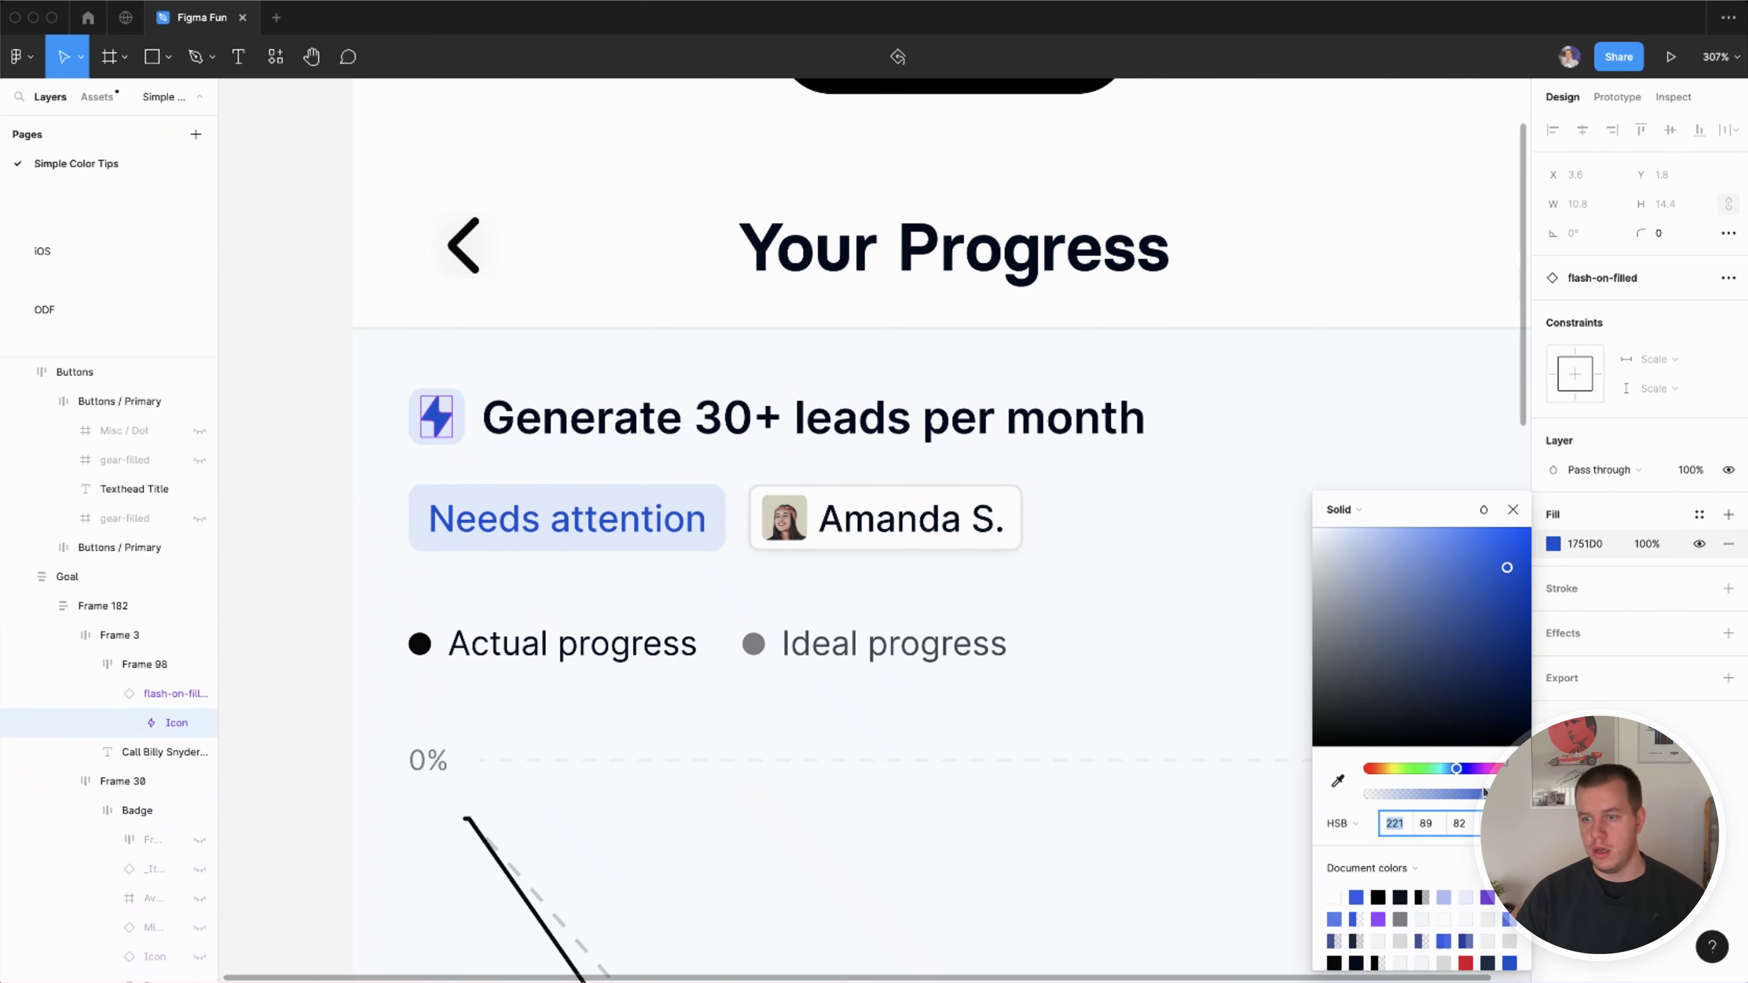
left_click(1494, 769)
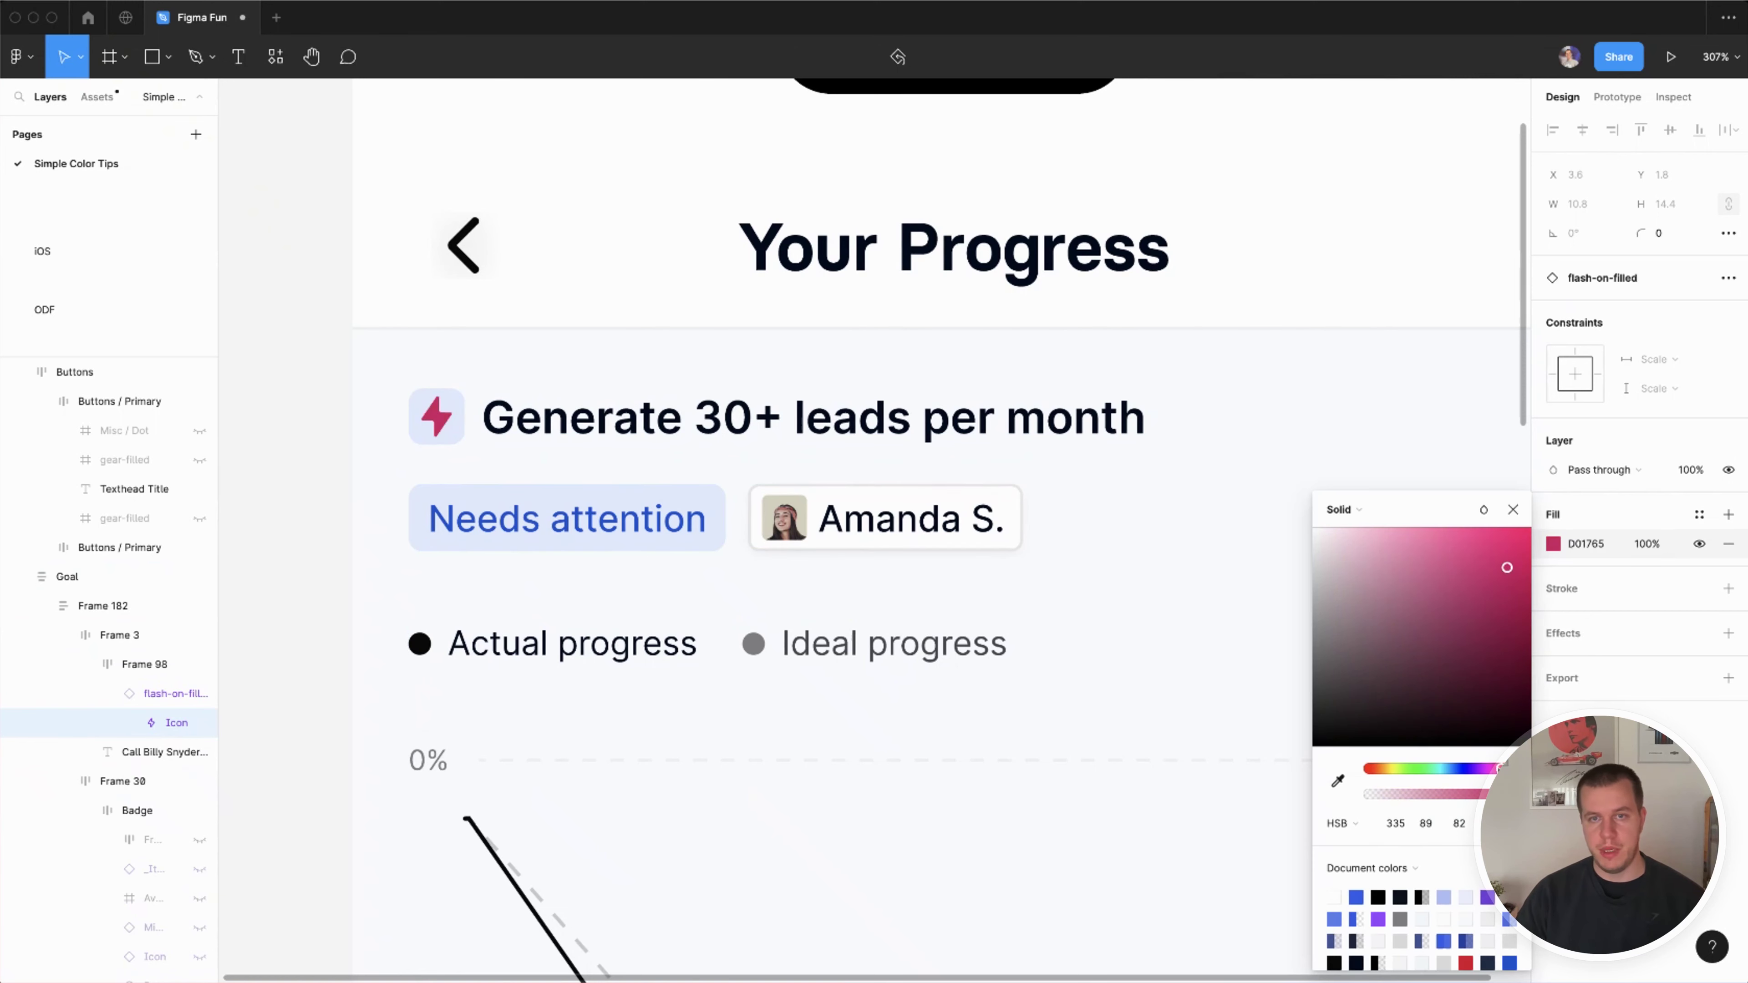
left_click_drag(1501, 768, 1495, 769)
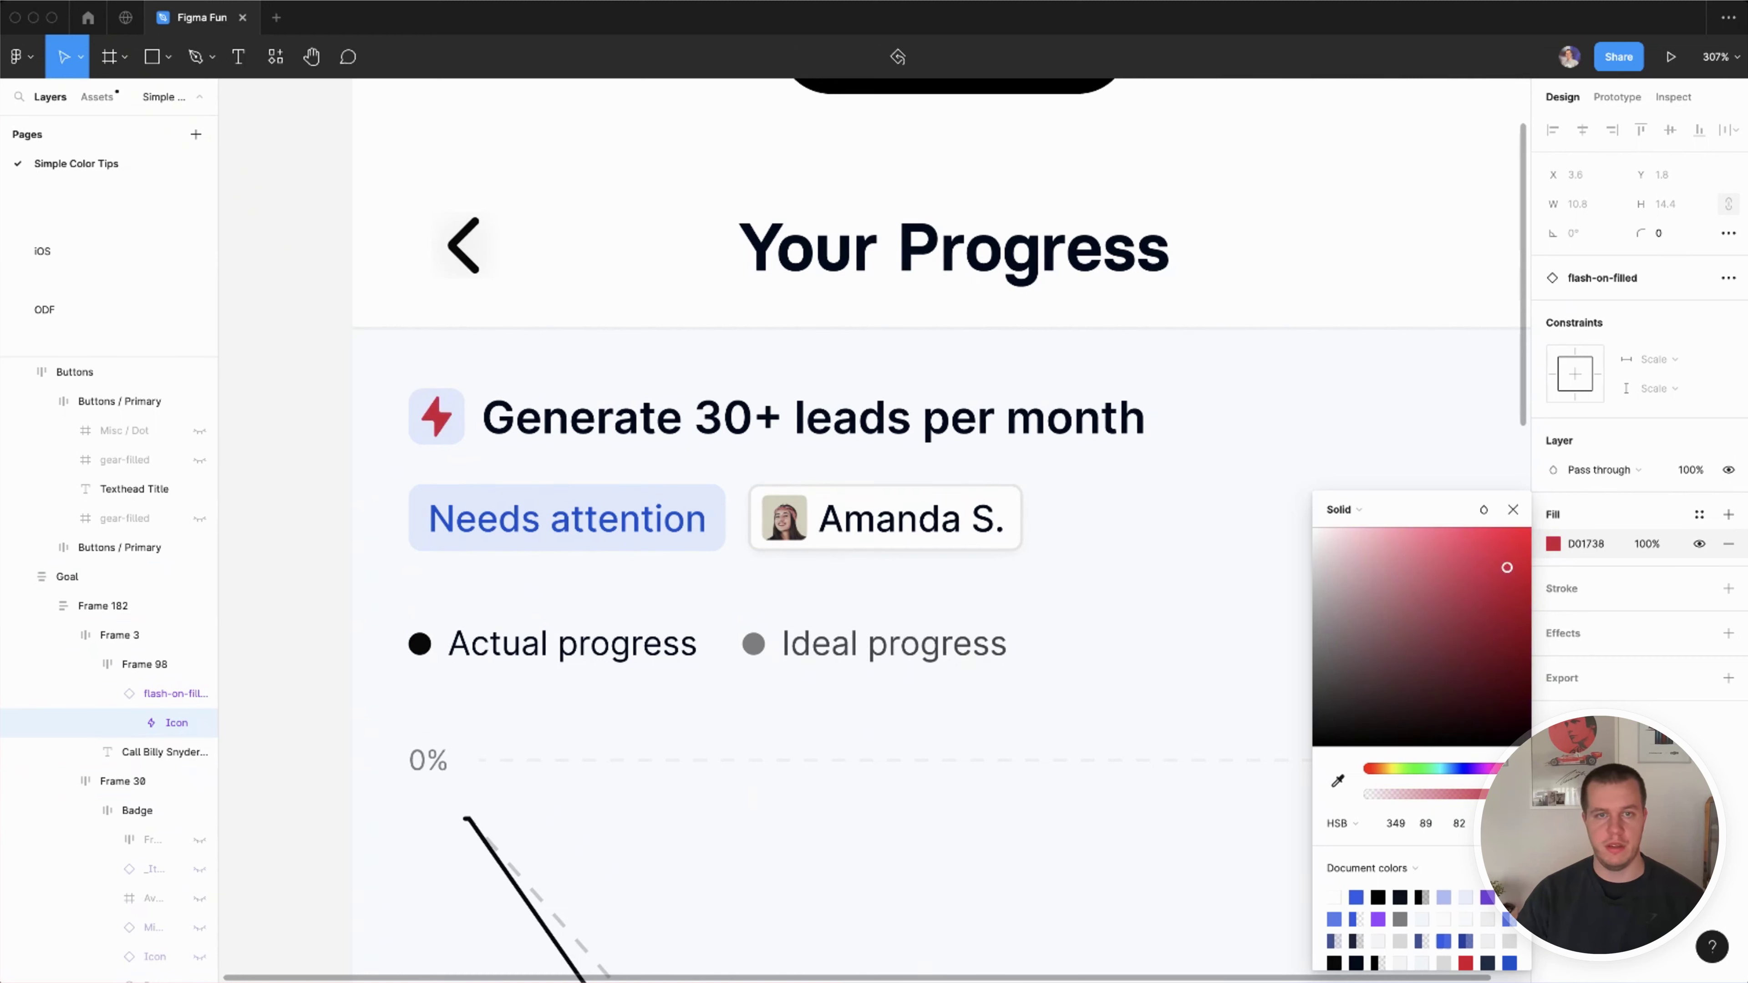
left_click_drag(1517, 576, 1510, 569)
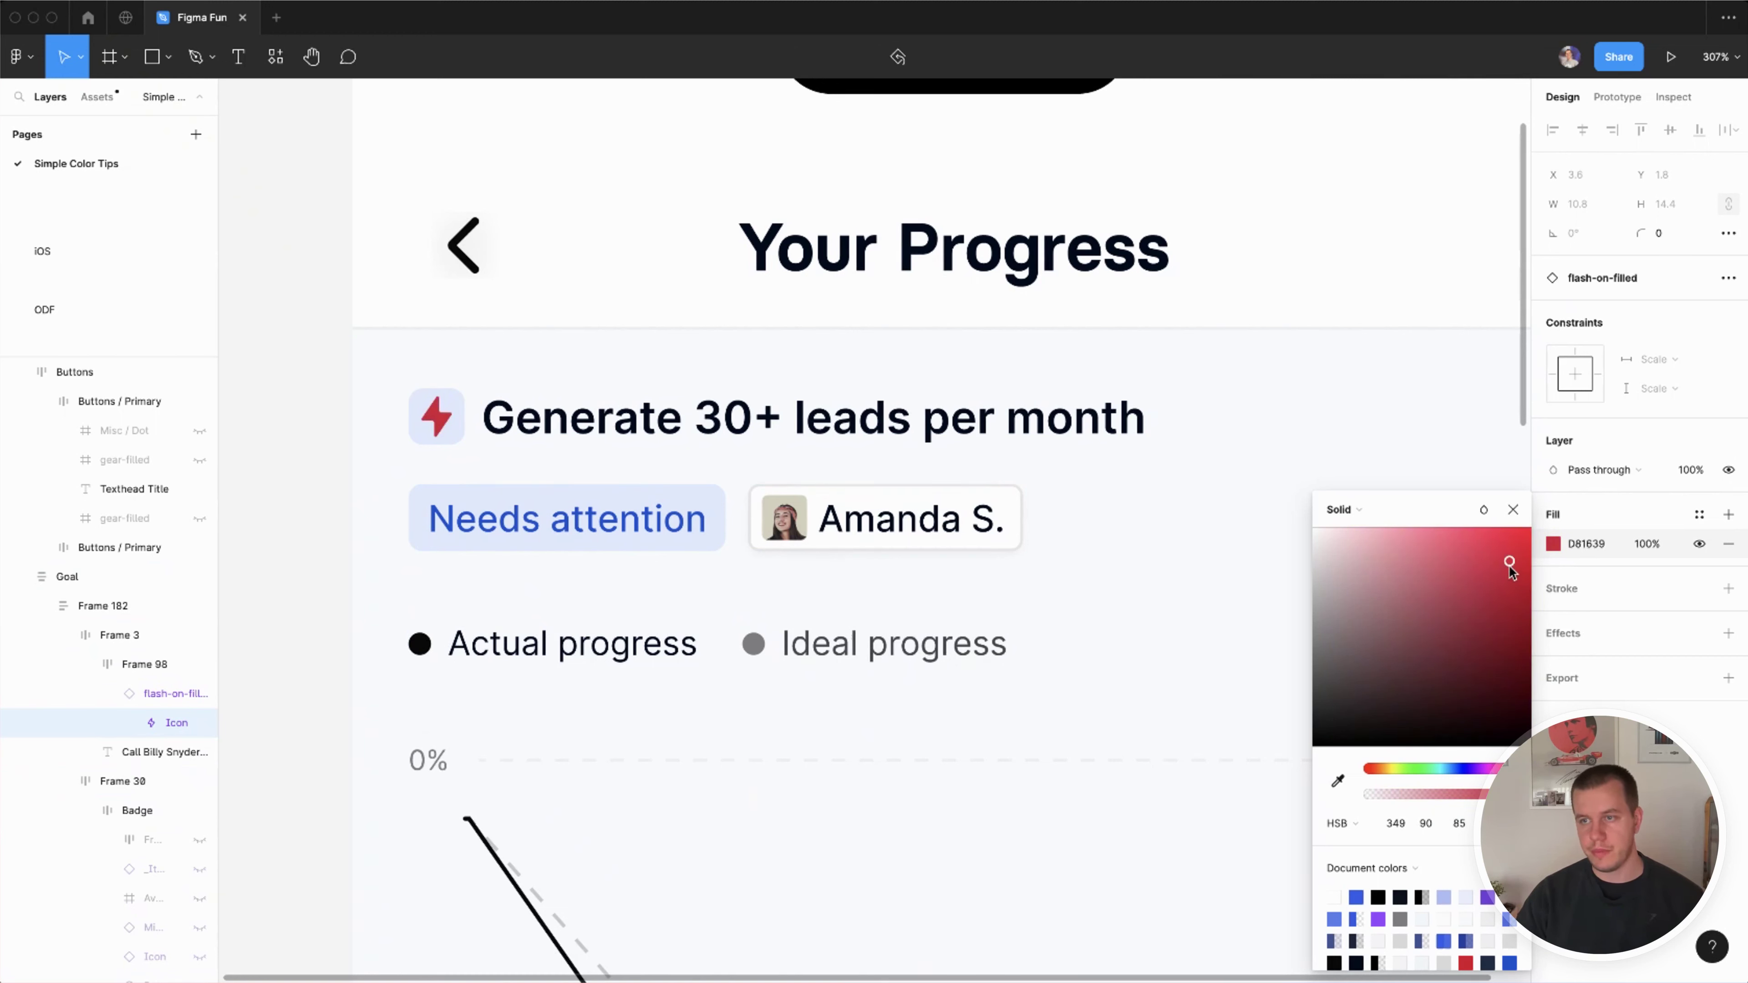
left_click(1587, 543)
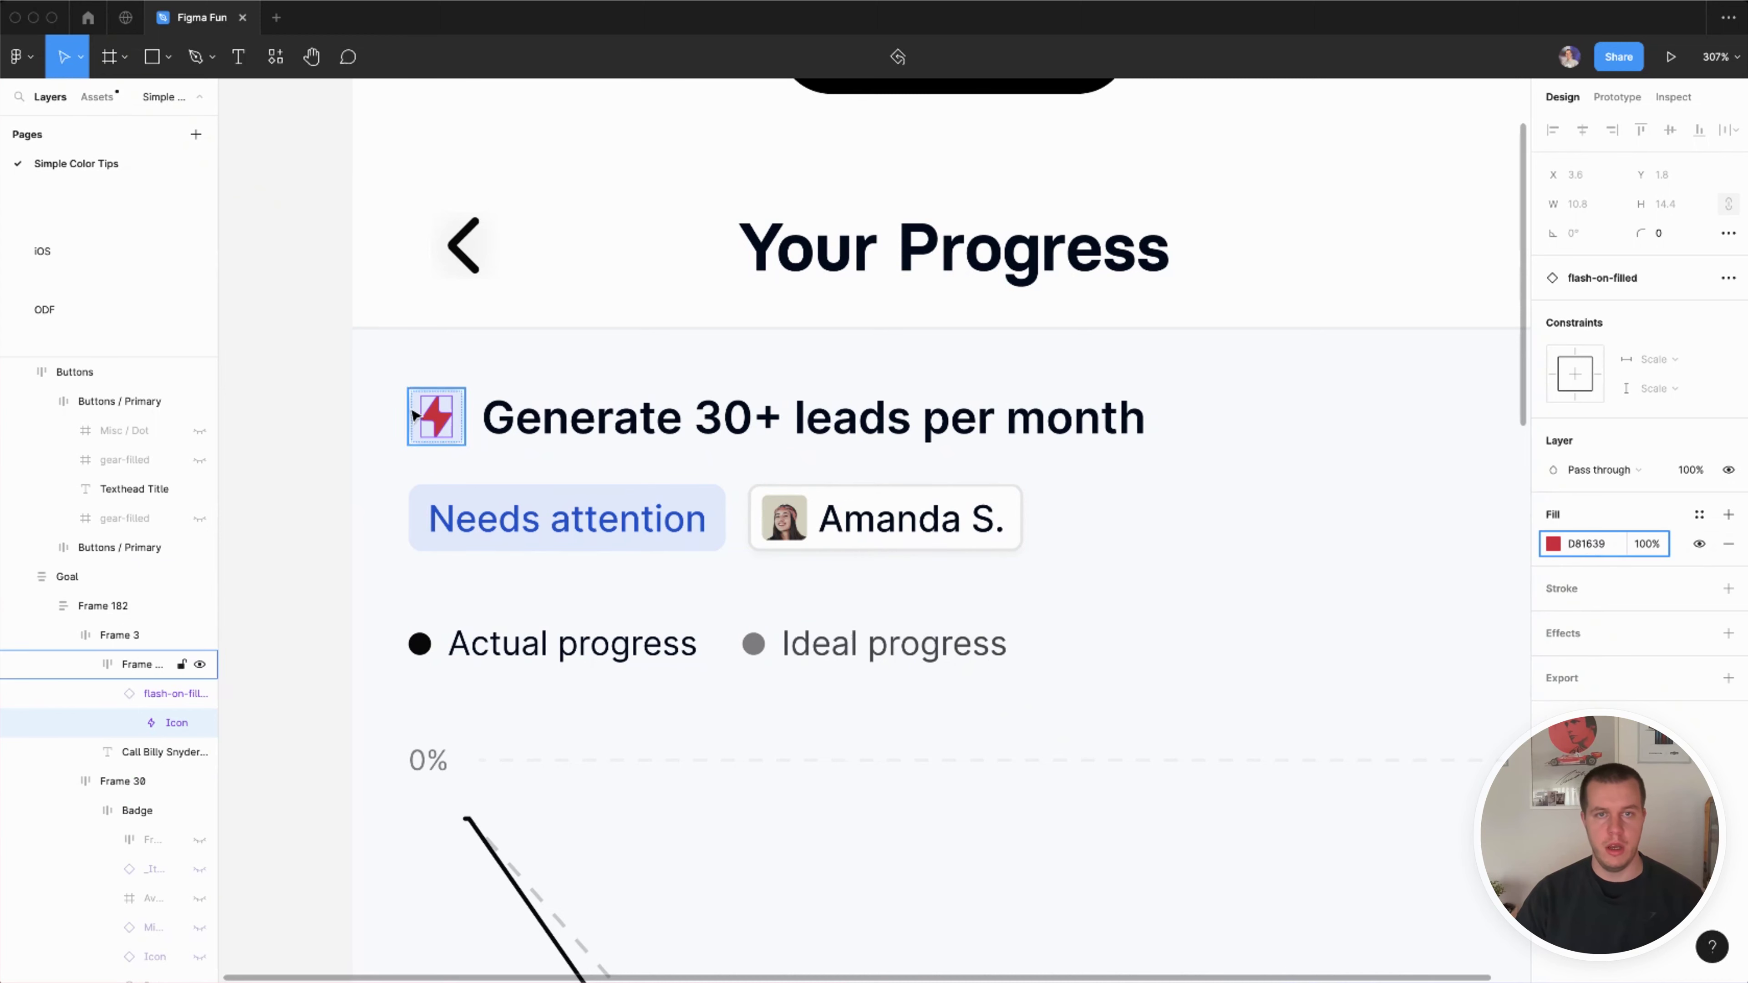
Step: Try 010A1C navy, the bolt's red, and a pale pink as the icon tile's fill
left_click(417, 416)
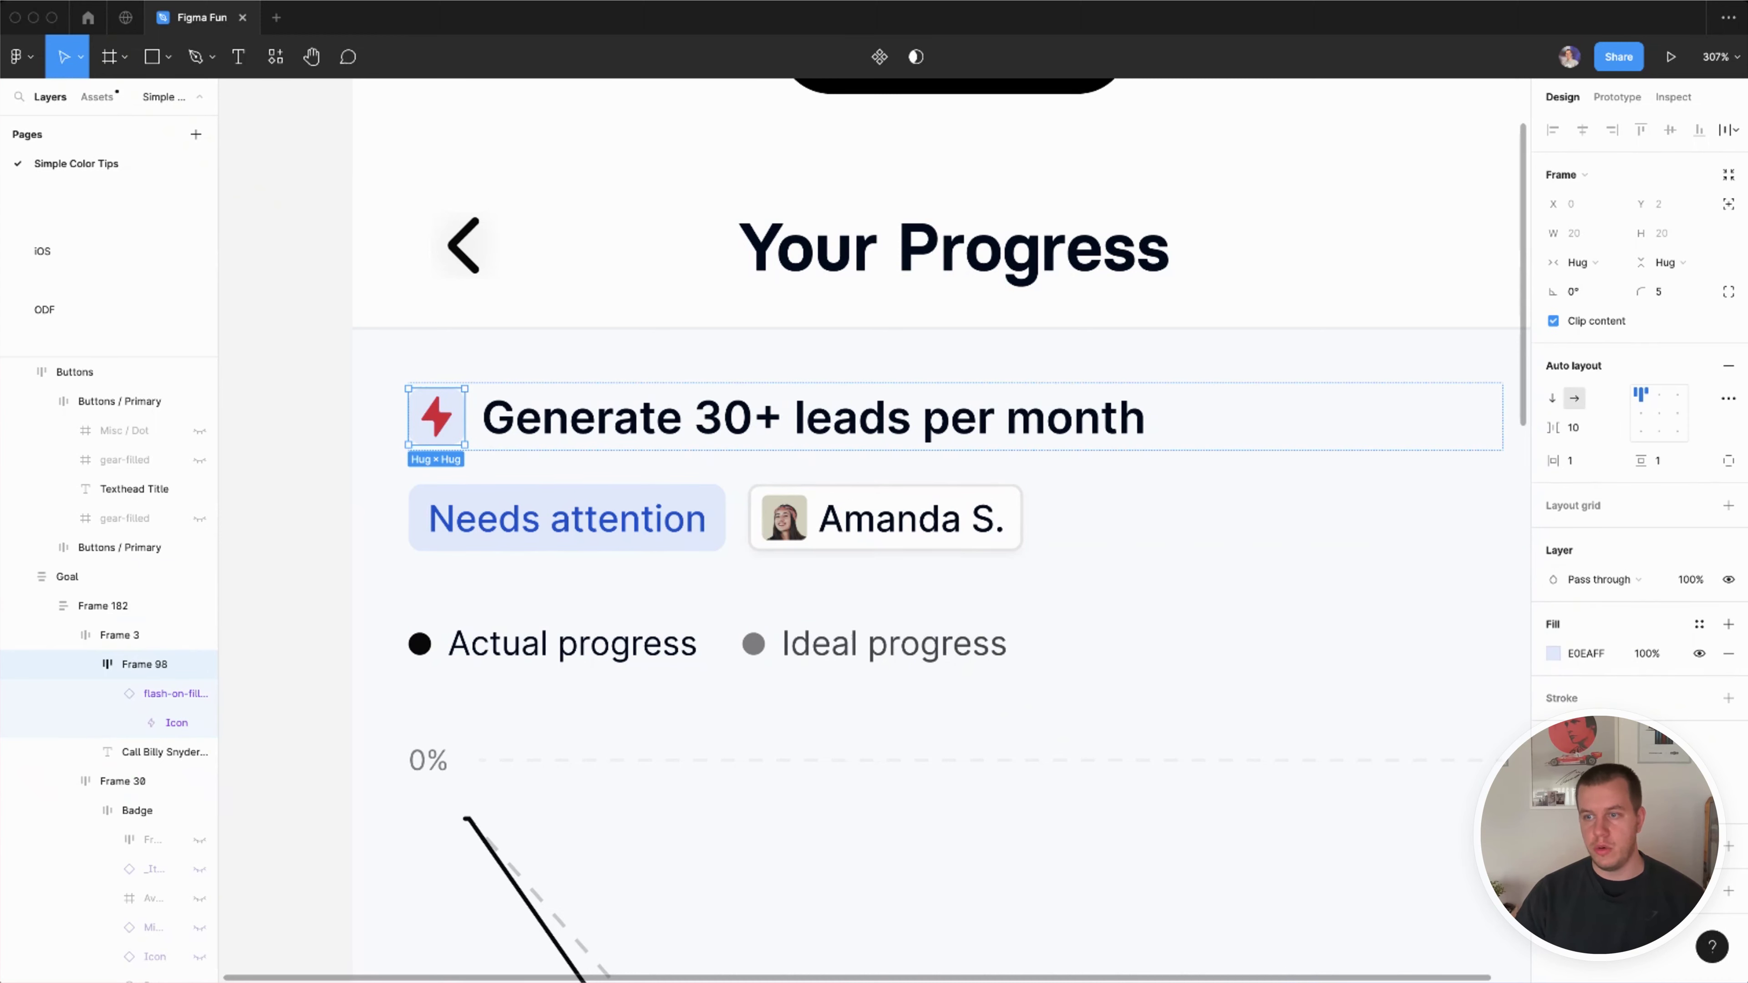
left_click(1587, 653)
type("010A1C")
key("Return")
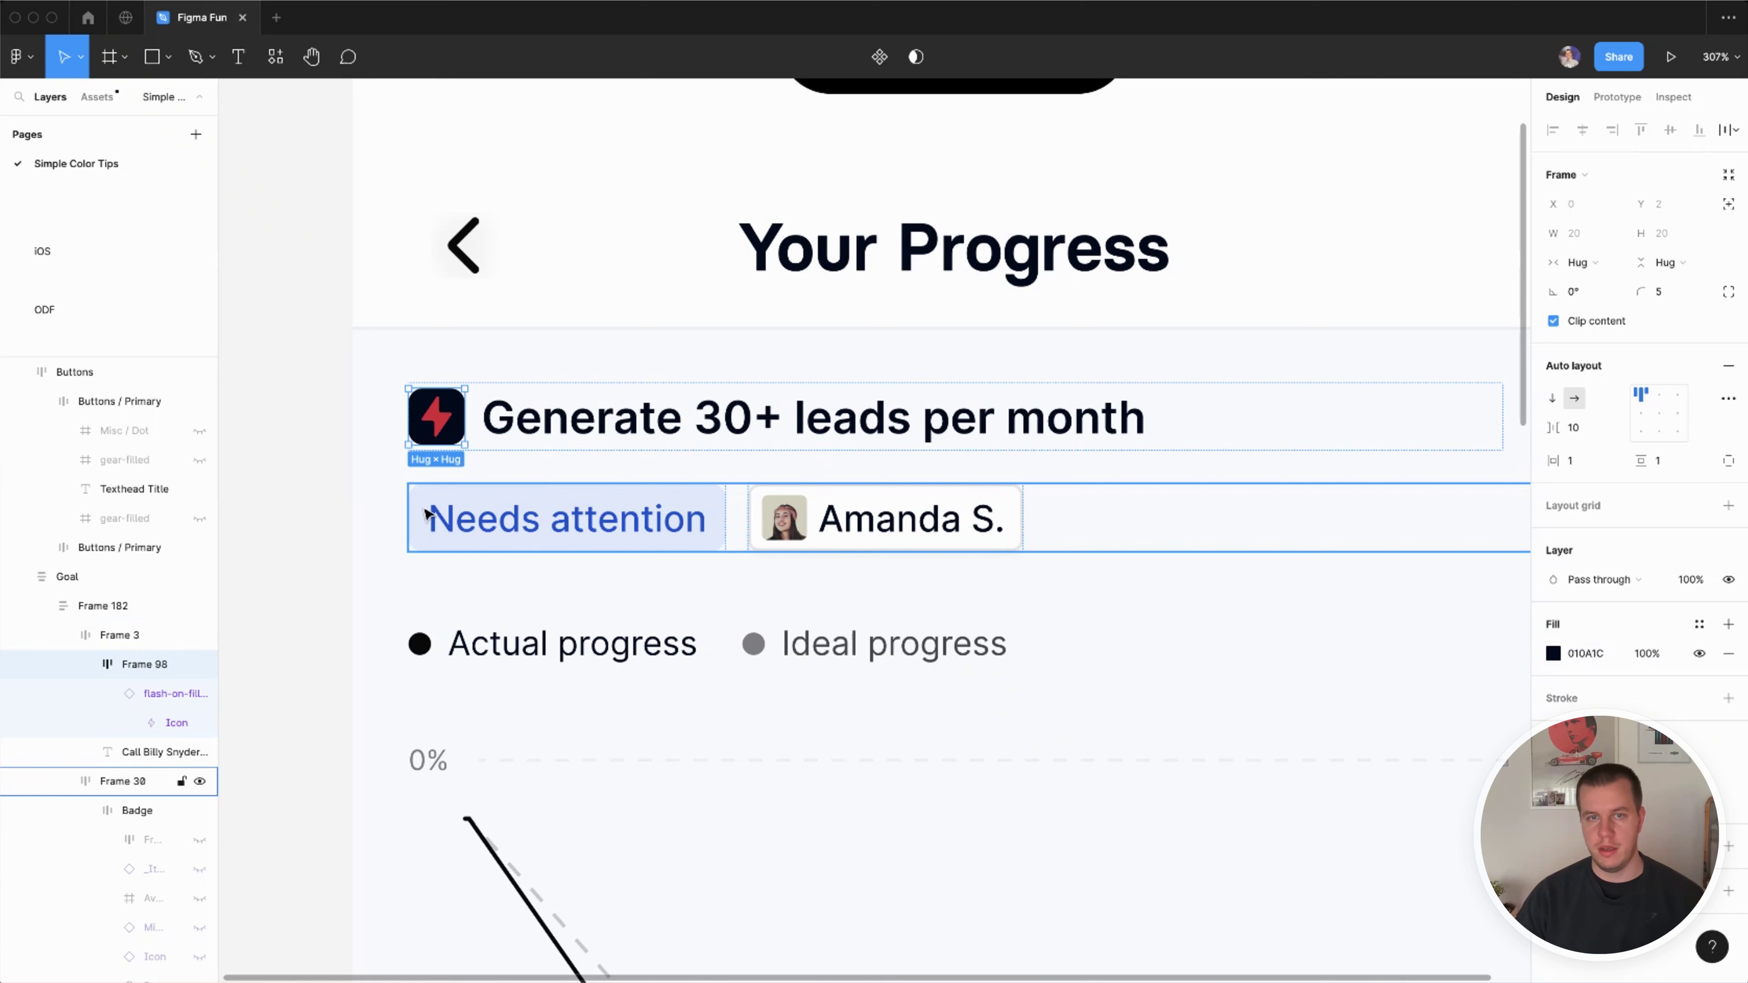
key("i")
left_click(436, 417)
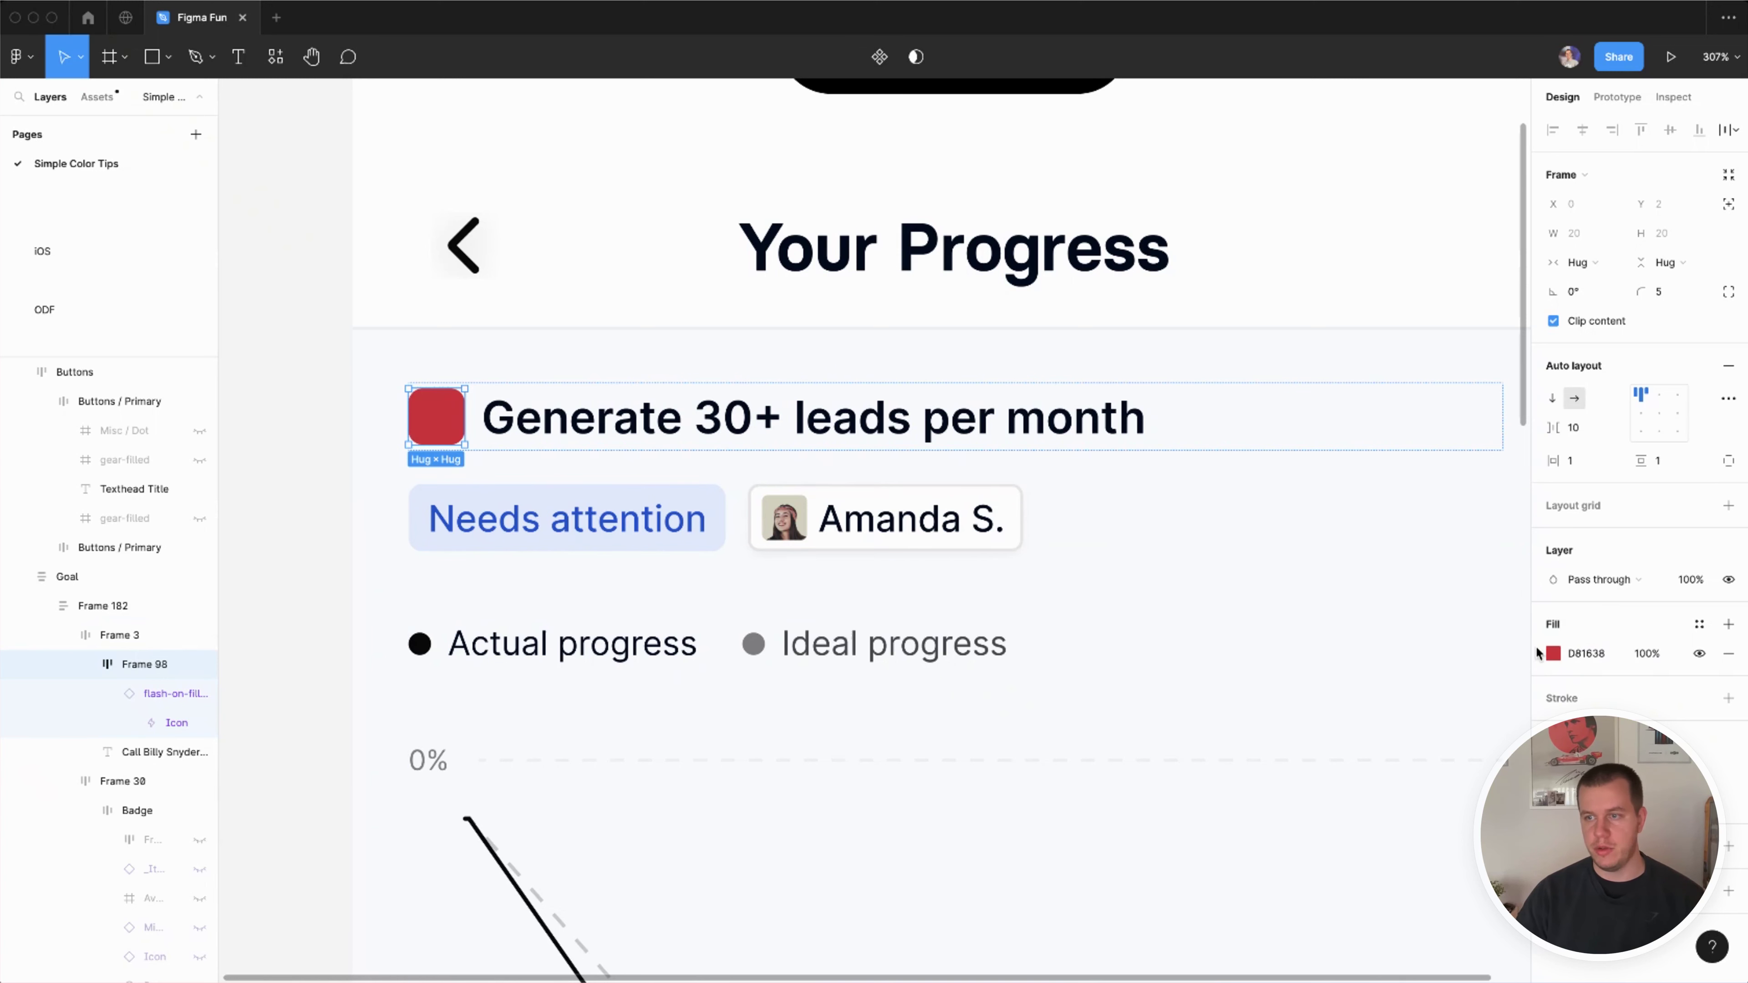
left_click(1552, 653)
mouse_move(1380, 554)
left_mouse_down()
mouse_move(1337, 529)
mouse_move(1360, 529)
left_mouse_up()
scroll(833, 542, "down", 5)
left_click(637, 558)
Step: Set the icon tile's fill to plain white FFFFFF
left_click_drag(664, 537, 394, 406)
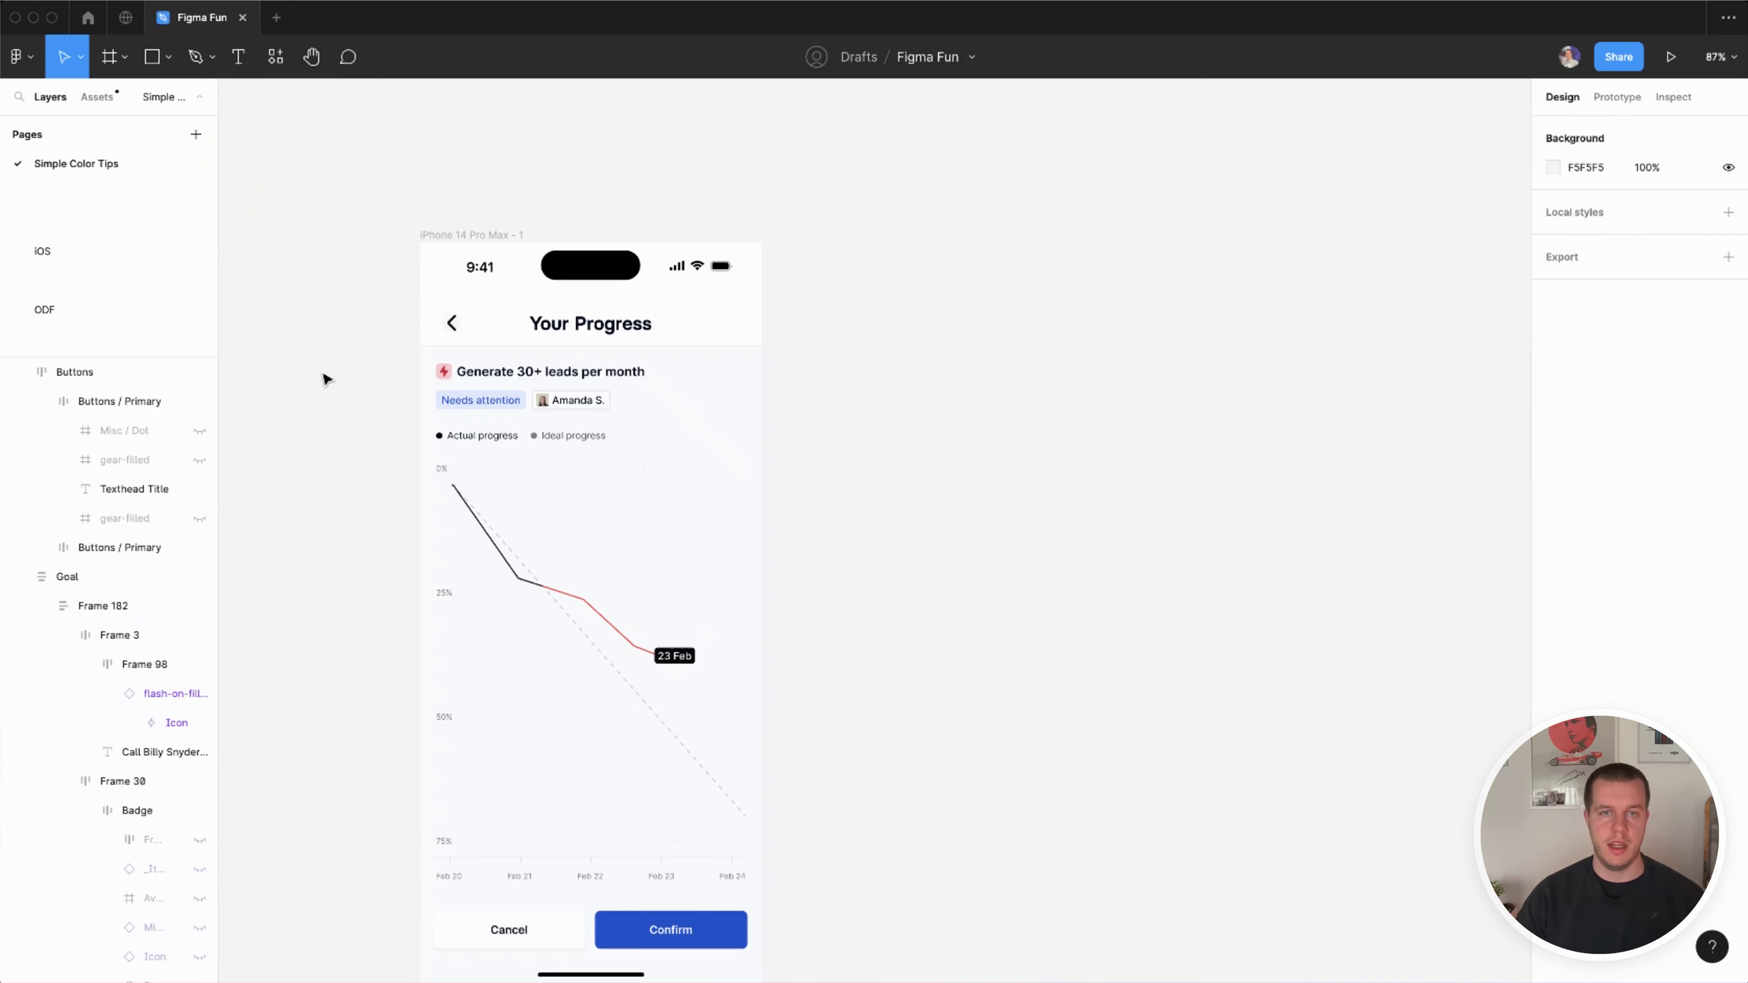
scroll(399, 379, "up", 6)
scroll(383, 387, "up", 8)
left_click(543, 475)
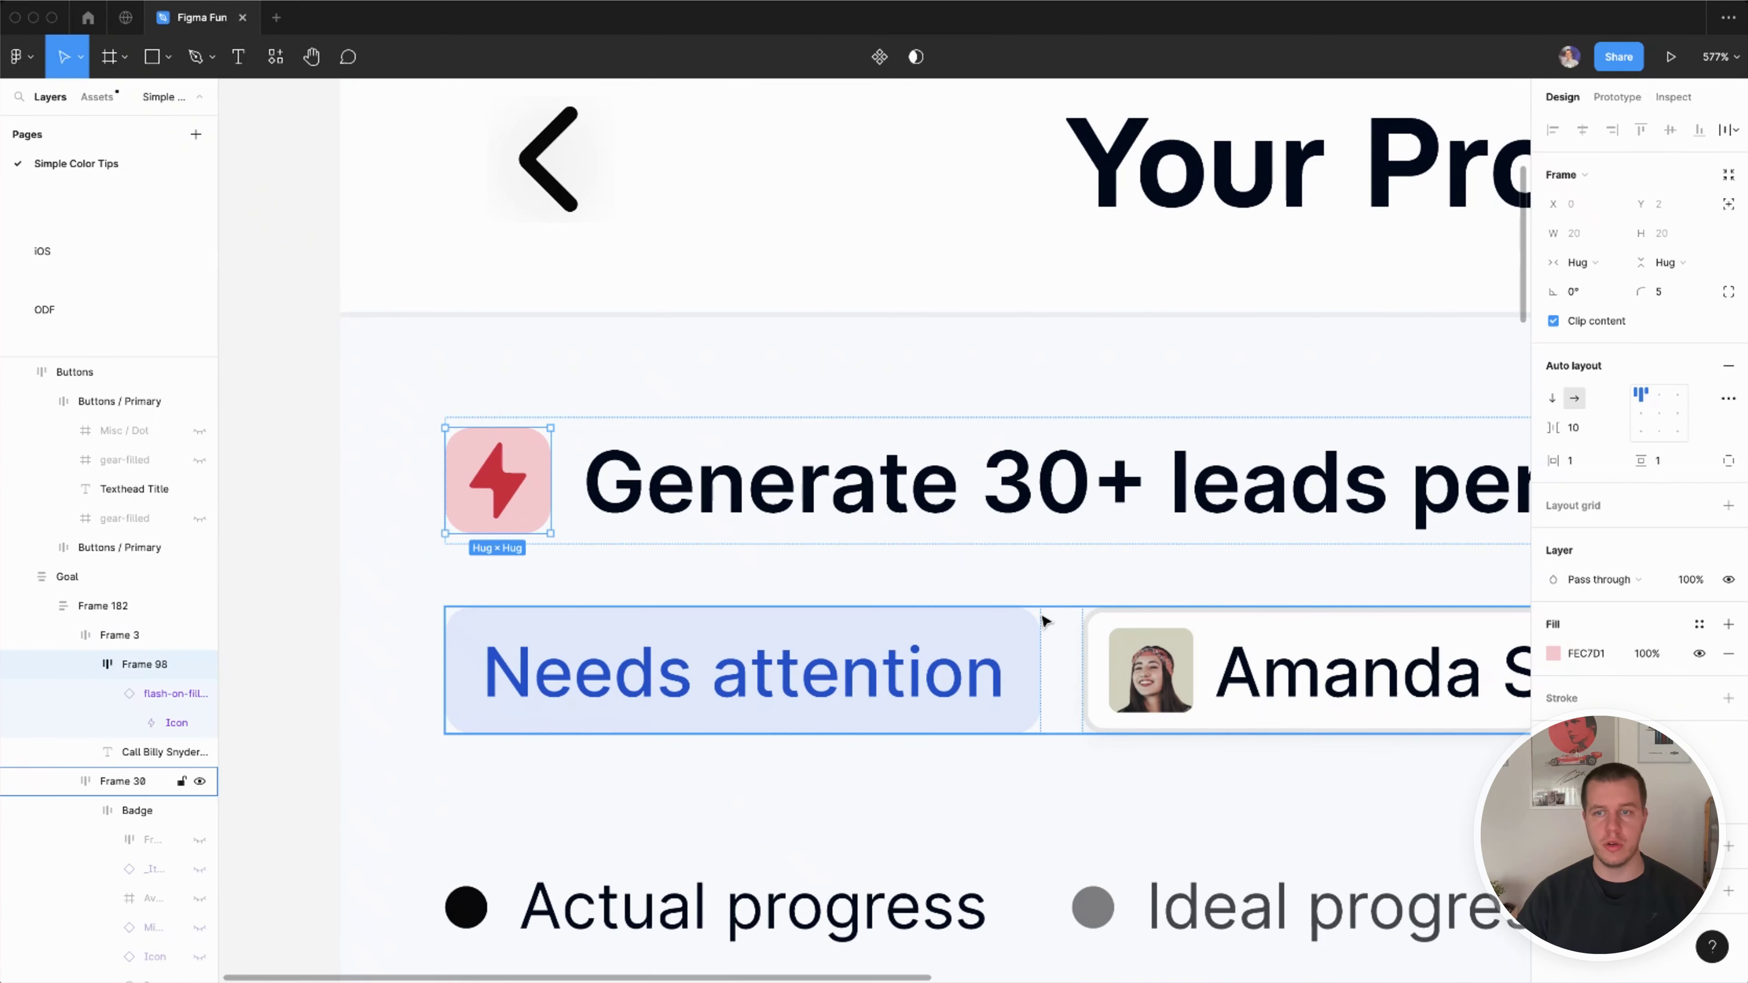
left_click(1583, 655)
type("fff")
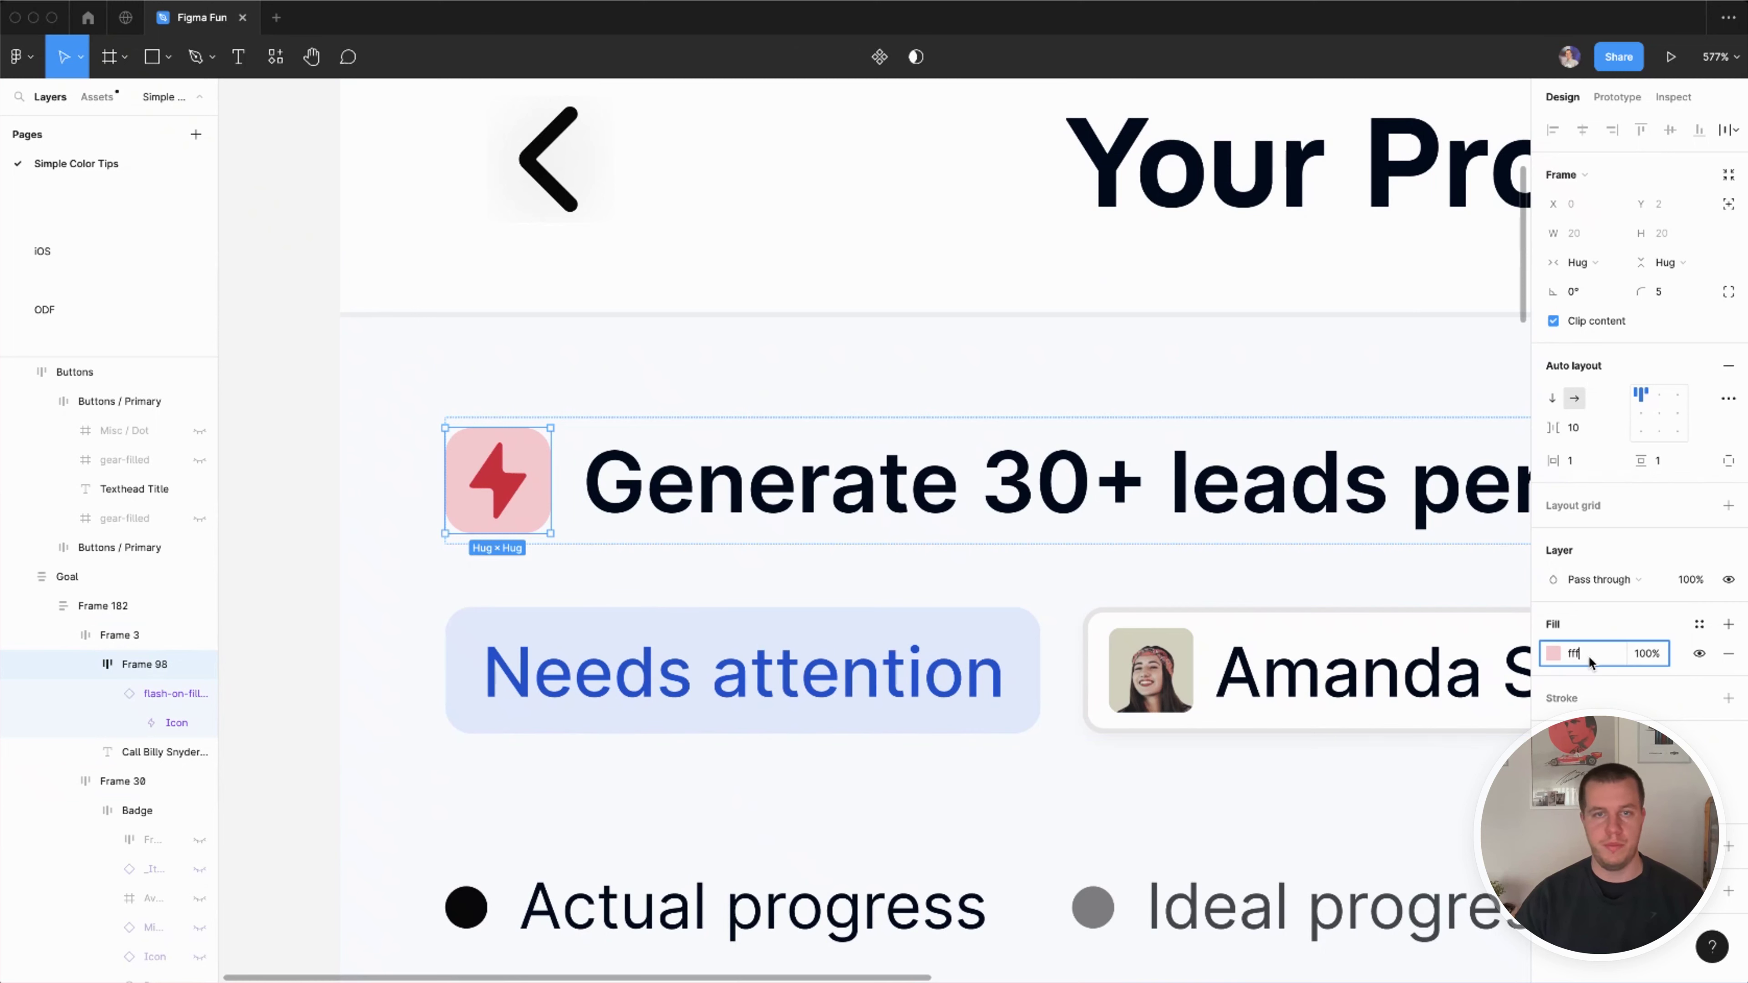
key("Return")
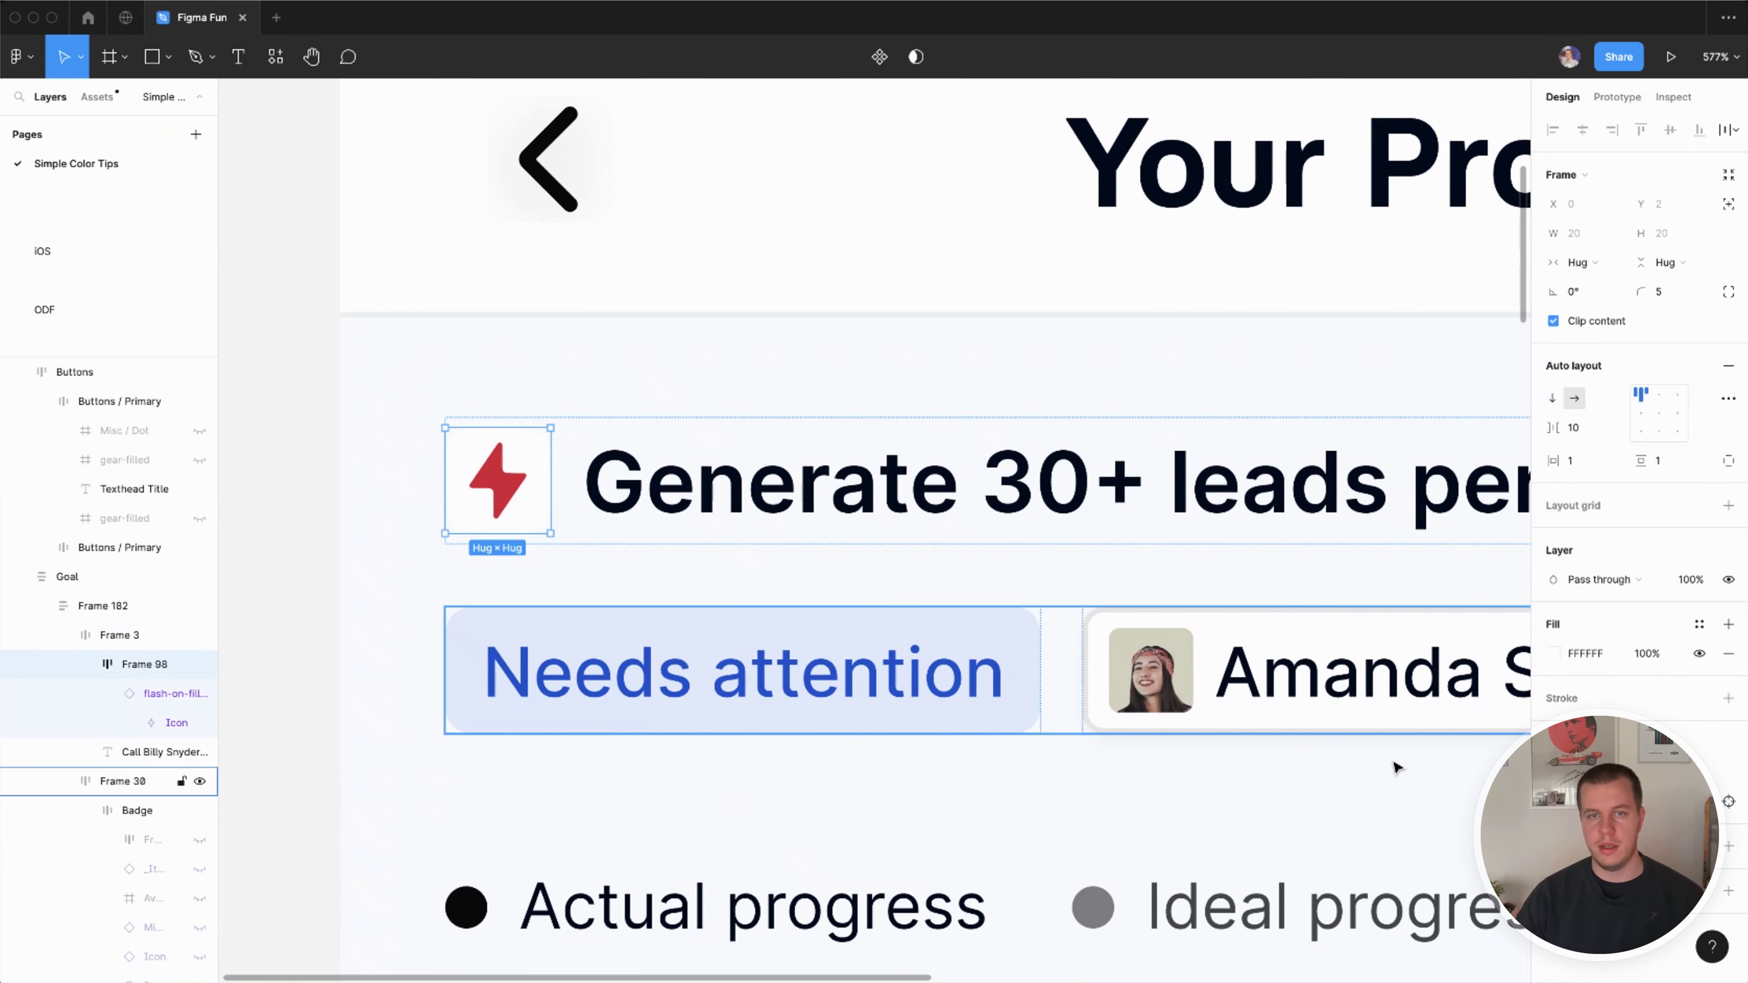
left_click(358, 529)
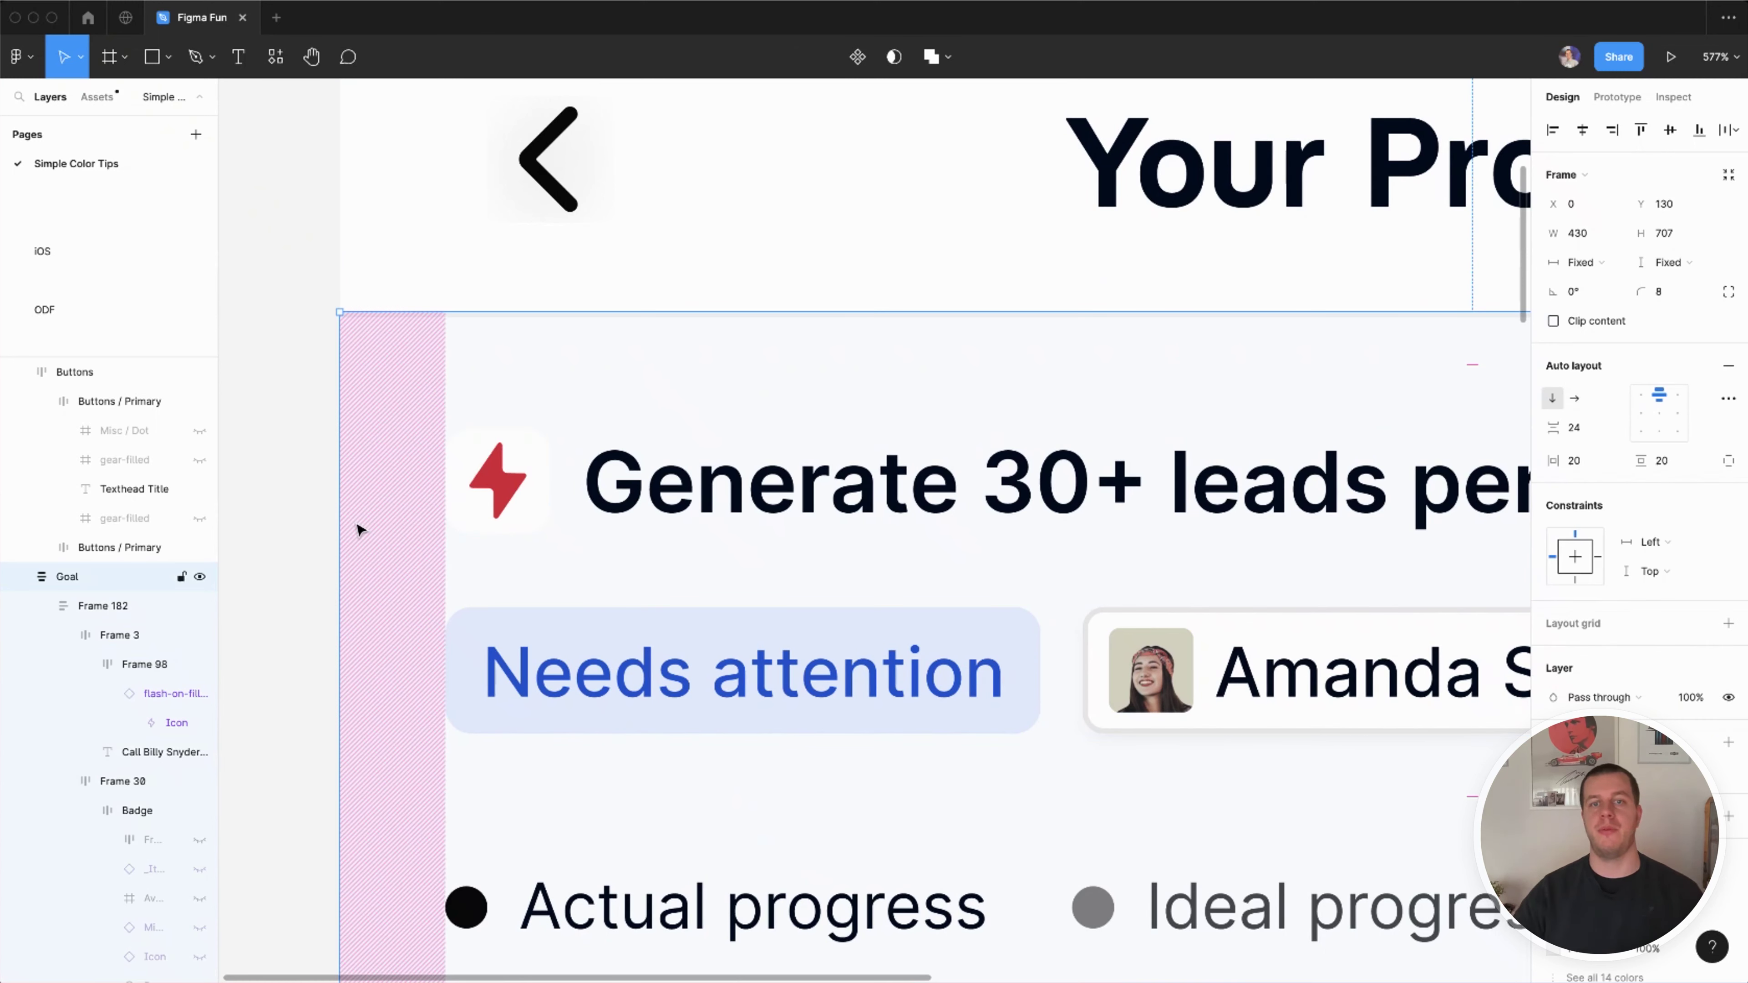
scroll(812, 578, "down", 3)
scroll(815, 580, "down", 2)
scroll(741, 664, "right", 3)
scroll(741, 664, "down", 1)
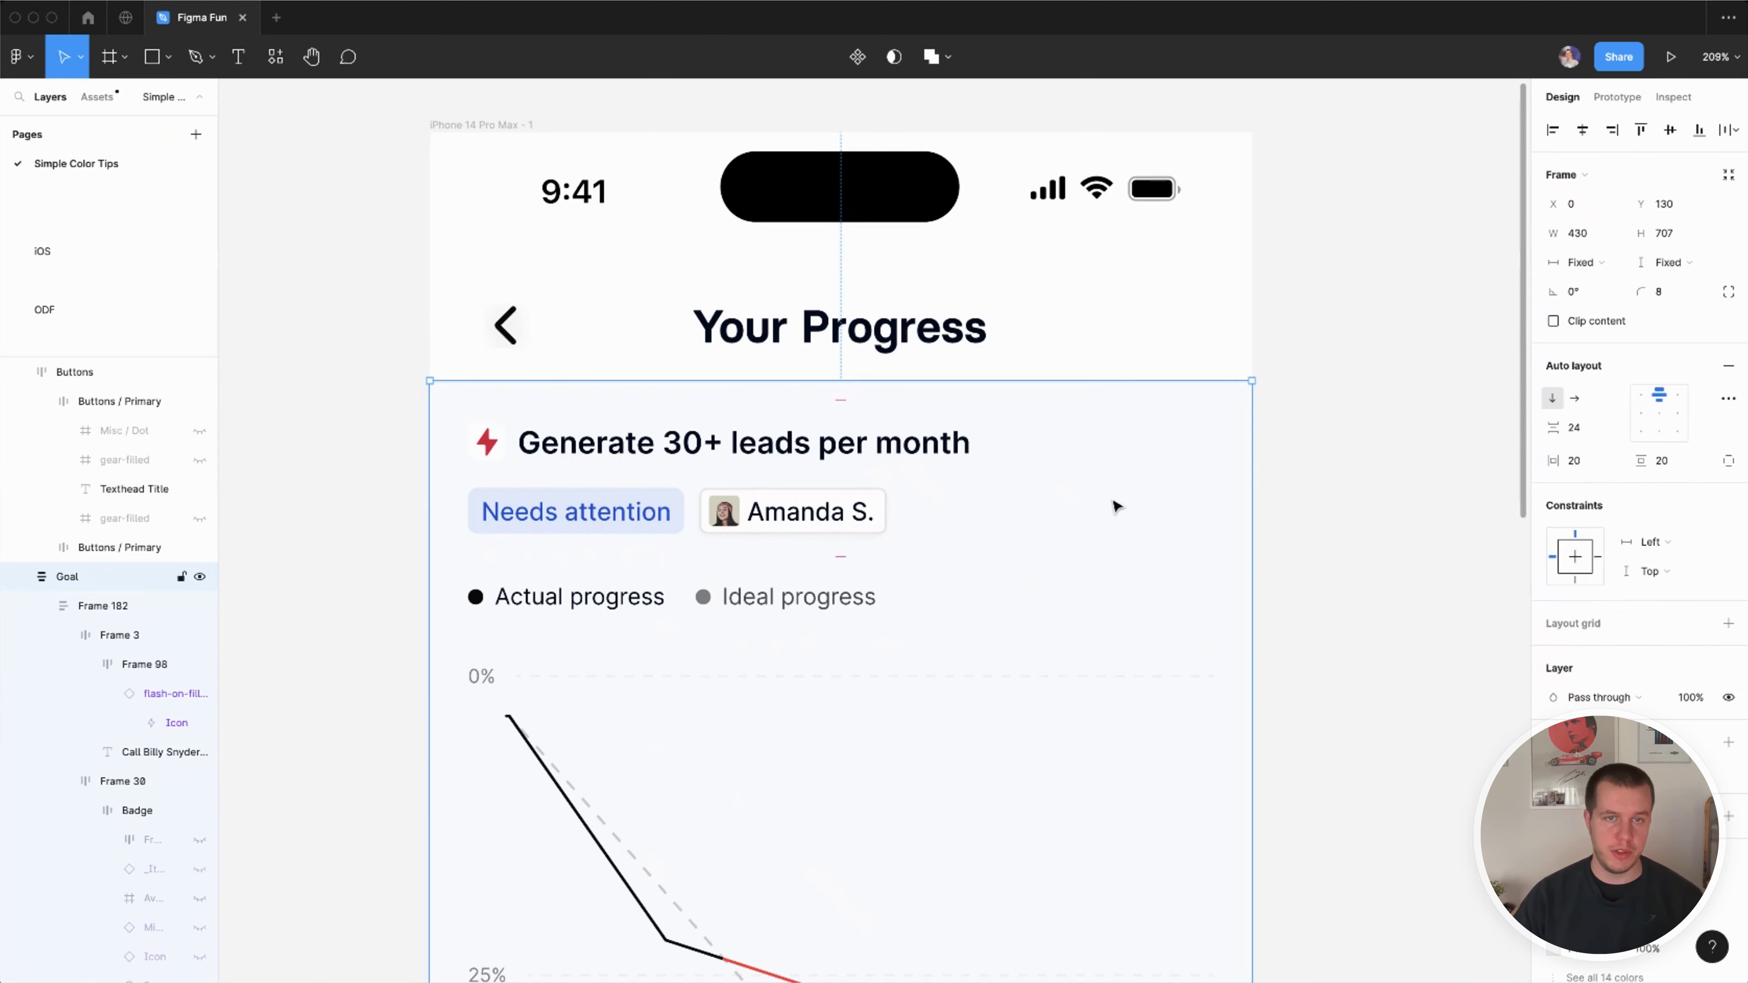
scroll(490, 452, "up", 4)
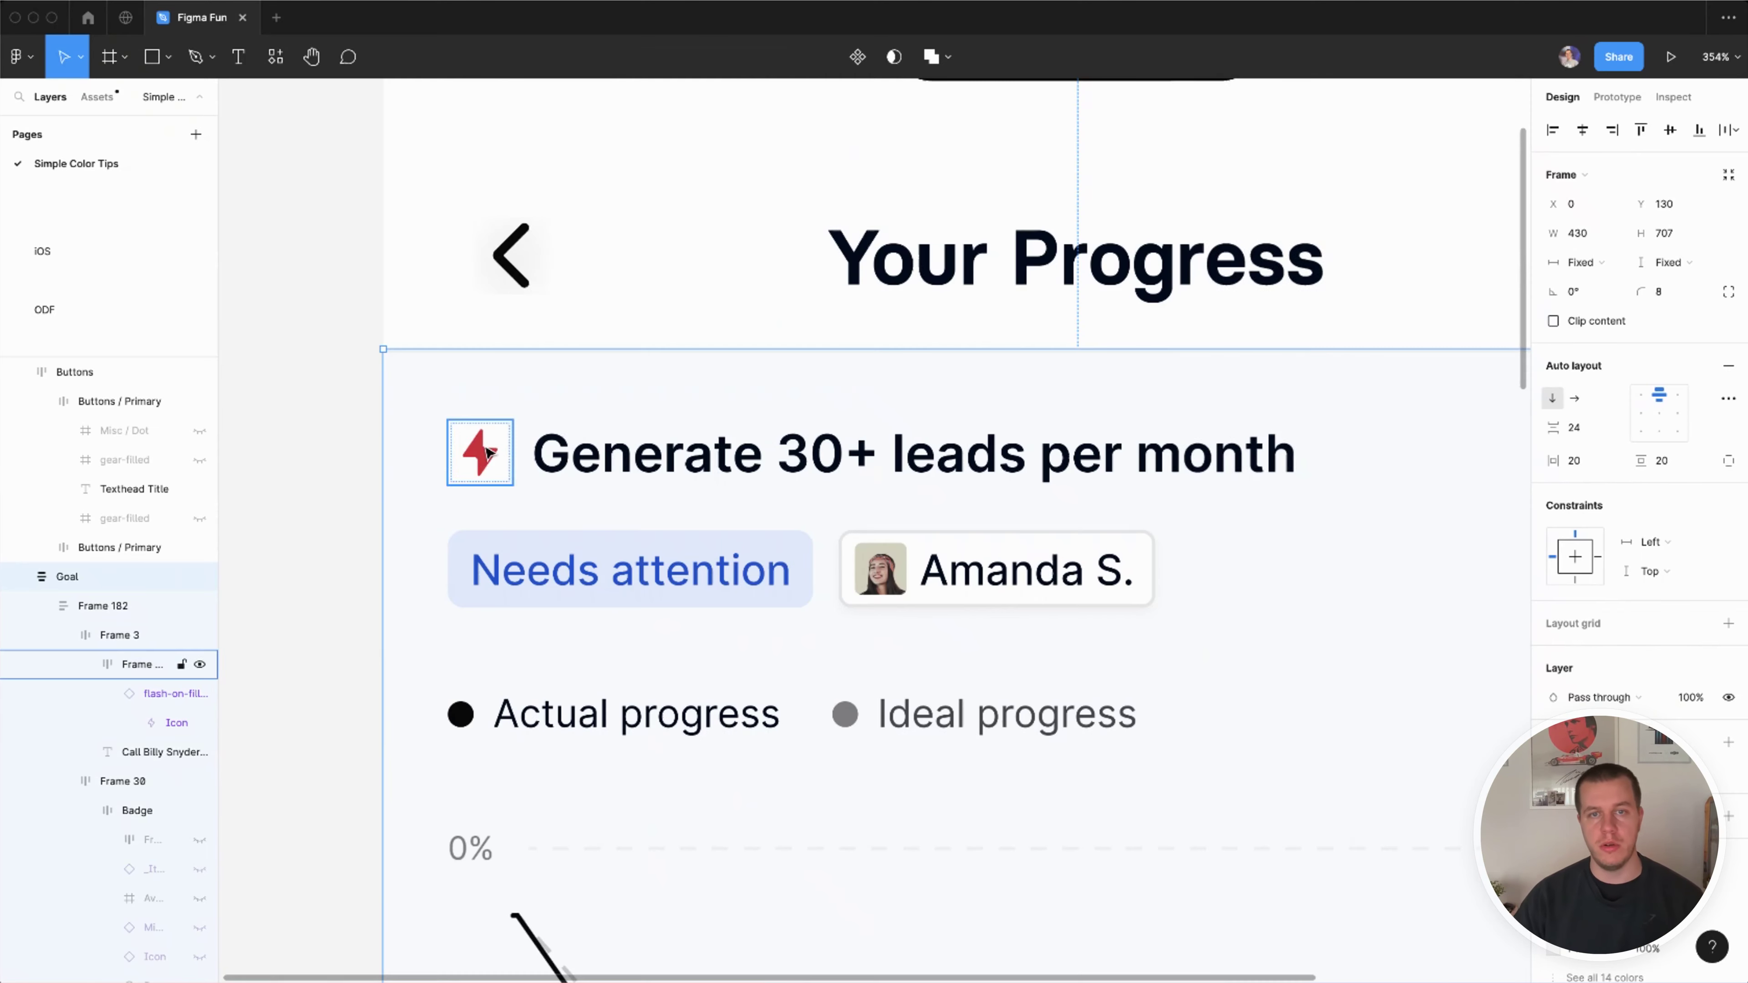
double_click(852, 536)
left_click(854, 548)
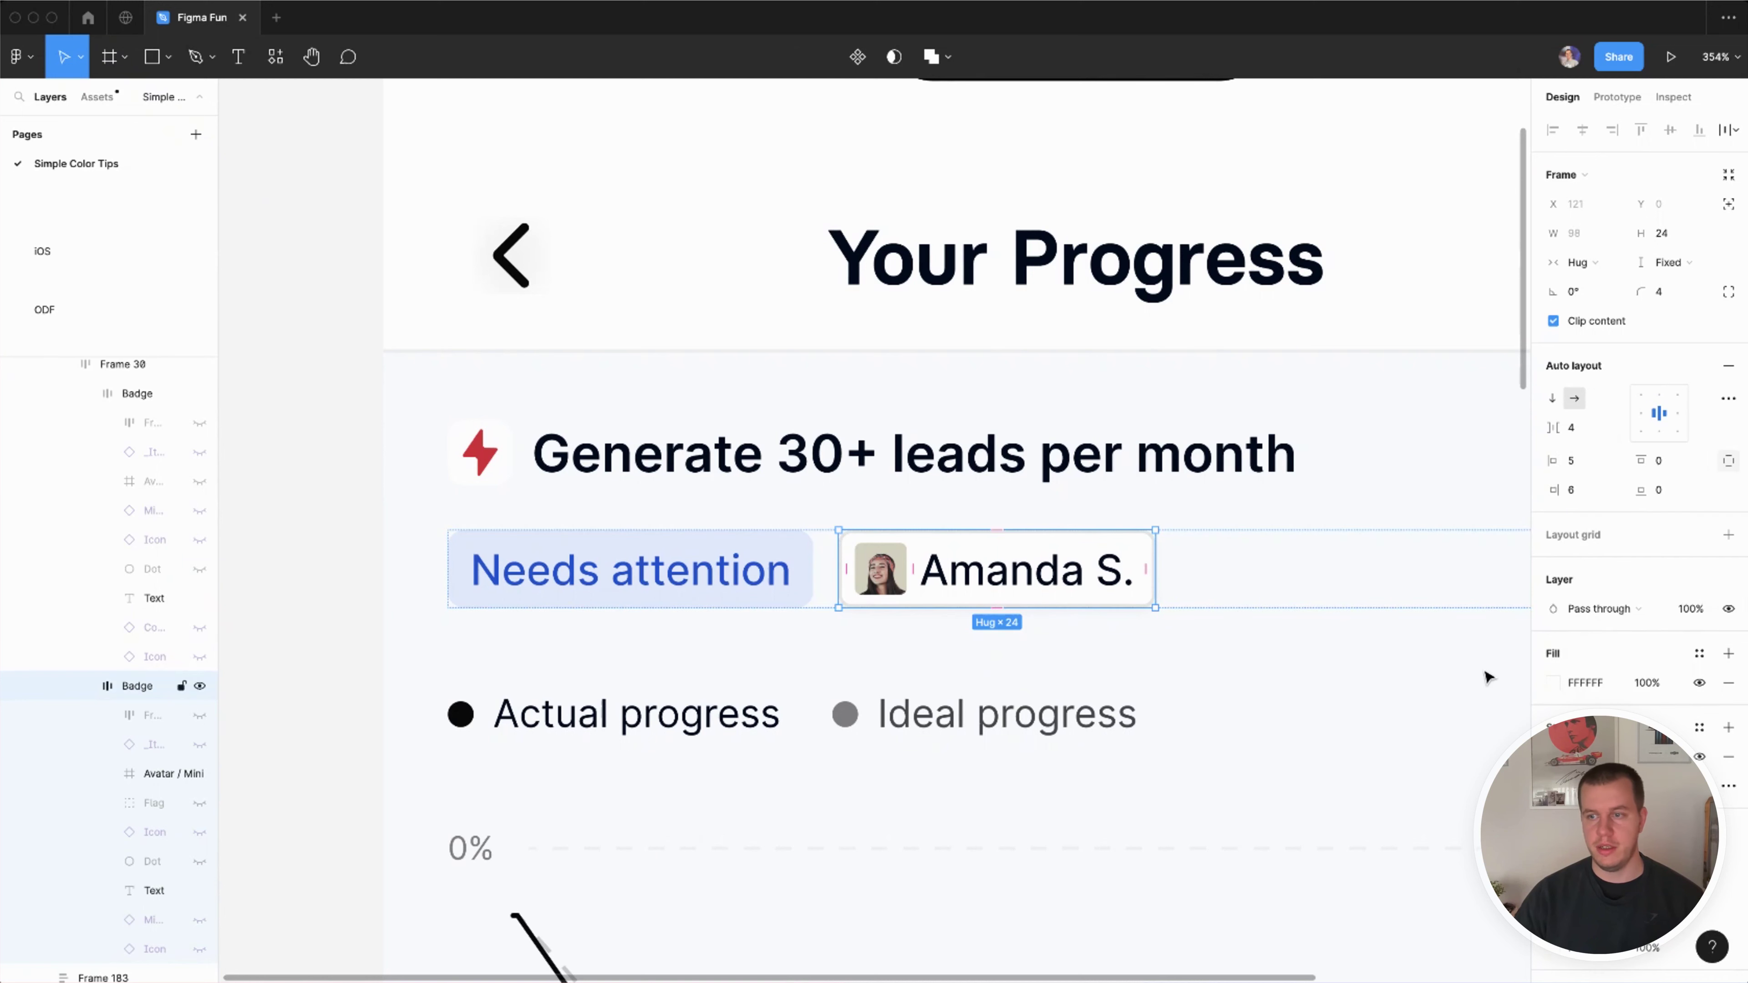
scroll(1638, 482, "down", 3)
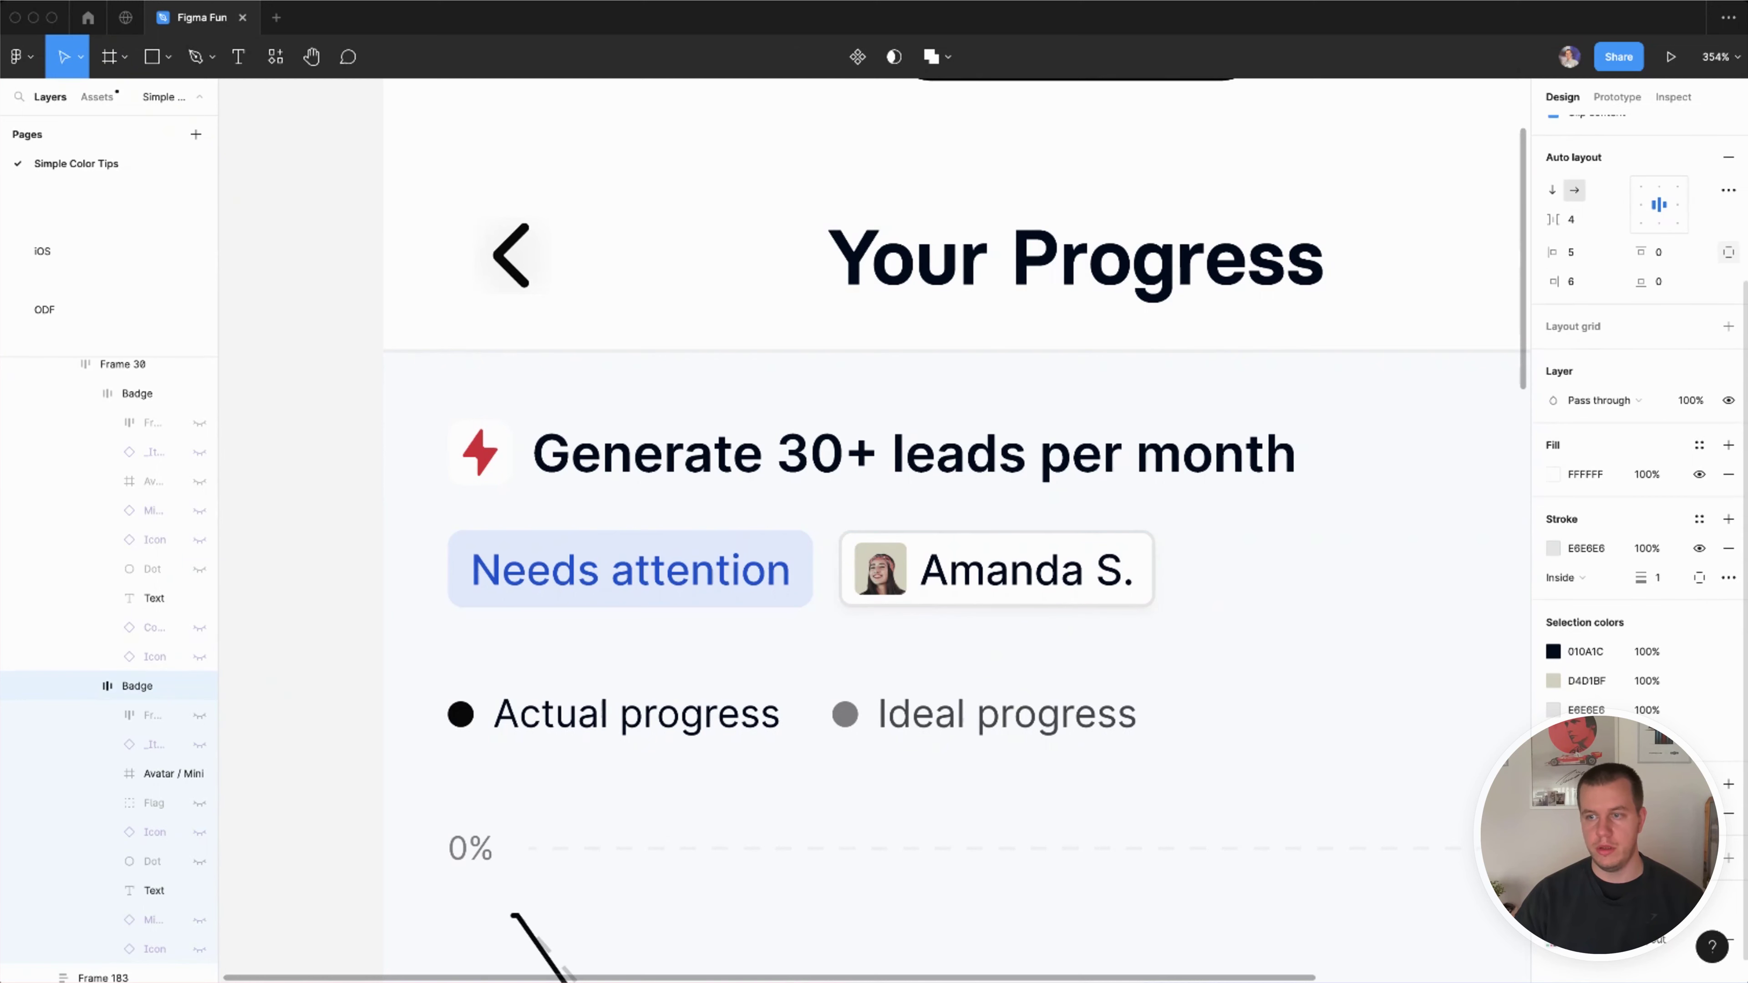
left_click(1554, 814)
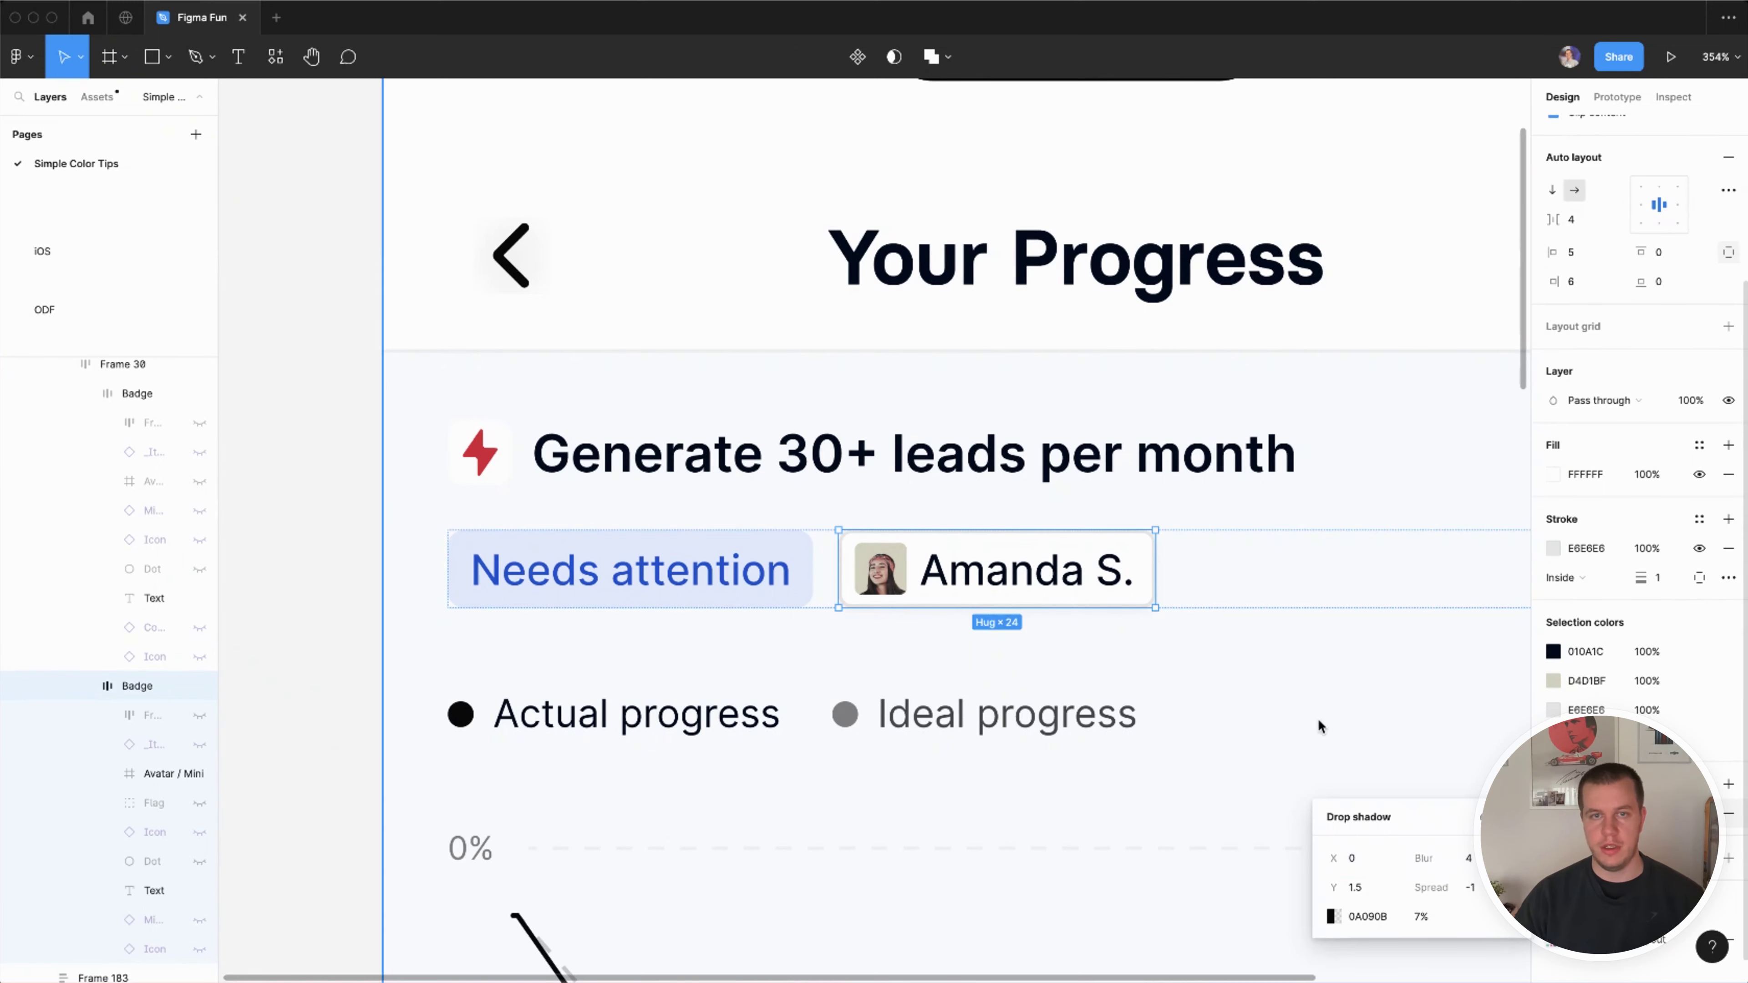
left_click(504, 462)
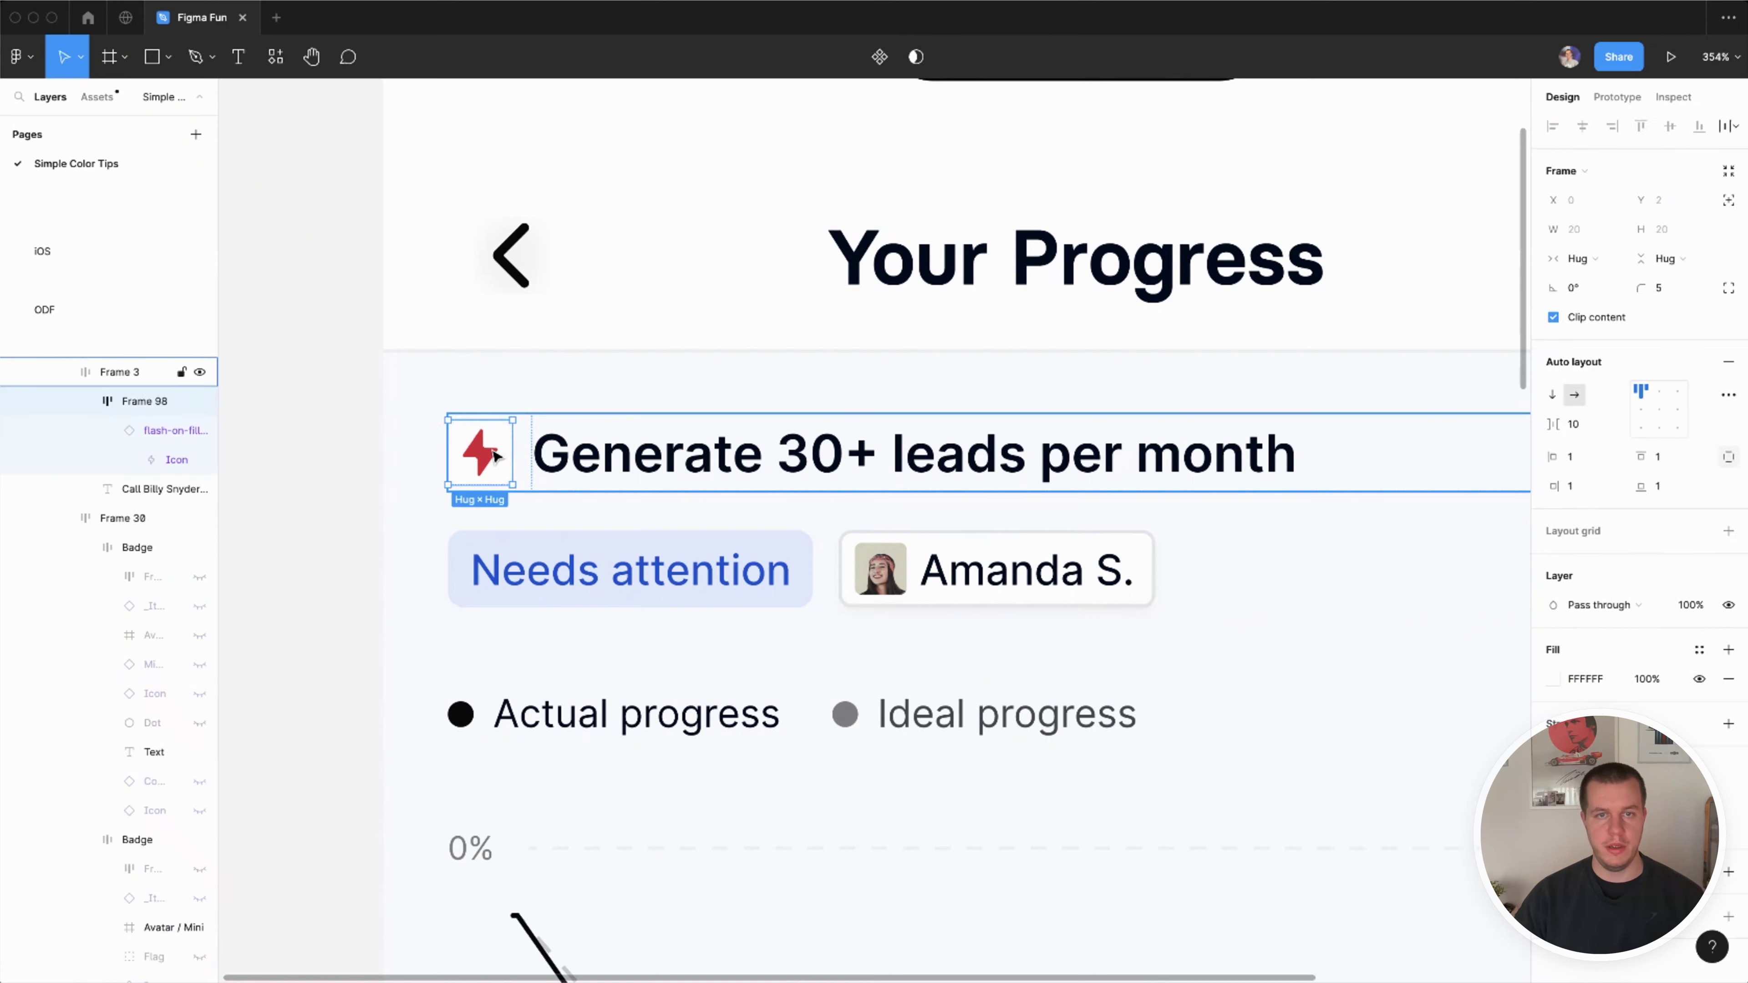
left_click(370, 511)
scroll(355, 531, "down", 5)
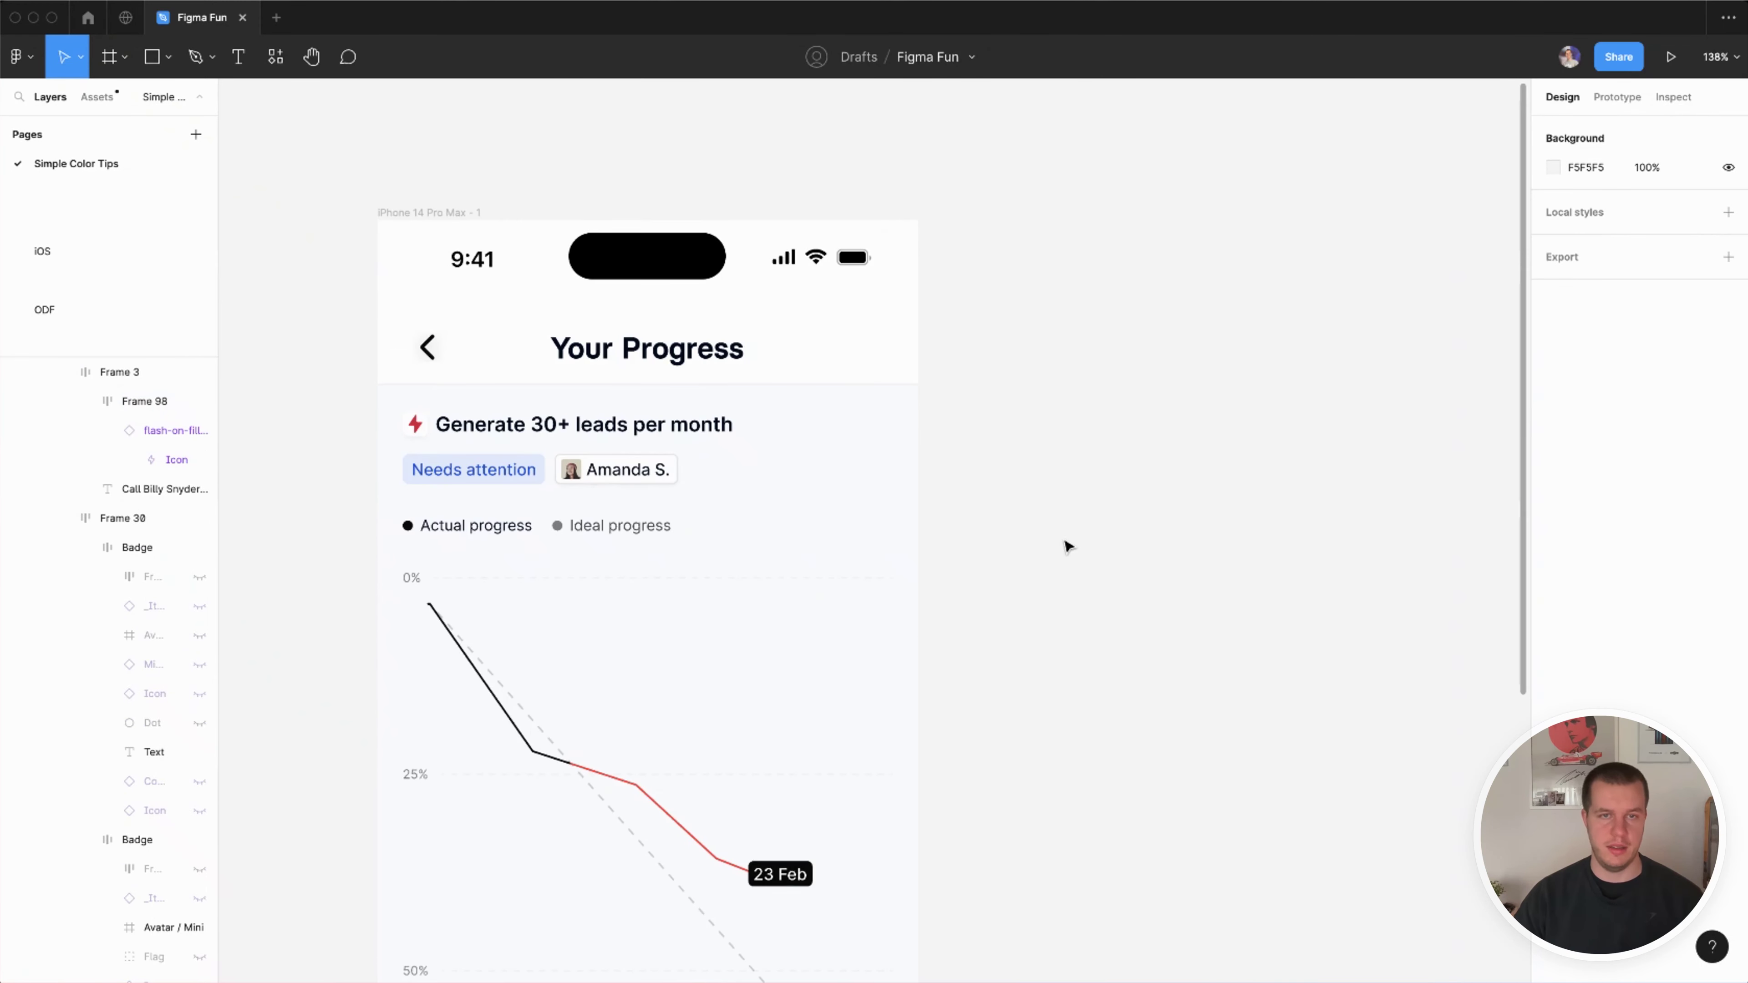
scroll(455, 392, "up", 4)
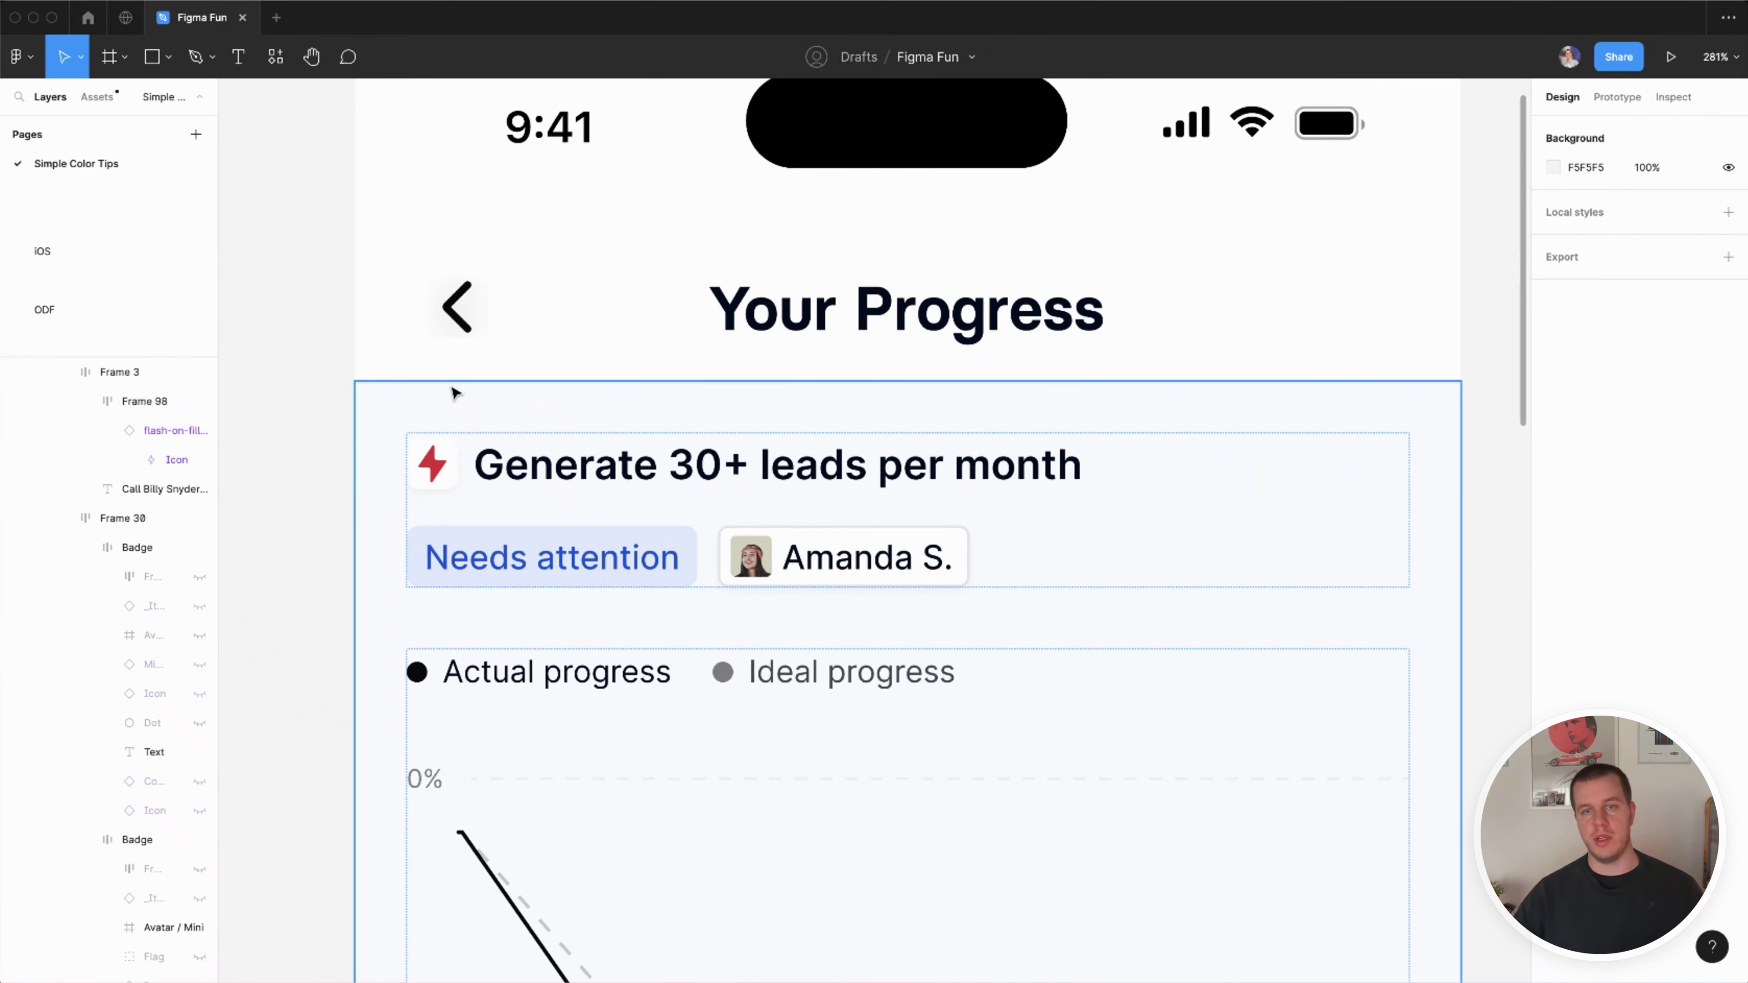
scroll(538, 496, "down", 5)
scroll(932, 660, "down", 3)
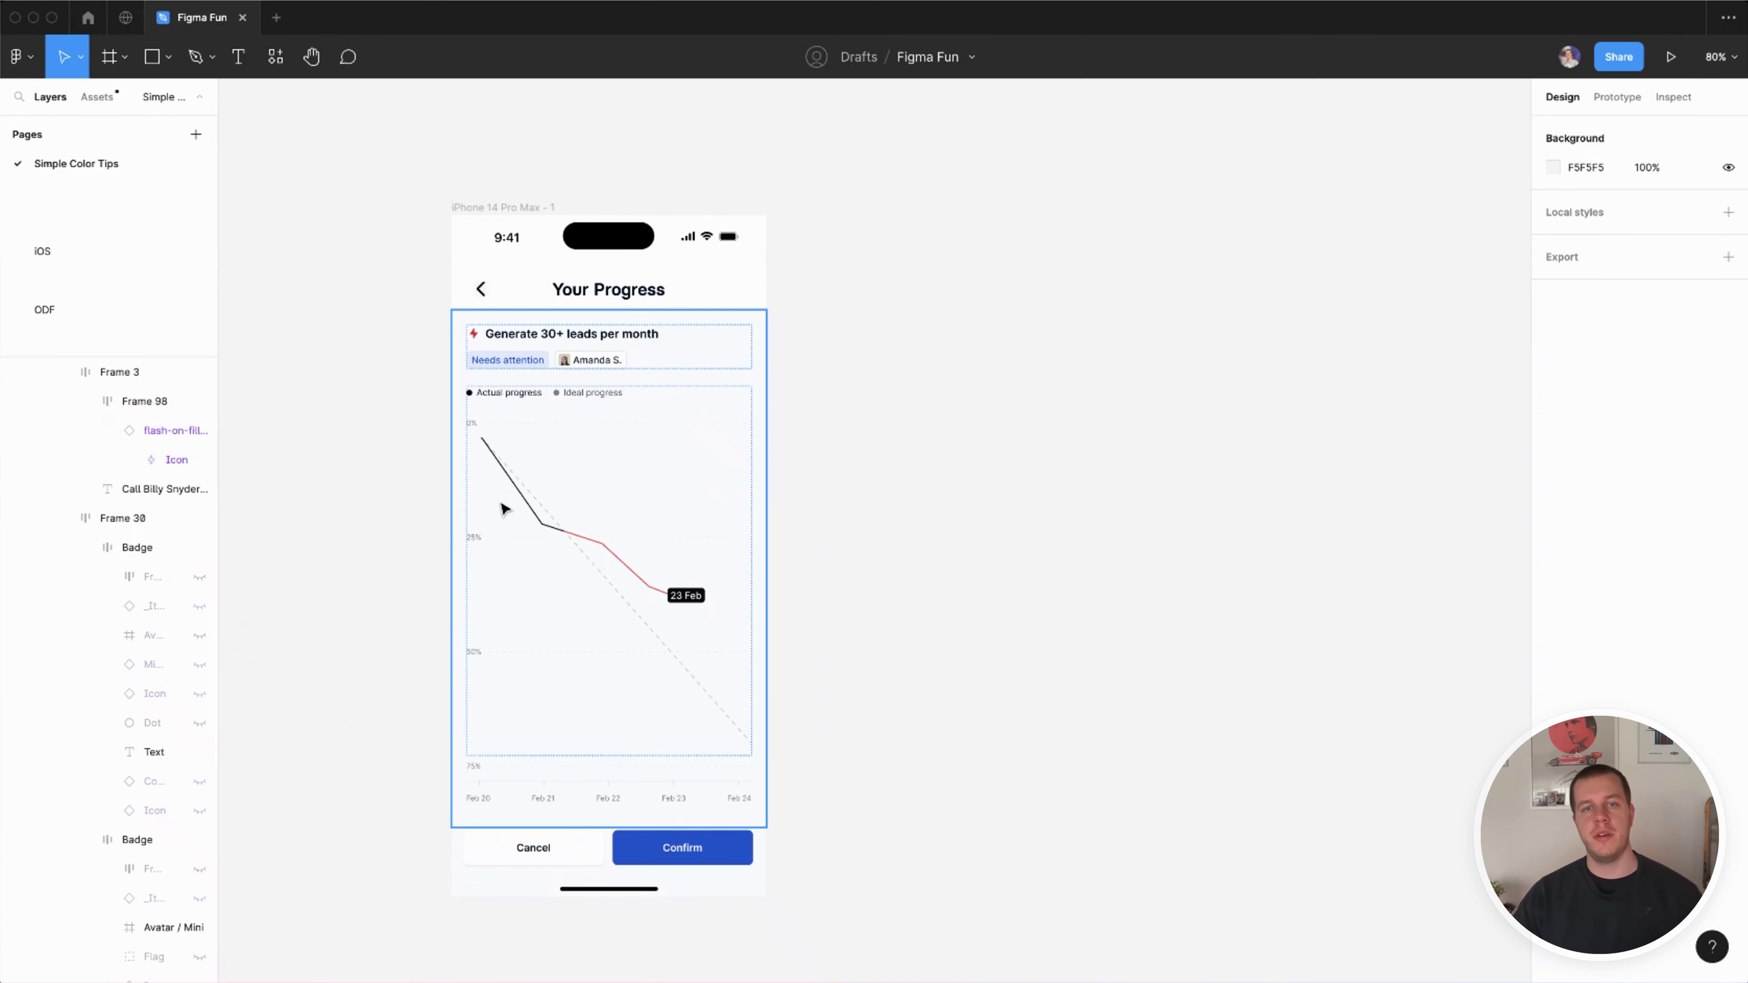
scroll(734, 608, "up", 5)
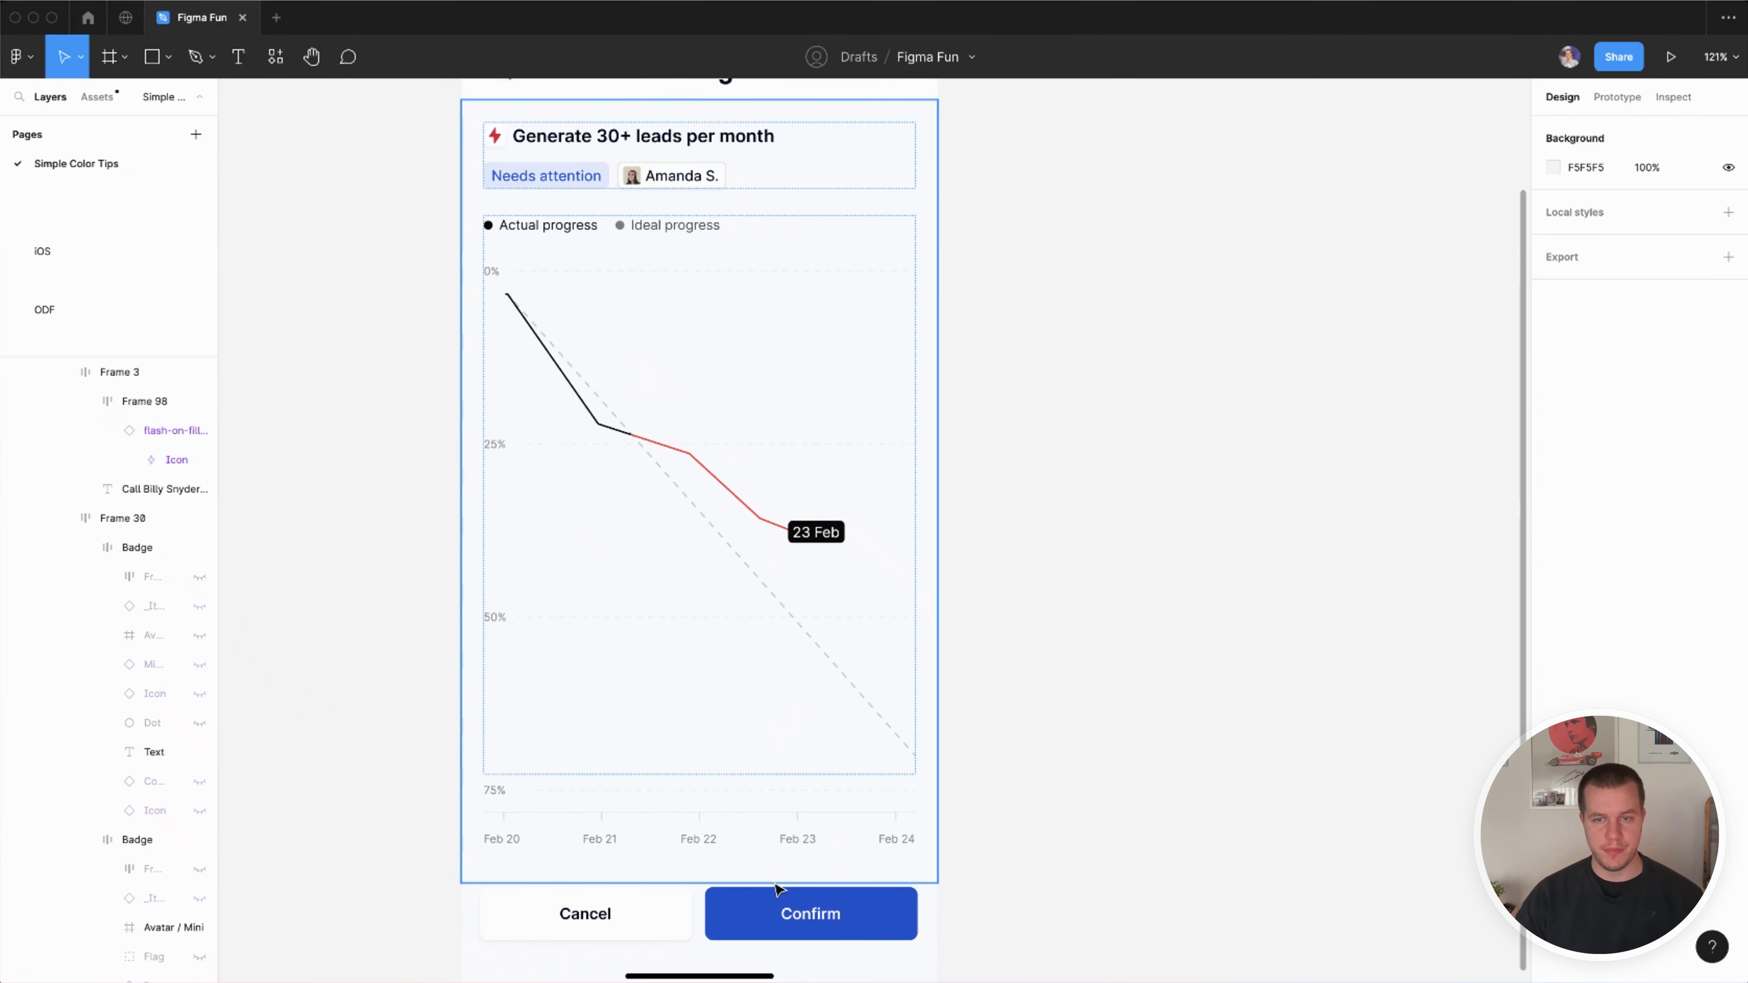
left_click(802, 914)
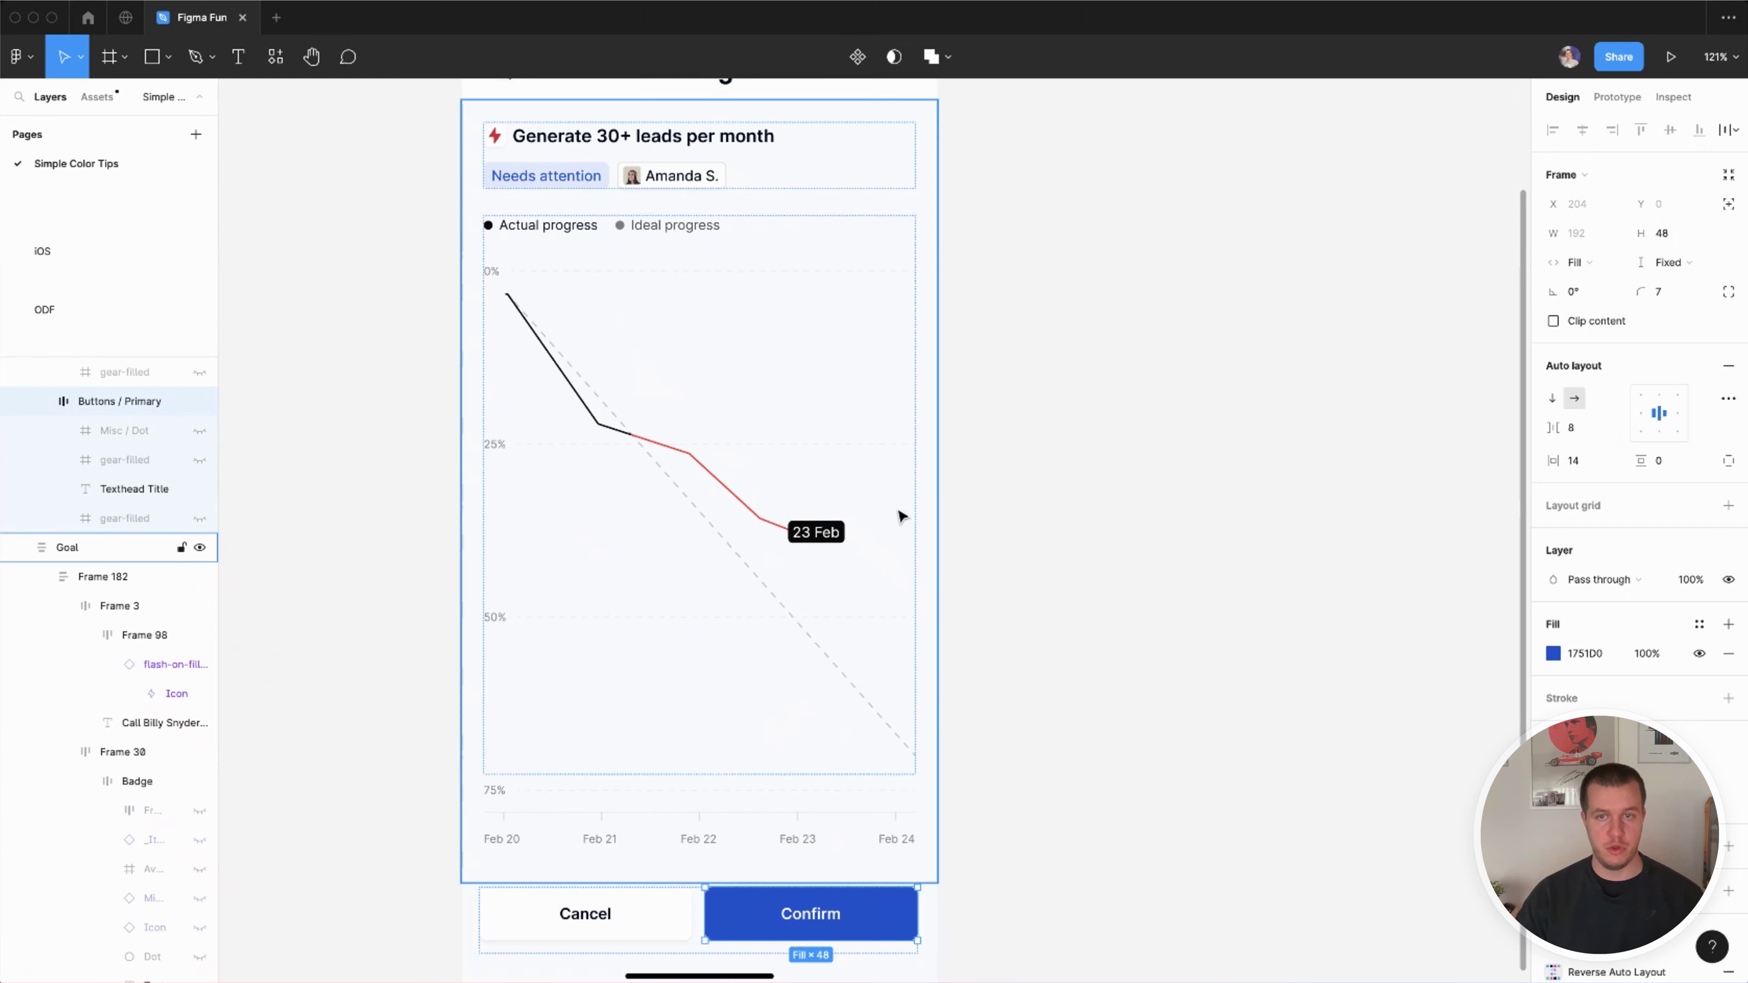
key("i")
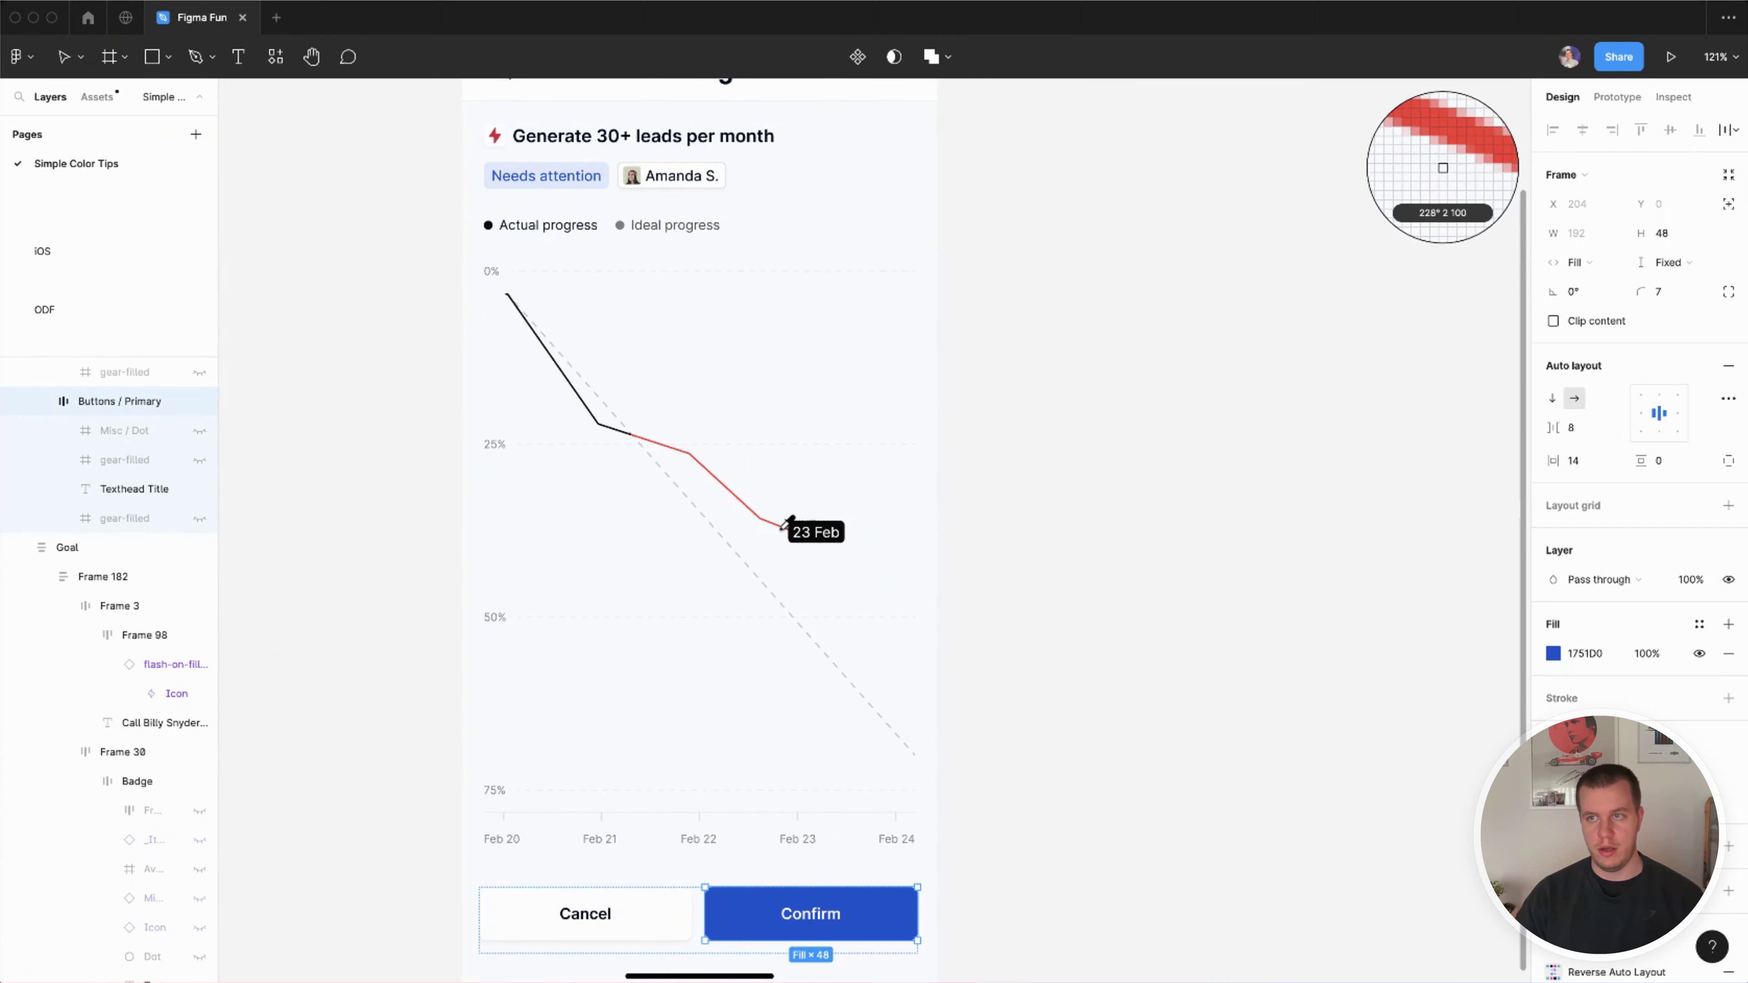
left_click(785, 523)
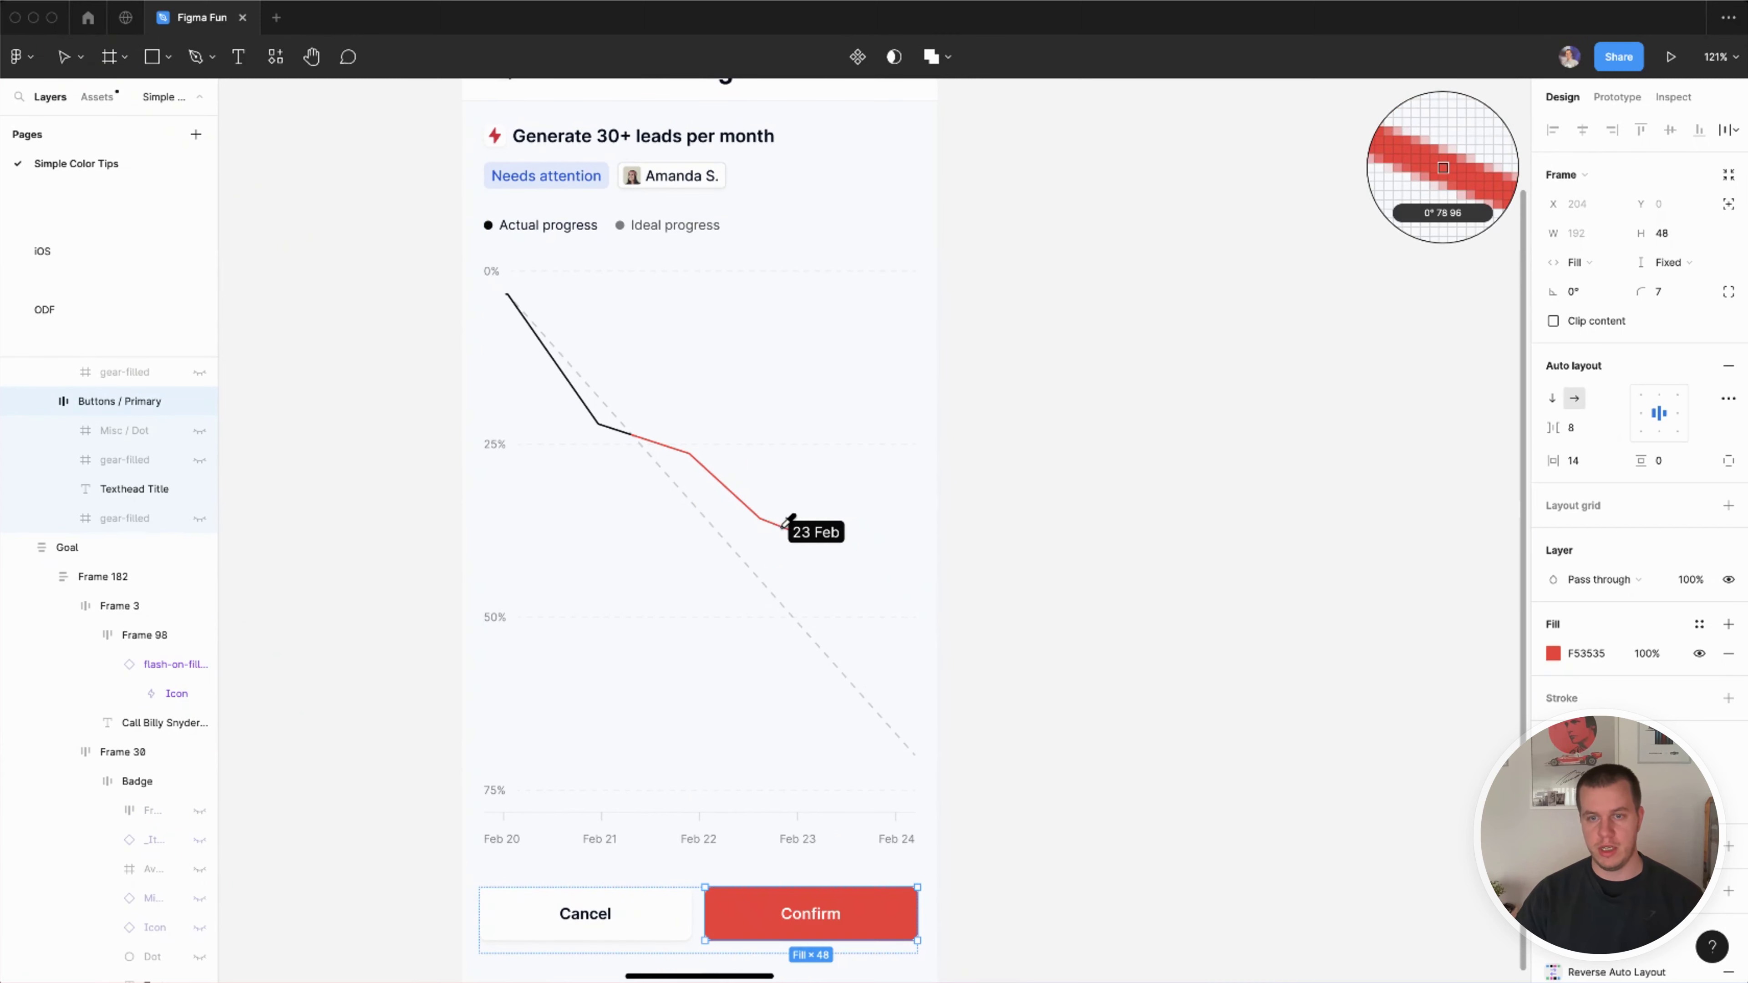
double_click(820, 924)
type("Buy now")
key("Escape")
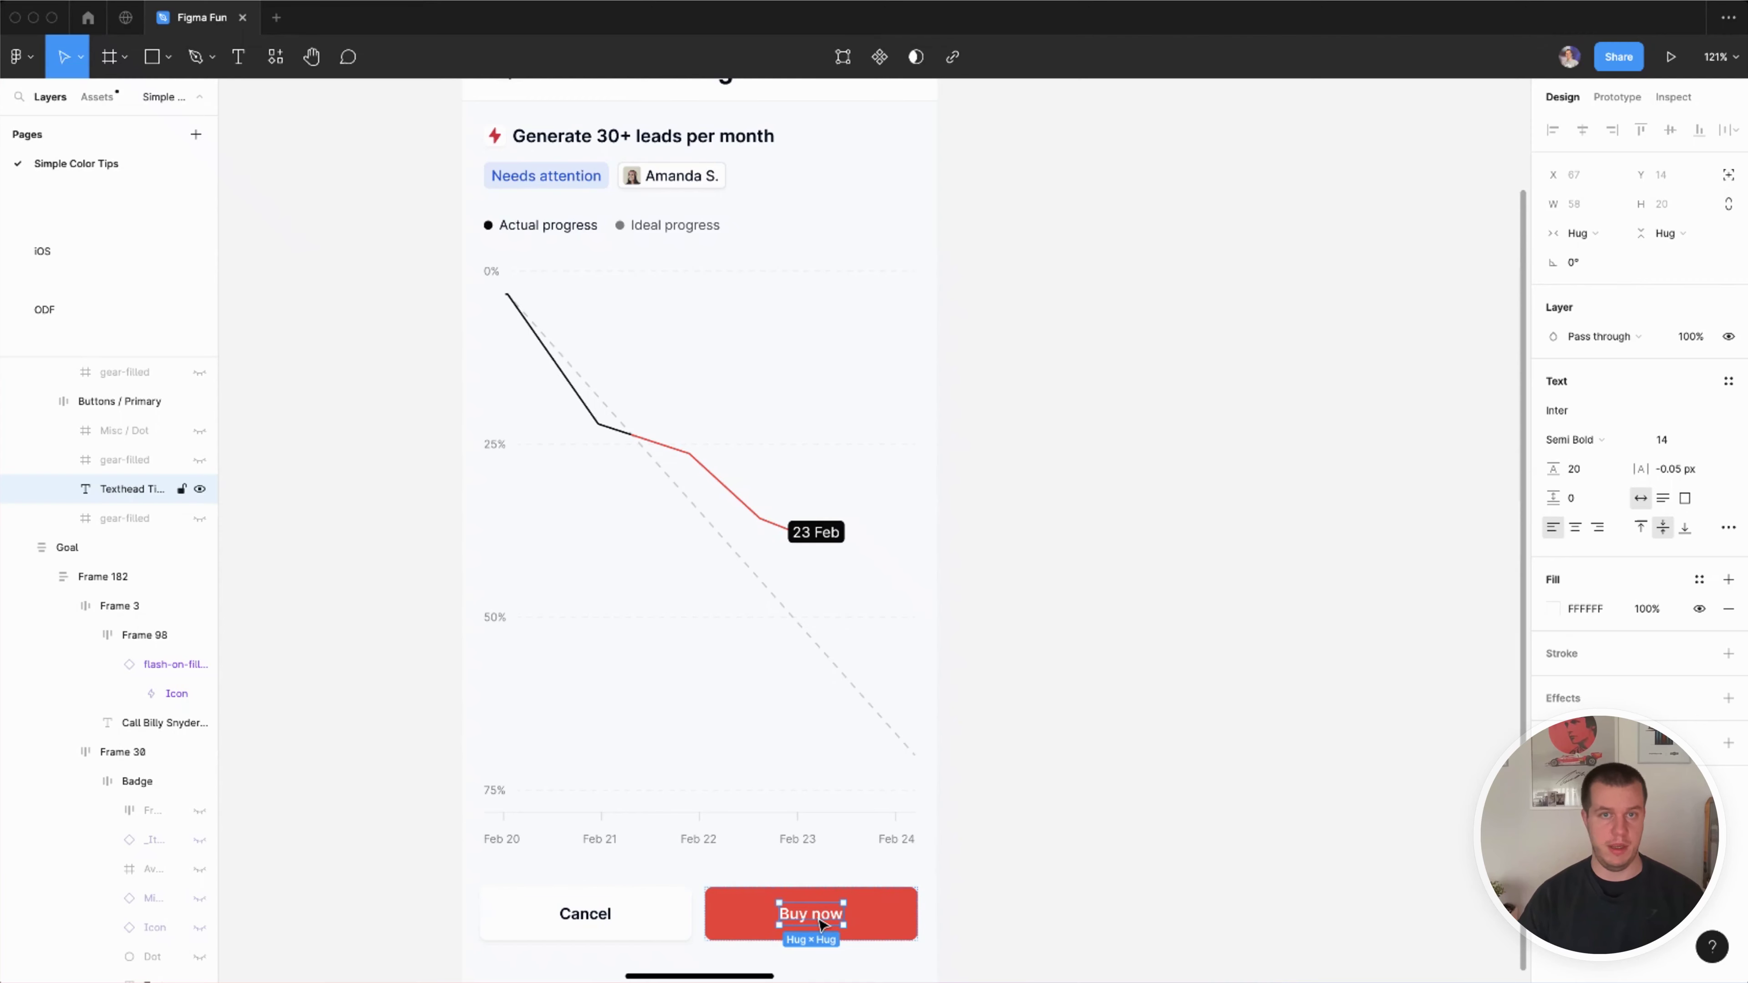
left_click(1098, 787)
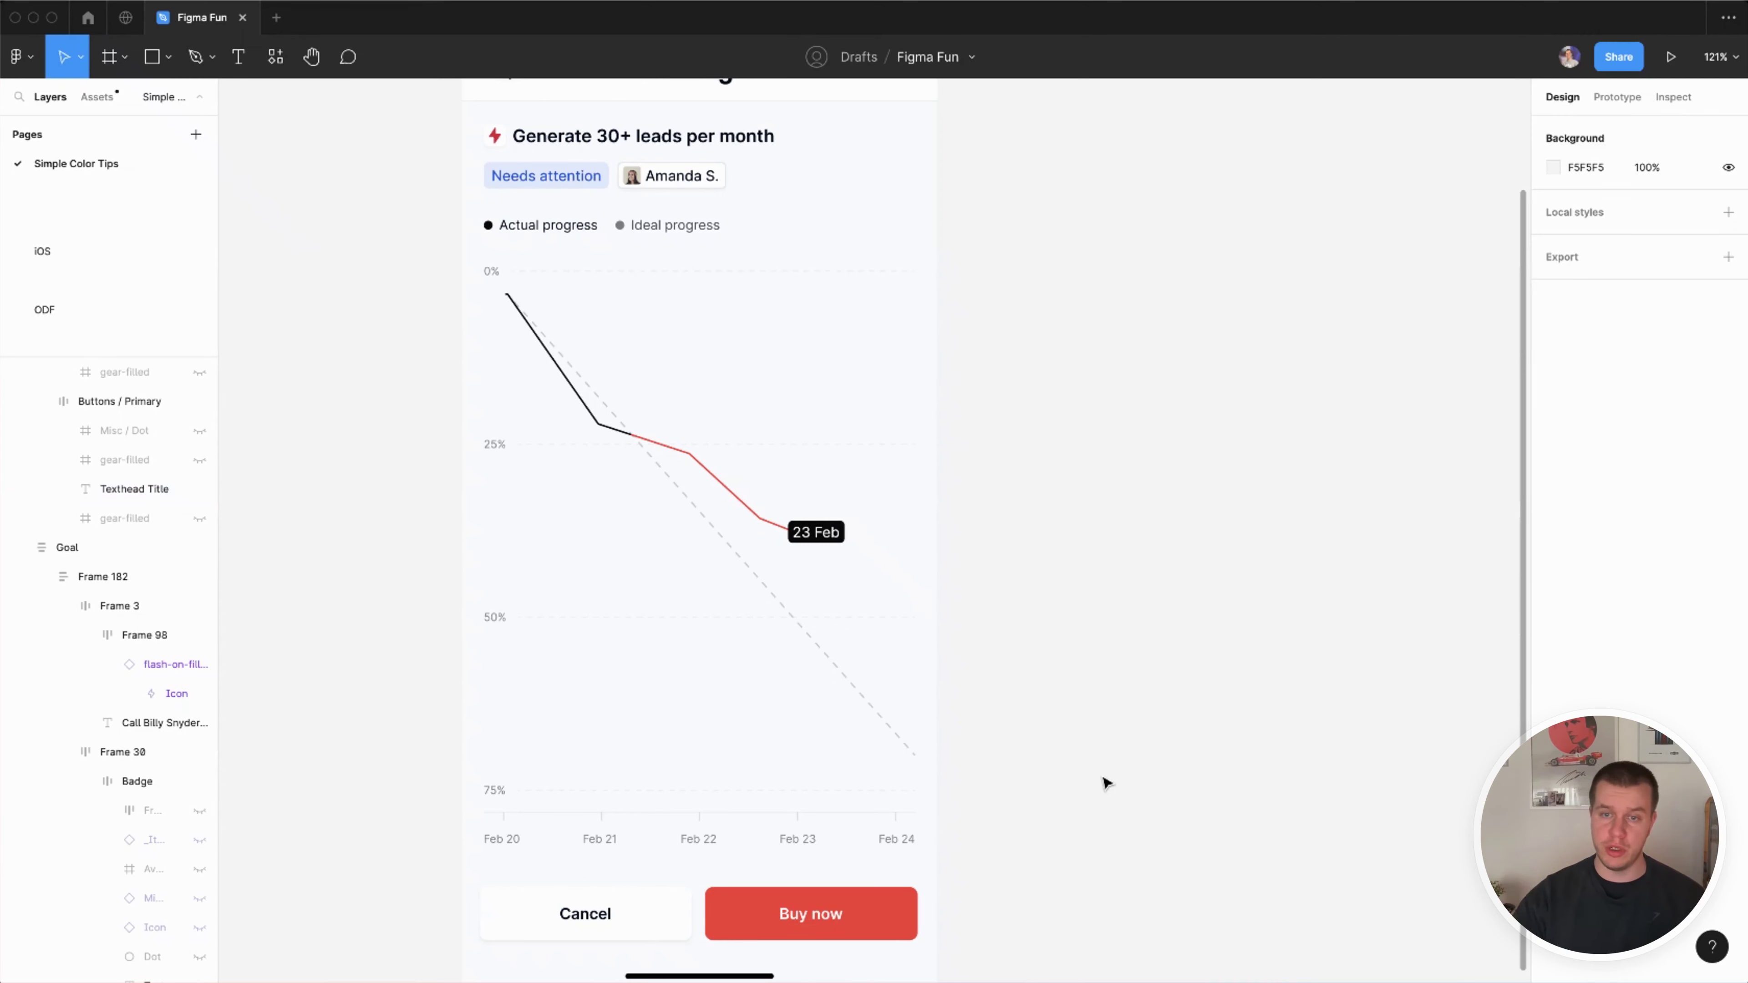
key("ctrl+z")
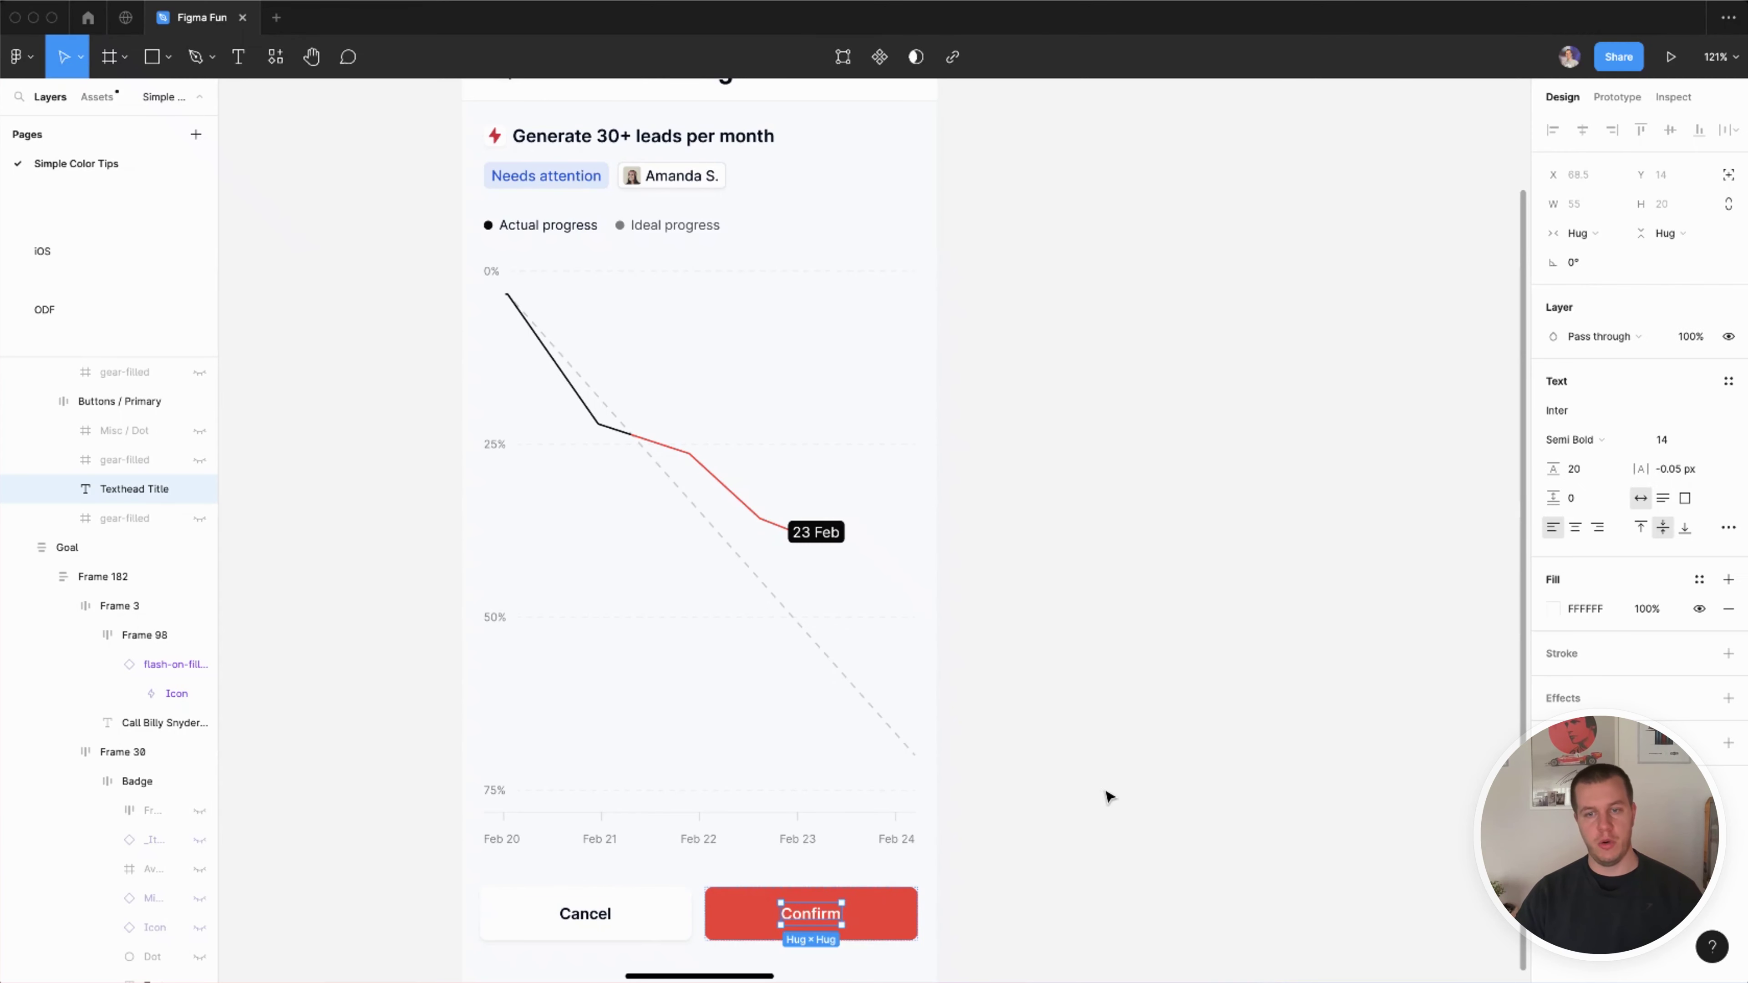
key("ctrl+z")
key("ctrl+z")
left_click(1125, 789)
Step: Zoom to 100% (Shift+0), pan over to frame 2.02 and select its Purchases pill
scroll(802, 421, "down", 3)
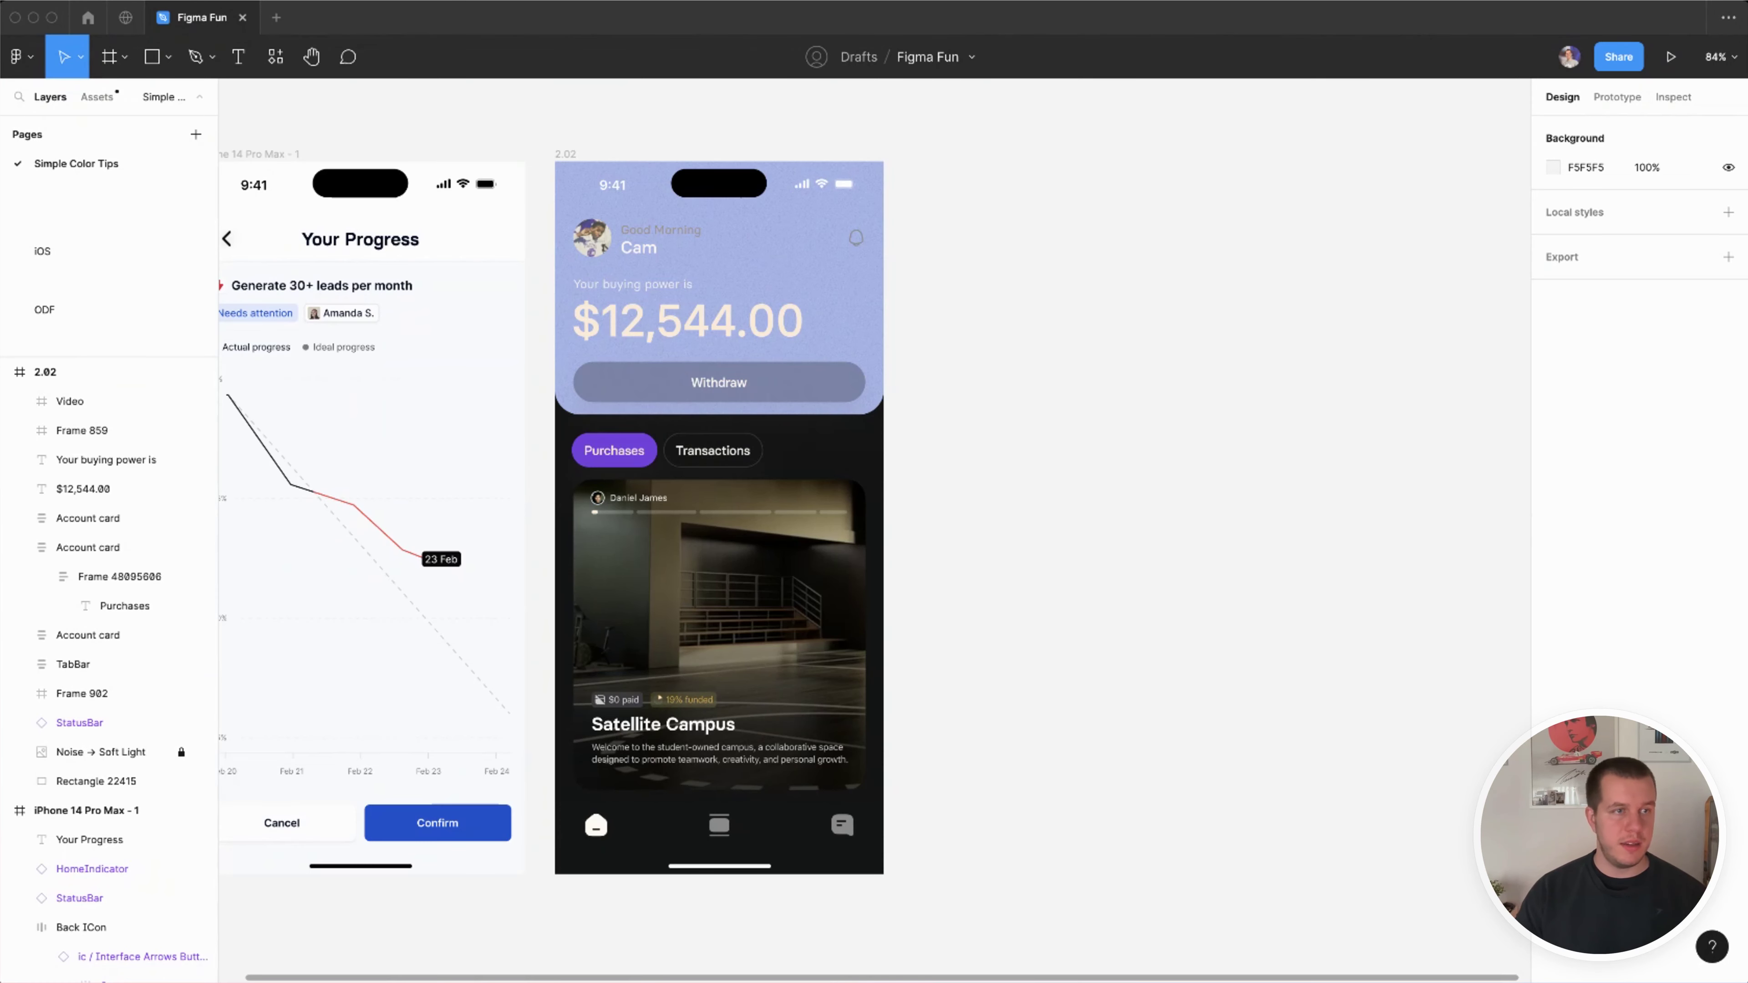
left_click(1263, 555)
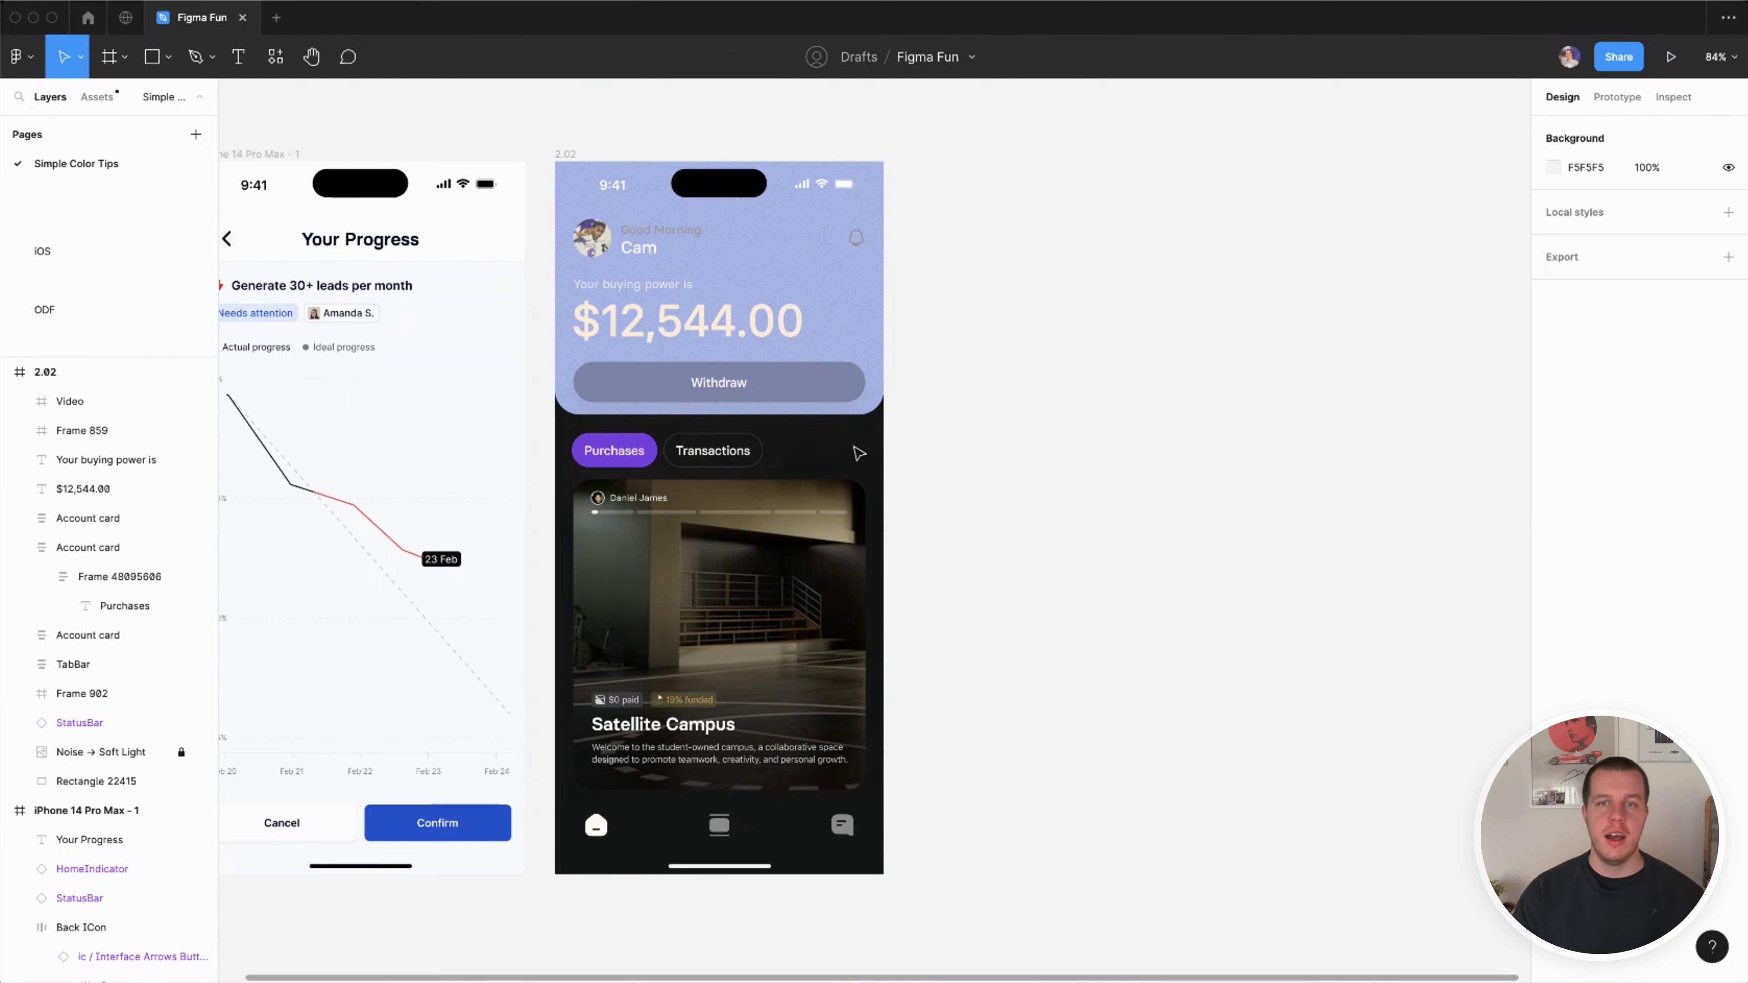
scroll(1257, 574, "left", 1)
scroll(1257, 574, "up", 1)
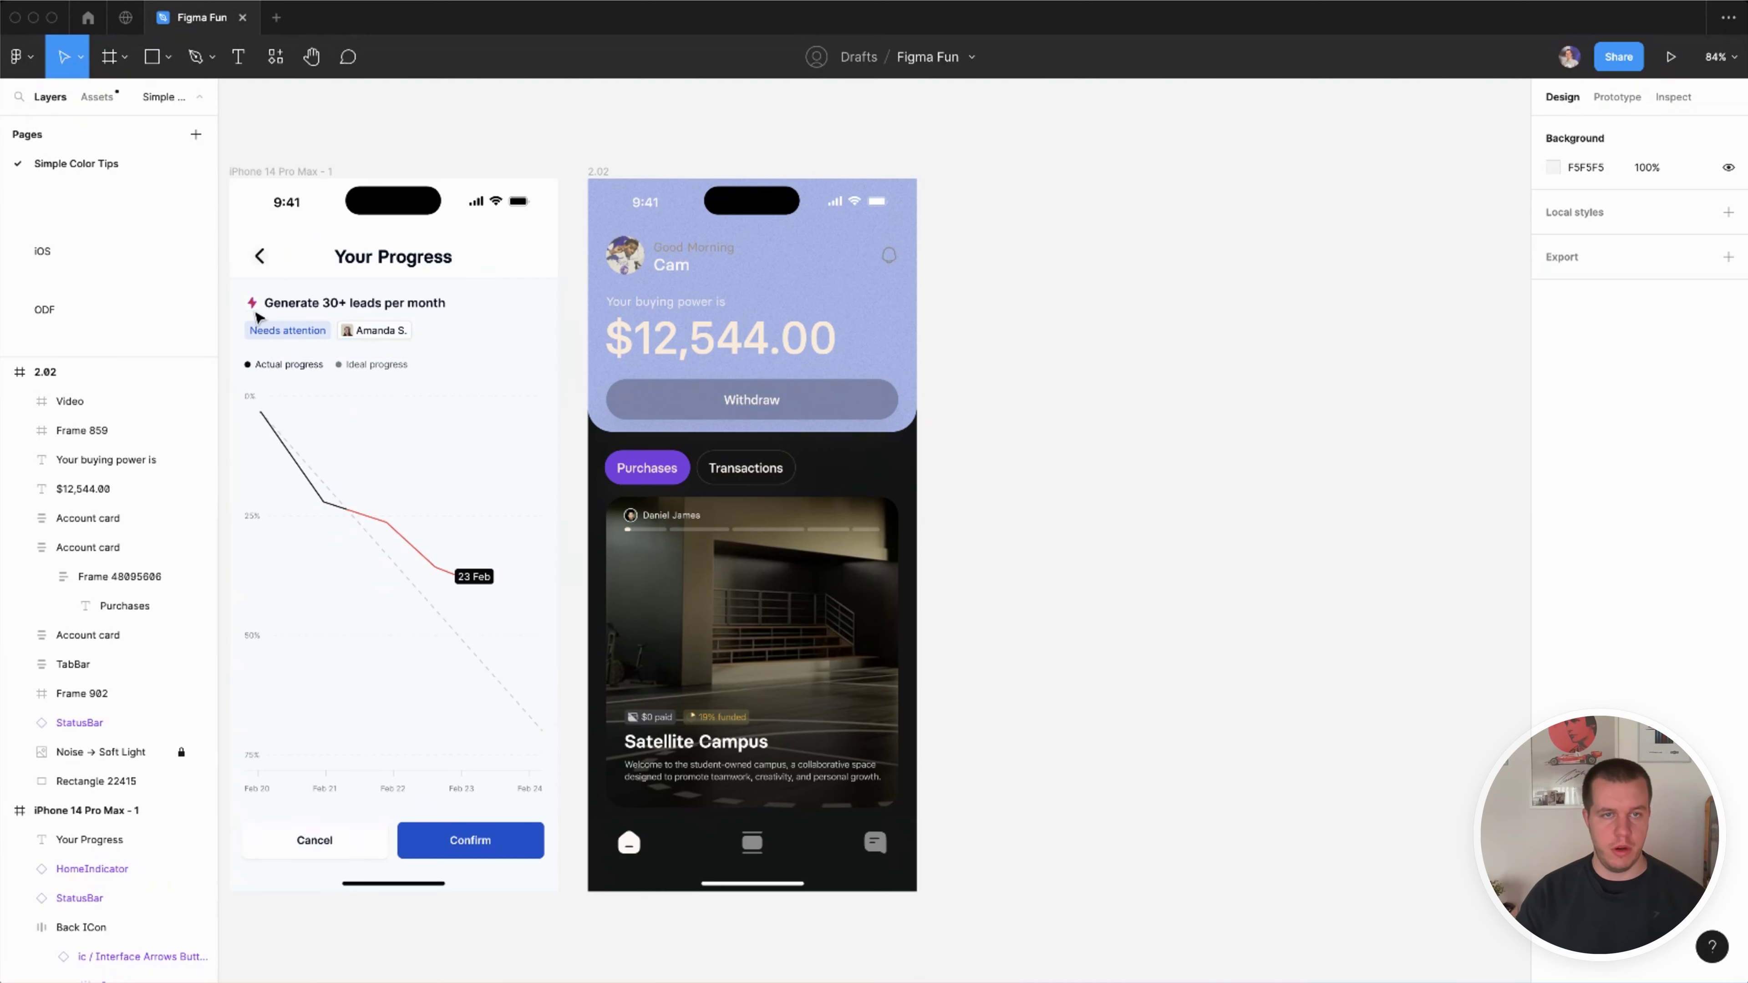
key("shift+0")
scroll(346, 402, "left", 1)
left_click_drag(664, 436, 337, 424)
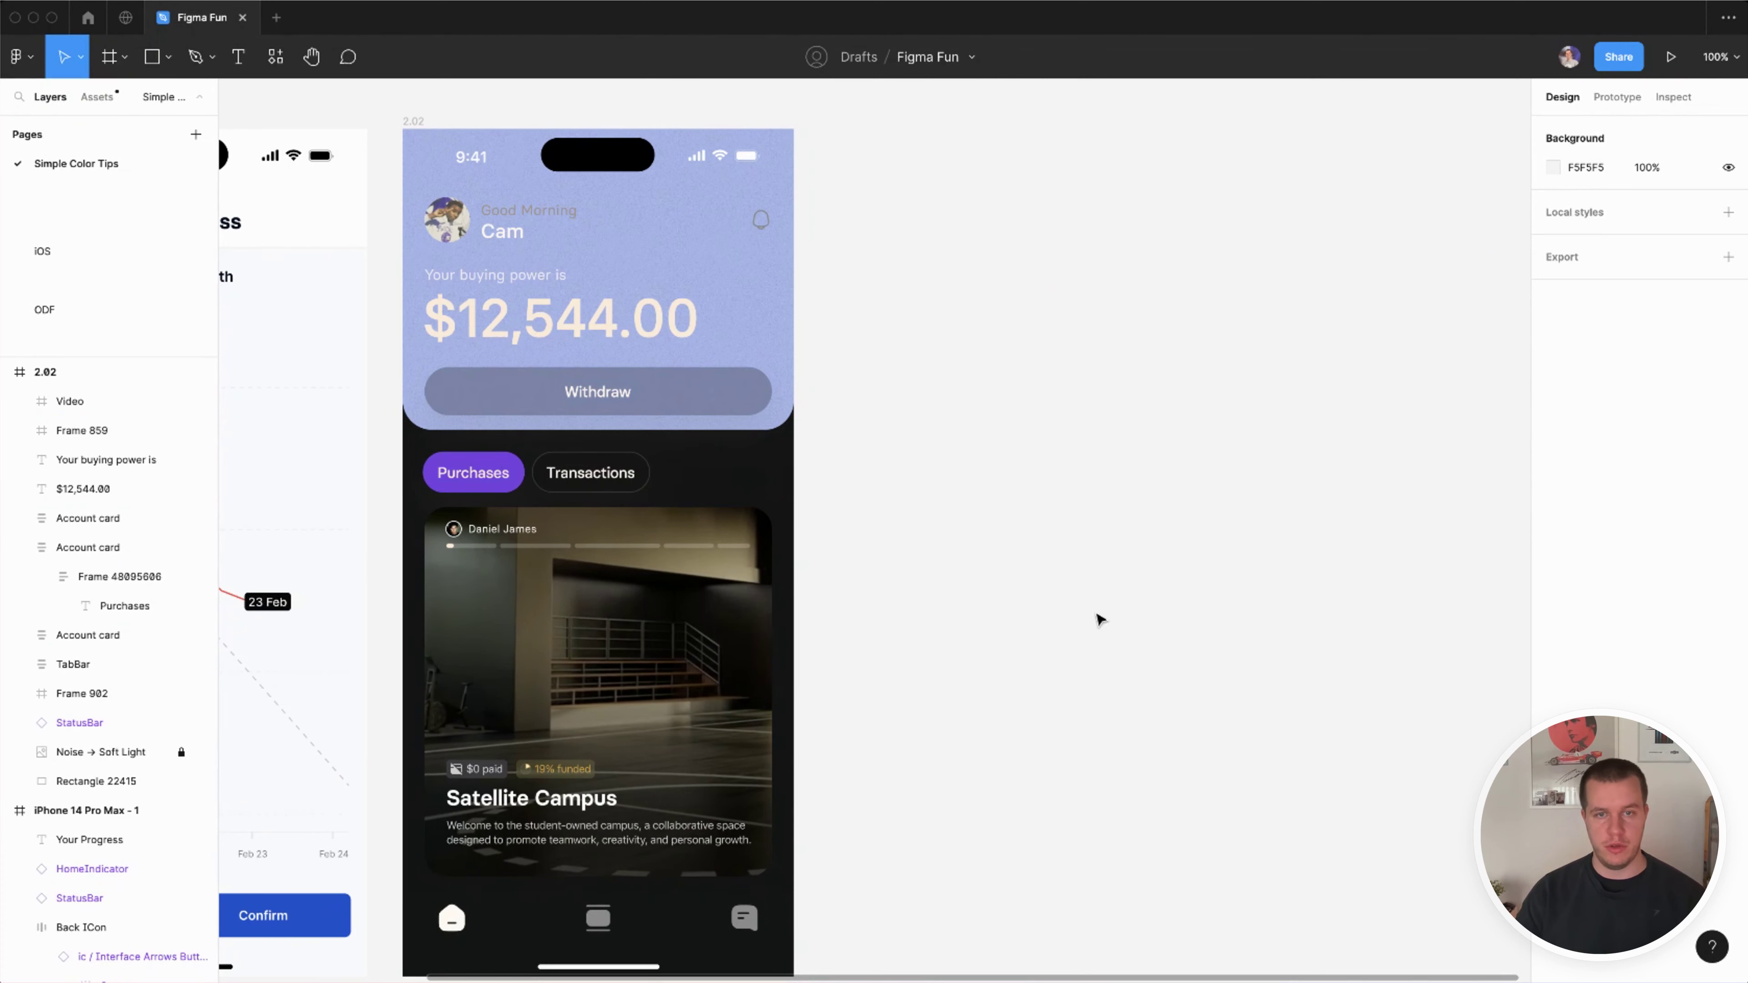
left_click(482, 486)
Step: Eyedrop beige onto the Purchases pill and black onto its Purchases label
scroll(413, 516, "up", 5)
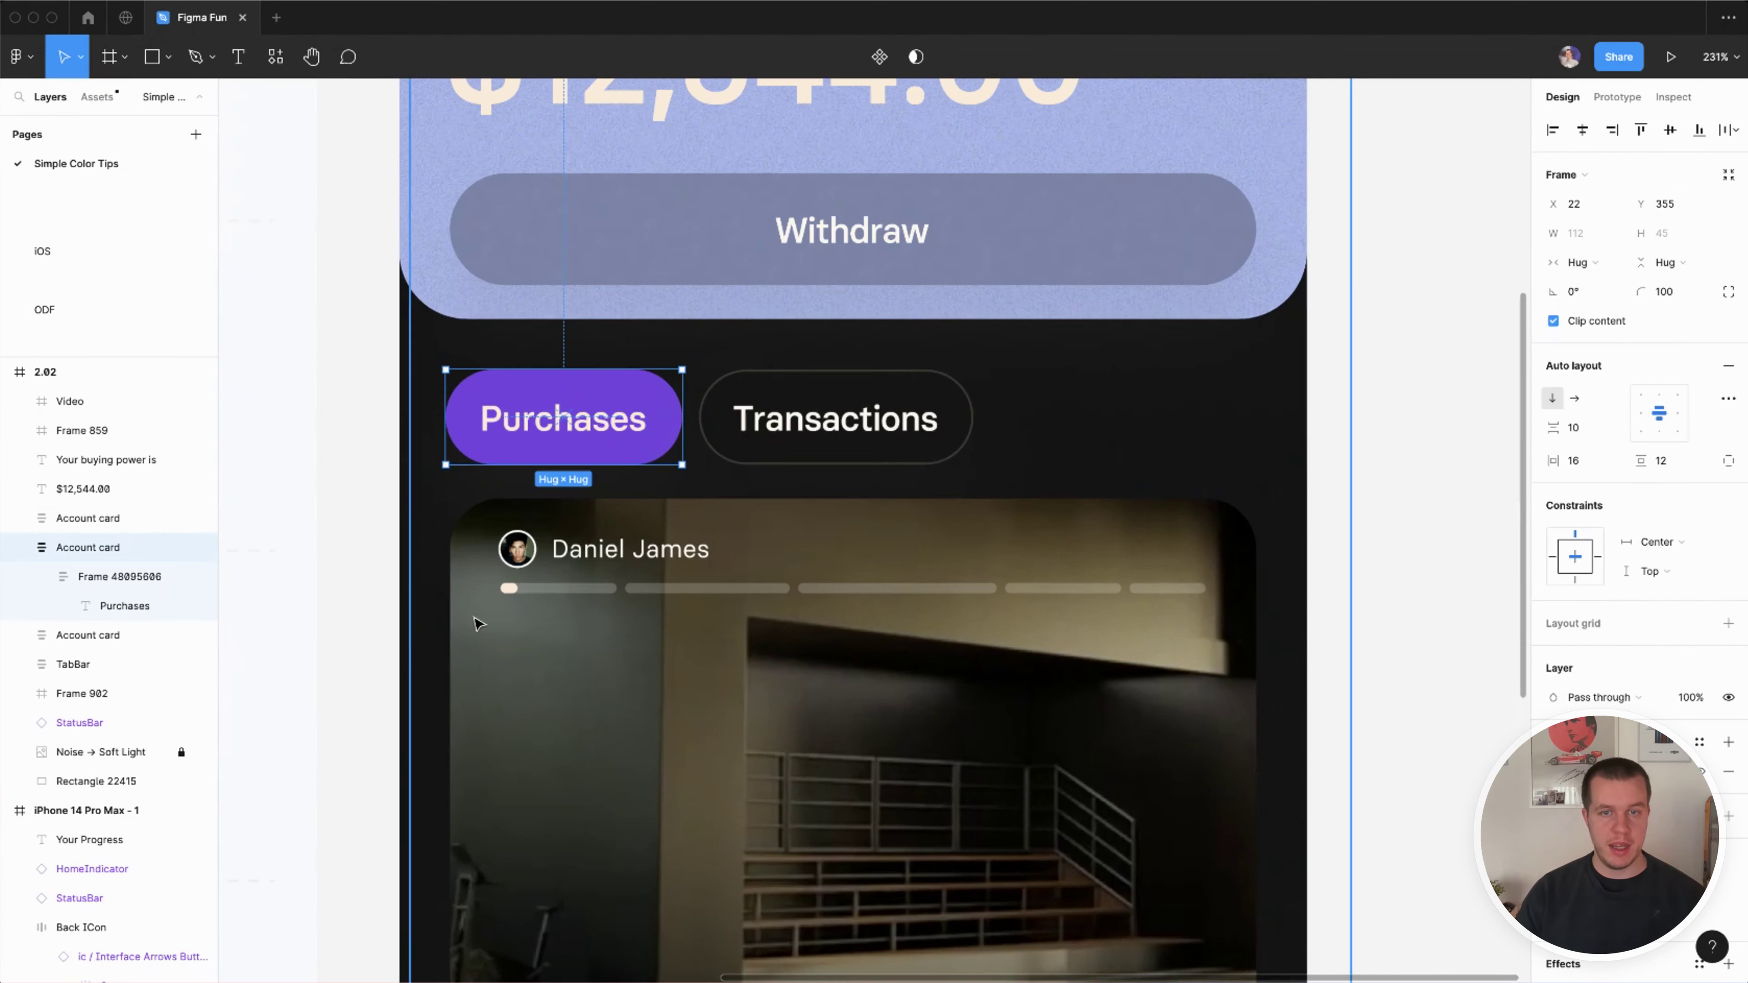
key("i")
left_click(508, 588)
scroll(619, 579, "down", 5)
left_click(623, 506, "super")
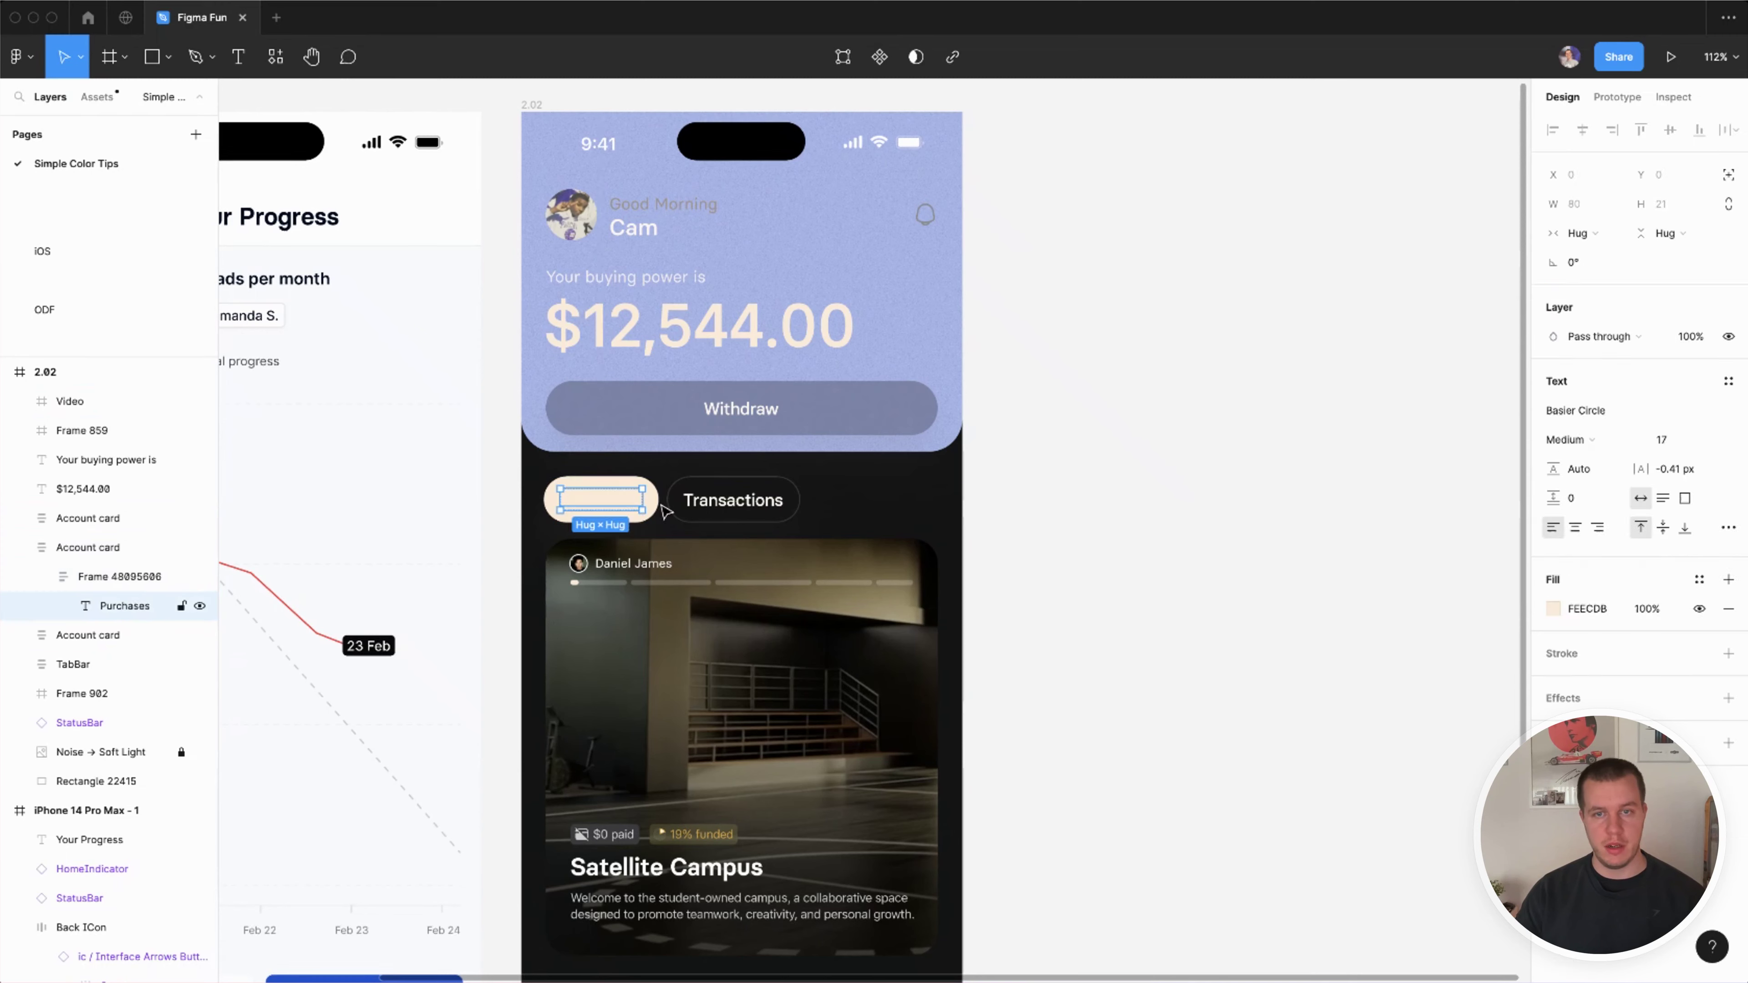
key("i")
left_click(854, 497)
Step: Eyedrop the screen's near-black onto the blue header card, Rectangle 22415
left_click(1139, 531)
left_click_drag(1139, 531, 991, 680)
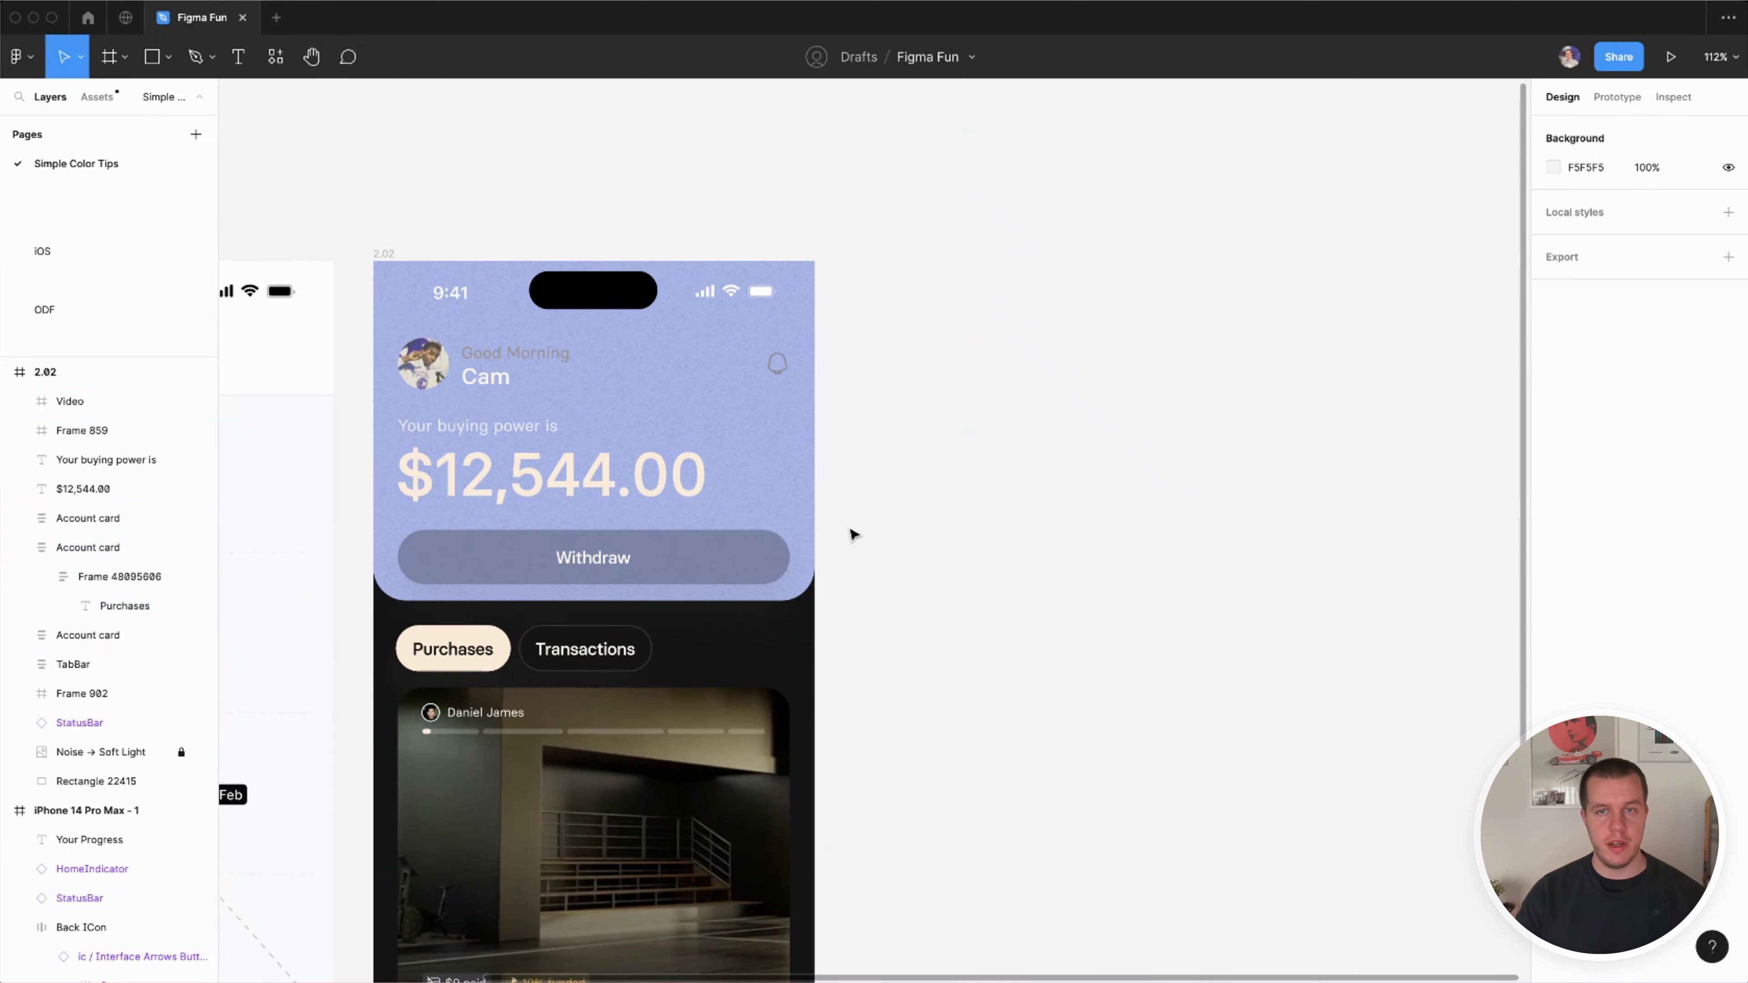
left_click(802, 539)
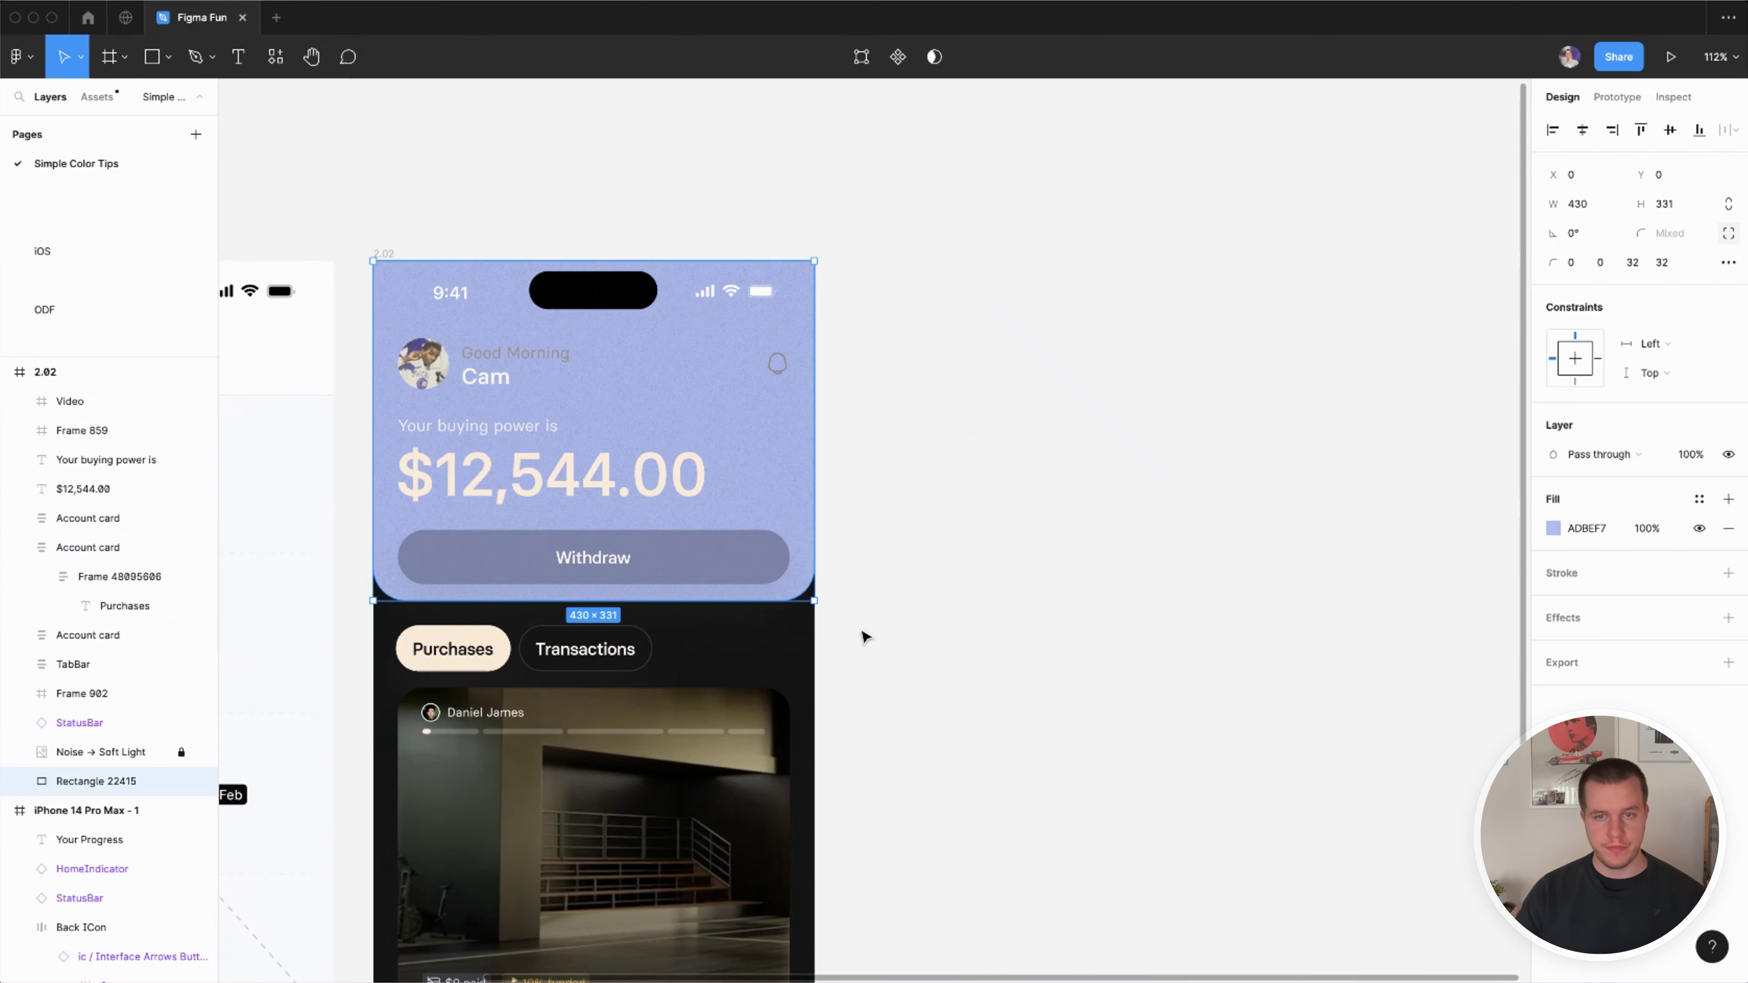
key("i")
left_click(740, 635)
left_click(1093, 646)
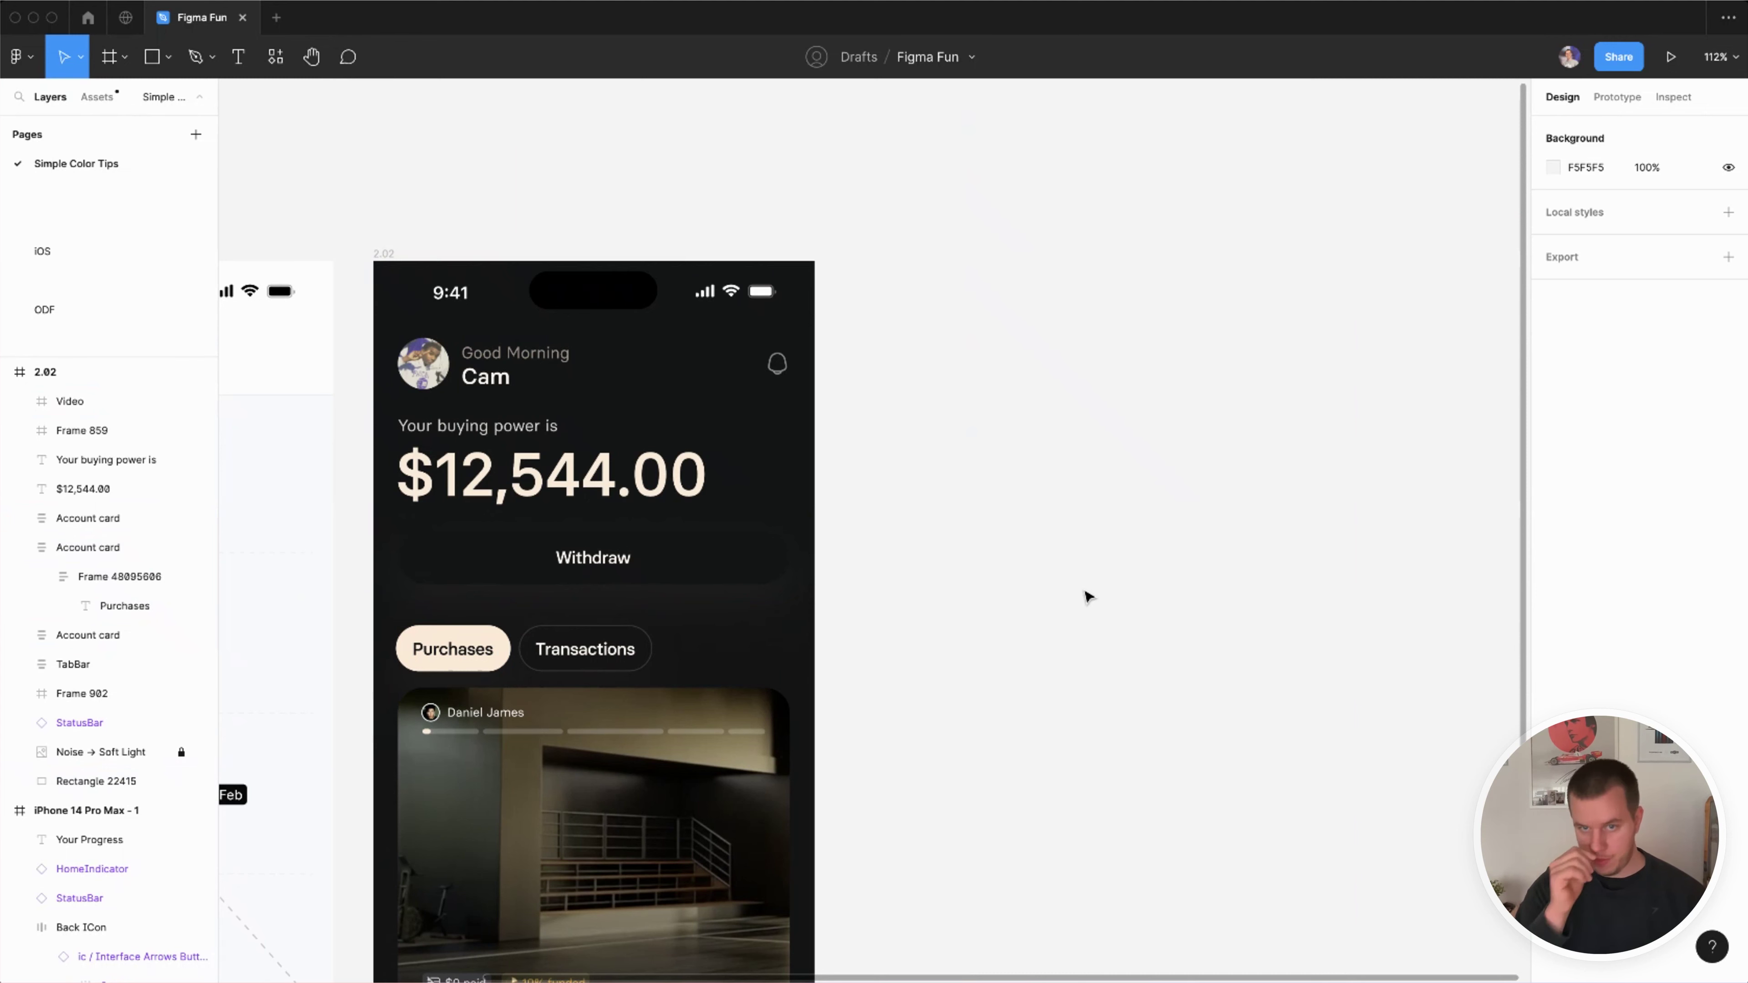
Step: Darken the header card's fill to warm brown 2B221A (HSB 29, 39, 17)
left_click(804, 473)
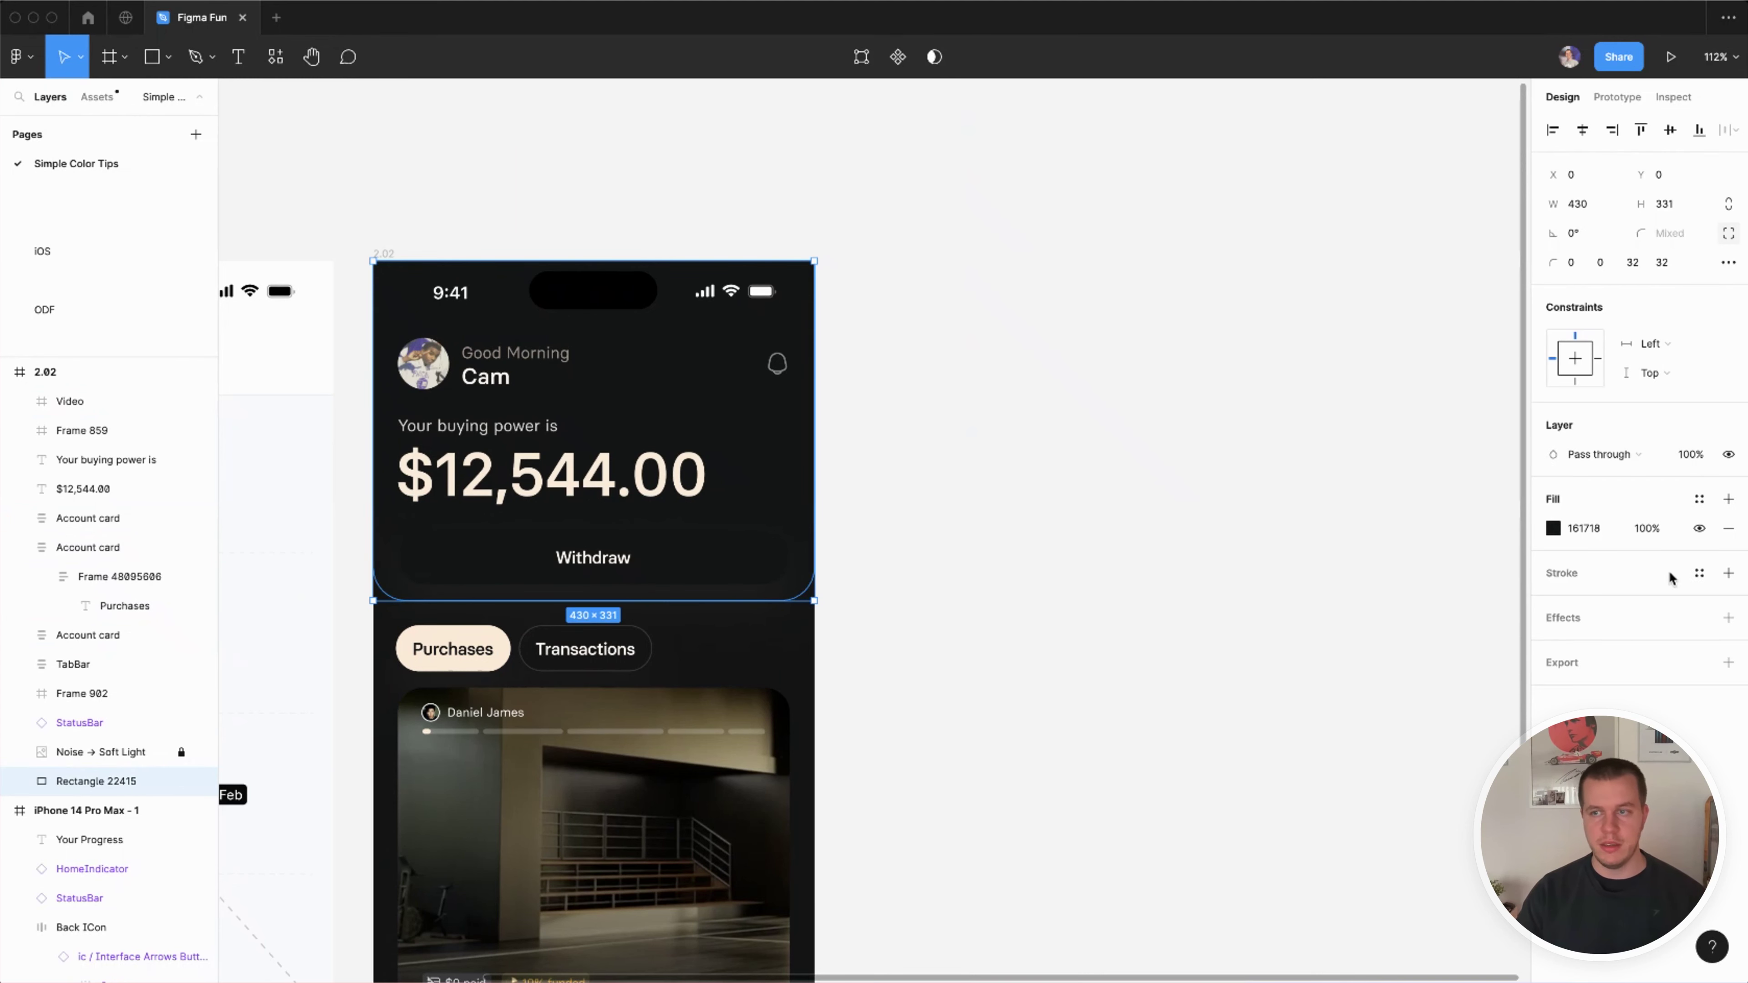
left_click(1554, 529)
key("i")
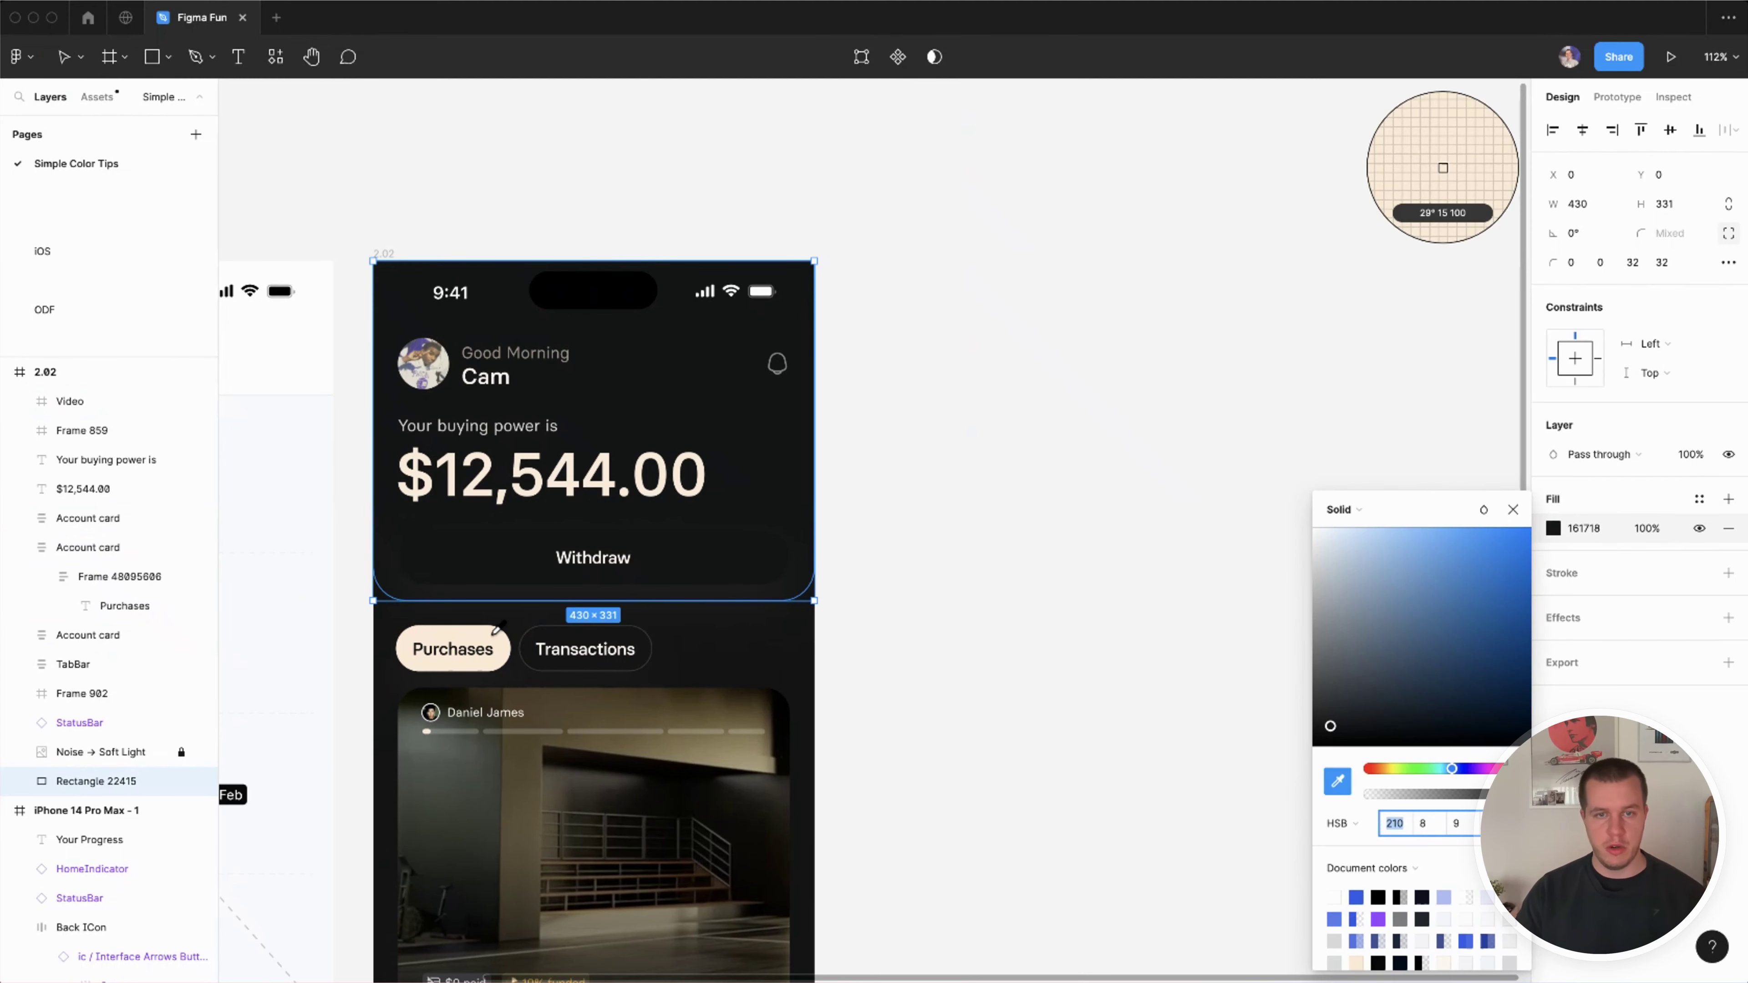
left_click(1444, 168)
left_click_drag(1340, 554, 1401, 714)
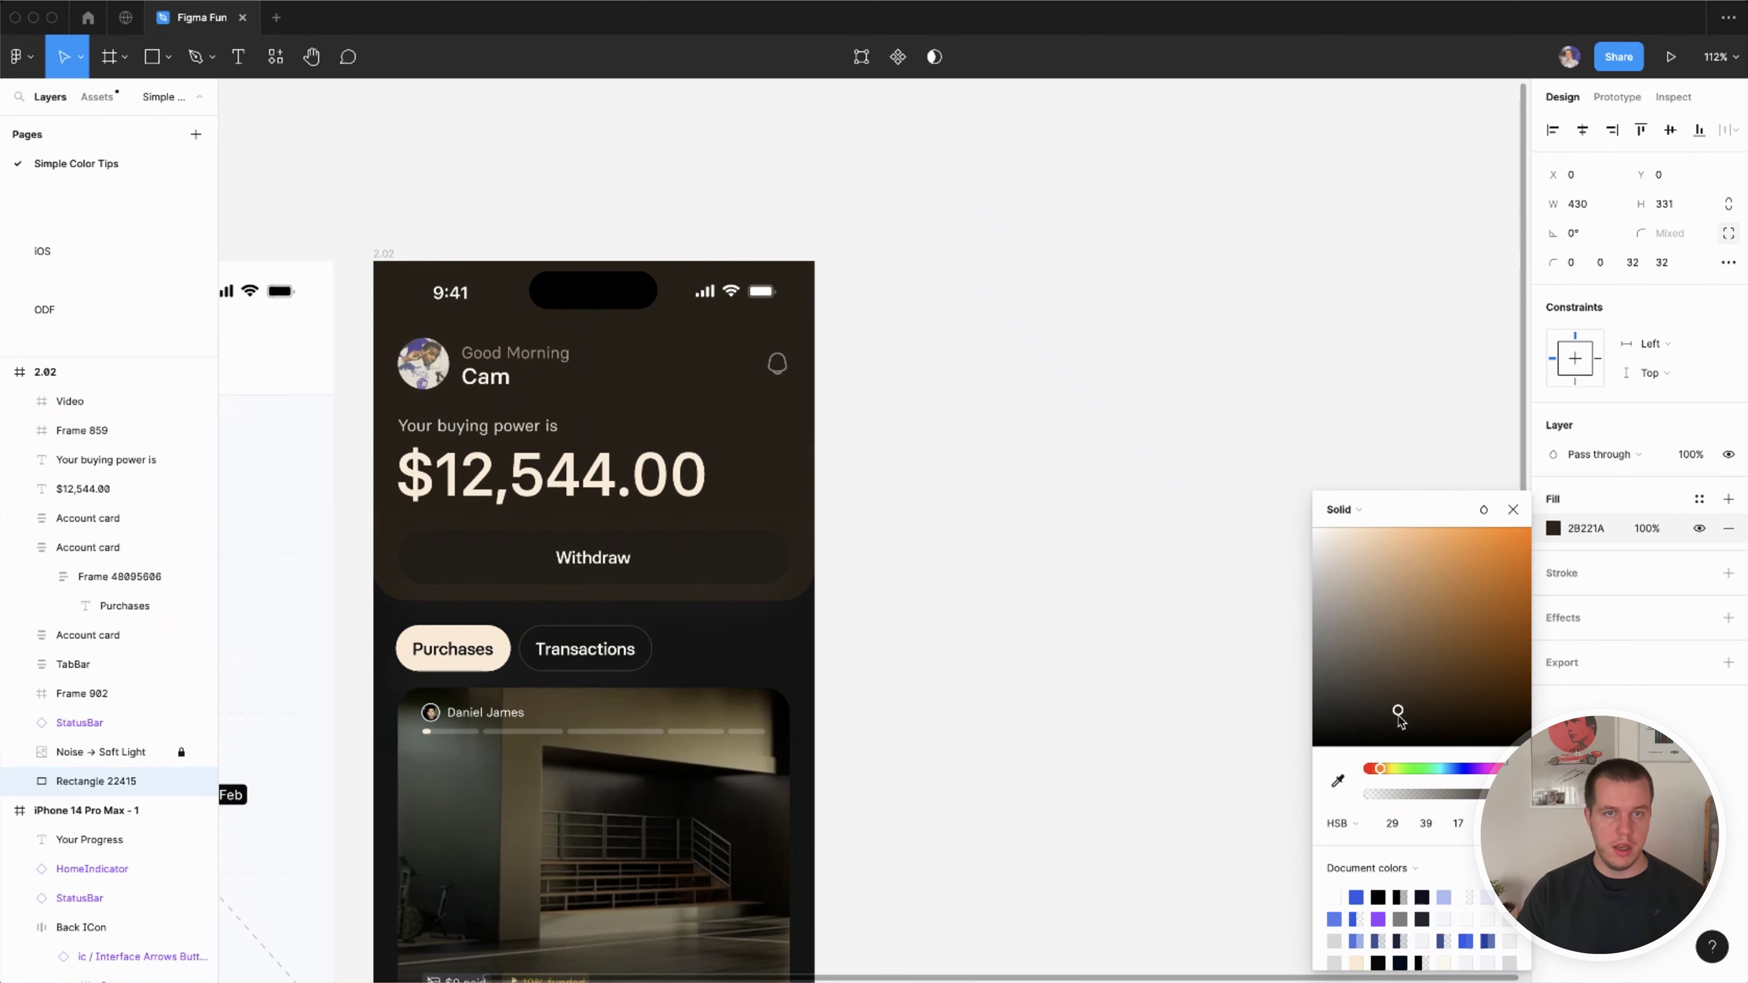
left_click(1159, 675)
left_click_drag(1039, 685, 1184, 610)
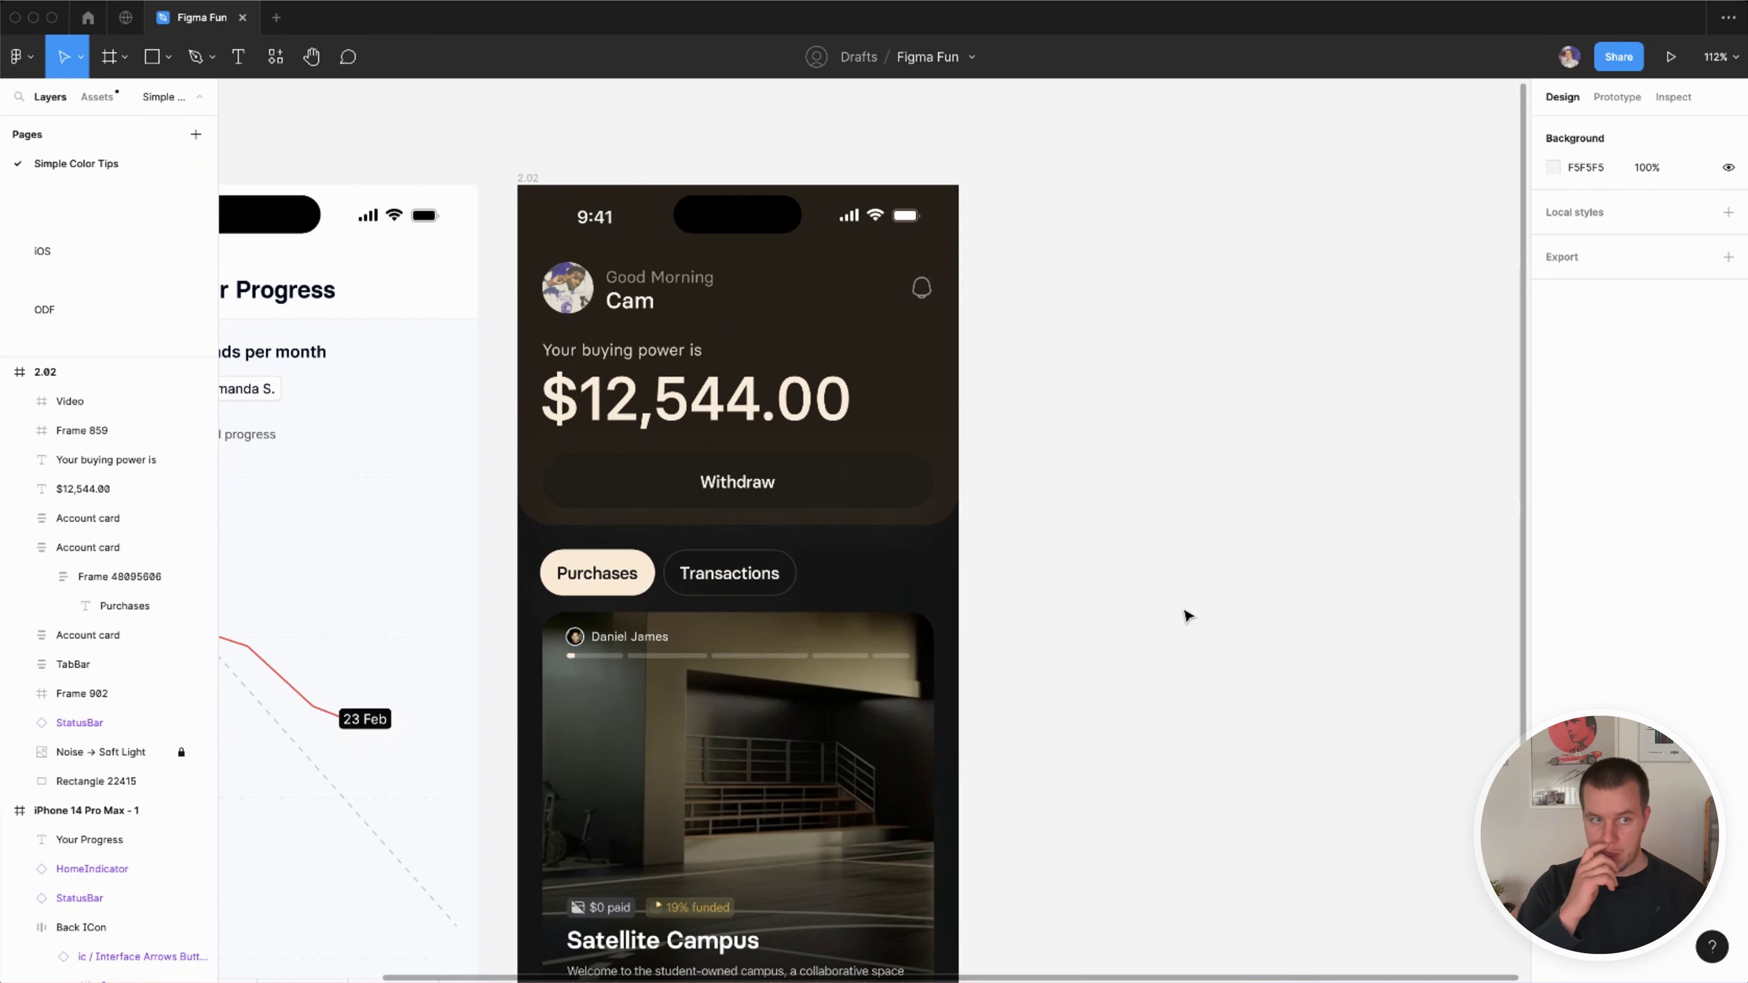
scroll(1187, 615, "down", 1)
scroll(1186, 614, "down", 5)
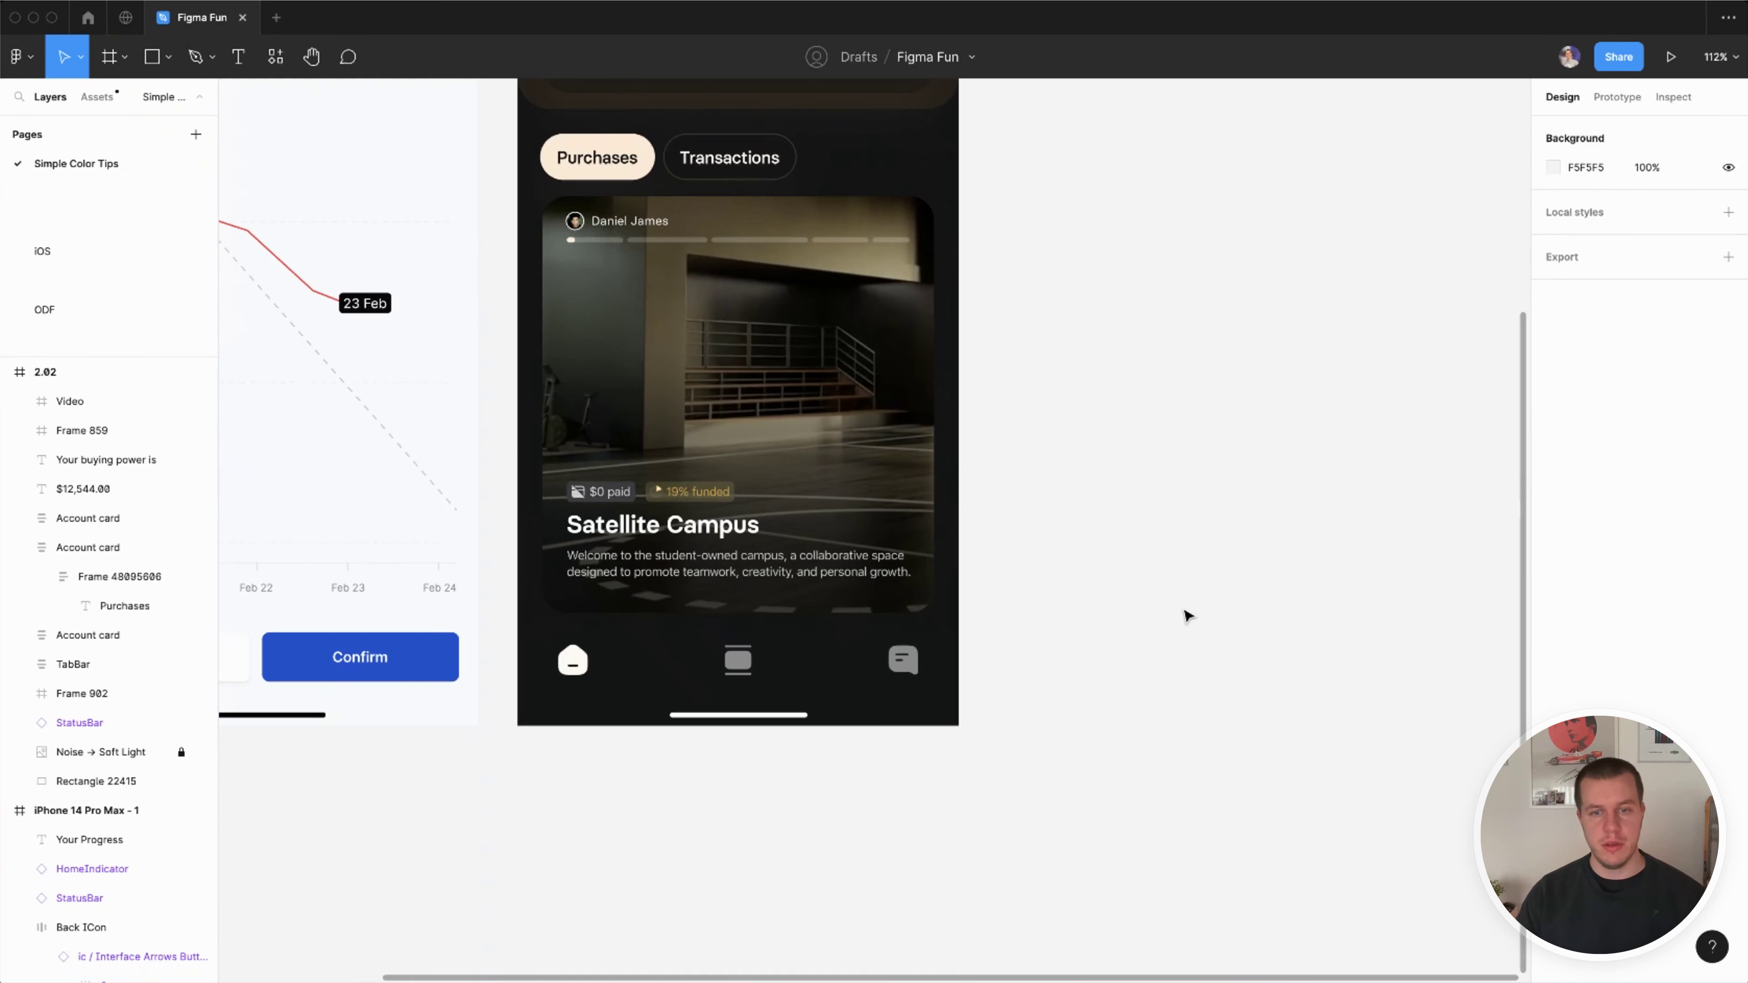
scroll(1233, 577, "up", 6)
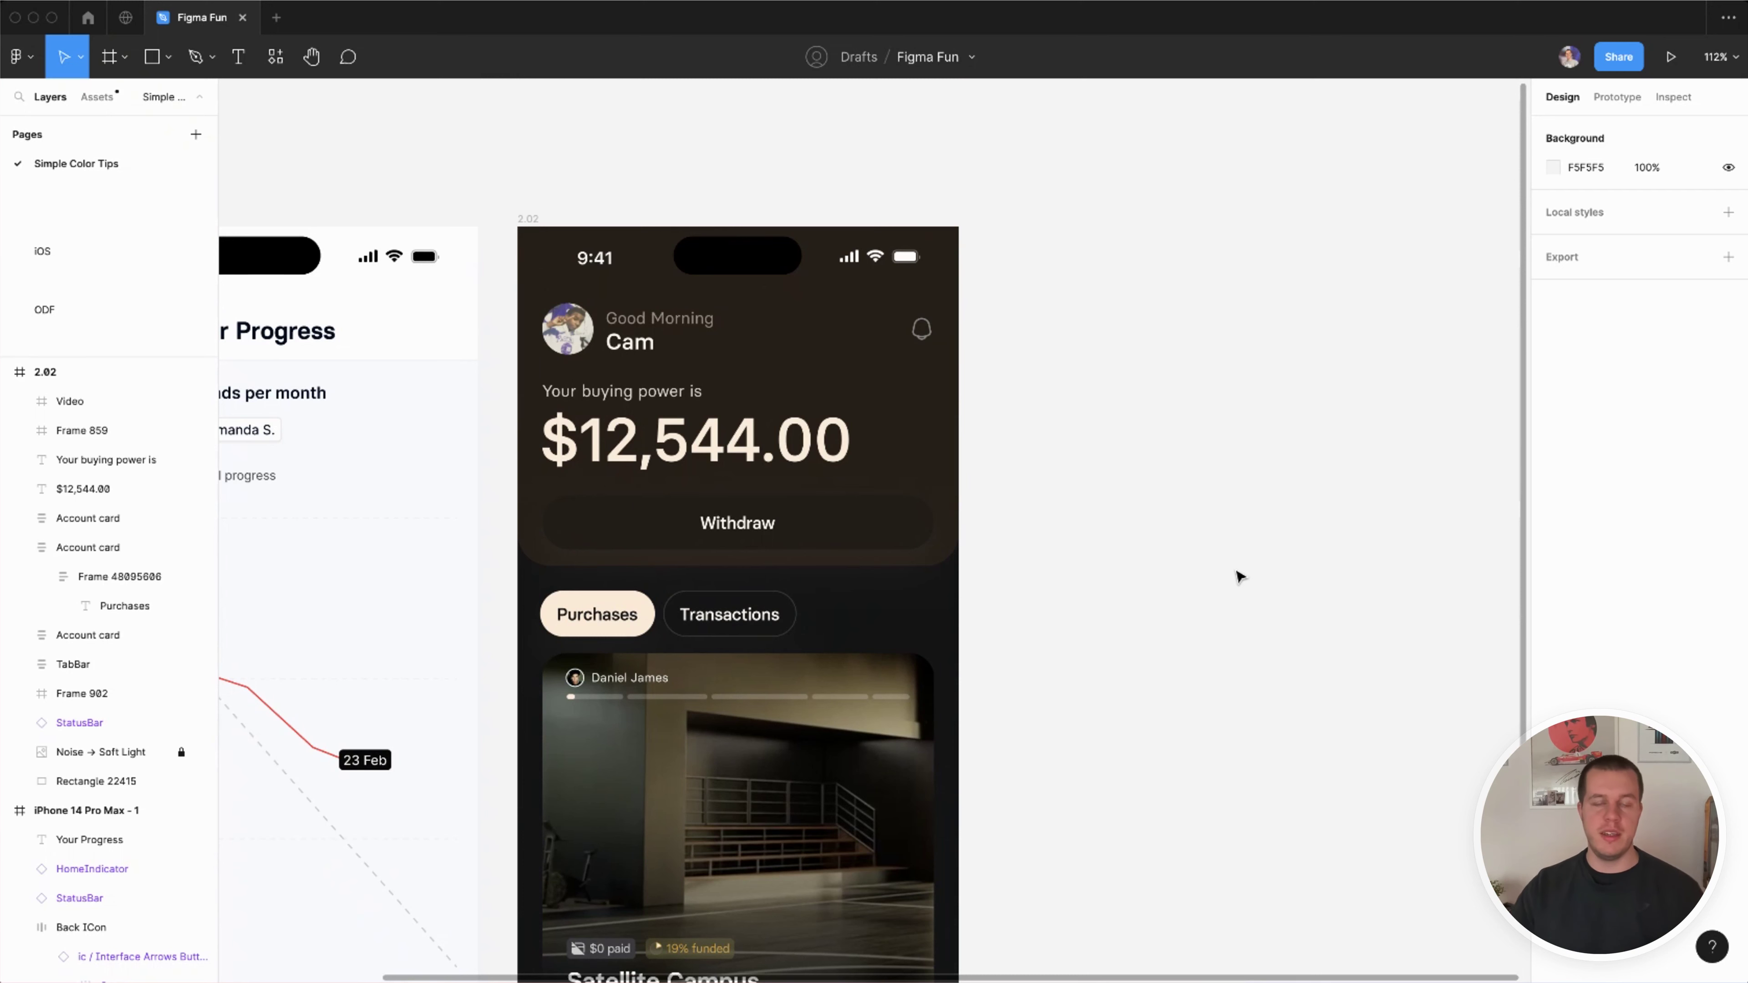
Step: Lower the $12,544.00 balance text's saturation to a paler cream
left_click(813, 469)
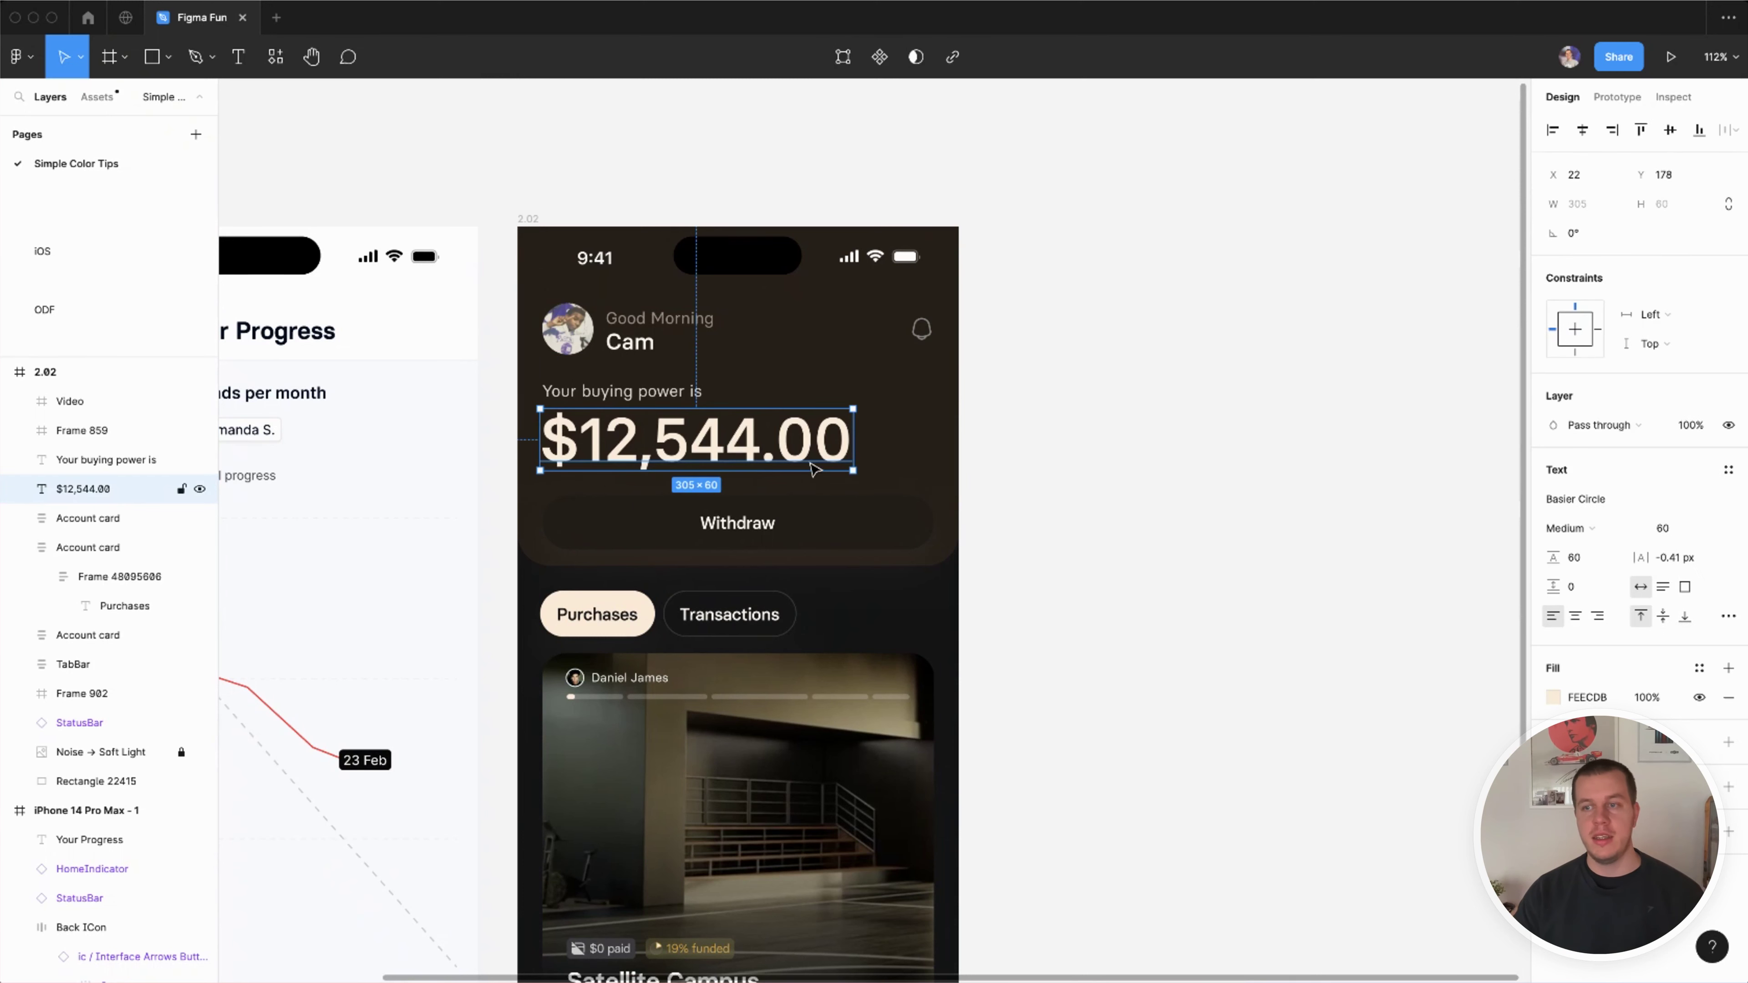
left_click(1553, 697)
left_click_drag(1332, 536, 1329, 533)
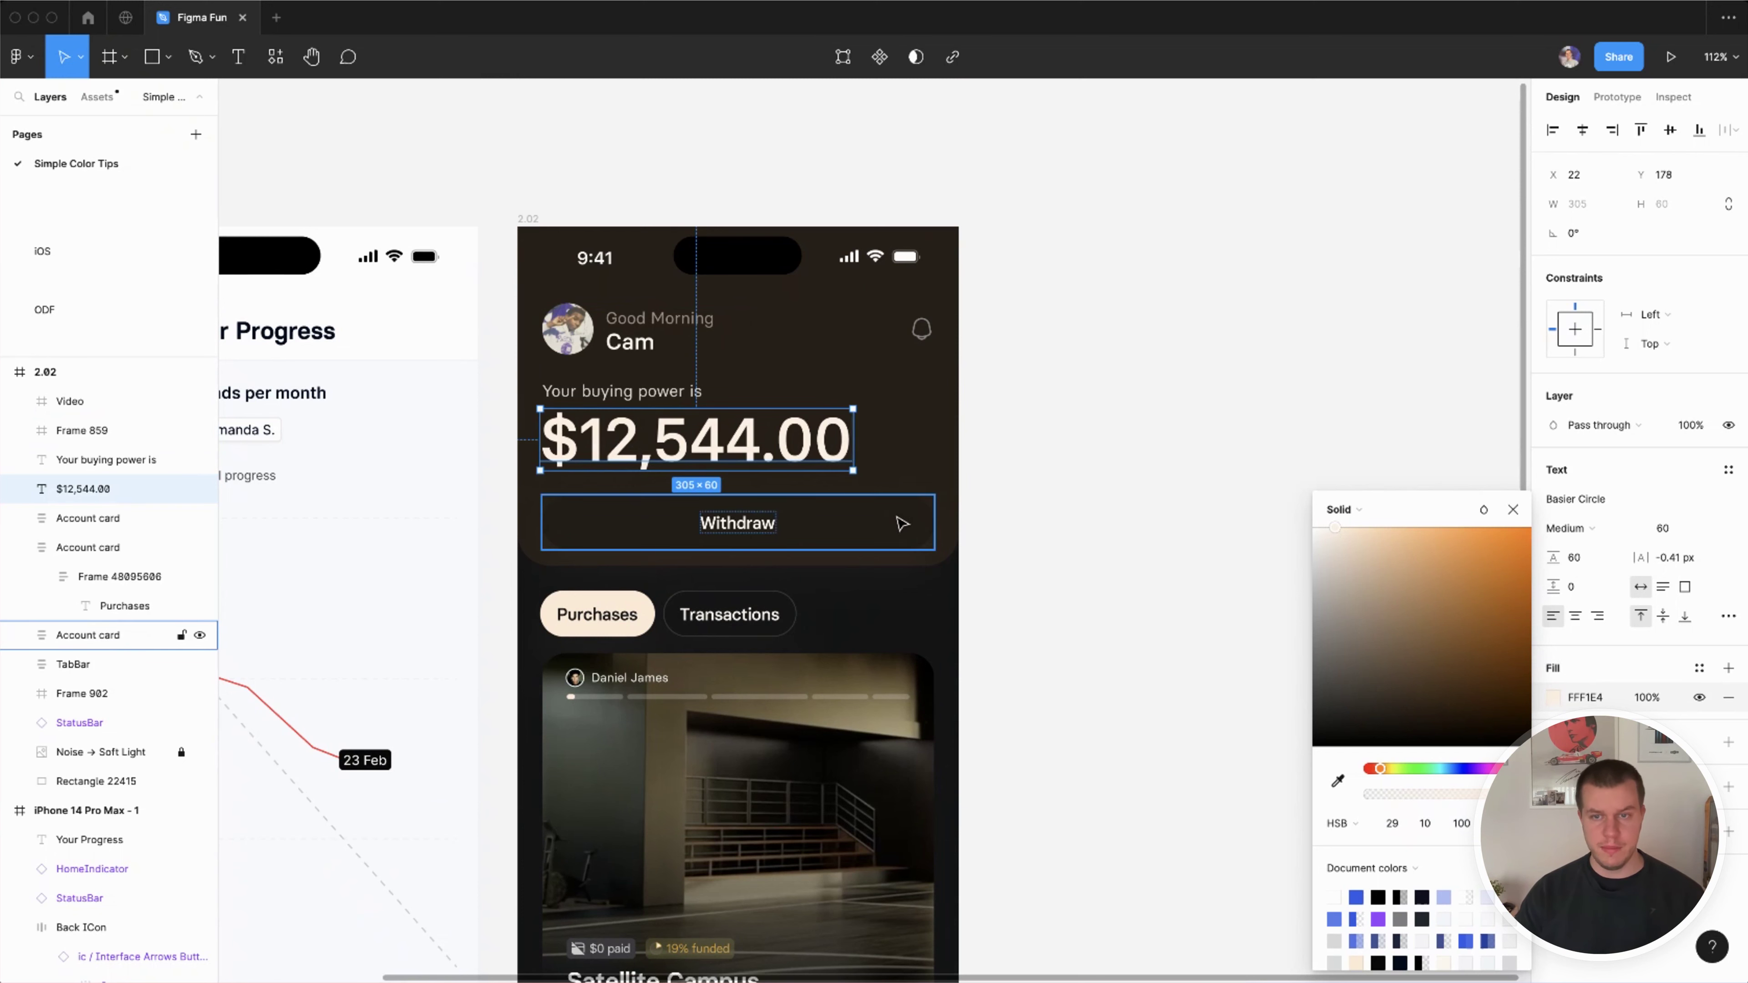
Step: Add a stroke to the Withdraw button in the Purchases pill's cream
left_click(902, 524)
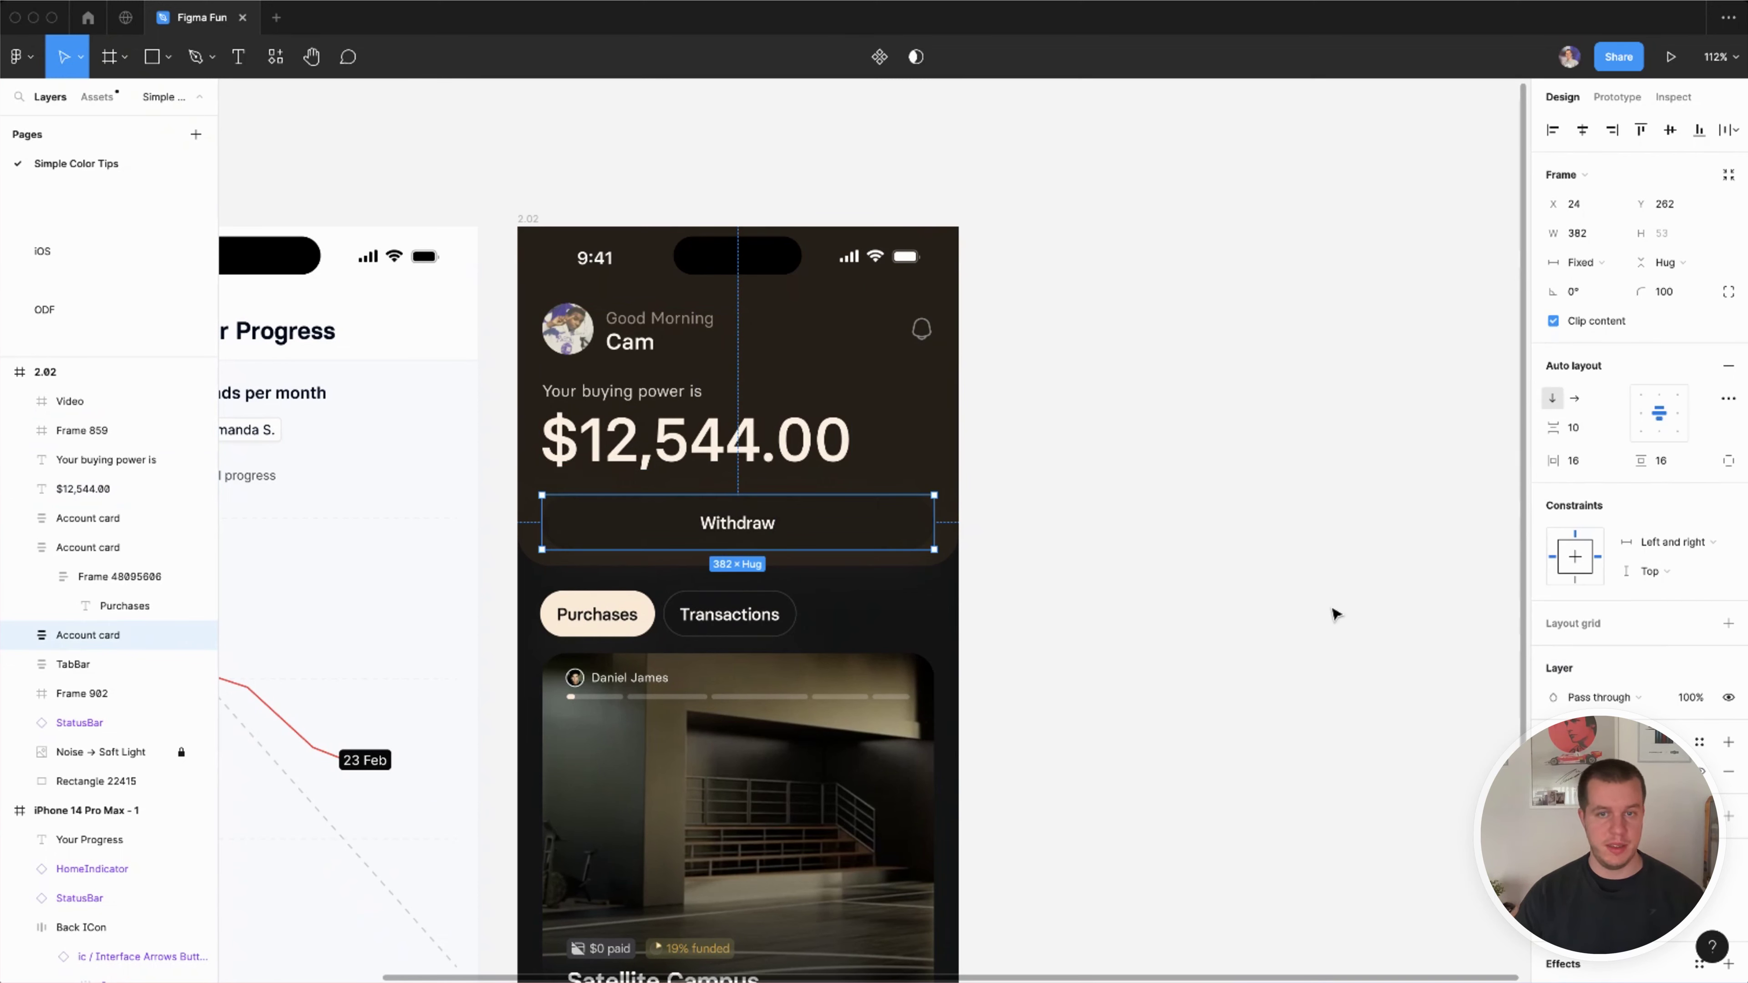
left_click(1729, 816)
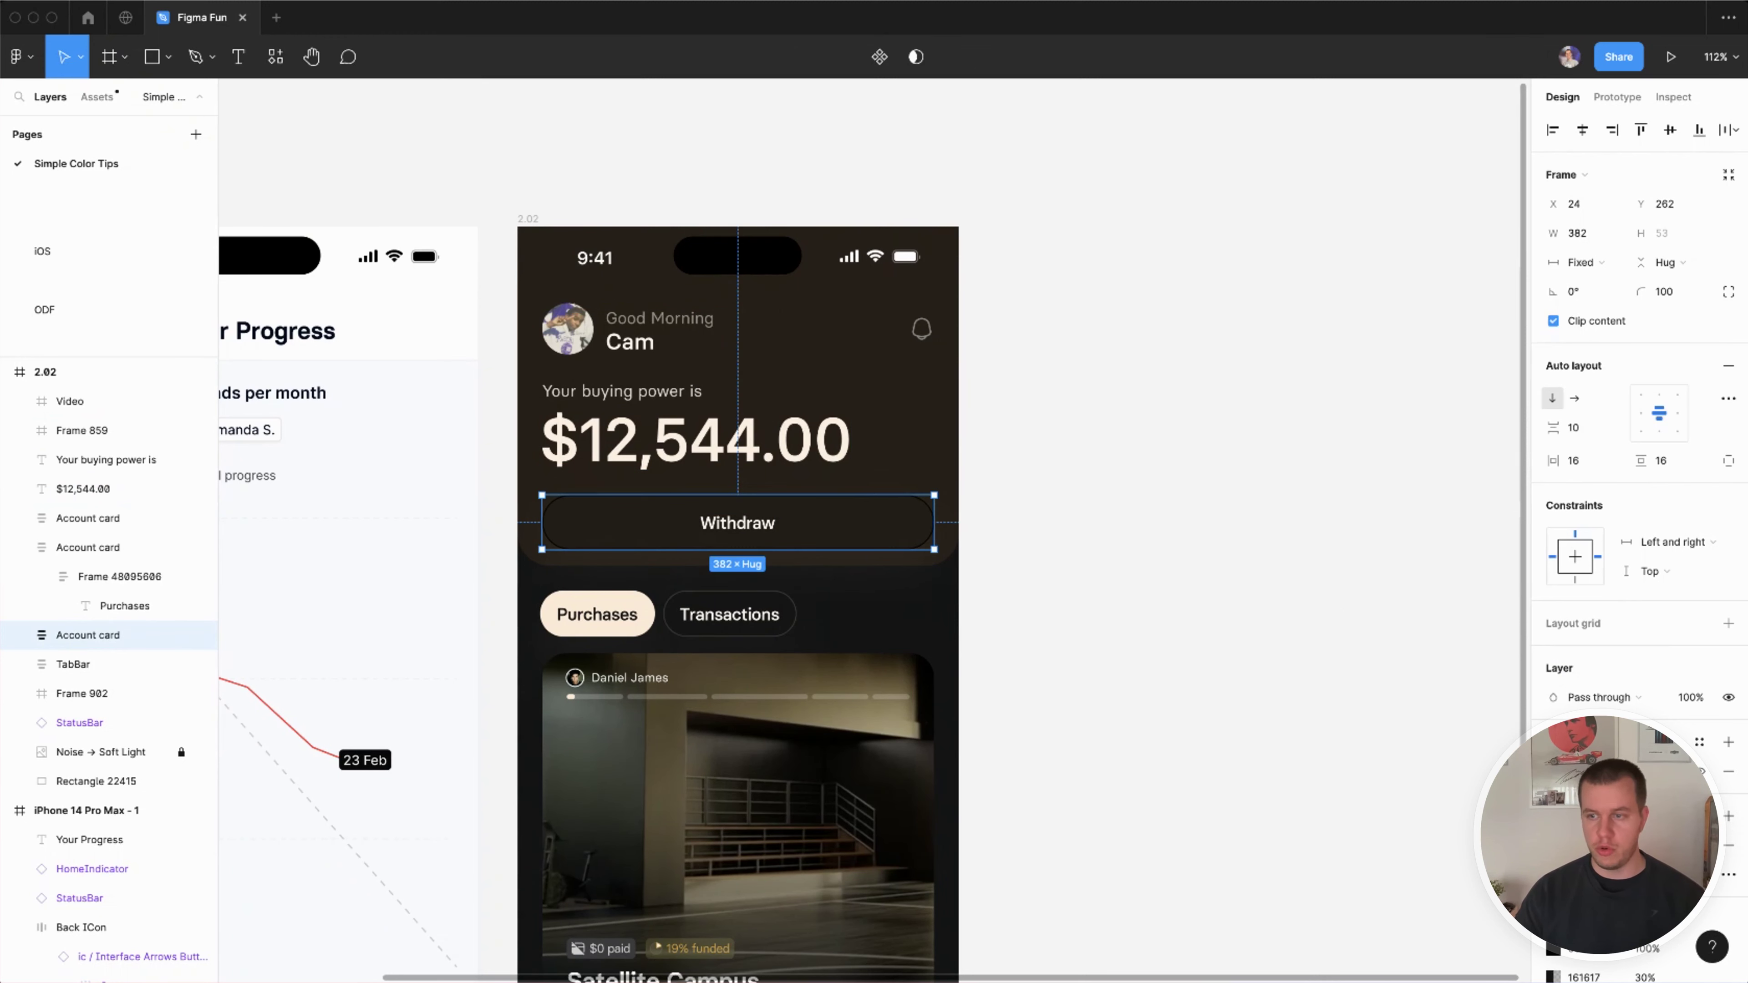
left_click(1540, 845)
key("i")
left_click(636, 598)
left_click(1155, 644)
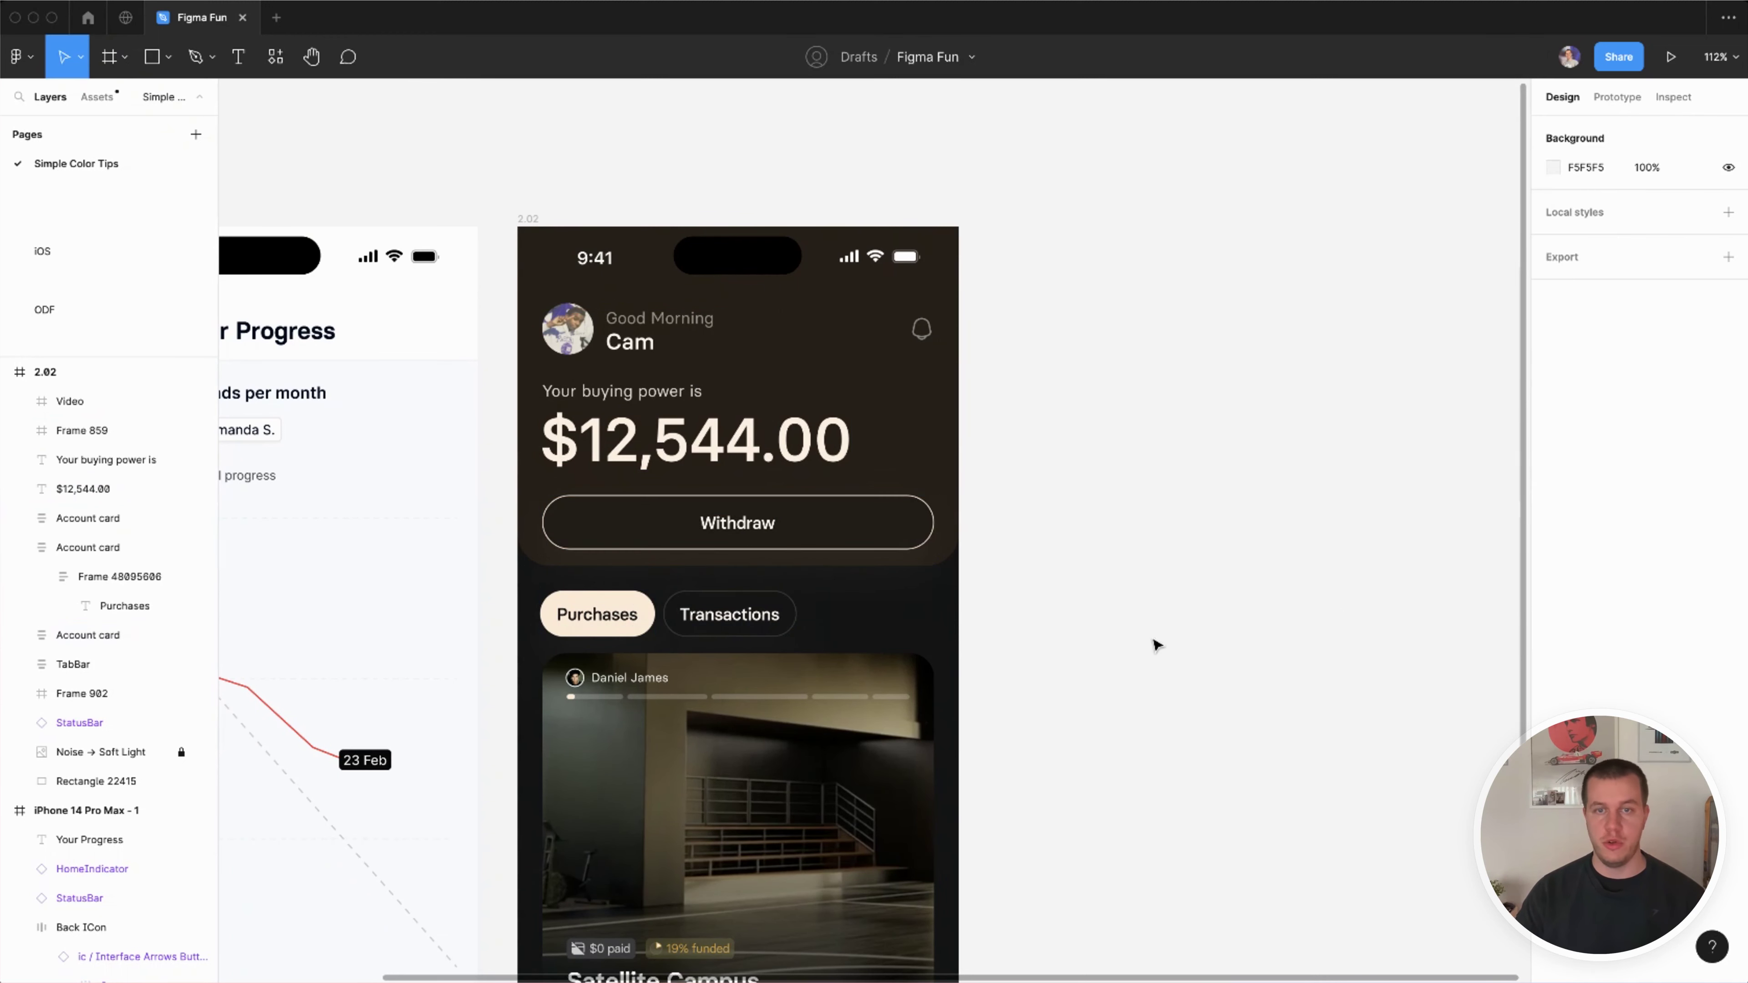
left_click(909, 525)
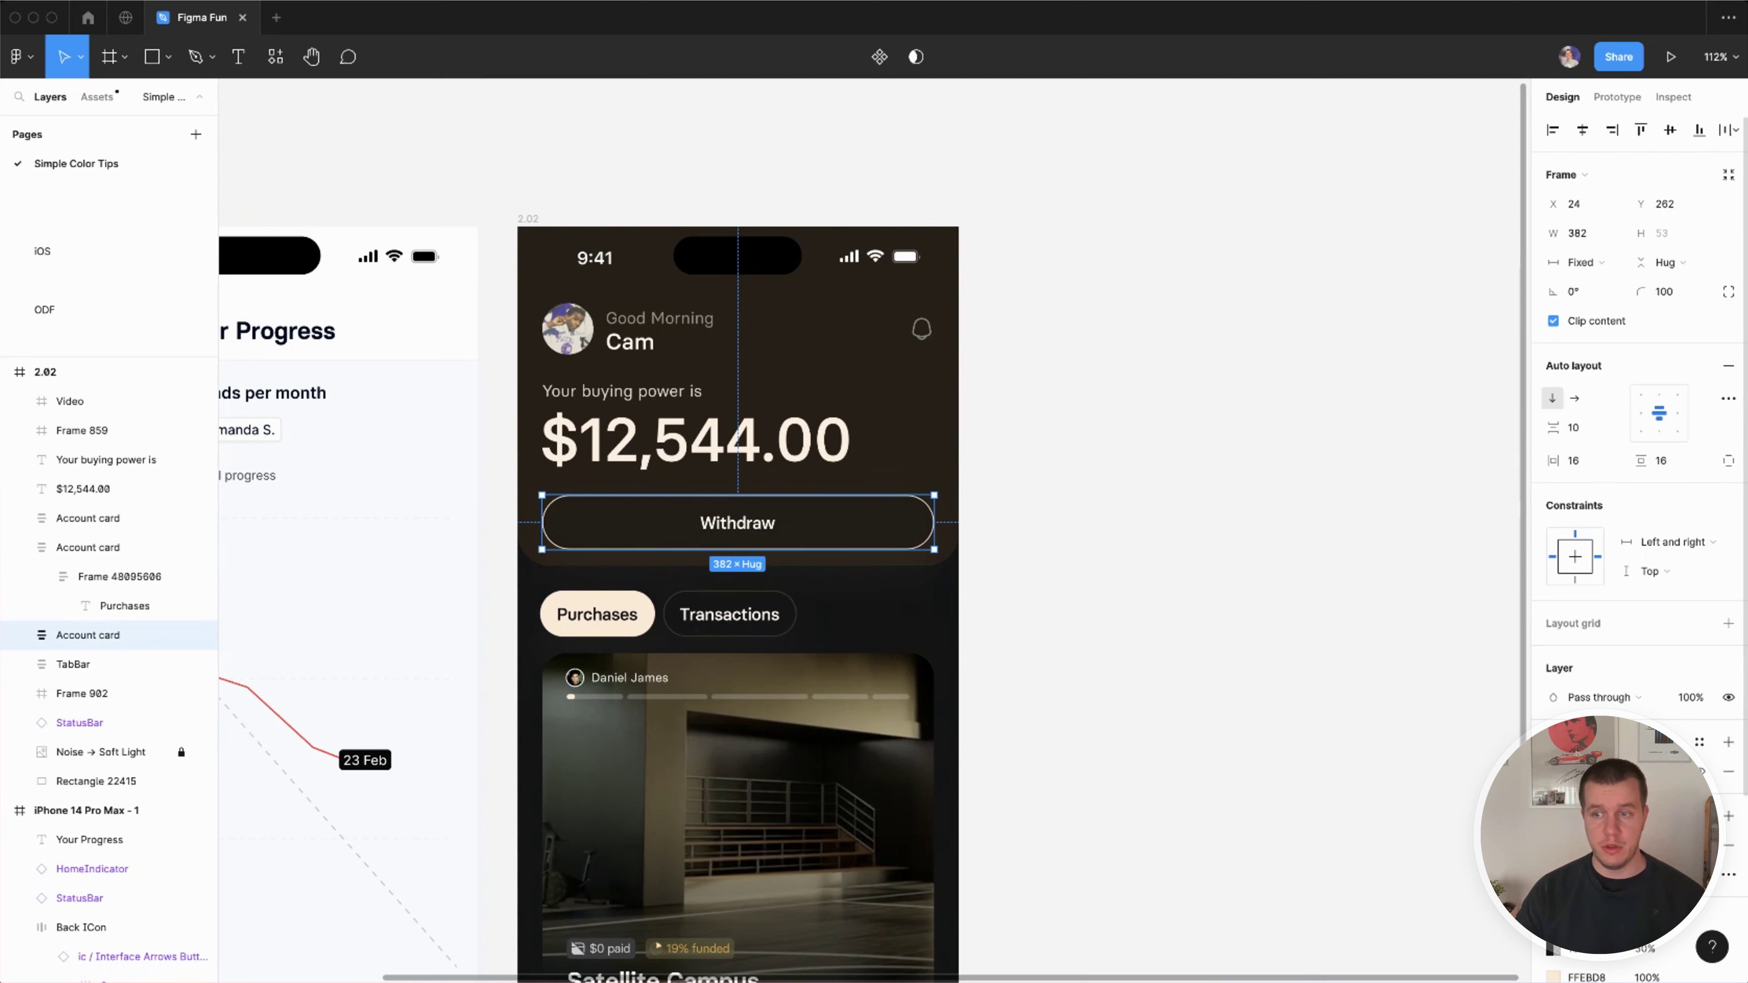
left_click(1042, 729)
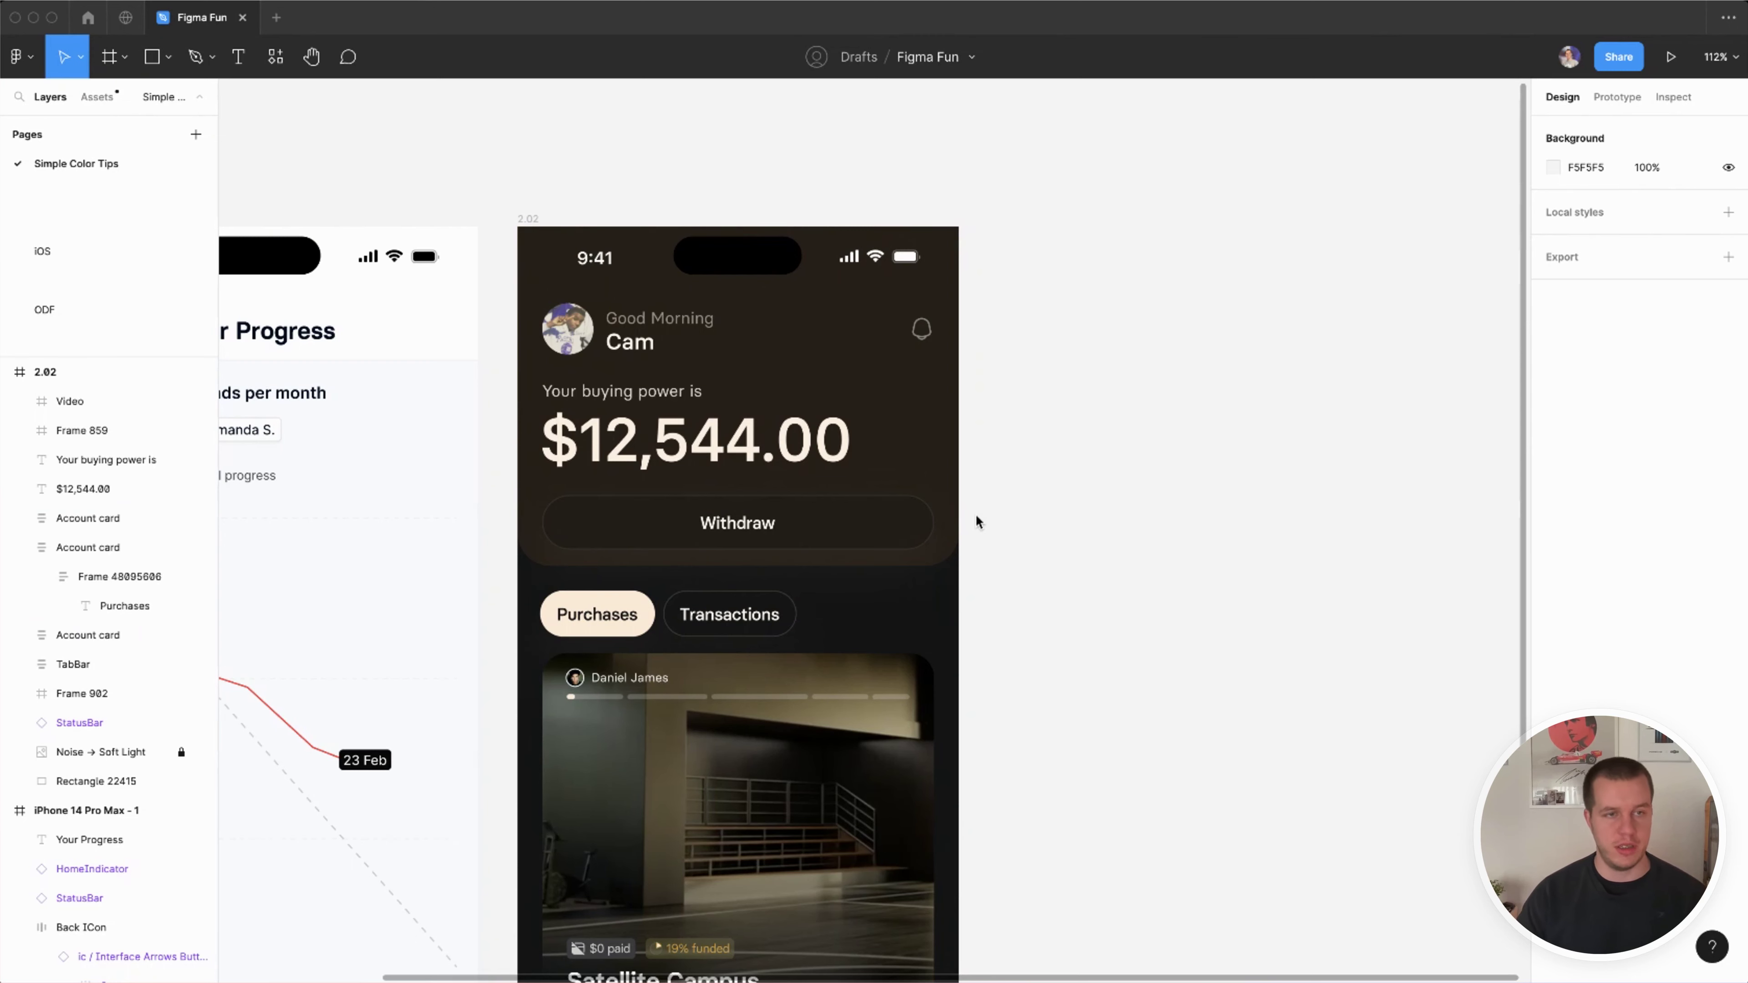
left_click_drag(1155, 617, 1022, 332)
Step: Select the whole Withdraw Account button card
left_click(577, 716)
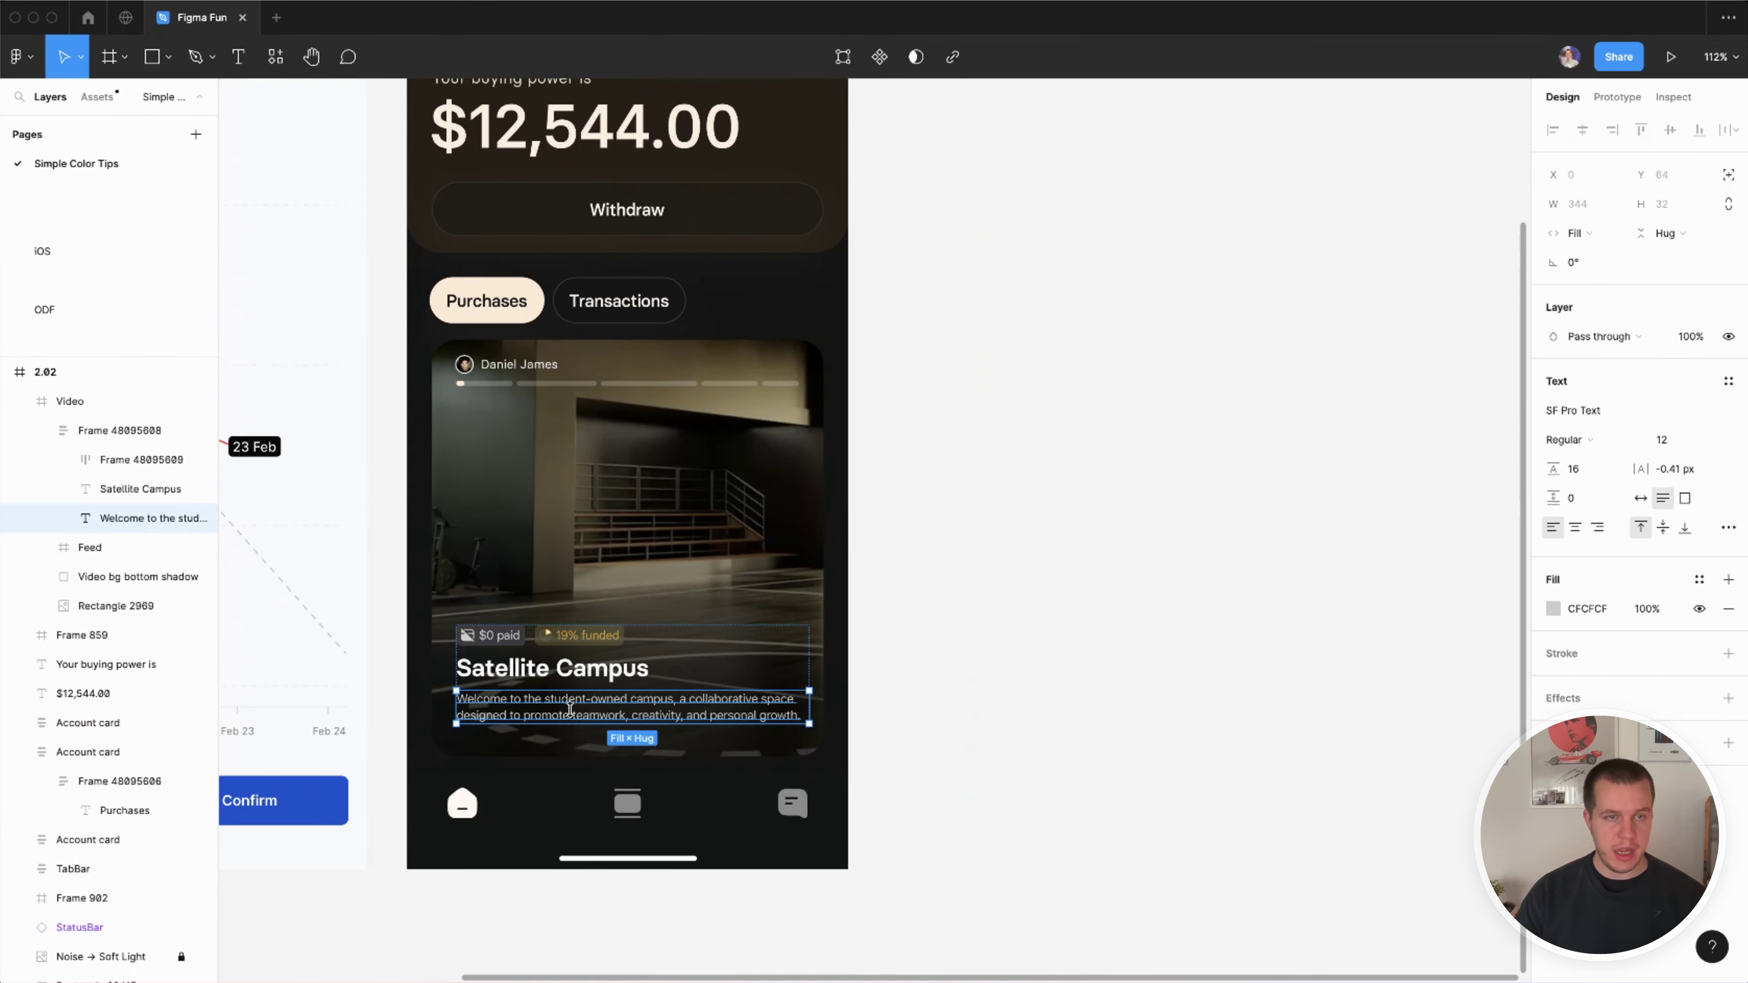
left_click(1104, 597)
scroll(1104, 597, "up", 3)
key("super+Tab")
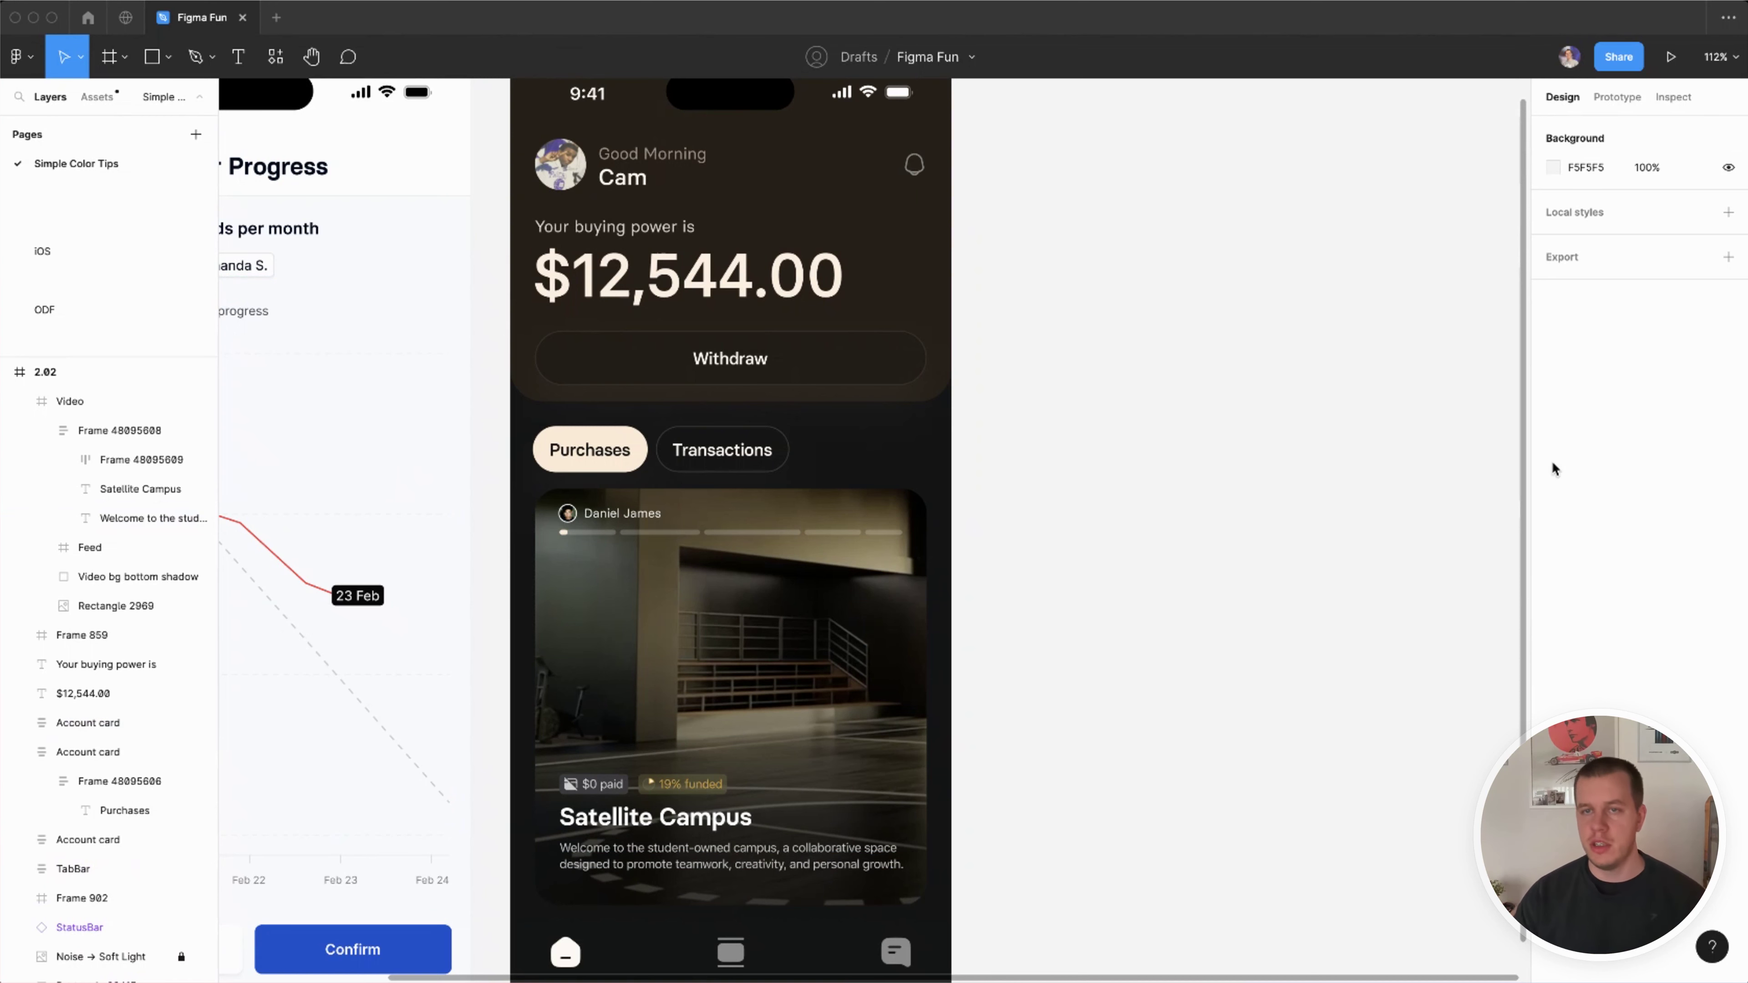
scroll(1127, 492, "up", 5)
left_click(754, 537, "super")
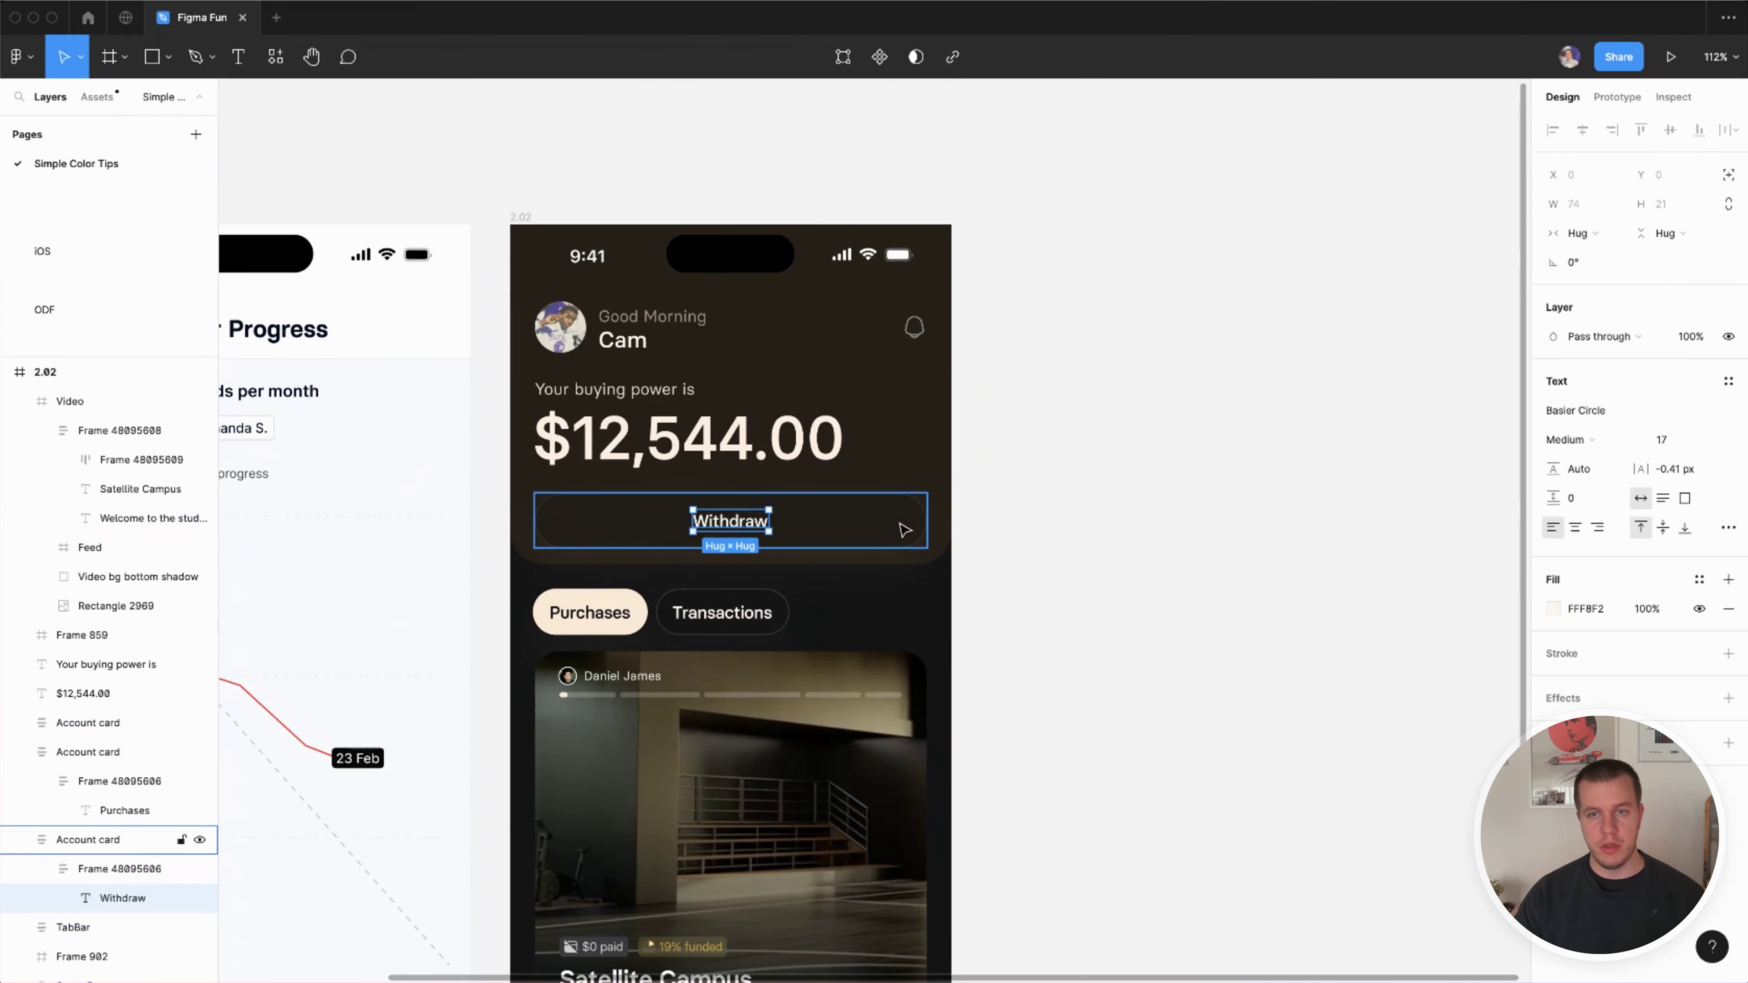
left_click(901, 525)
Step: Run Stark > Contrast via Quick Actions, showing 1.94:1 that fails AA and AAA
key("super+slash")
type("stark")
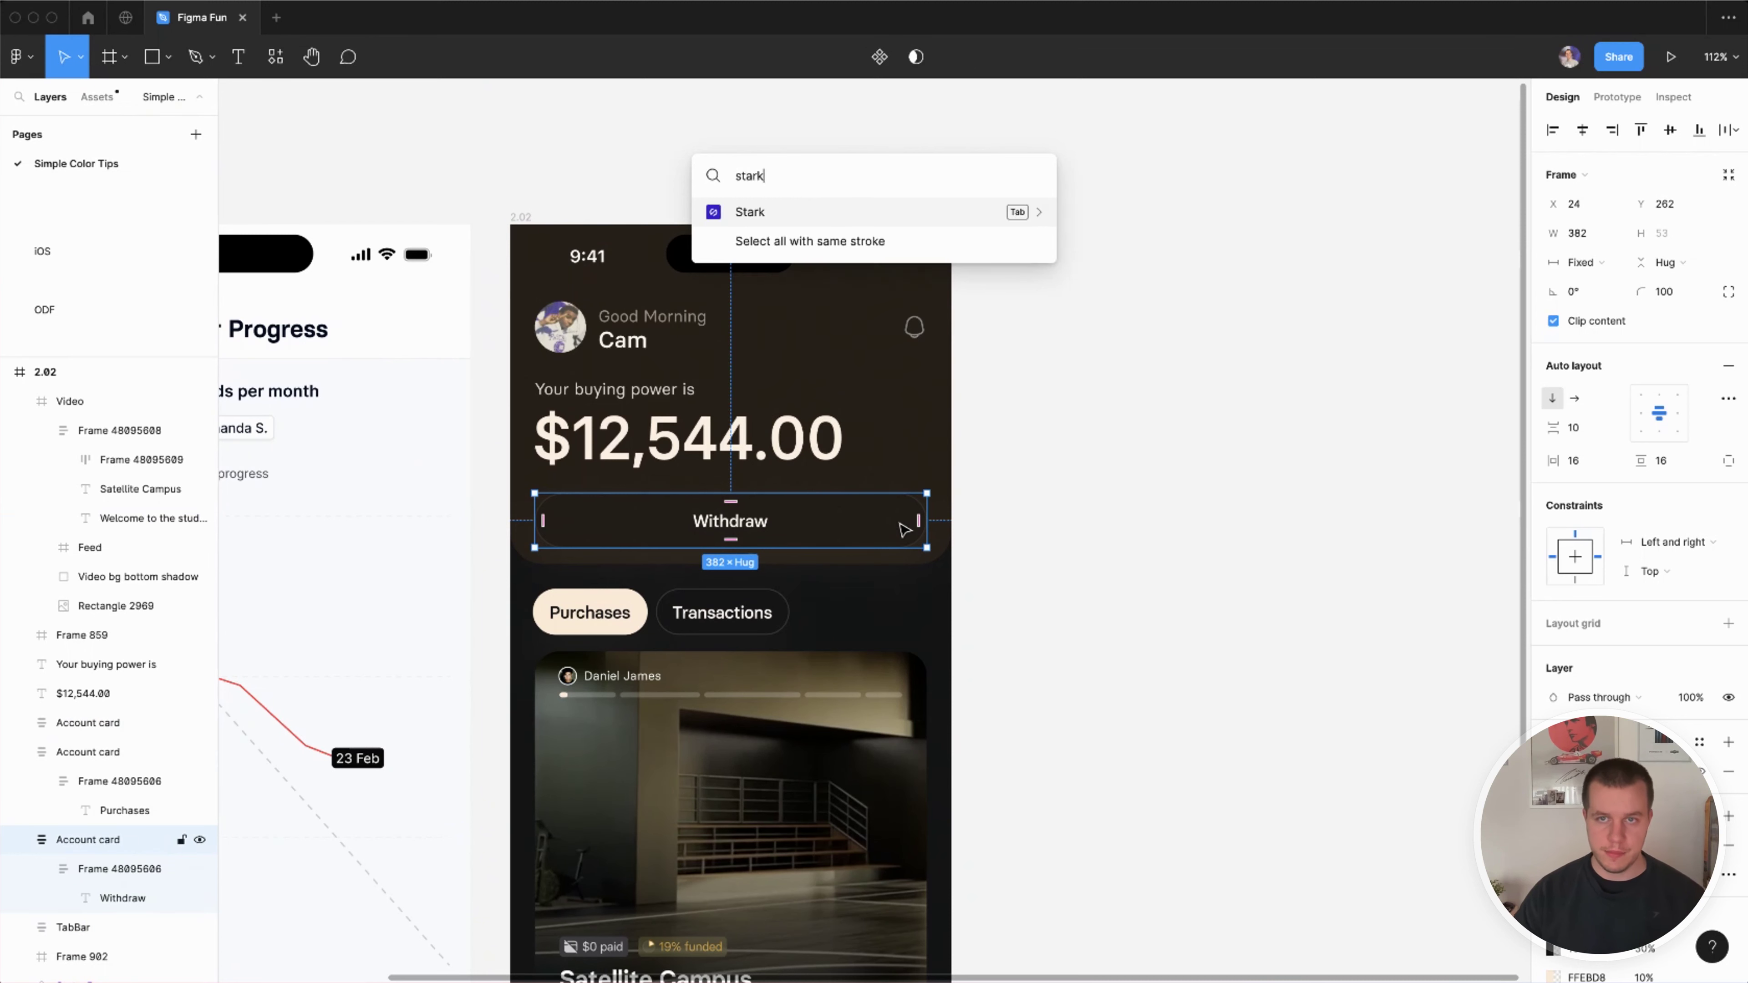
key("Return")
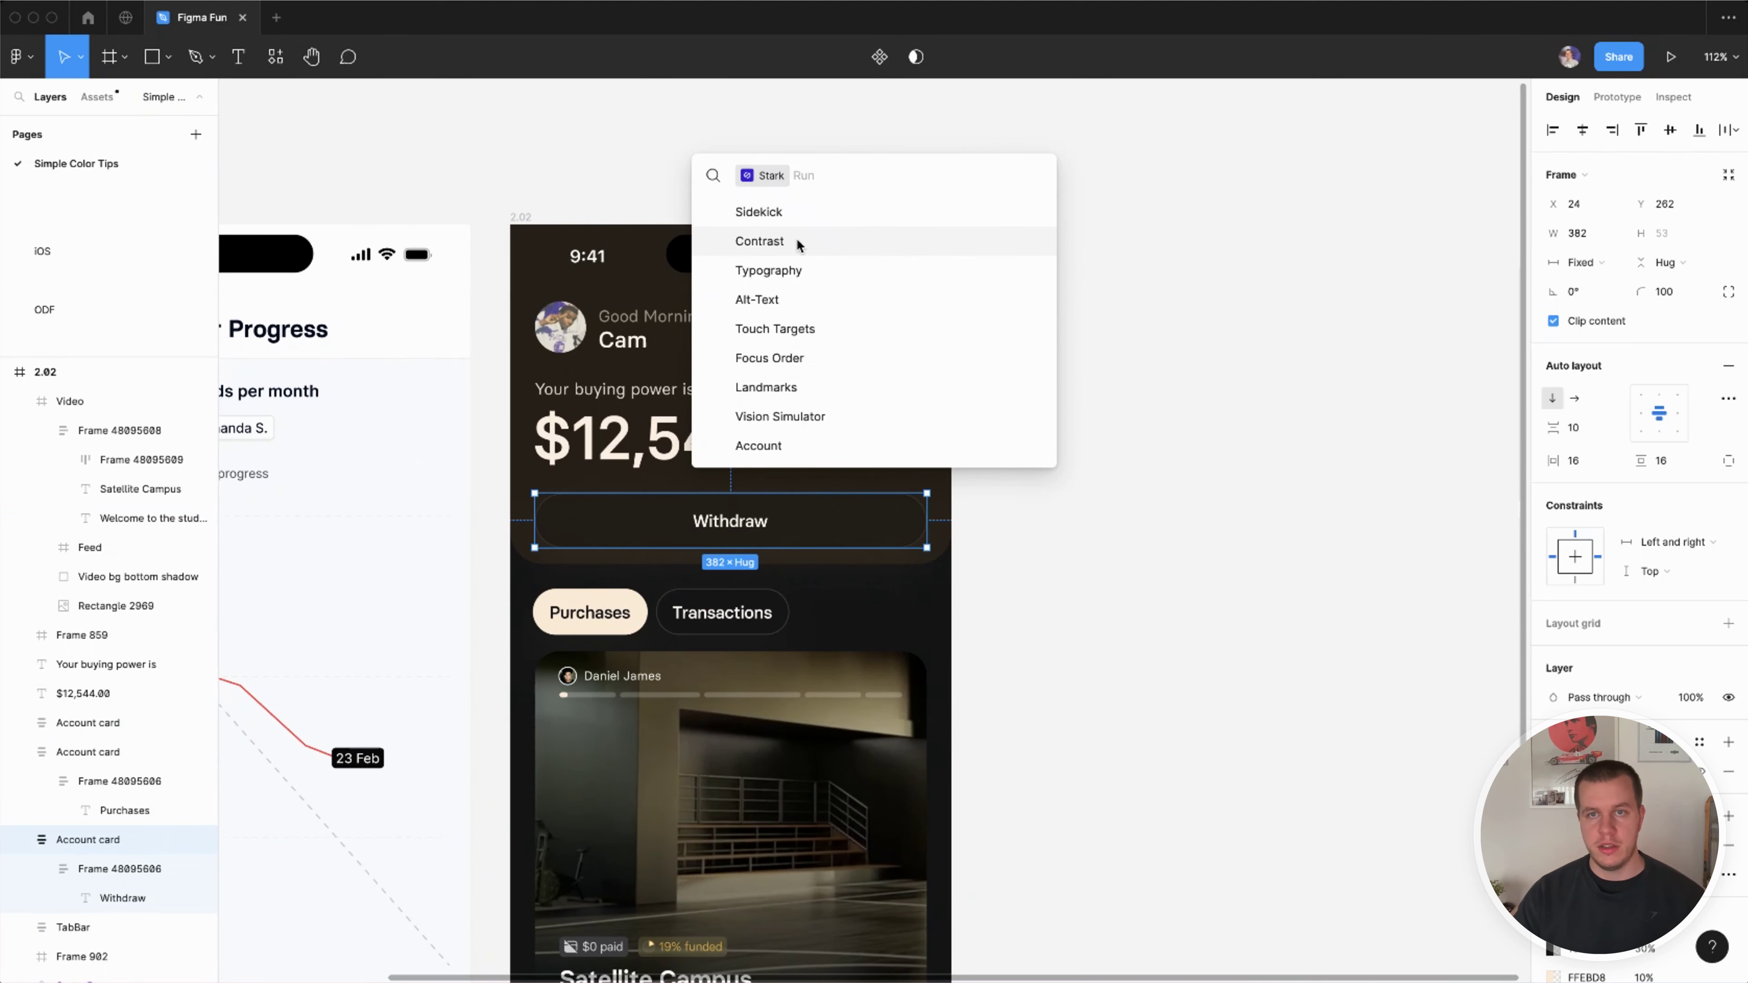
left_click(799, 243)
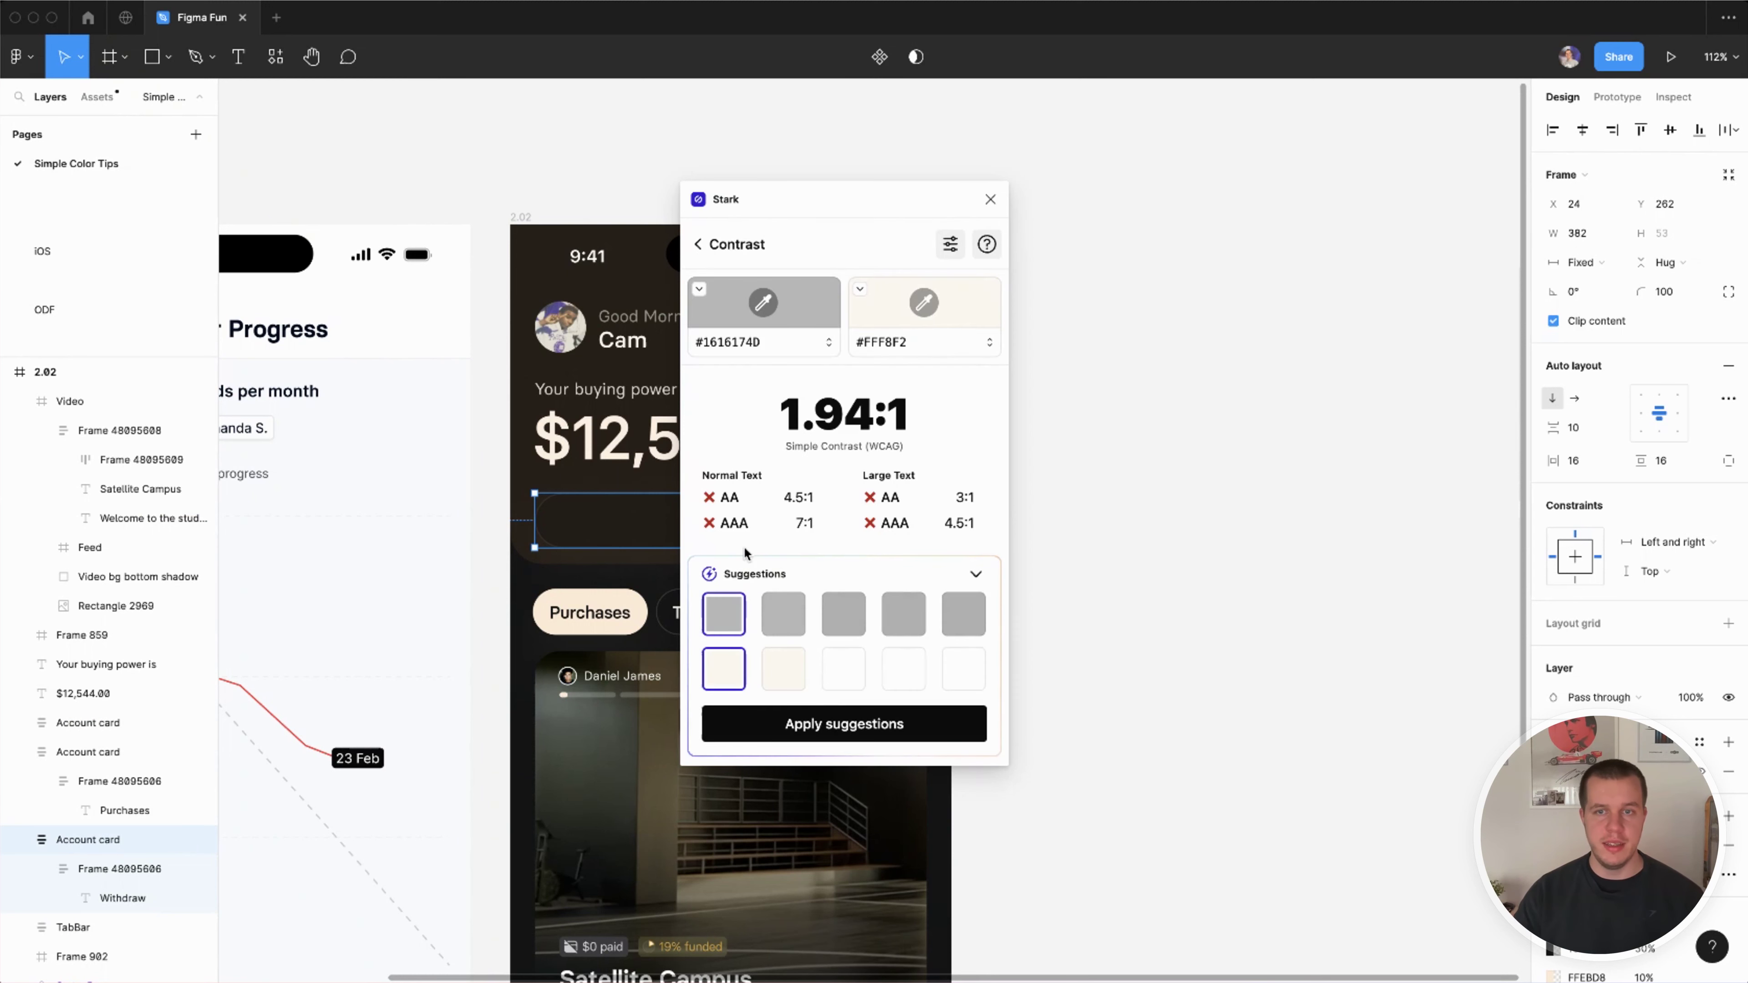
left_click_drag(848, 212, 1136, 202)
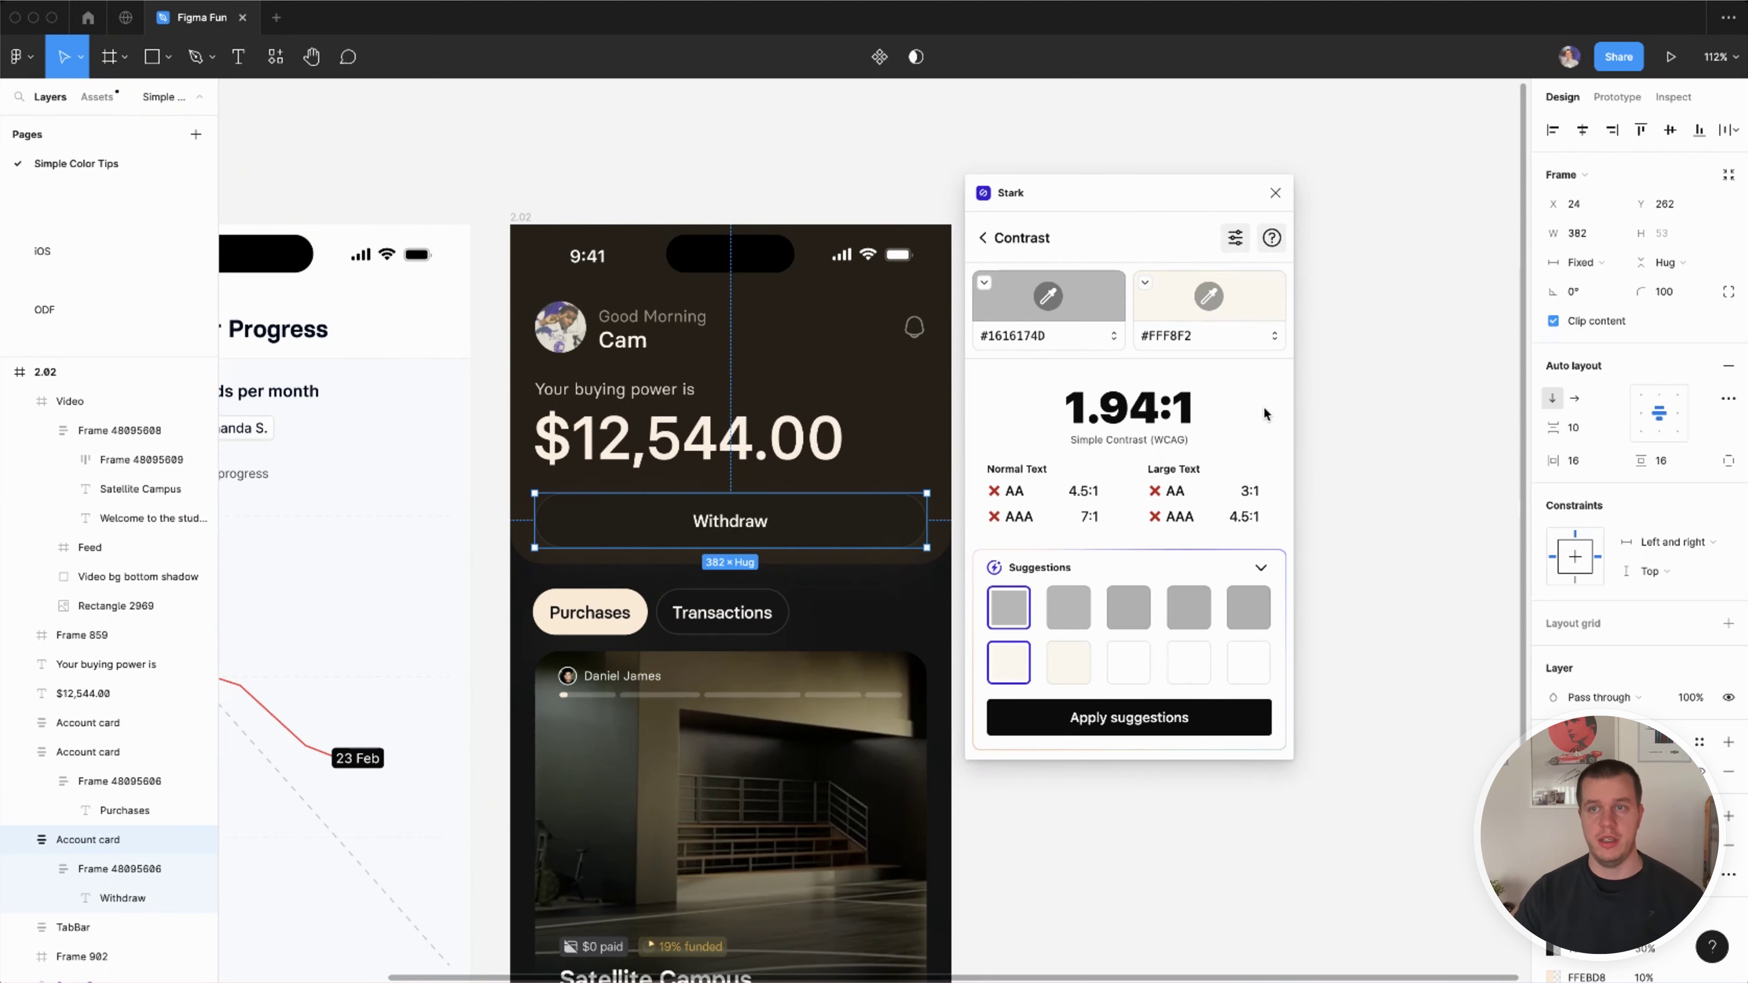
Step: Draw a test rectangle filled with the card's dark #241E19 and duplicate it alongside
left_click(1315, 908)
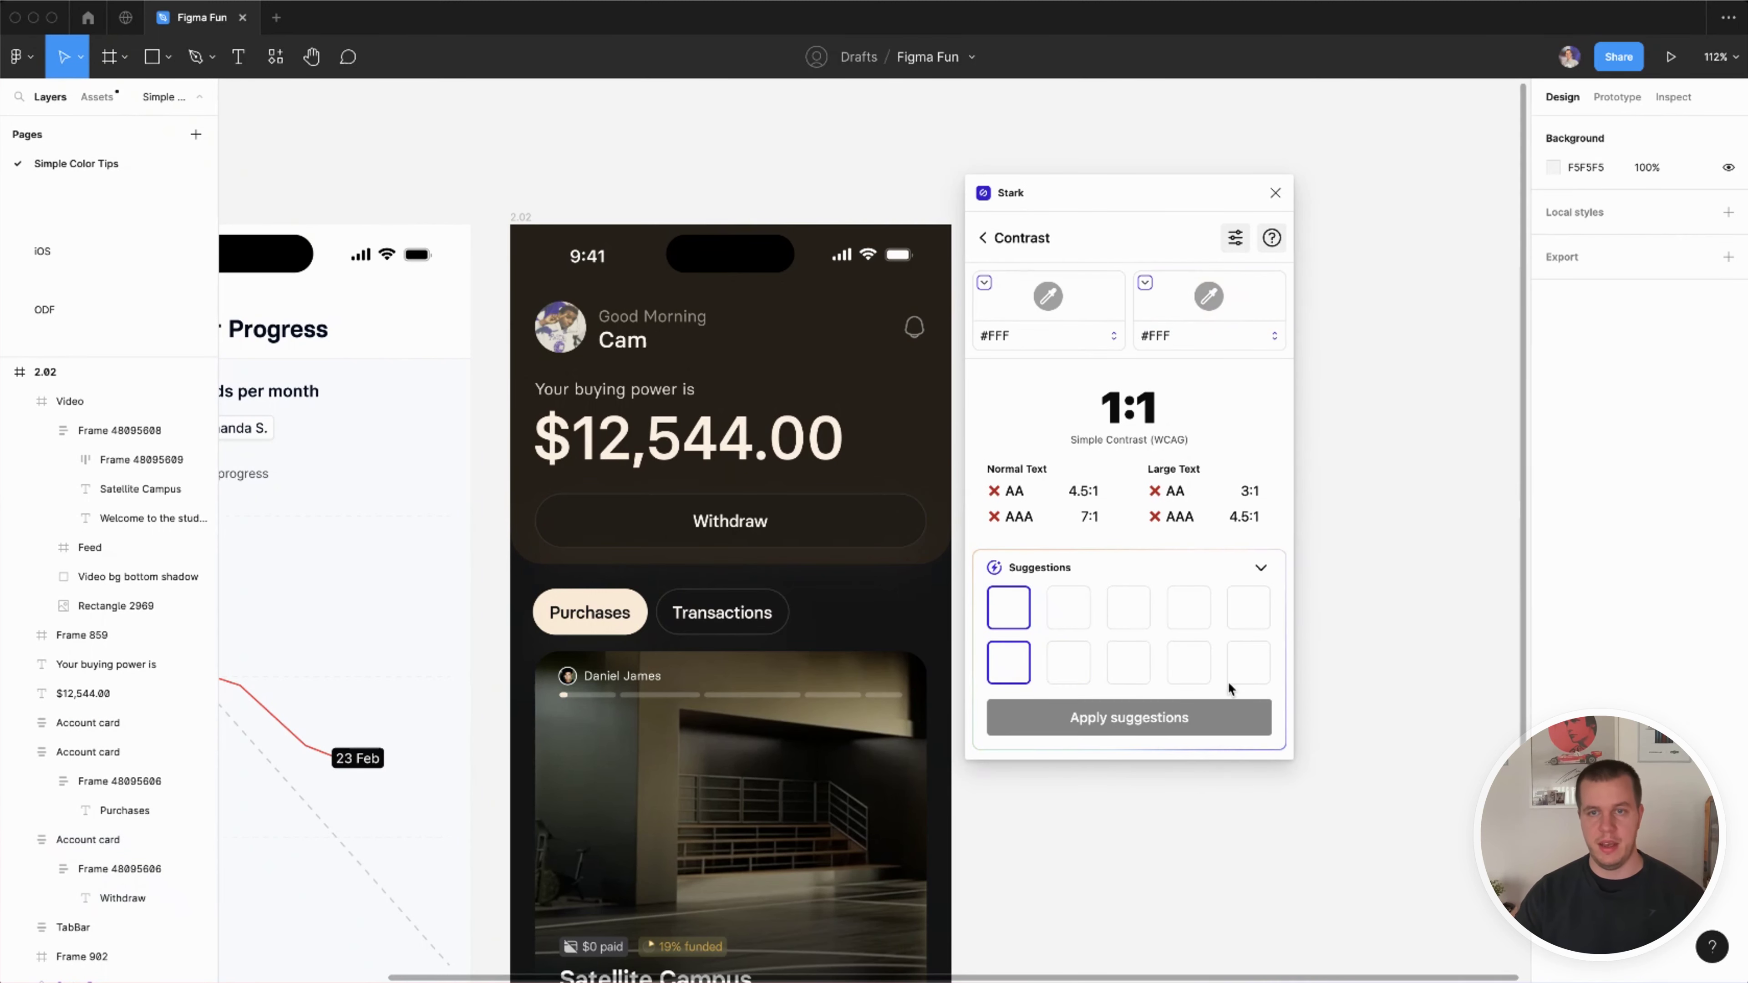
left_click_drag(1213, 203, 1432, 193)
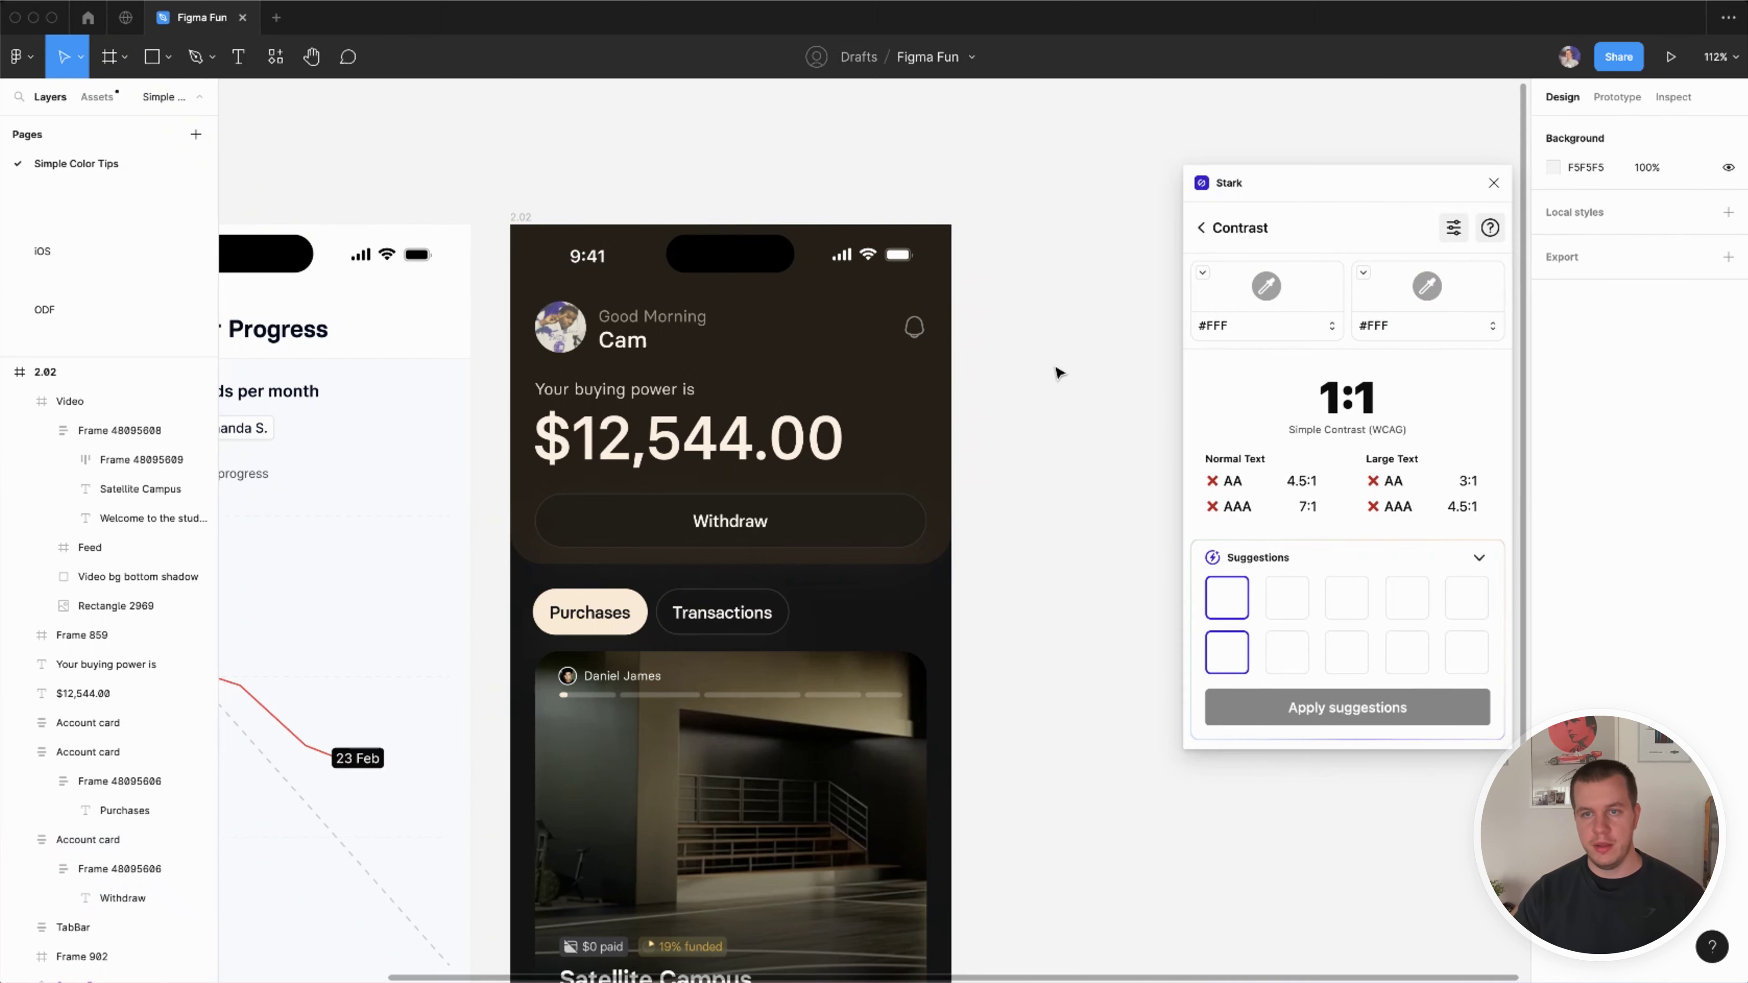
key("r")
left_click_drag(989, 492, 1089, 573)
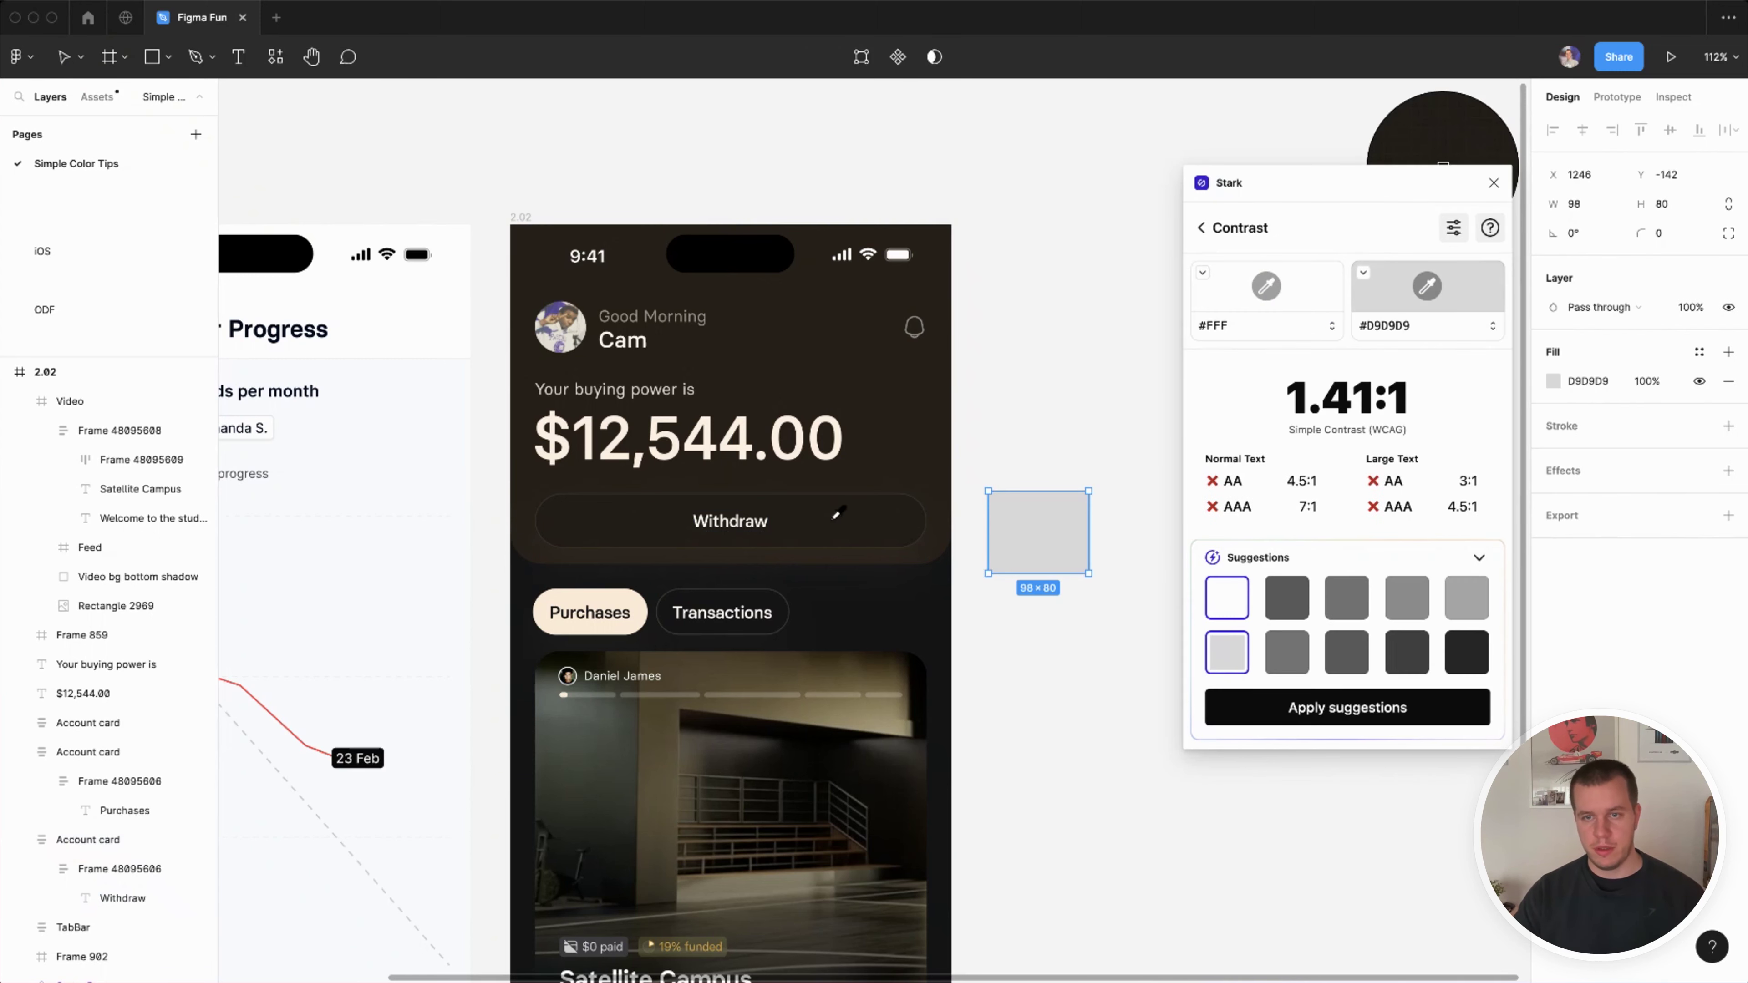
left_click(834, 518)
left_click(1067, 633)
left_click_drag(1026, 550, 1086, 550)
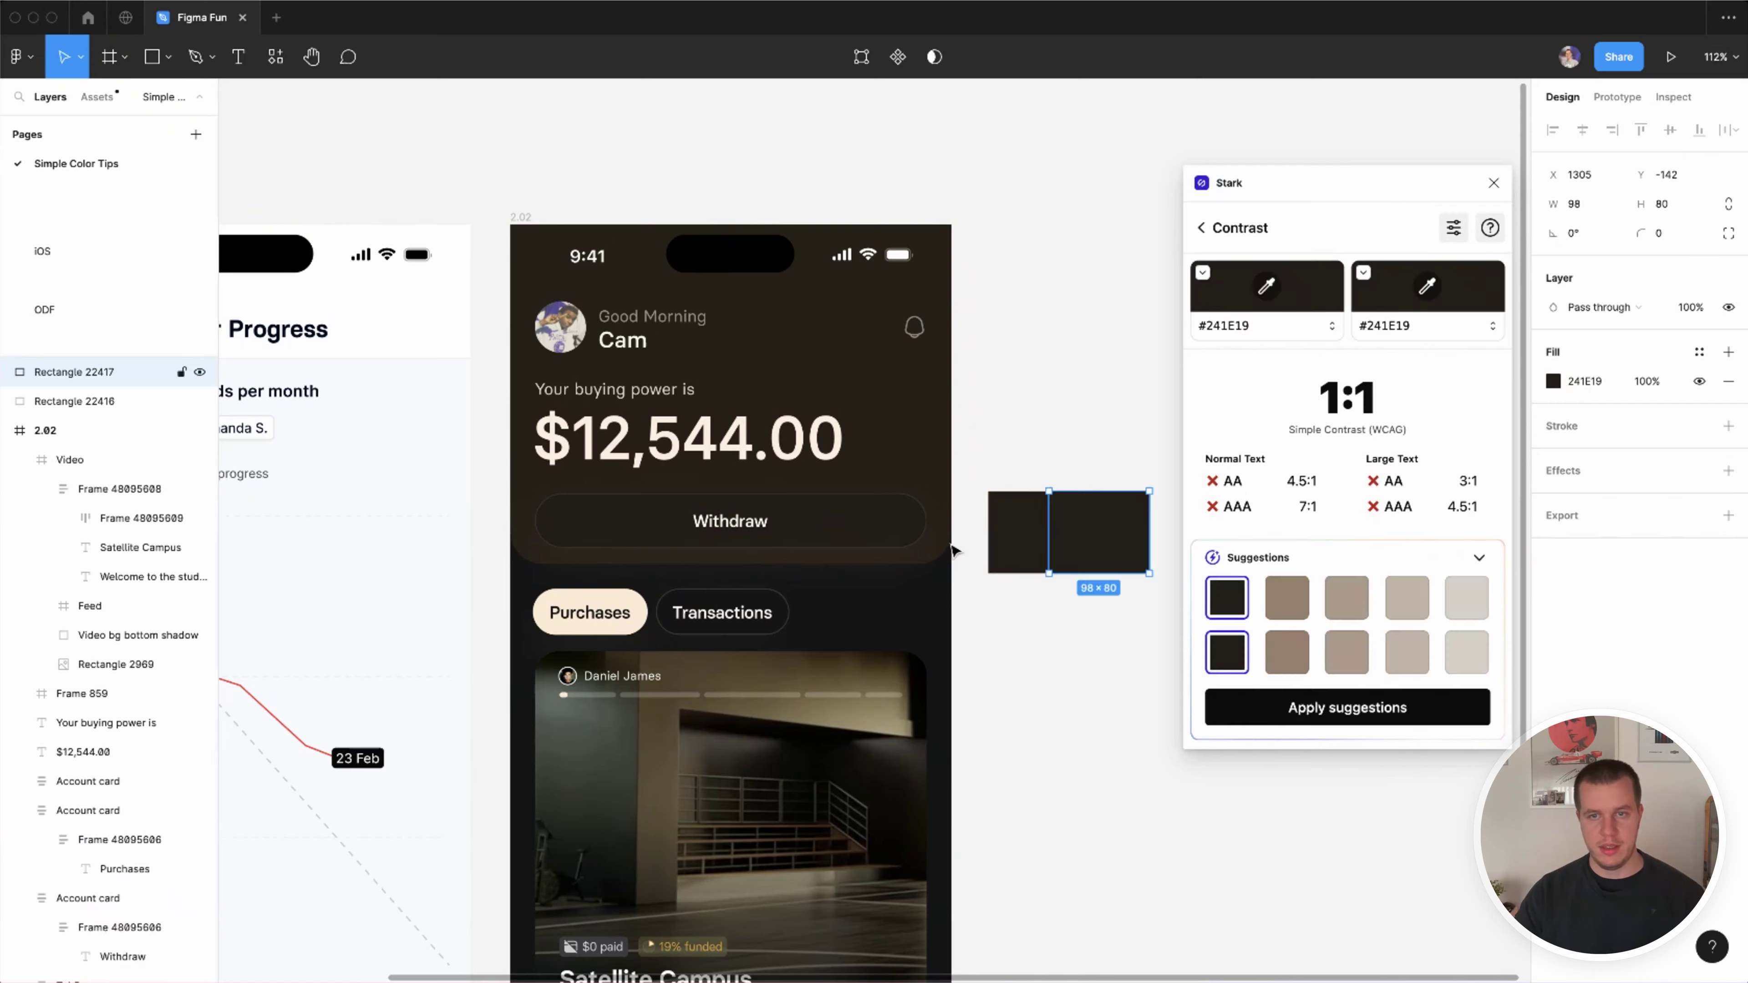
Step: Give the duplicate swatch the Withdraw text's cream fill FFF8F2
scroll(658, 525, "up", 5)
left_click(771, 520, "super")
left_click(1586, 609)
key("ctrl+c")
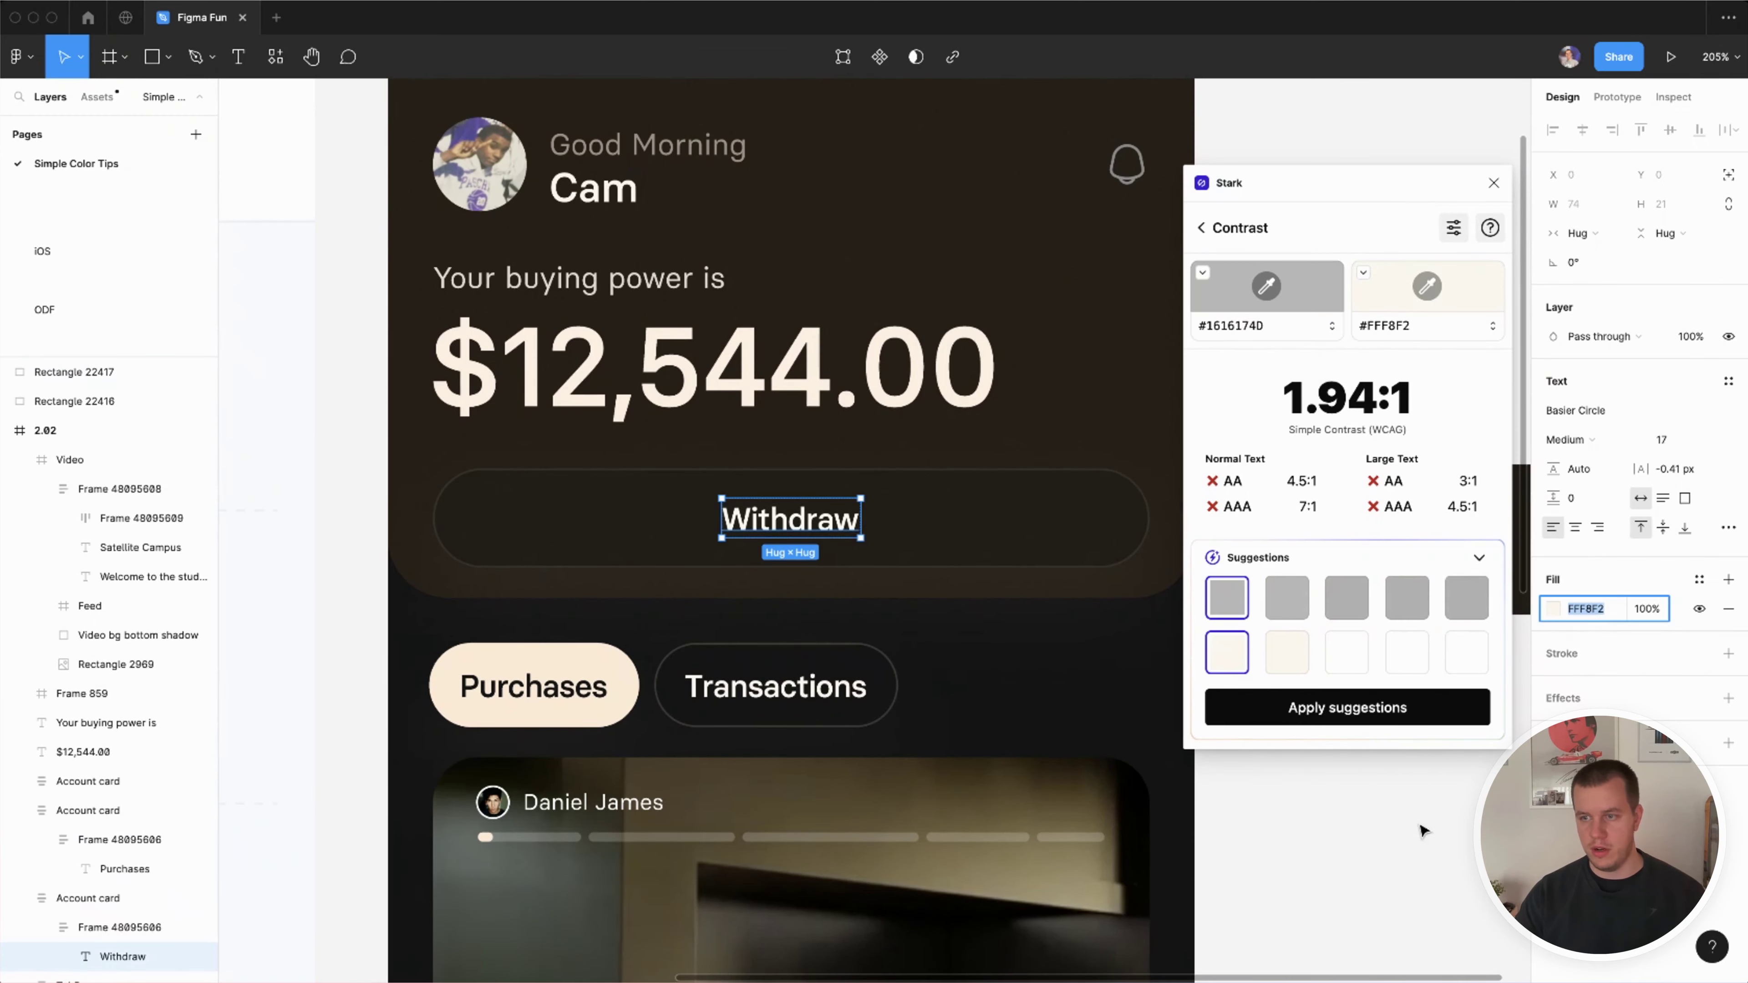
left_click(1385, 867)
scroll(1026, 839, "right", 10)
left_click(784, 526)
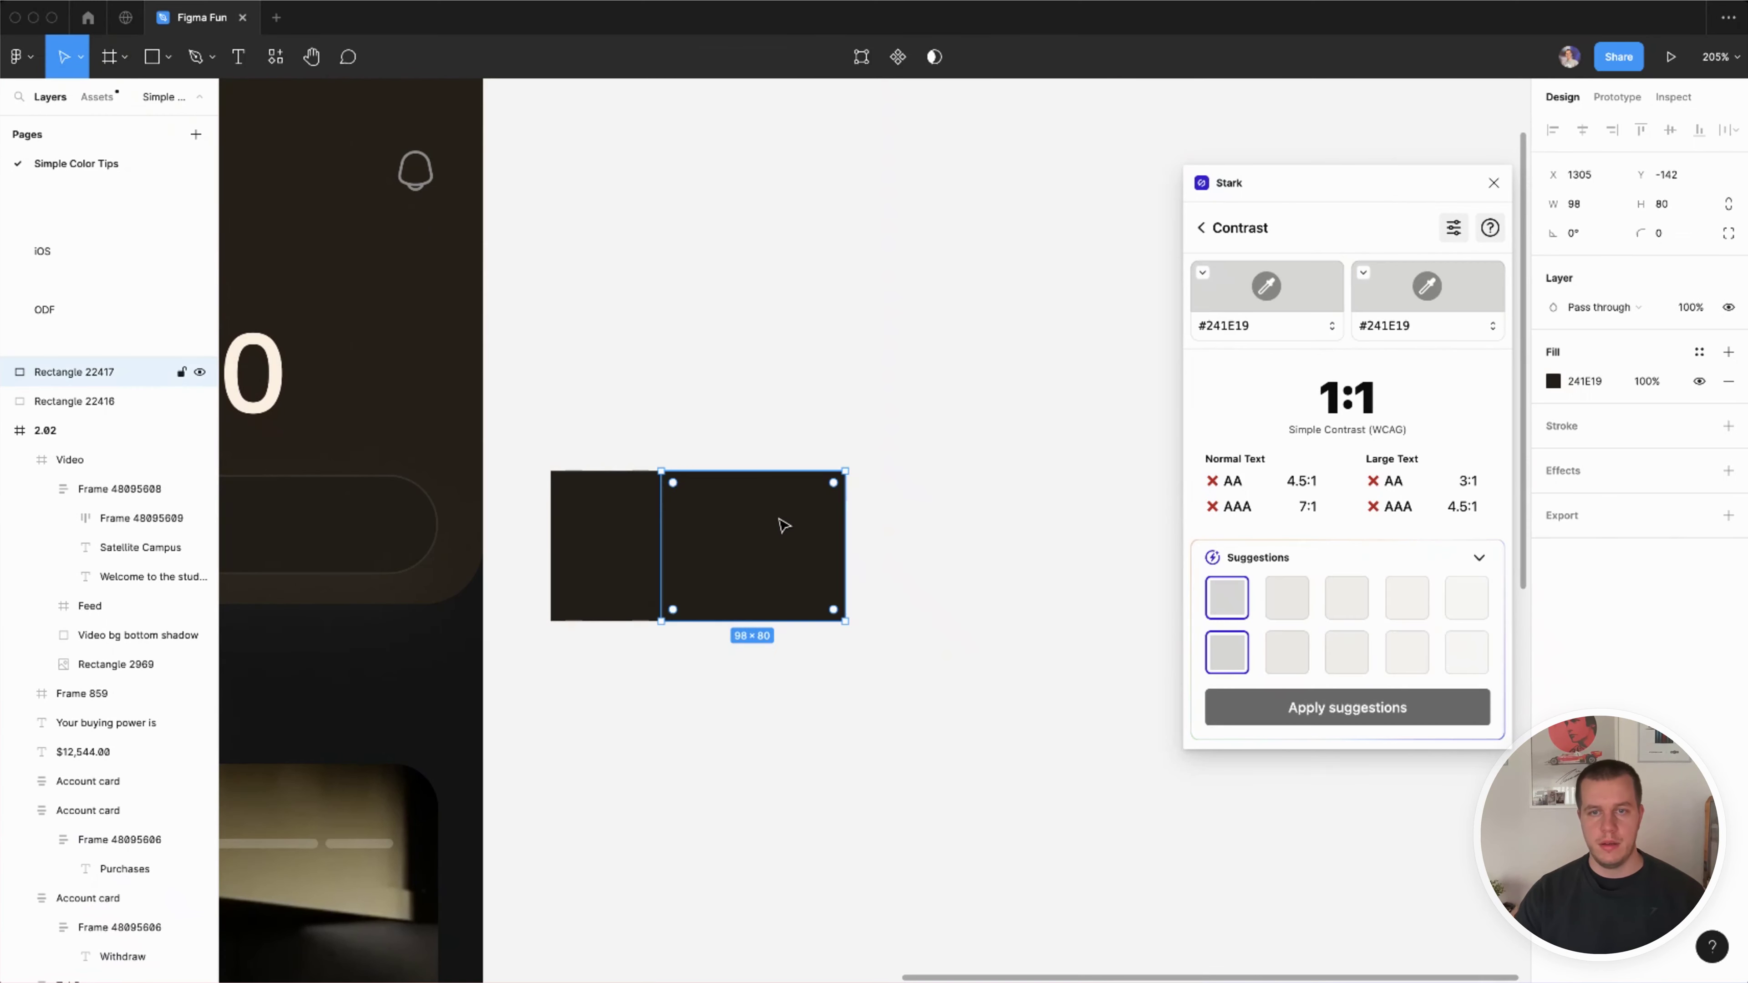
left_click(1615, 379)
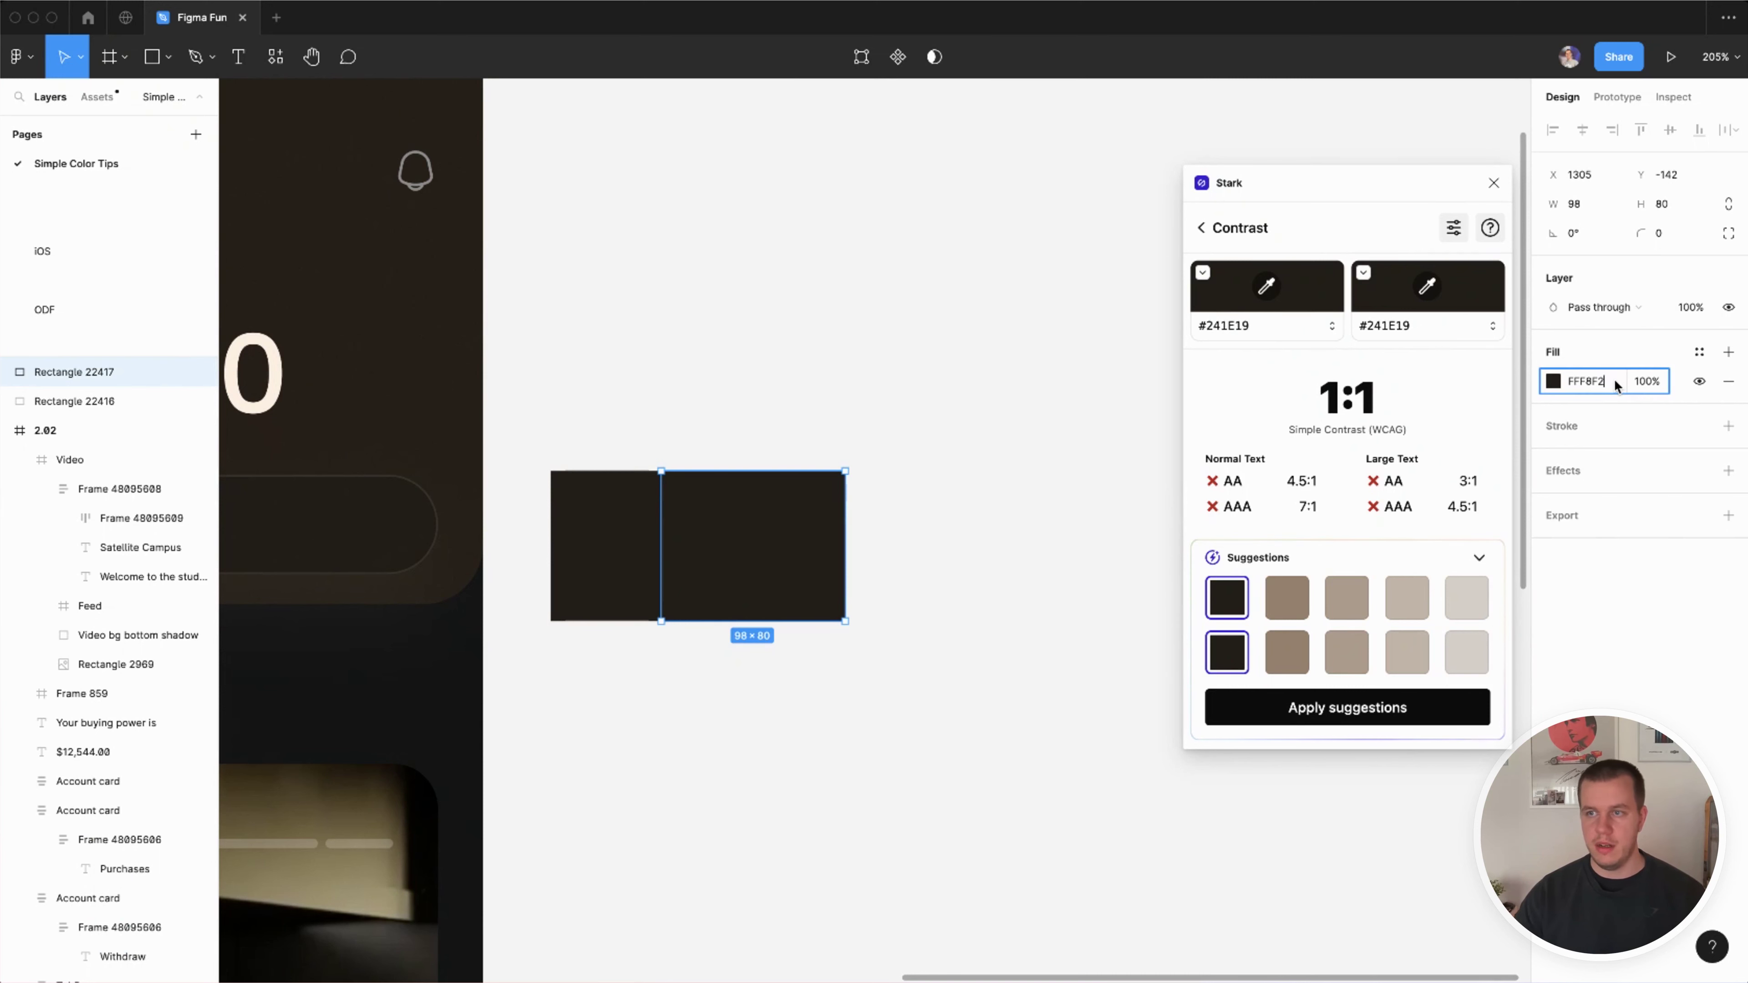
key("ctrl+v")
key("Return")
key("Return")
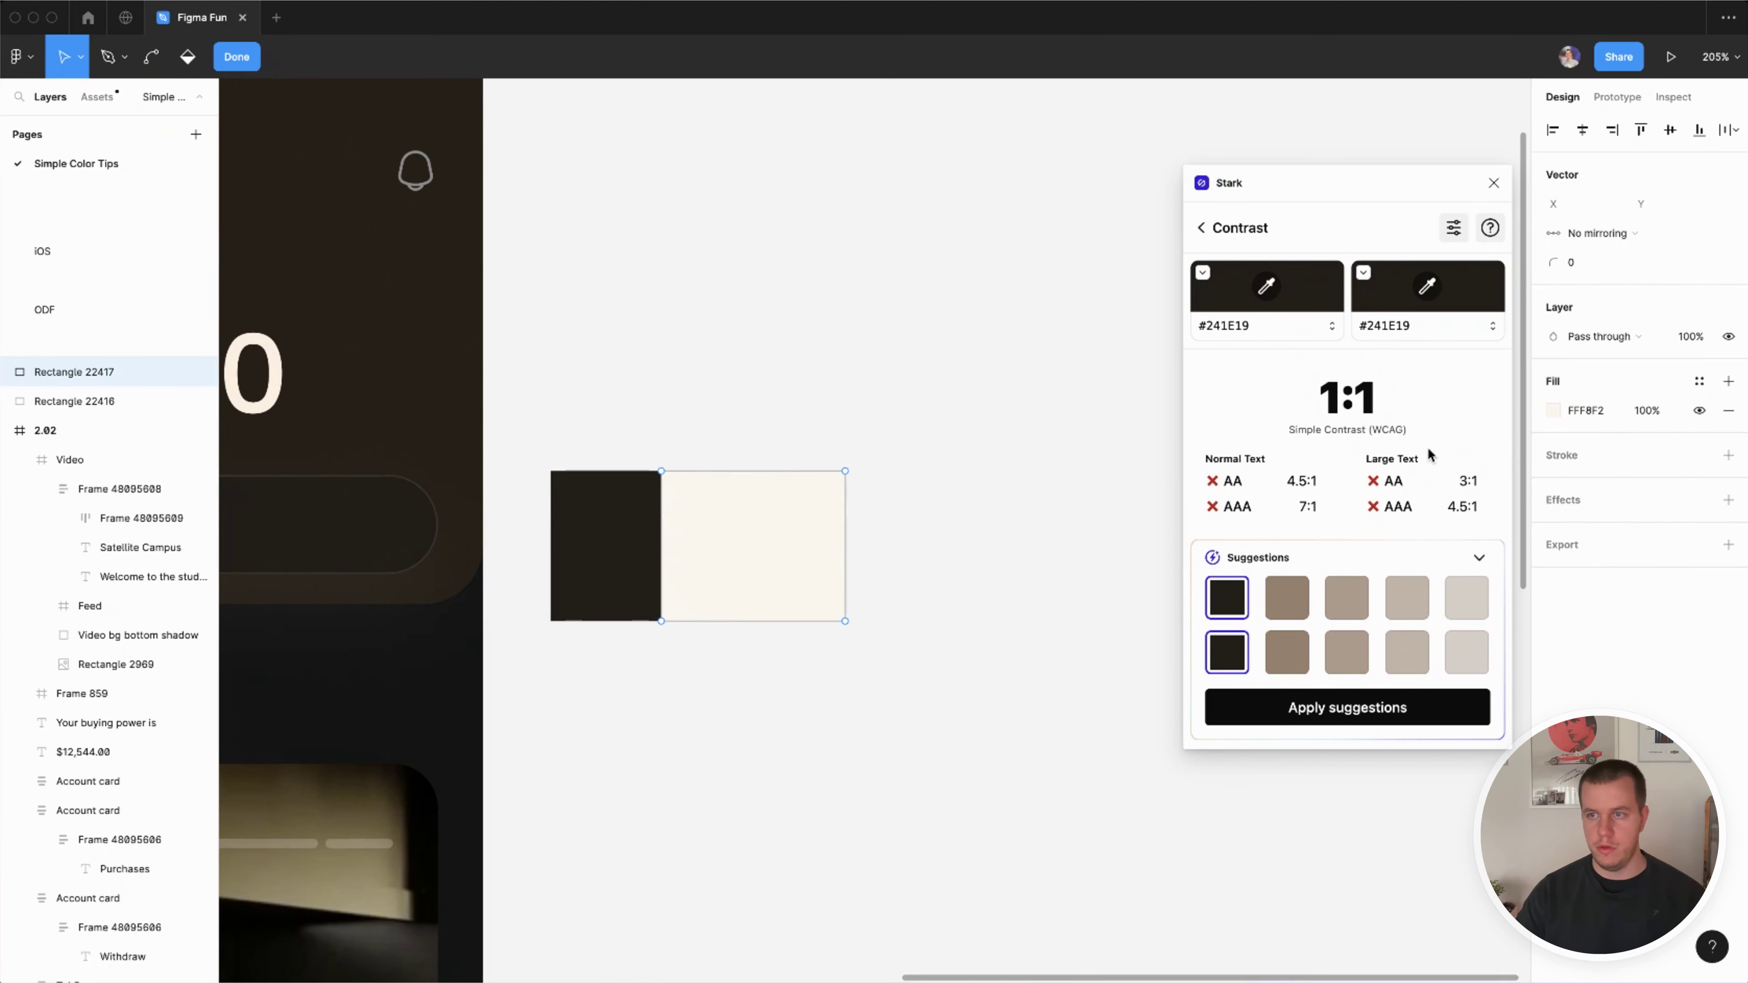
Step: Check the two swatches in Stark: 15.65:1 contrast and APCA -101
left_click(761, 530)
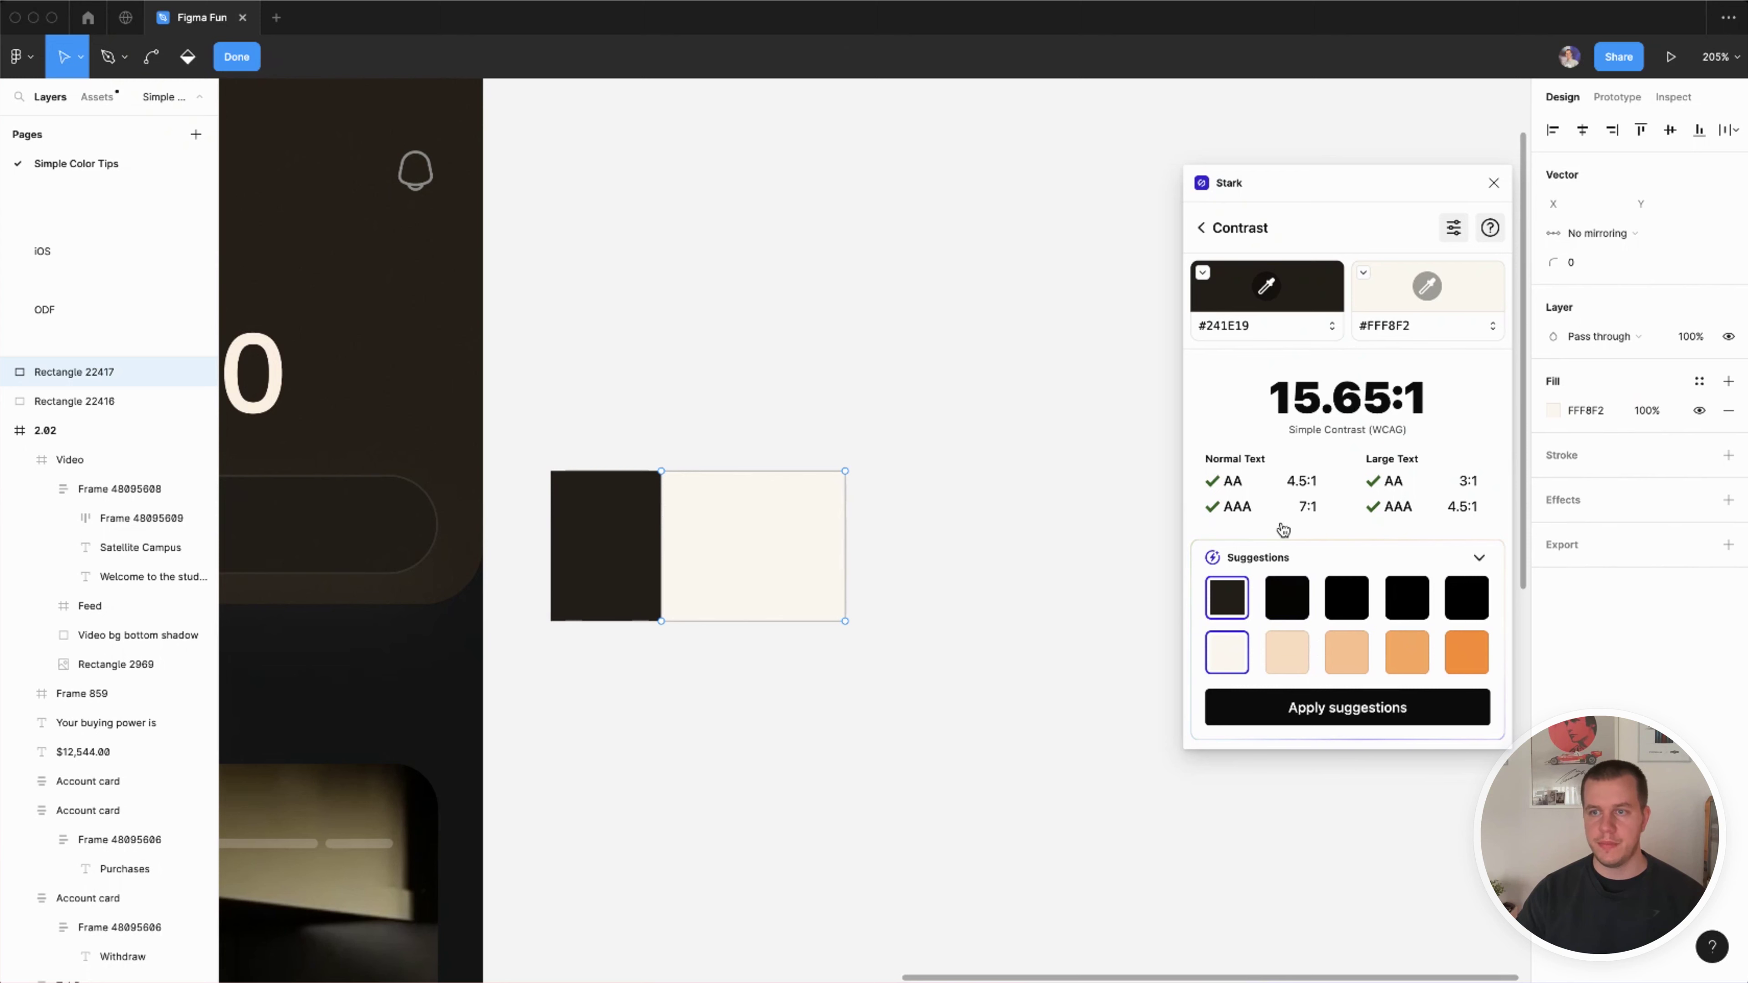
left_click(1348, 399)
scroll(950, 539, "down", 5)
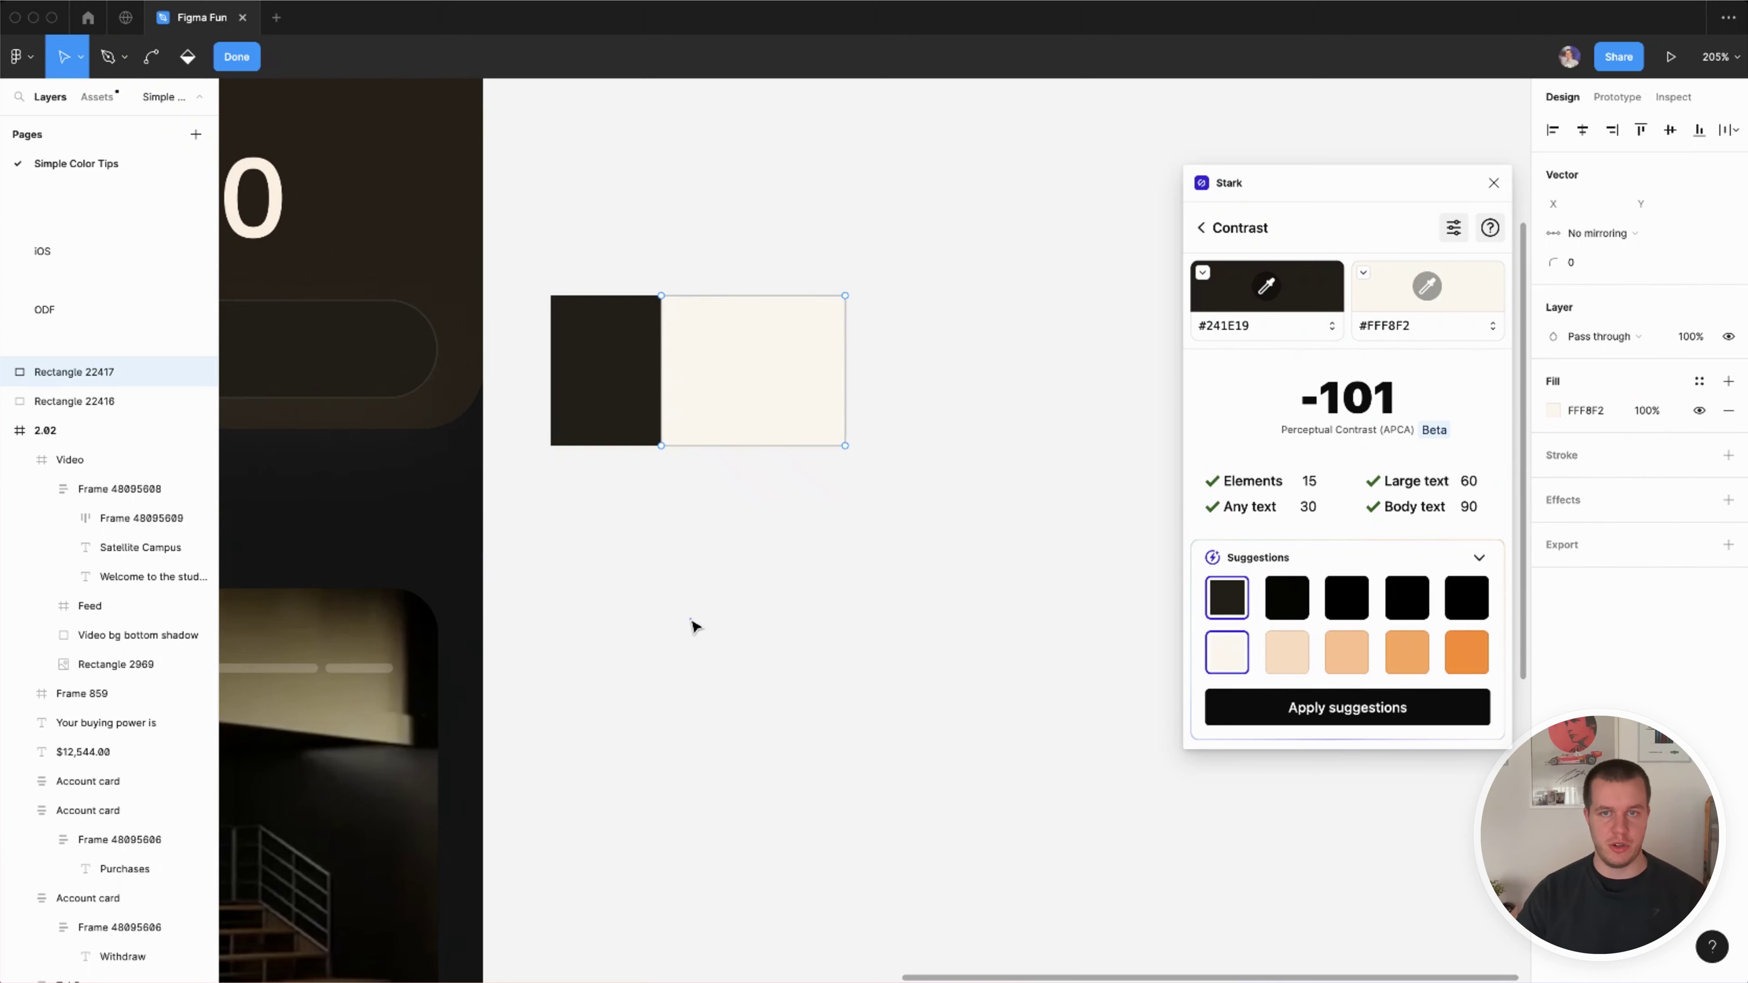
key("Escape")
left_click_drag(657, 570, 947, 665)
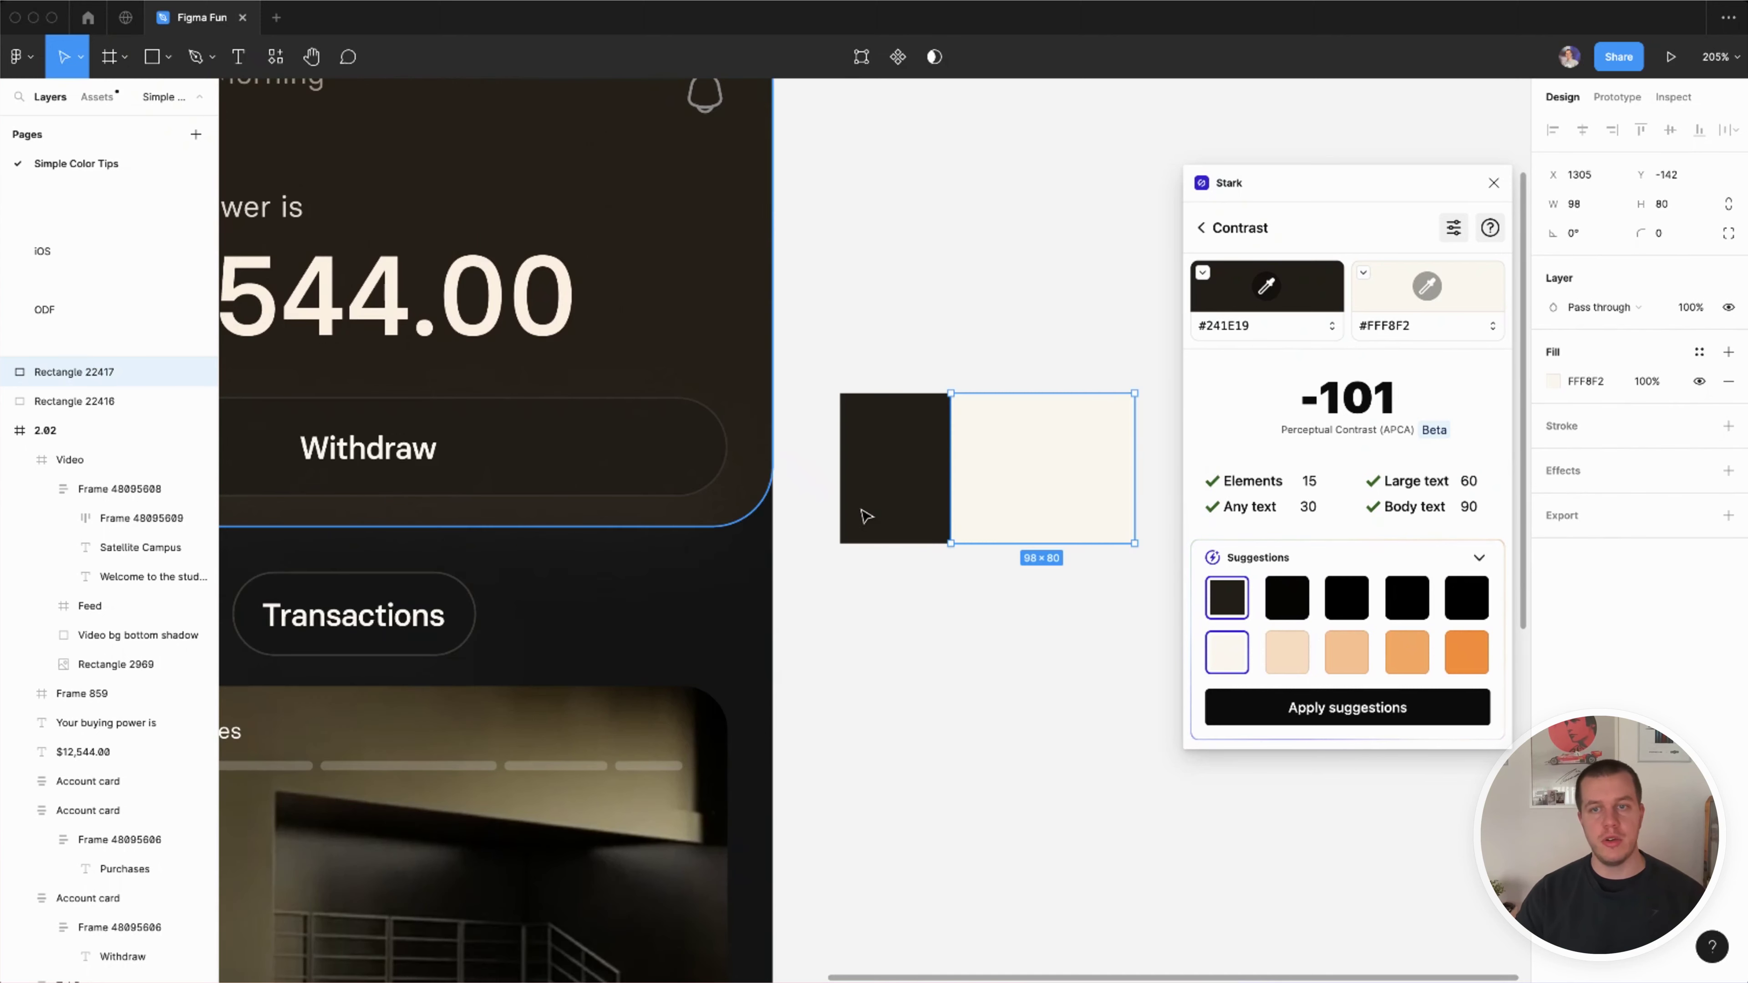
scroll(863, 513, "down", 5)
Step: Delete both test swatches and close the Stark plugin
left_click_drag(1058, 615, 952, 503)
left_click(1112, 645)
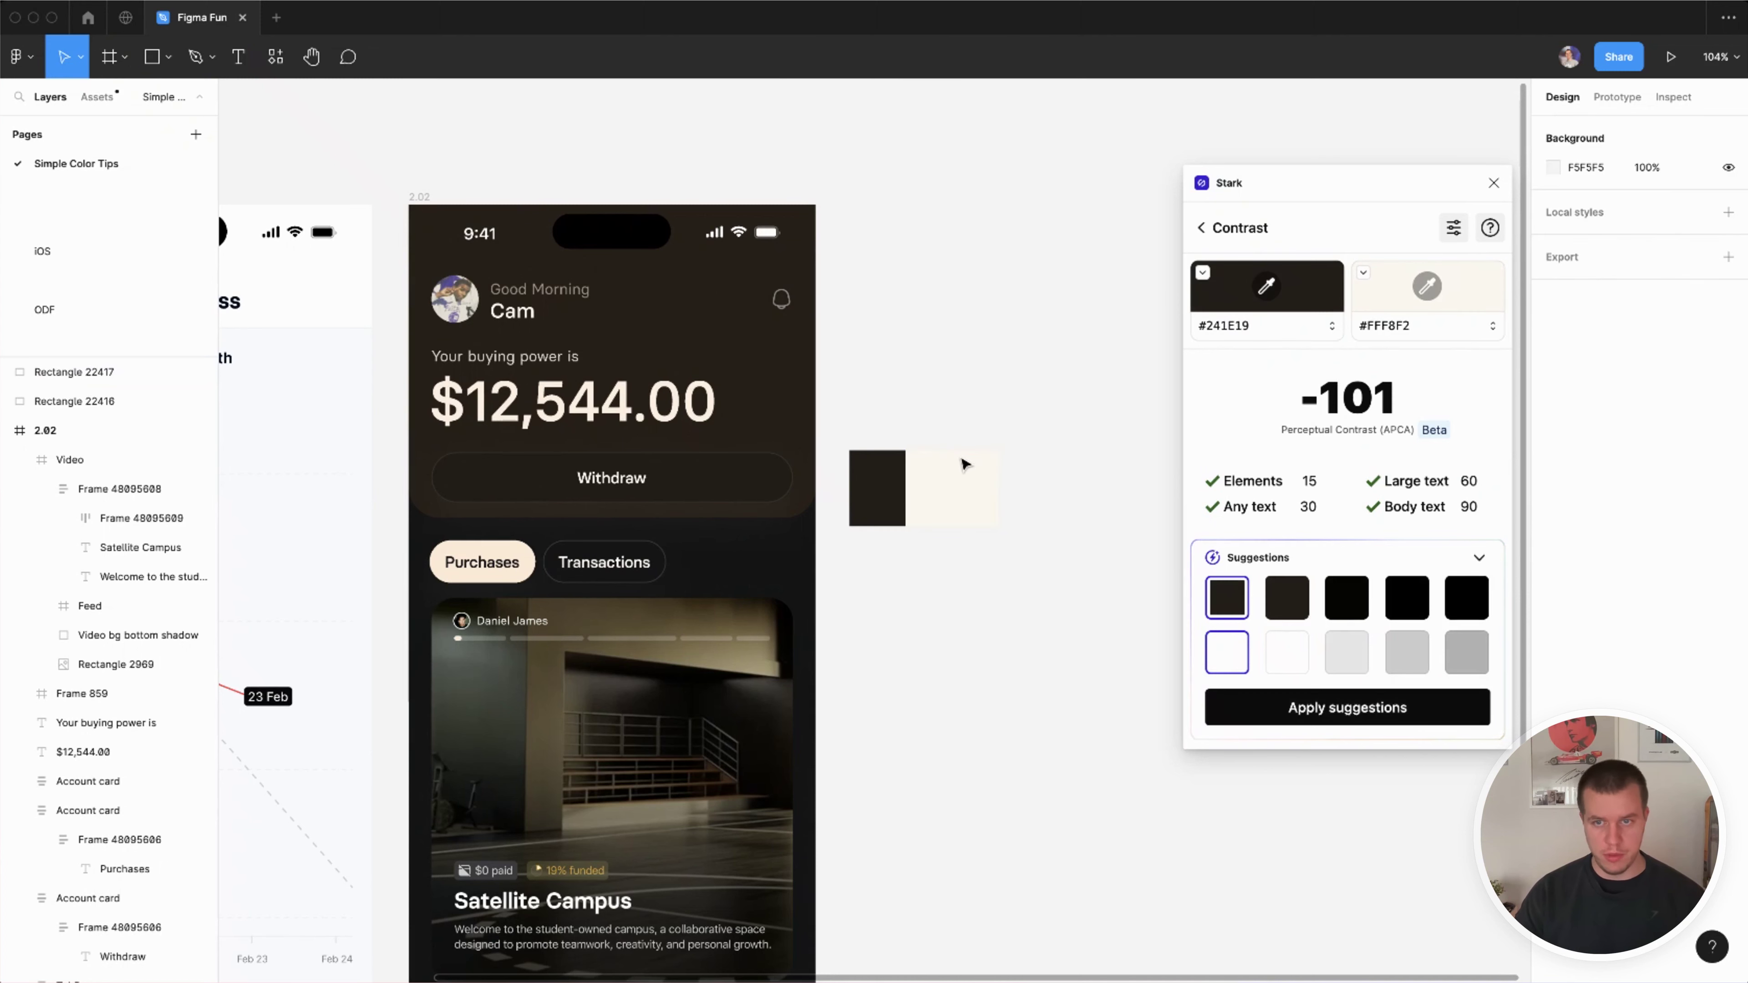
left_click(964, 465)
left_click(1096, 737)
left_click(916, 494)
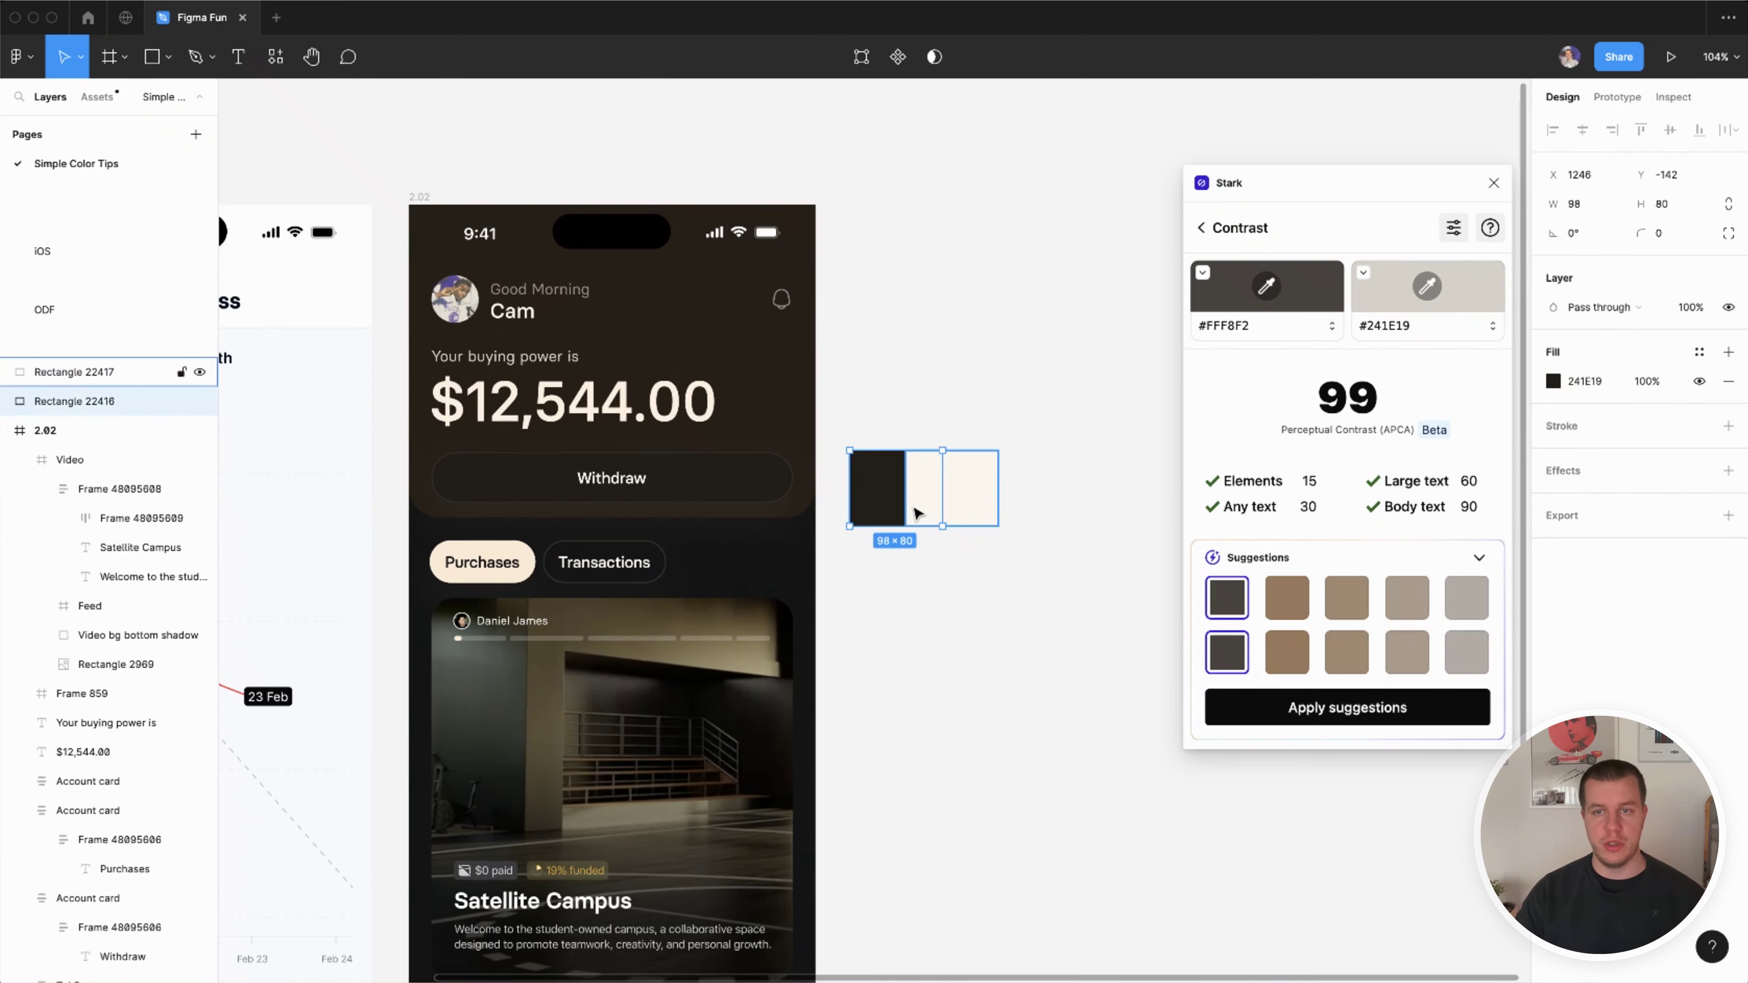
left_click(1081, 767)
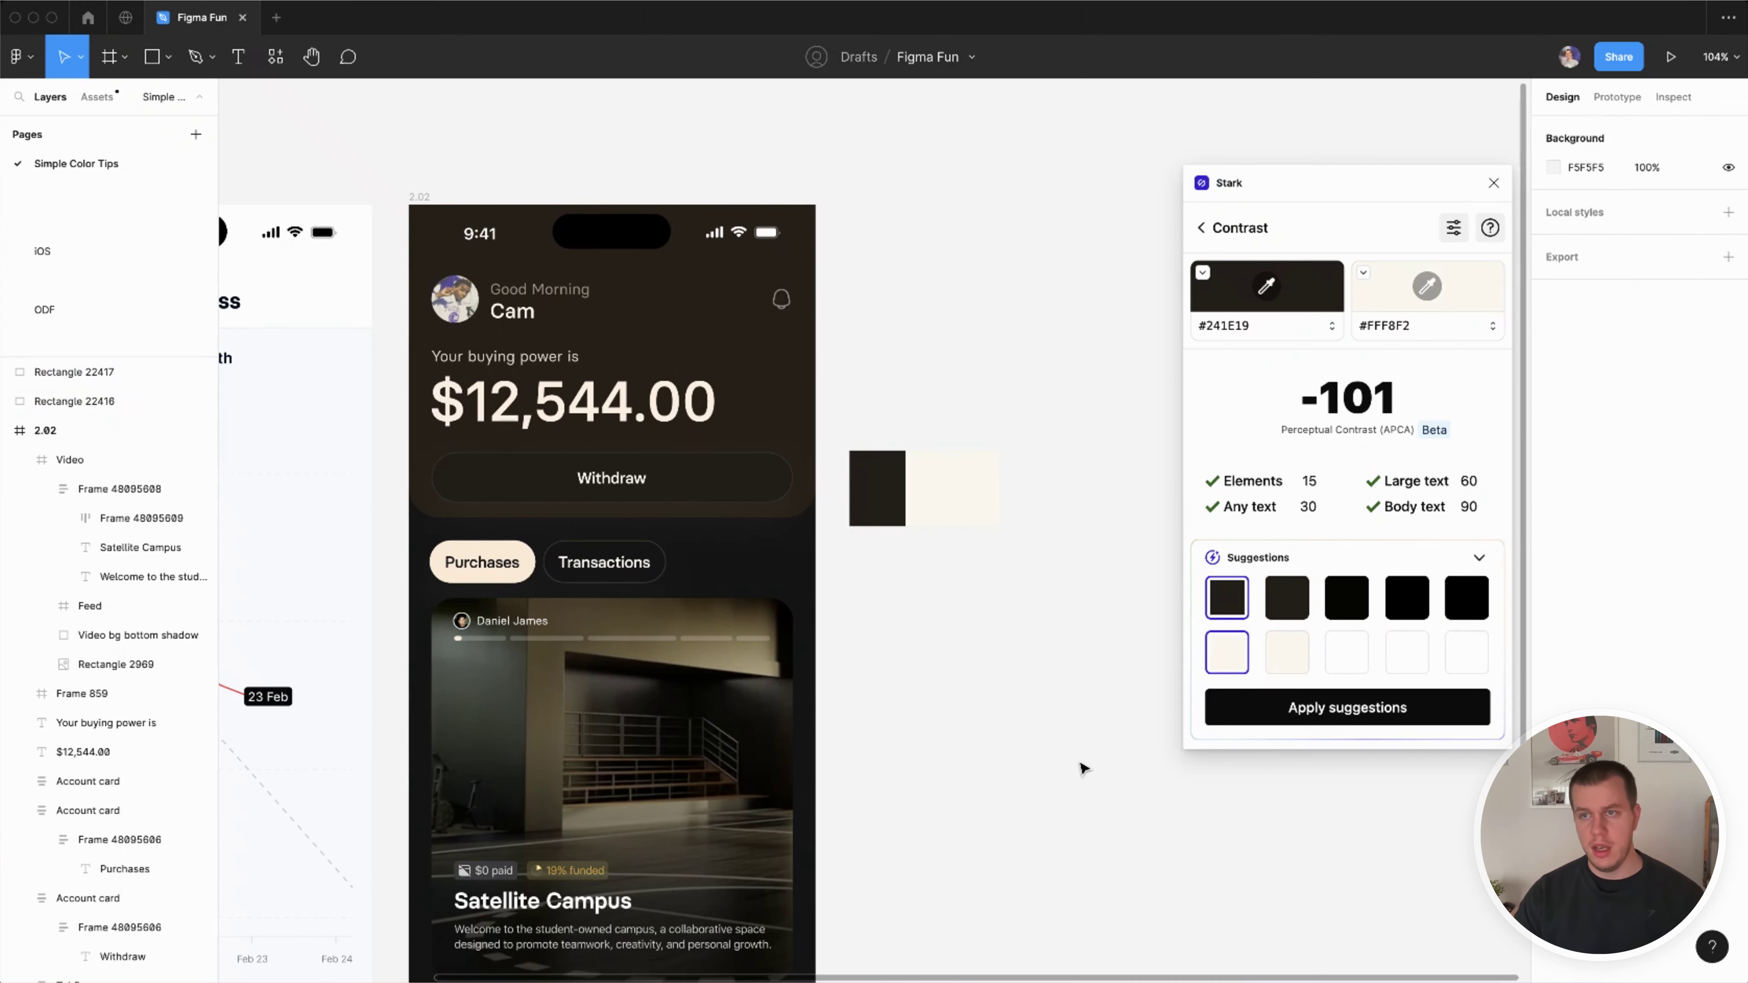
left_click_drag(1039, 626, 807, 377)
left_click_drag(1023, 593, 854, 446)
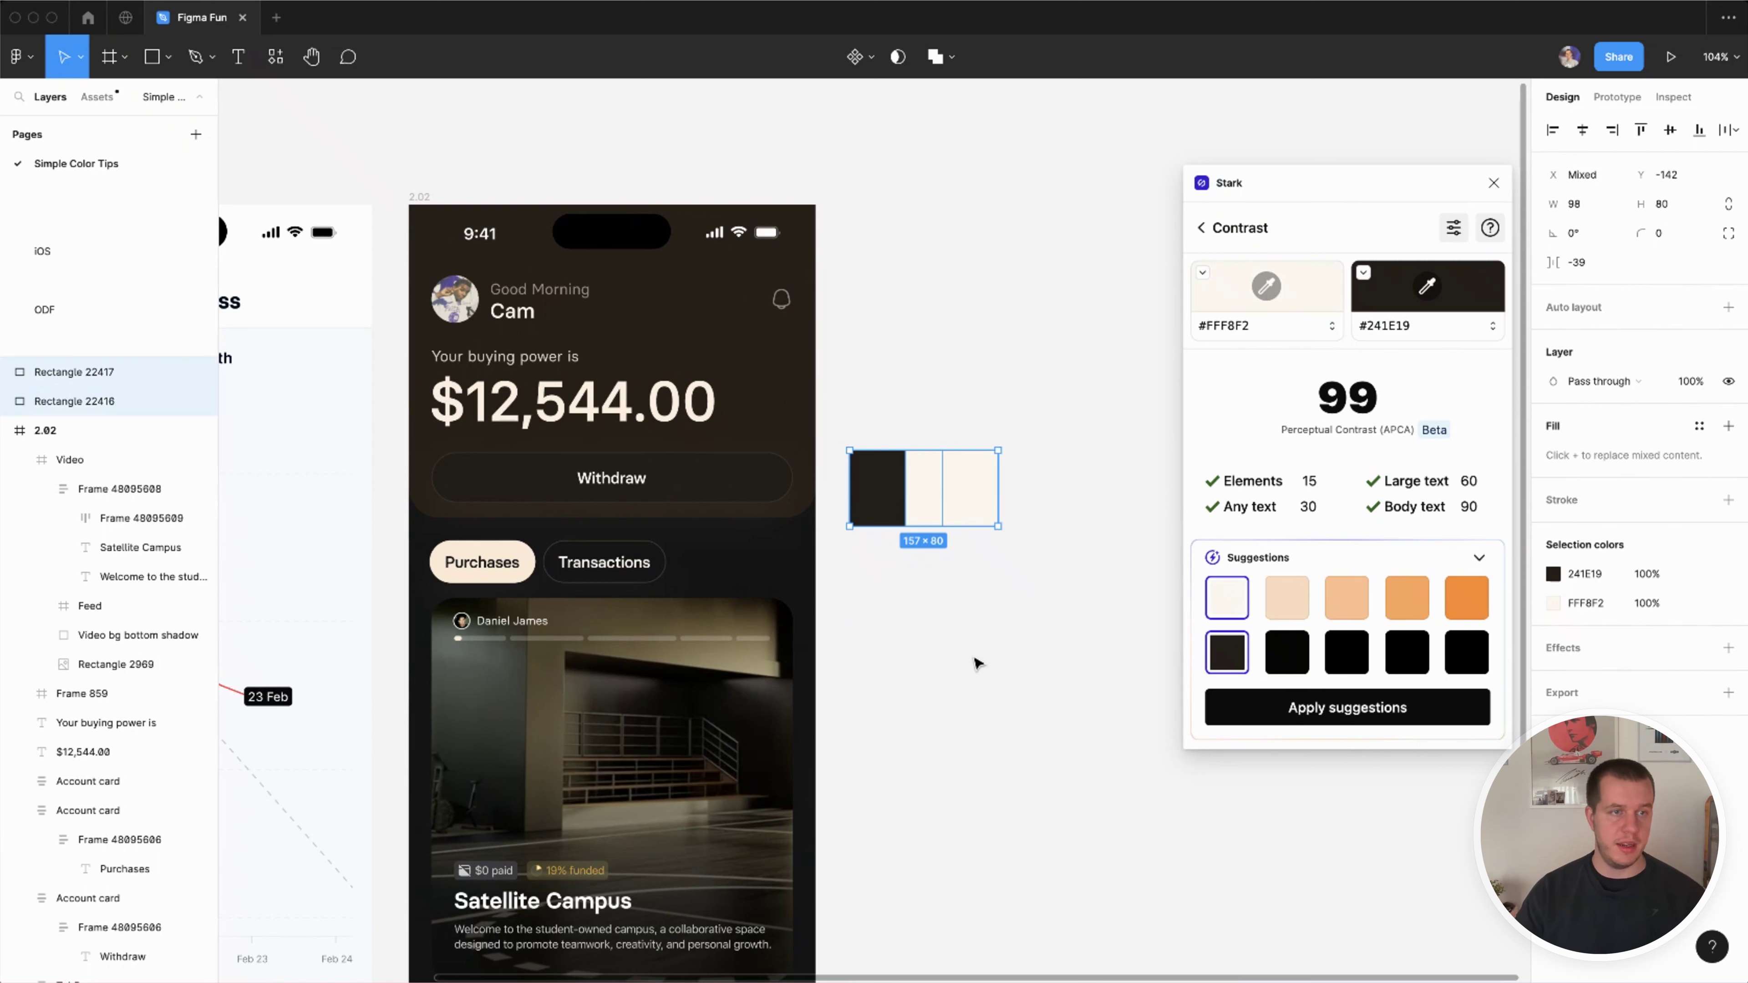
left_click(977, 663)
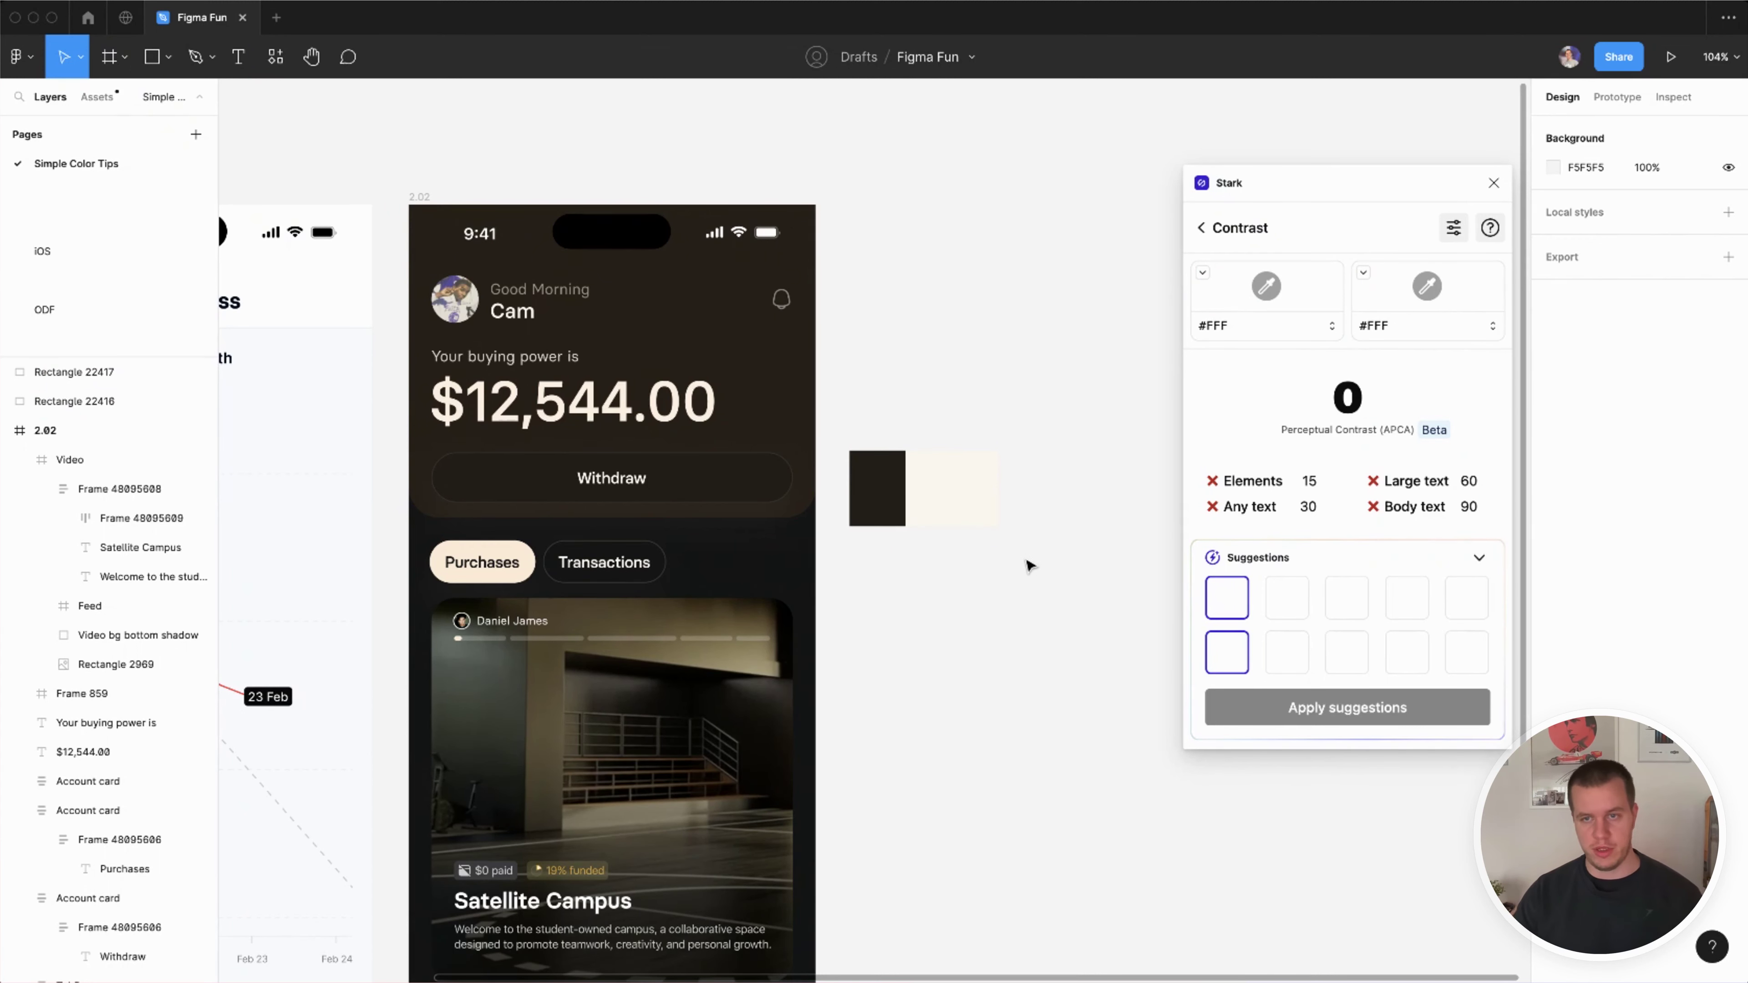
left_click_drag(1063, 610, 897, 488)
key("Delete")
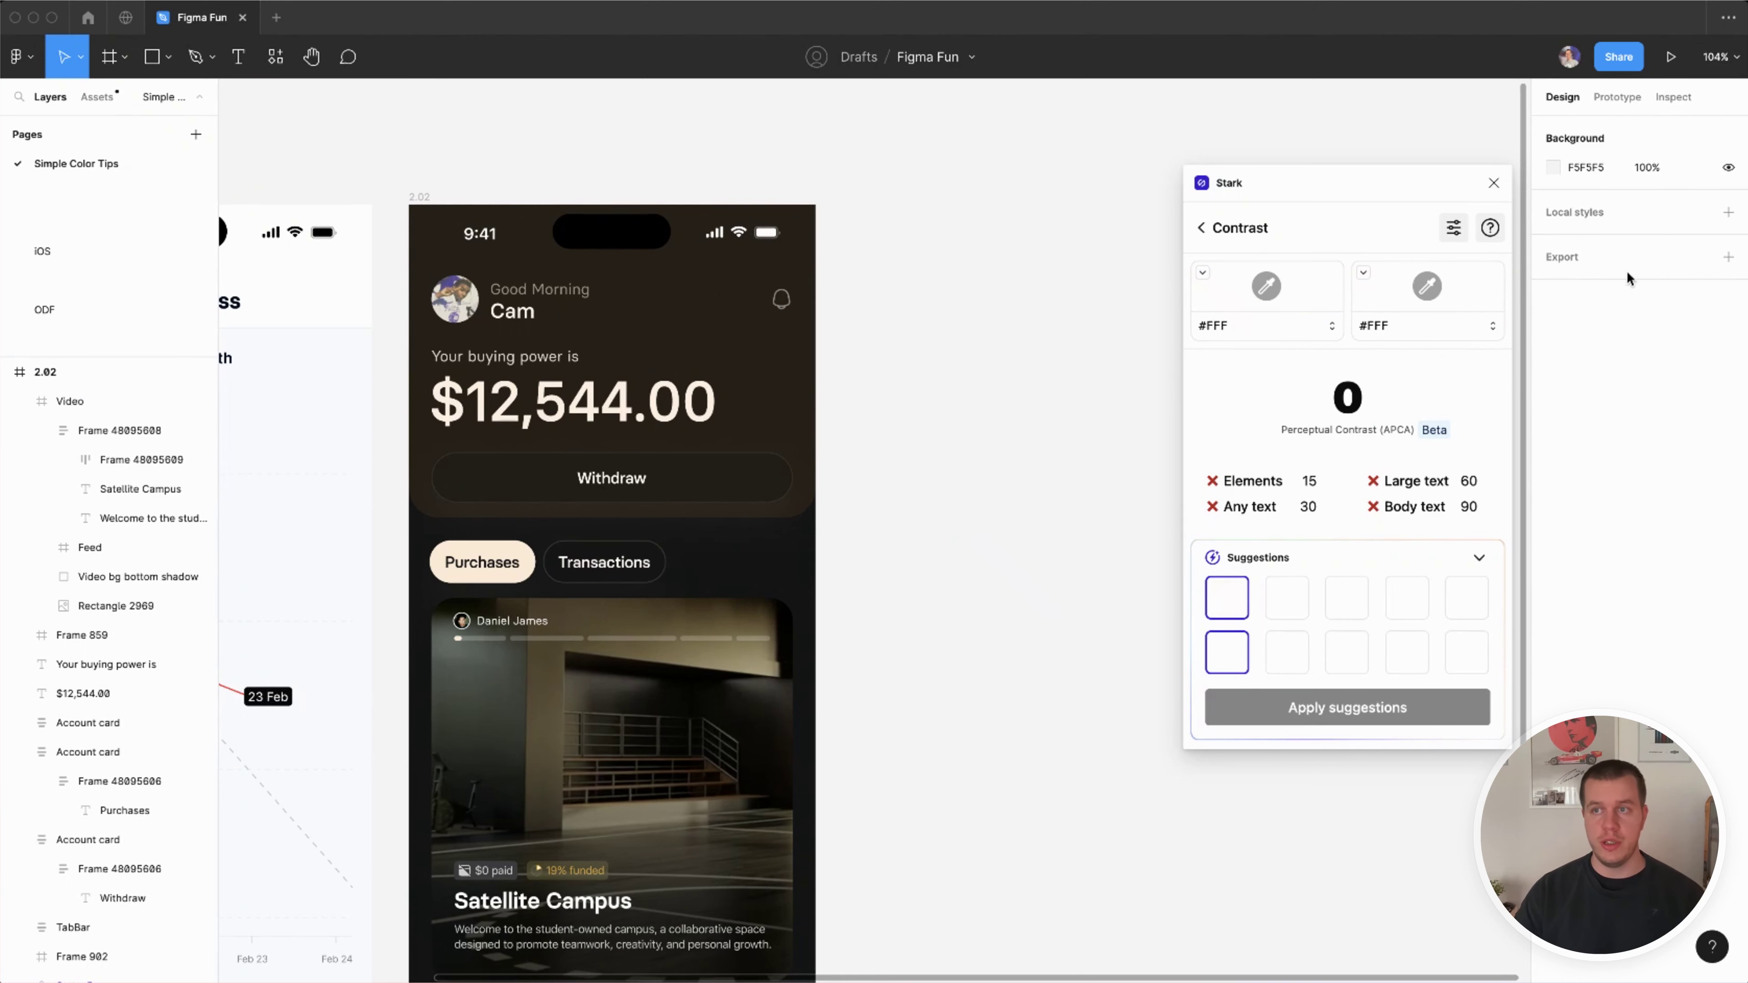
left_click(1494, 183)
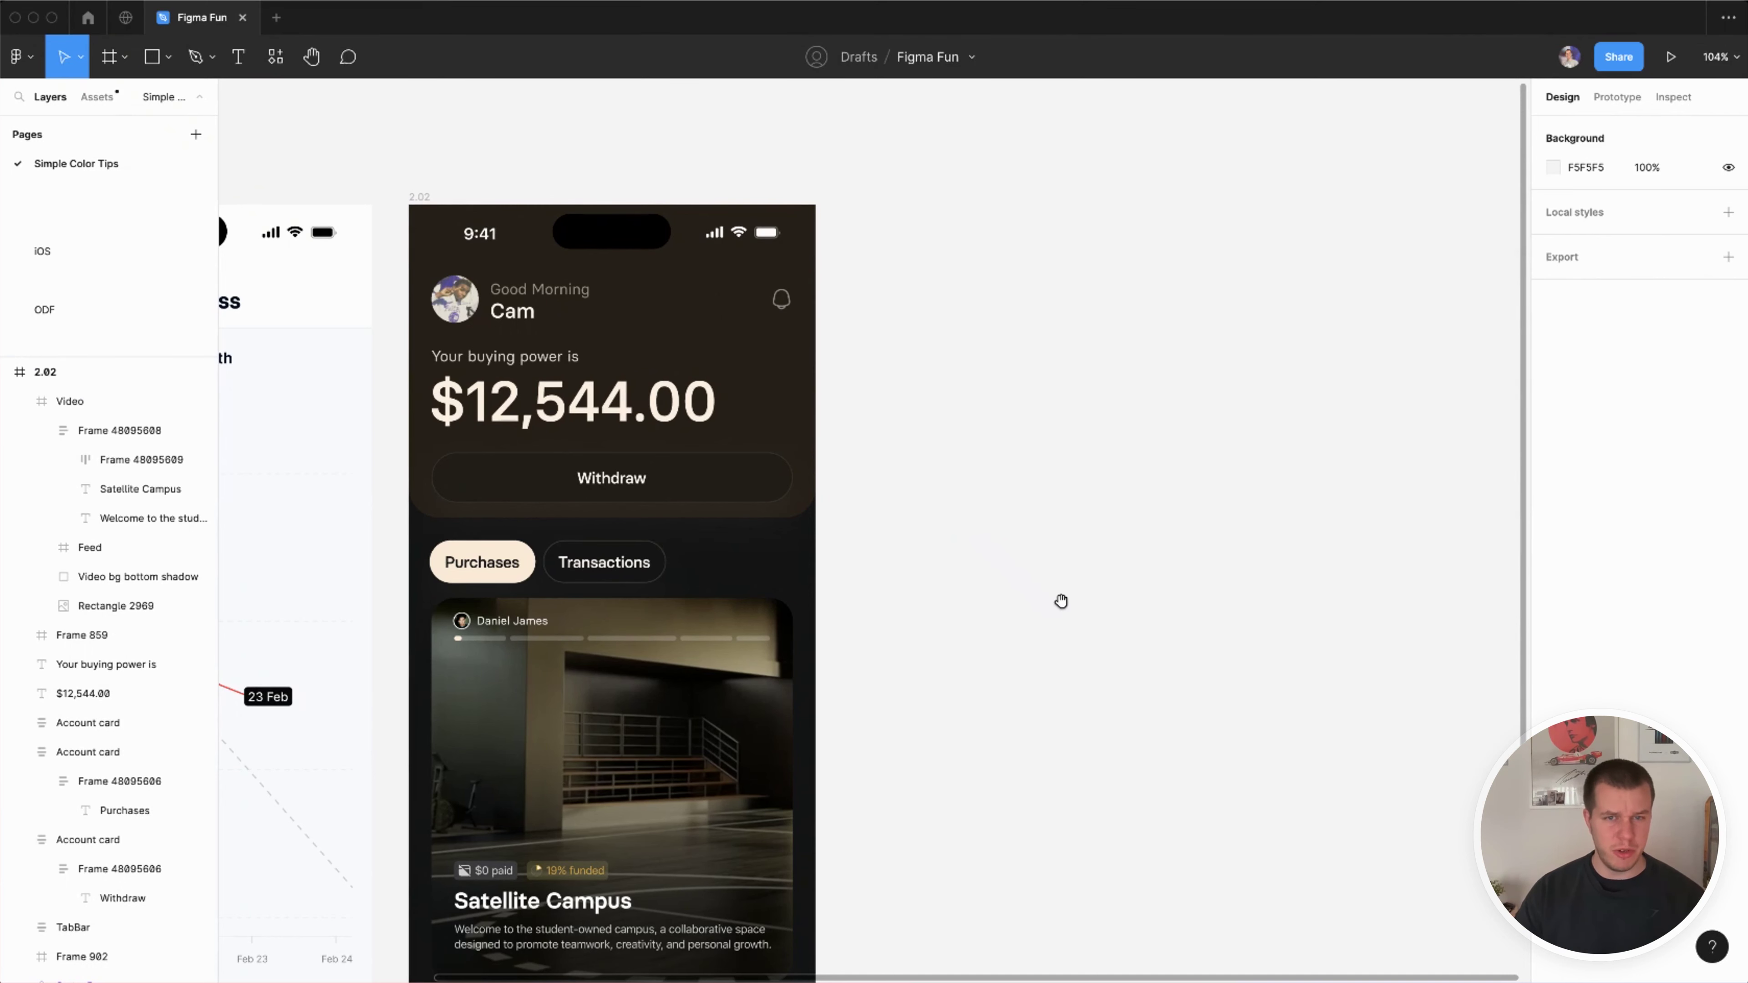
Step: Change the header card's fill type to a linear gradient
left_click_drag(1061, 601, 1182, 597)
left_click(906, 418)
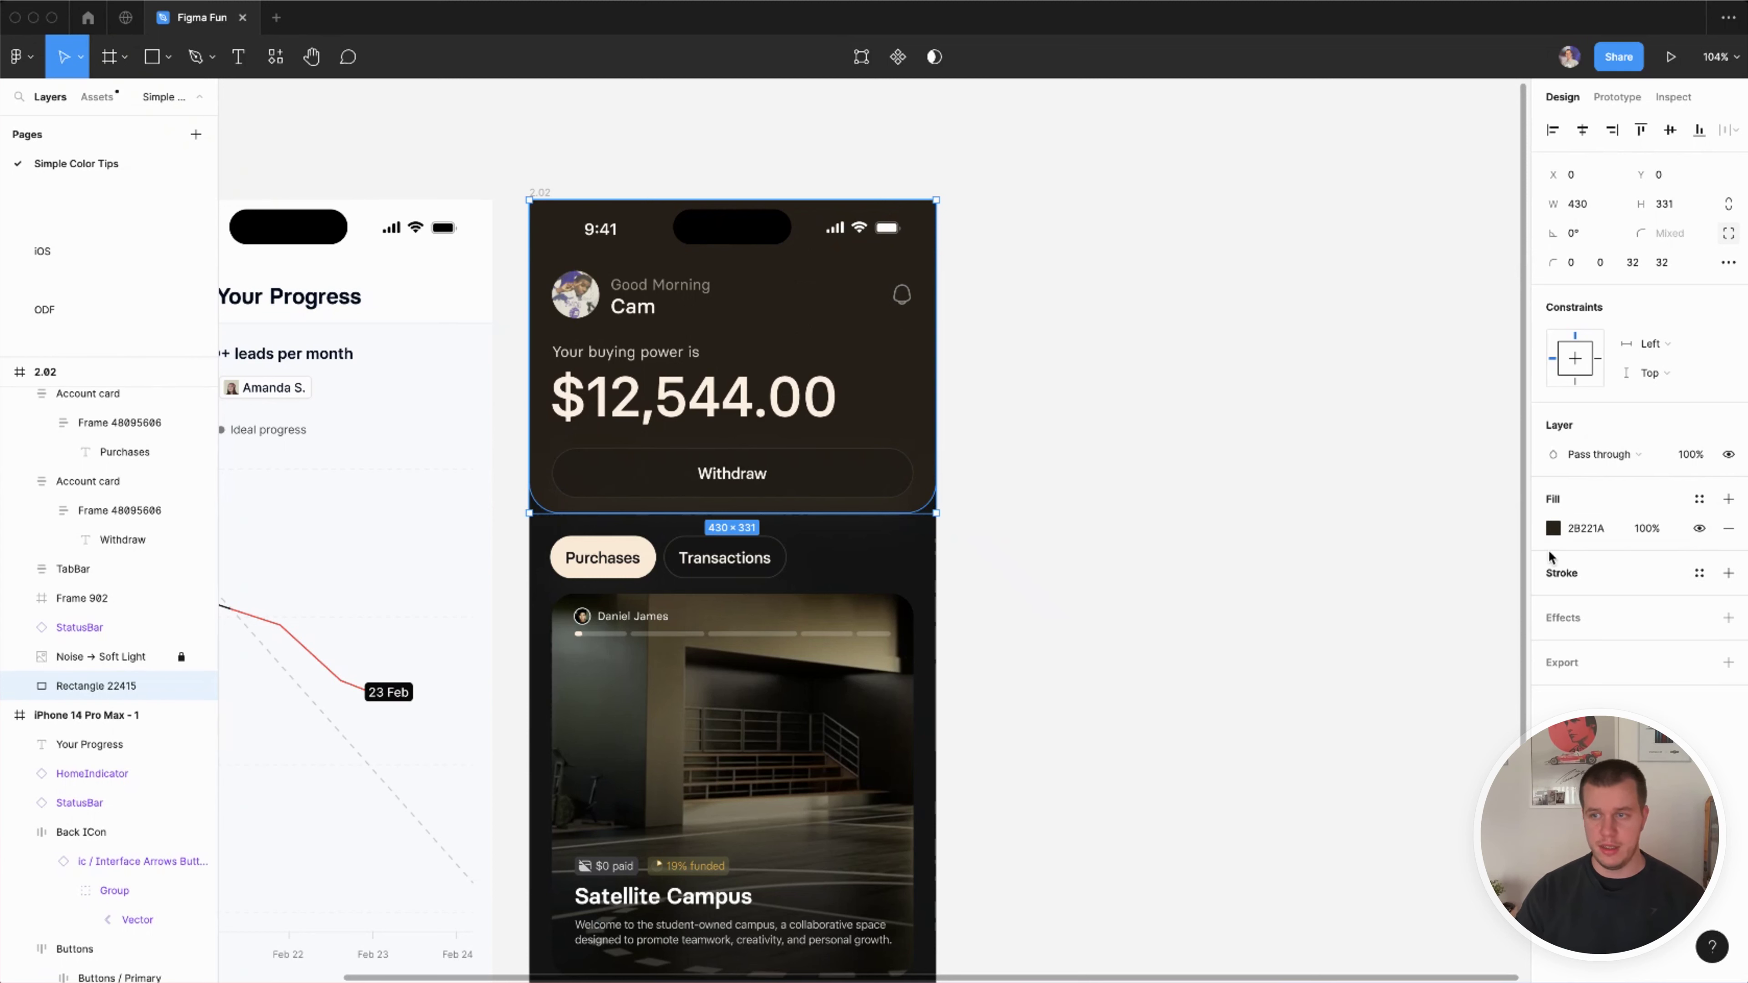
left_click(1553, 528)
left_click(1359, 510)
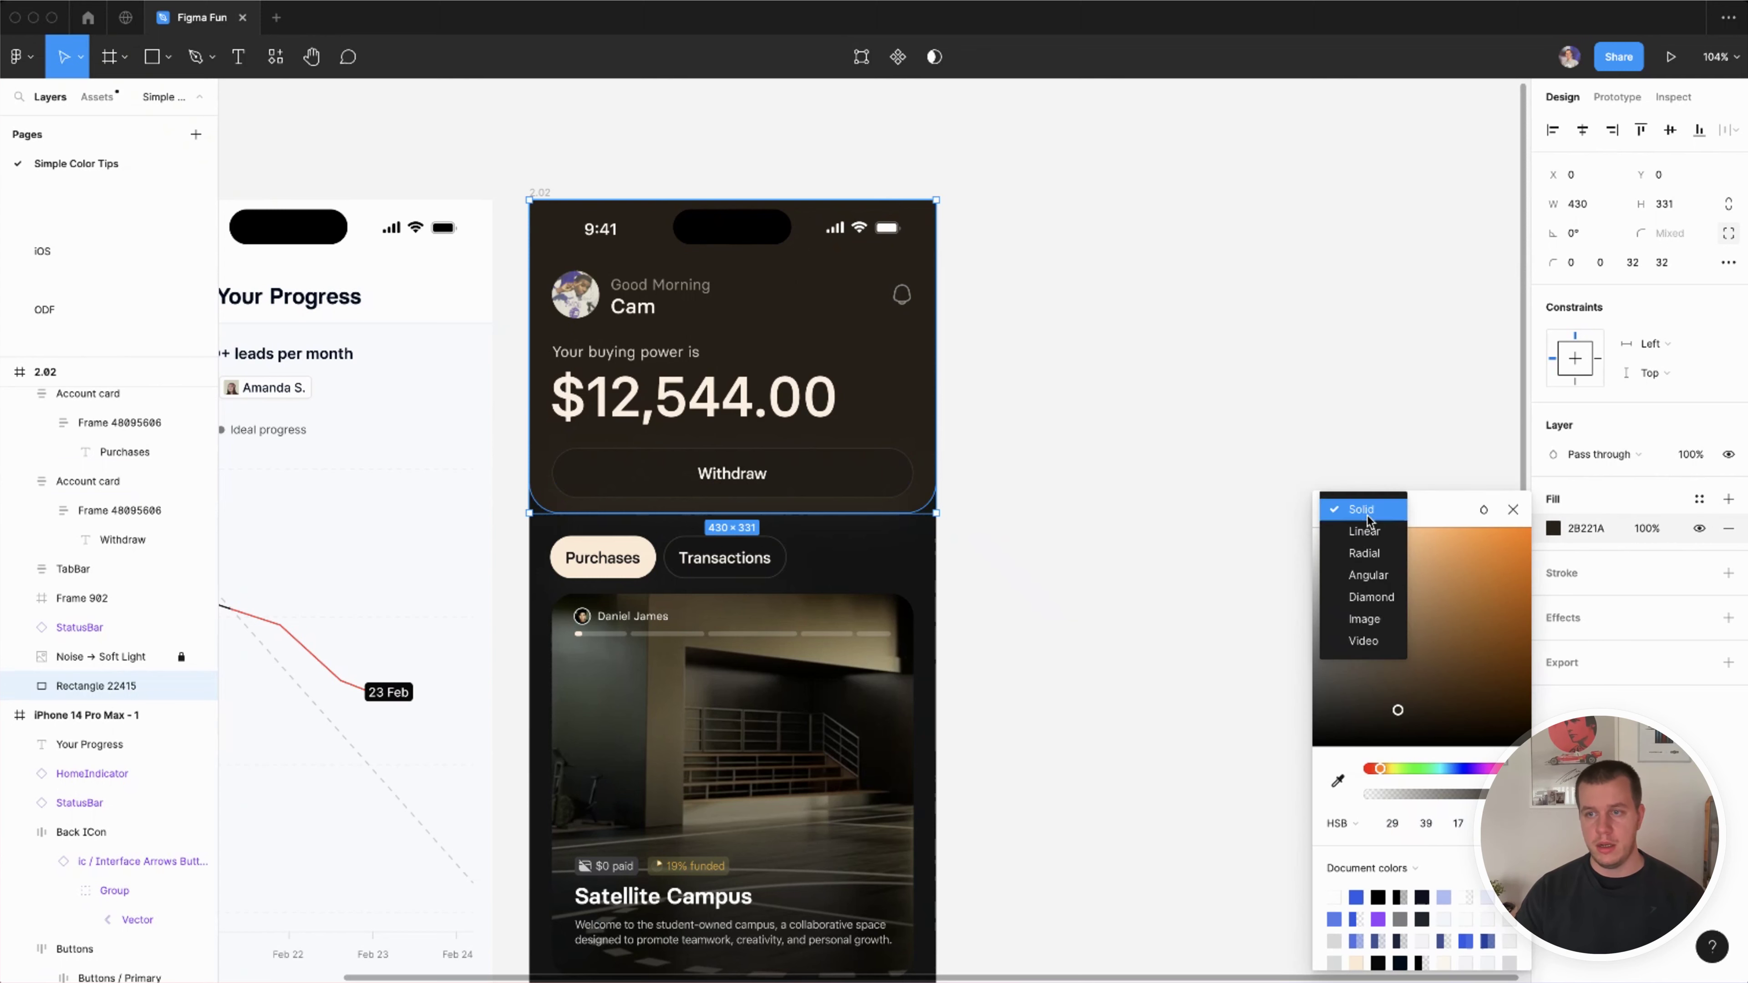
left_click(1365, 532)
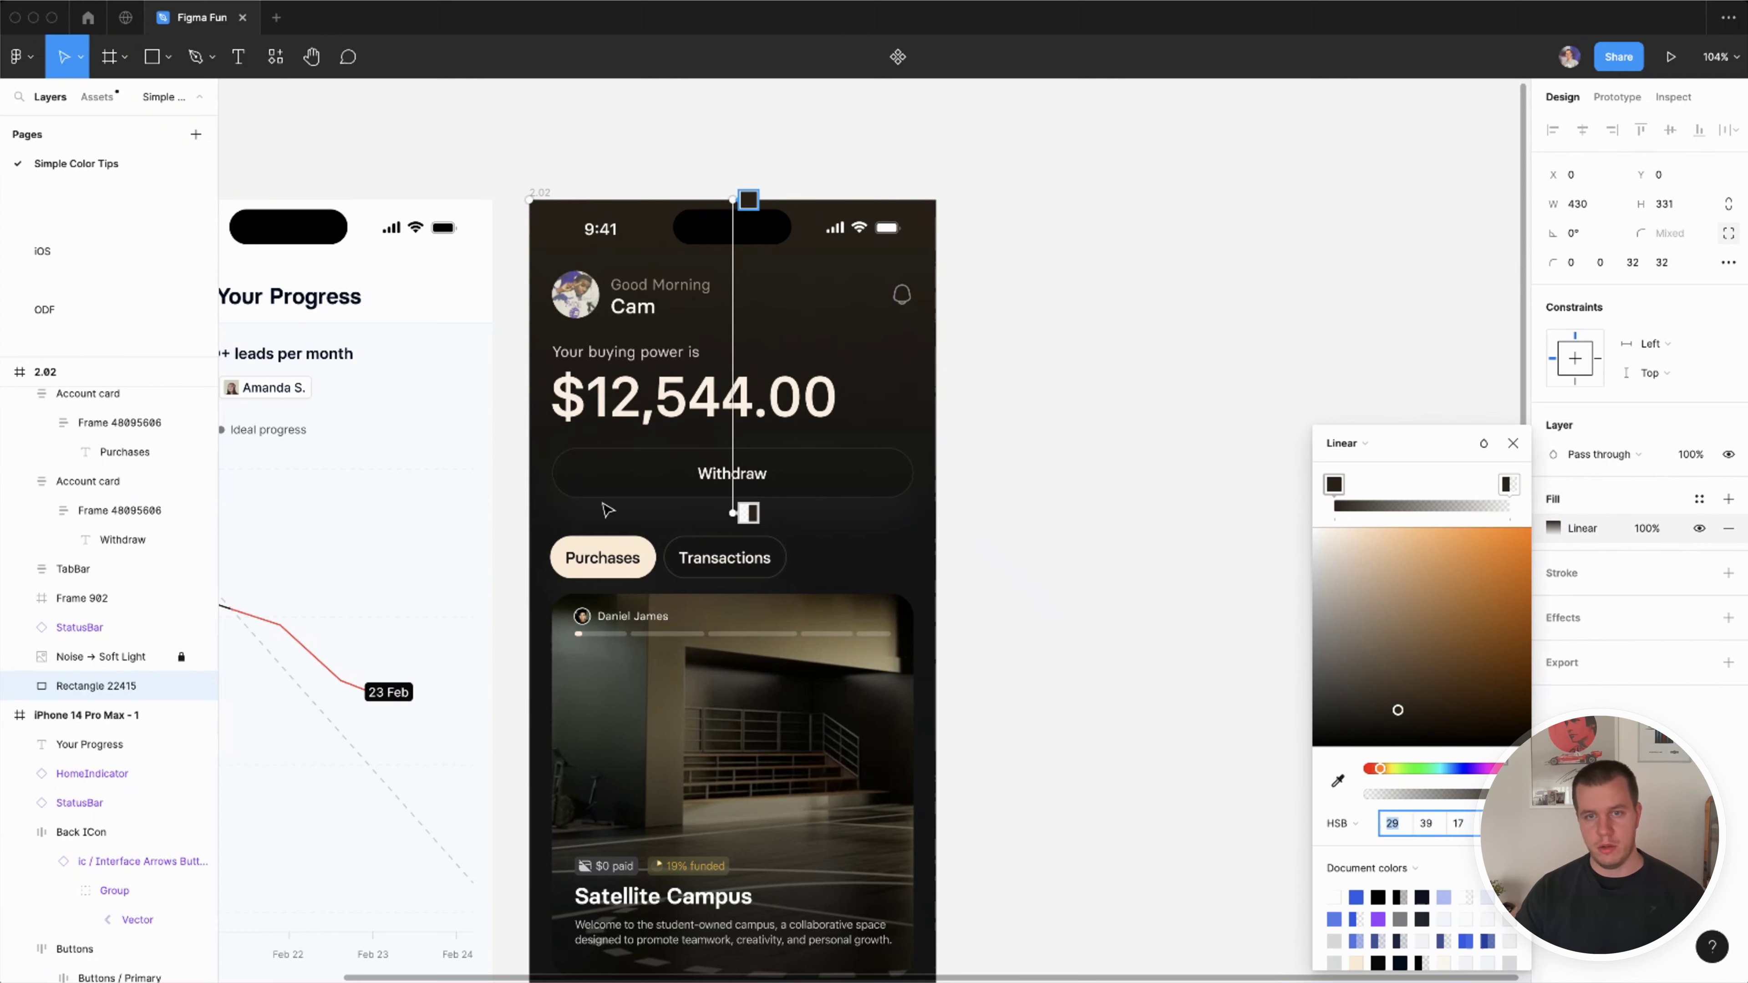
Step: Eyedrop the Purchases pill's cream into both stops and run the gradient top-left to bottom-right
key("i")
left_click(622, 546)
left_click(1513, 484)
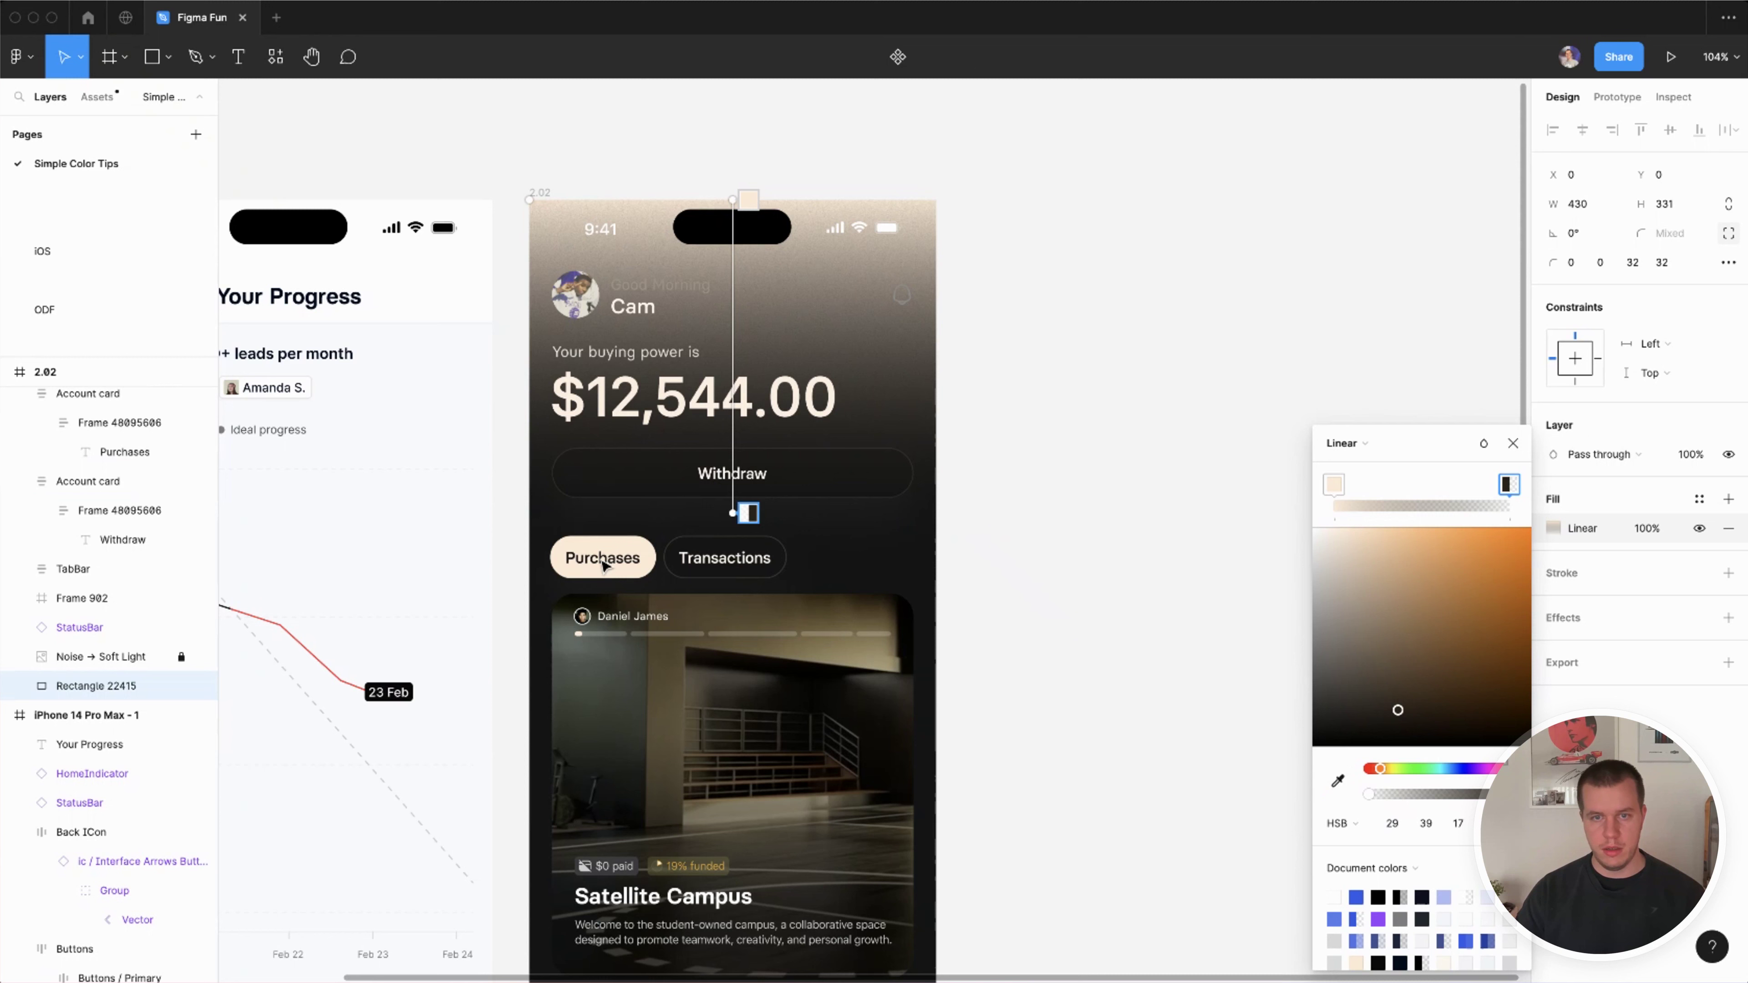
key("i")
left_click(603, 559)
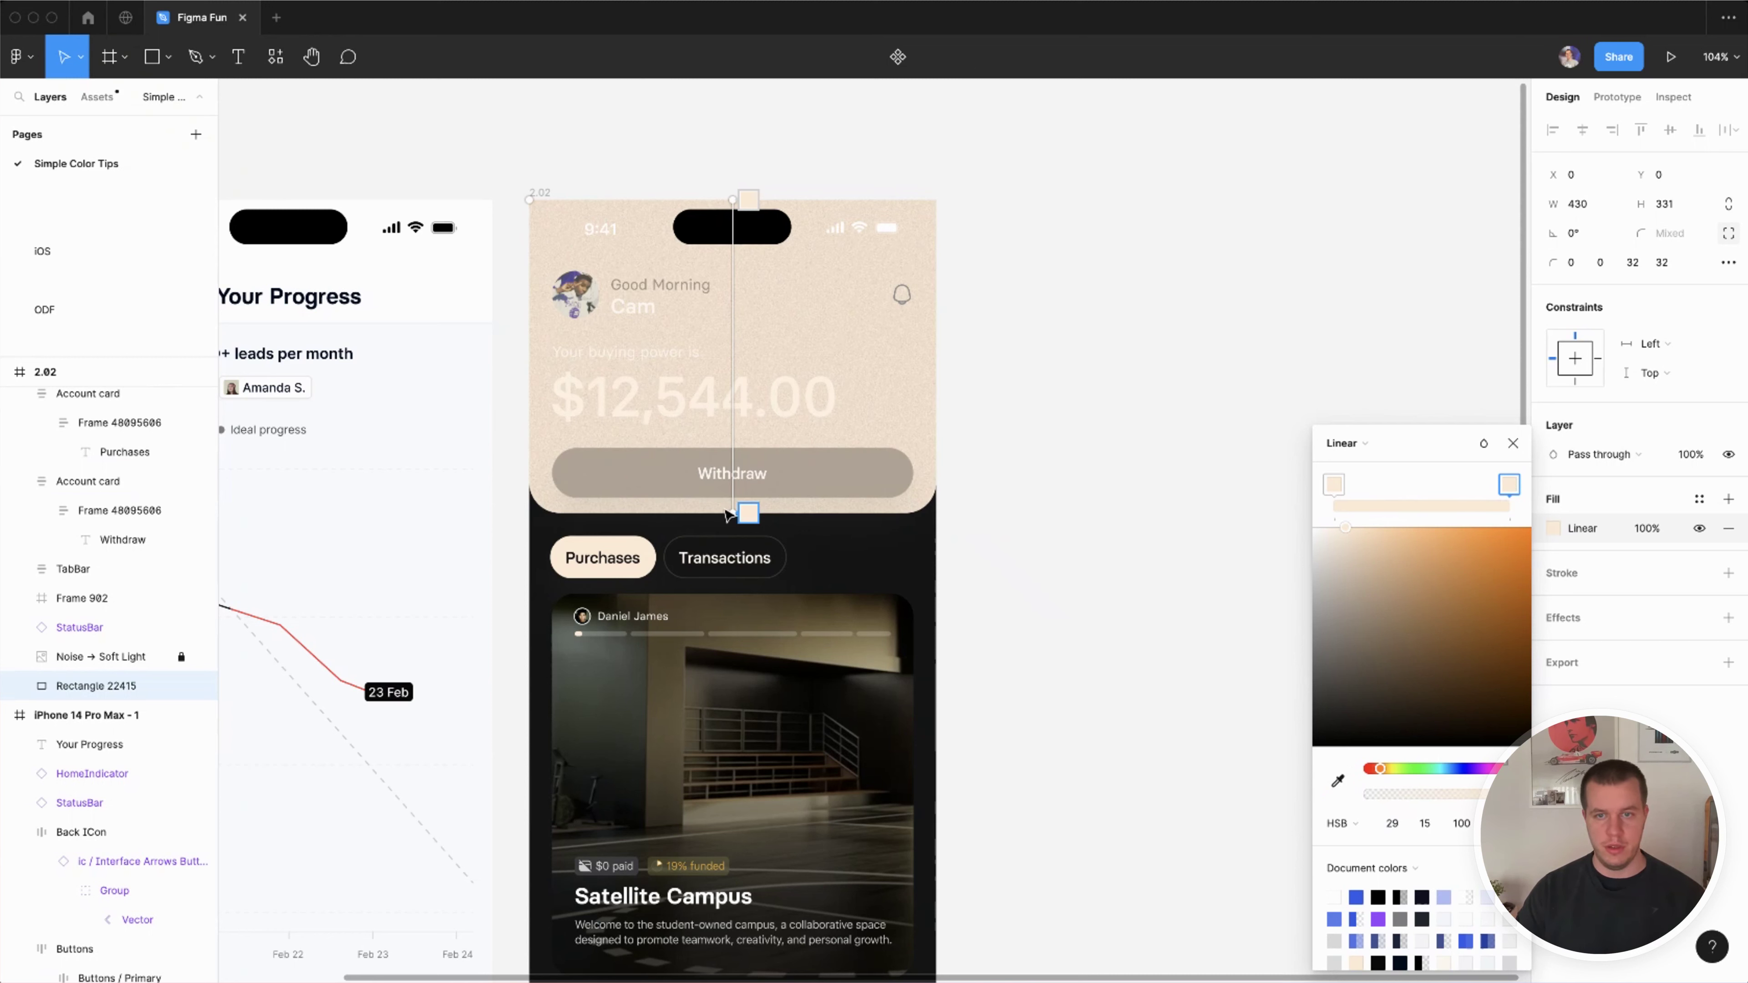
left_click_drag(747, 513, 960, 513)
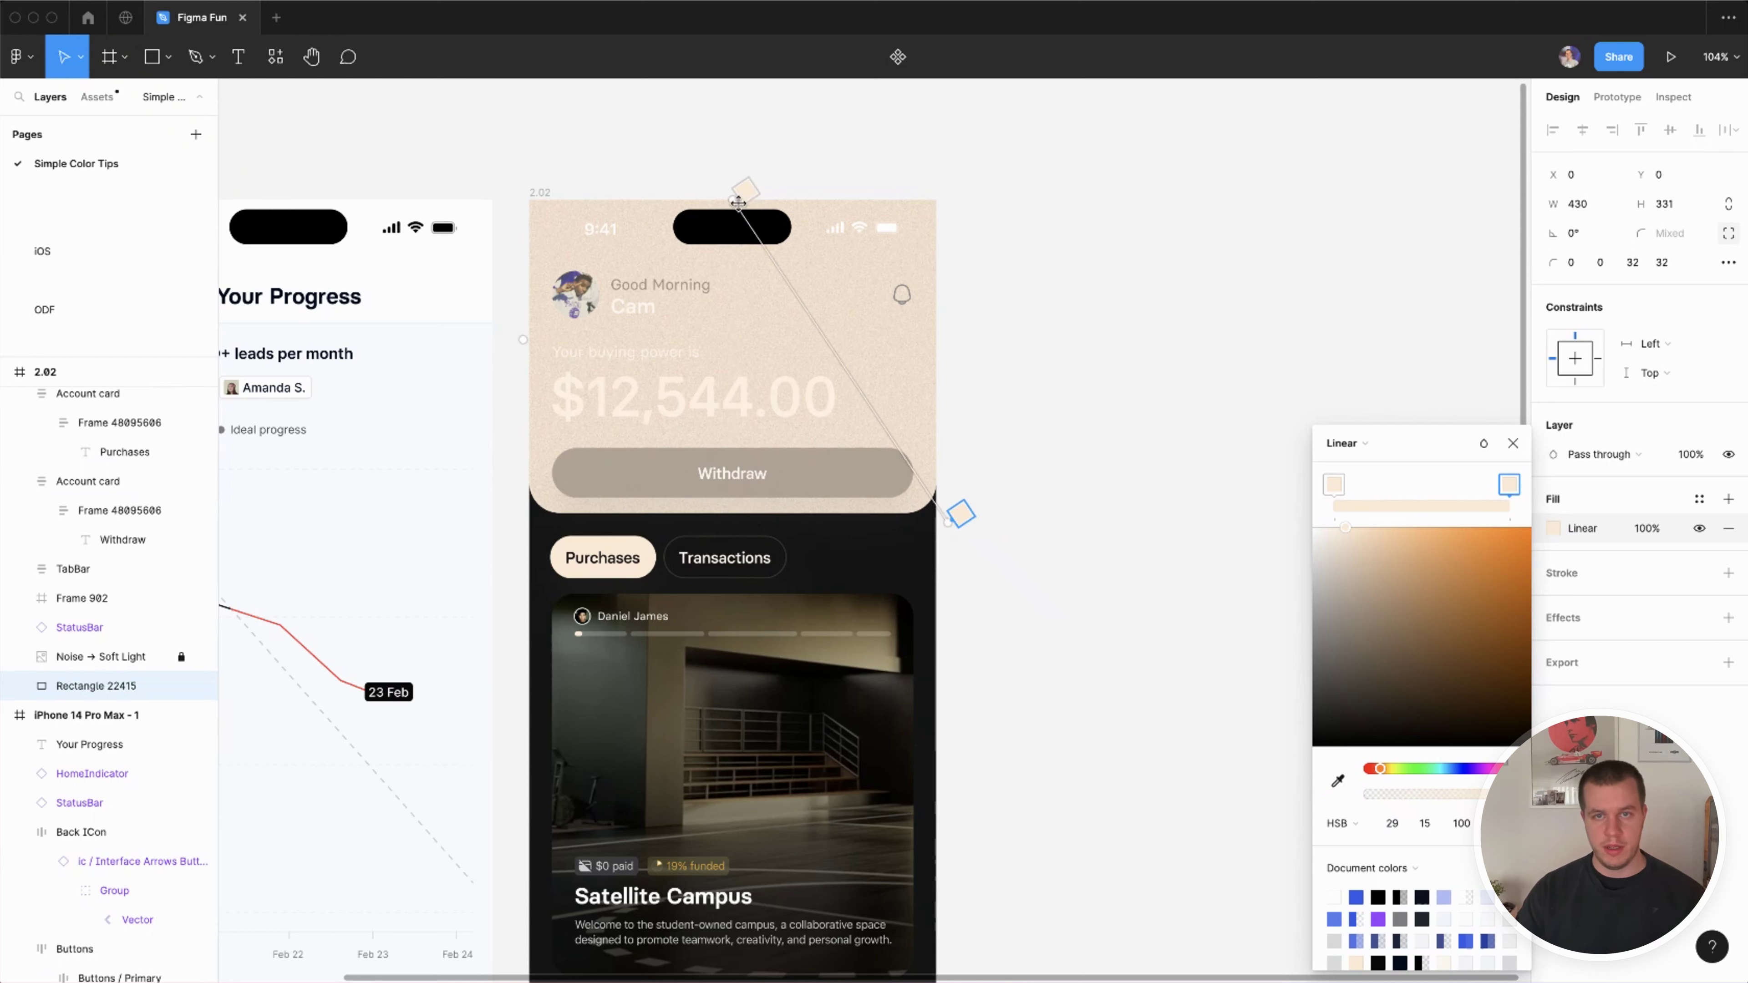
left_click_drag(738, 203, 562, 212)
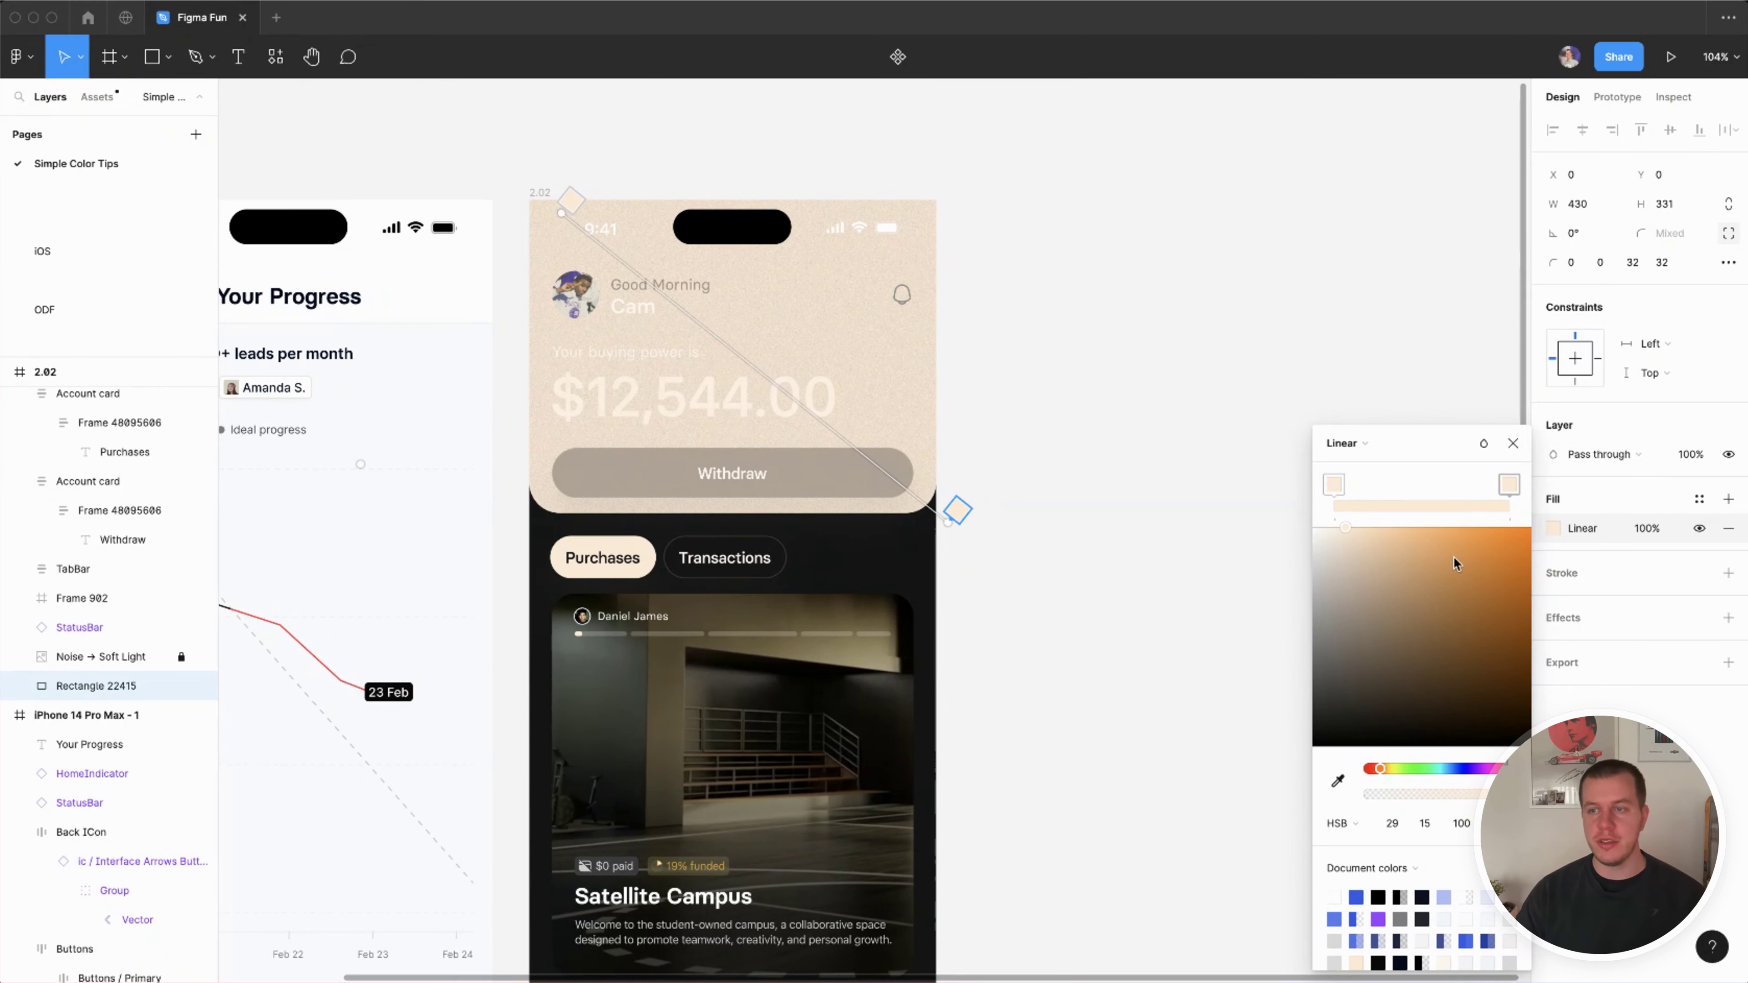
Step: Try hue shifts on both gradient stops, undoing the purple start colour
left_click_drag(1398, 775, 1412, 775)
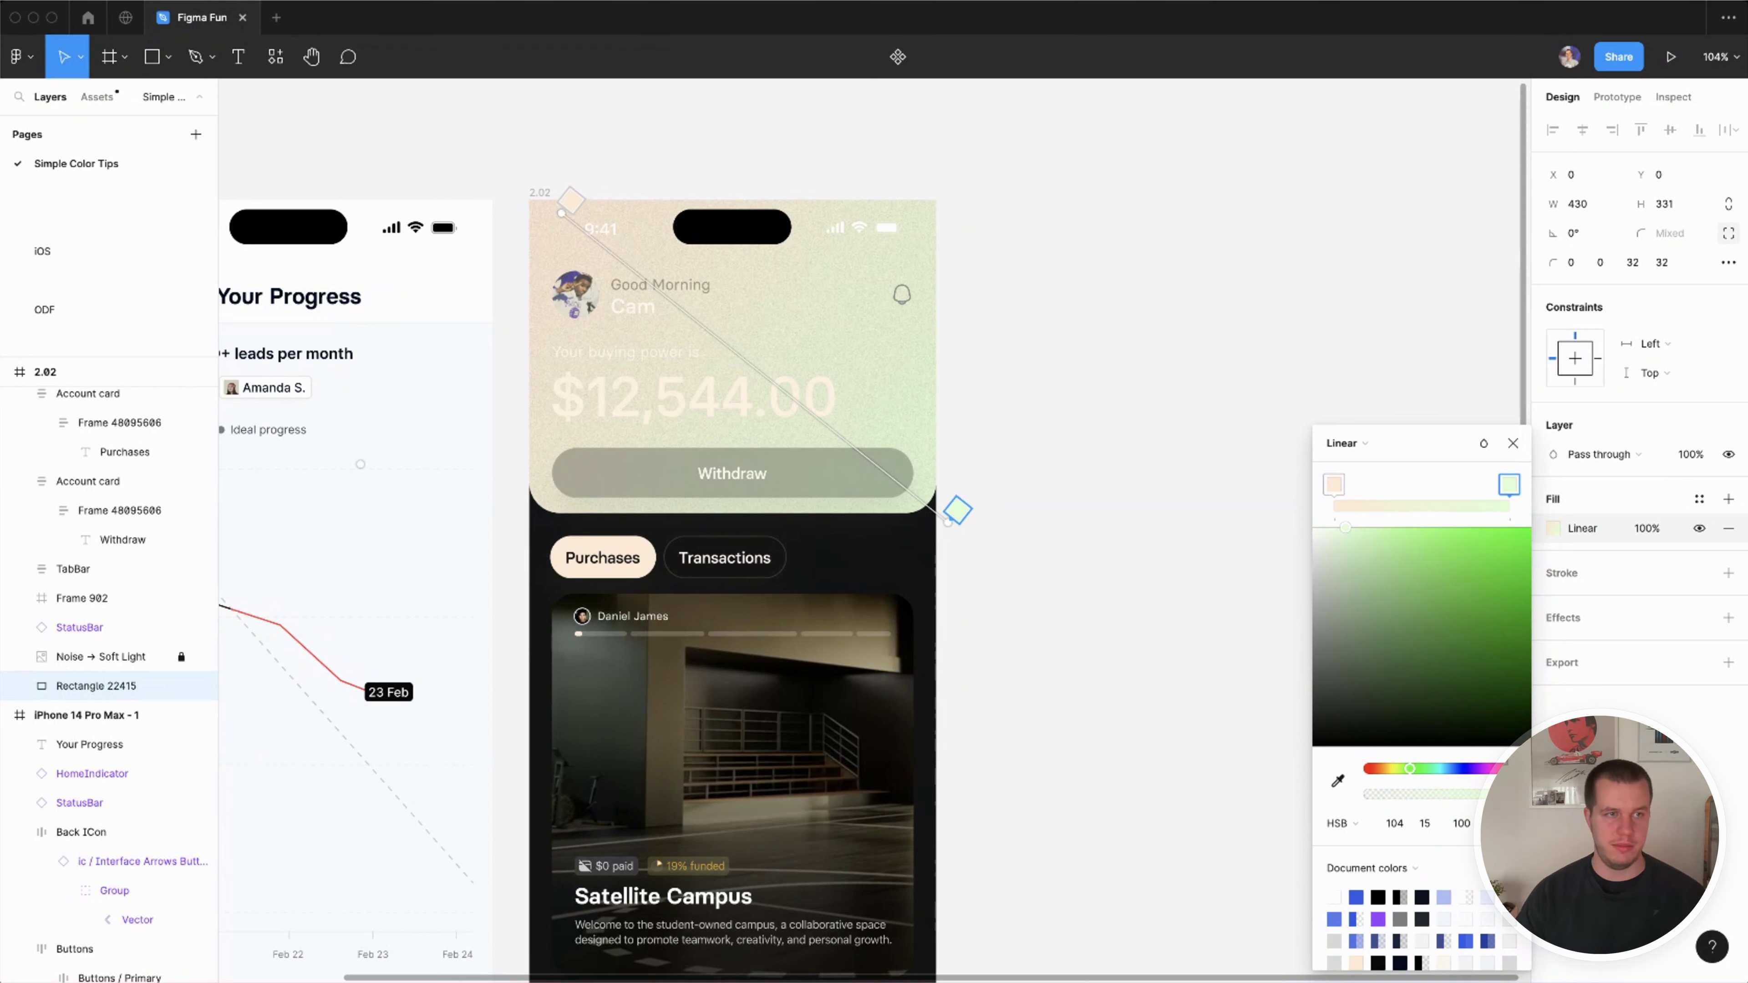
left_click(1335, 485)
left_click_drag(1451, 775, 1471, 775)
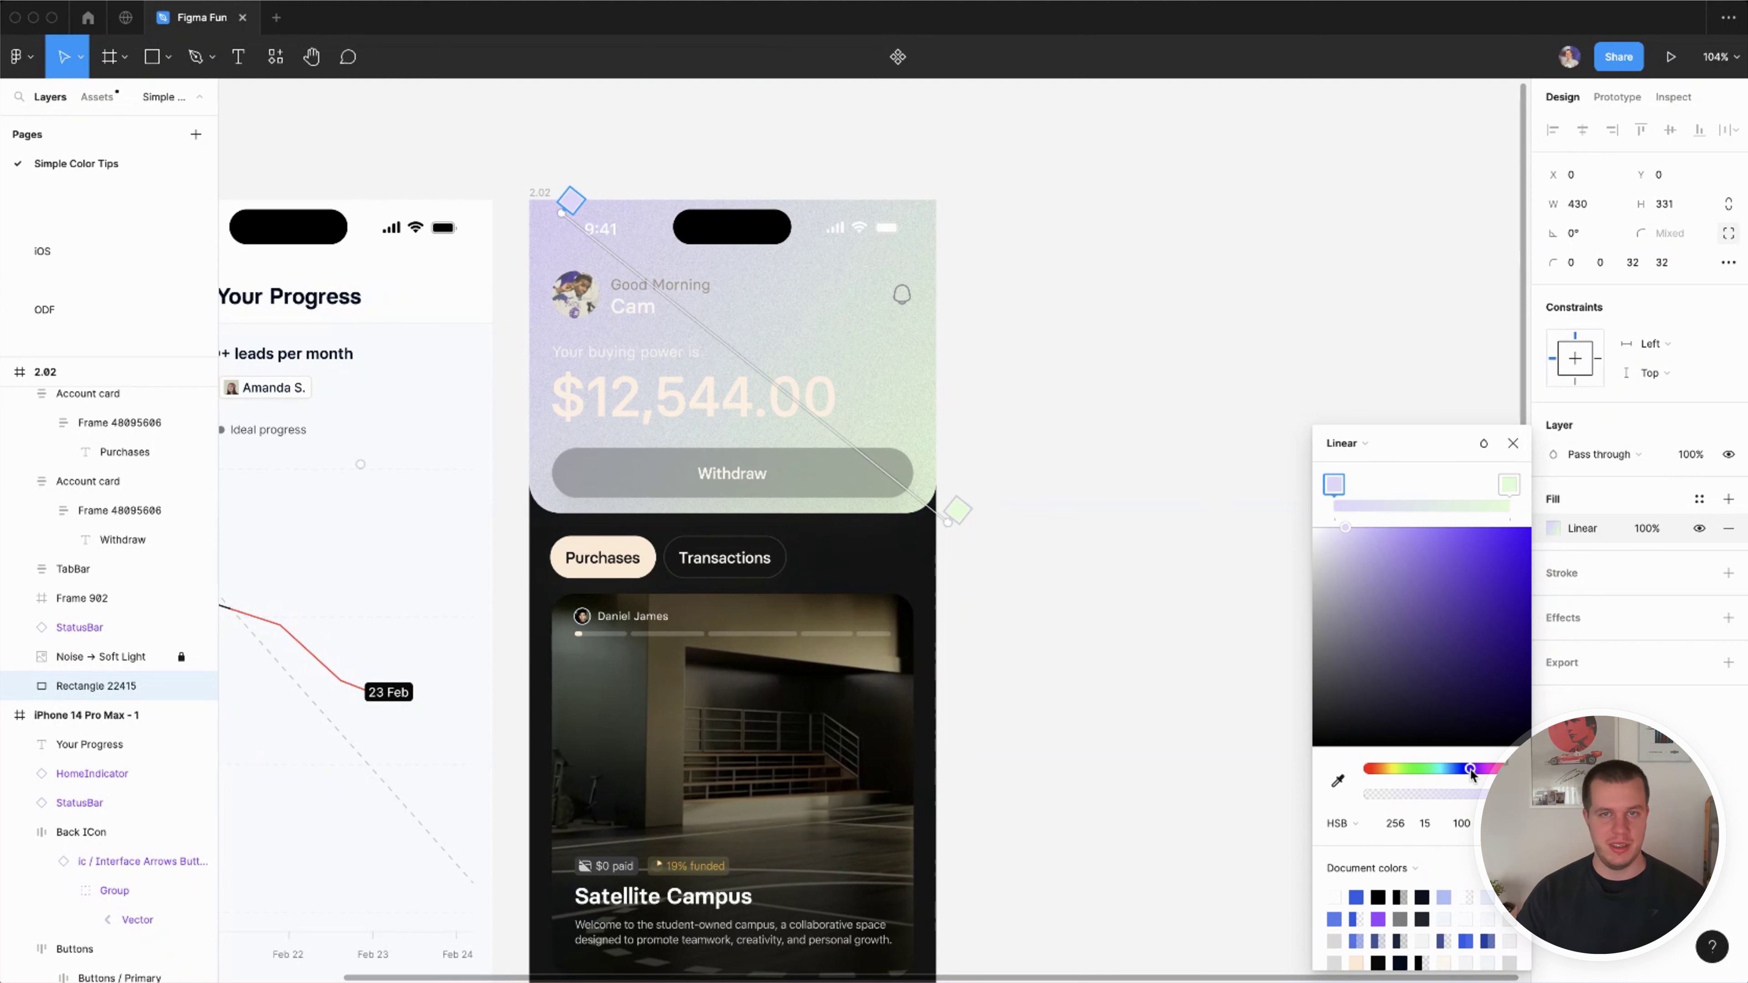
key("super+z")
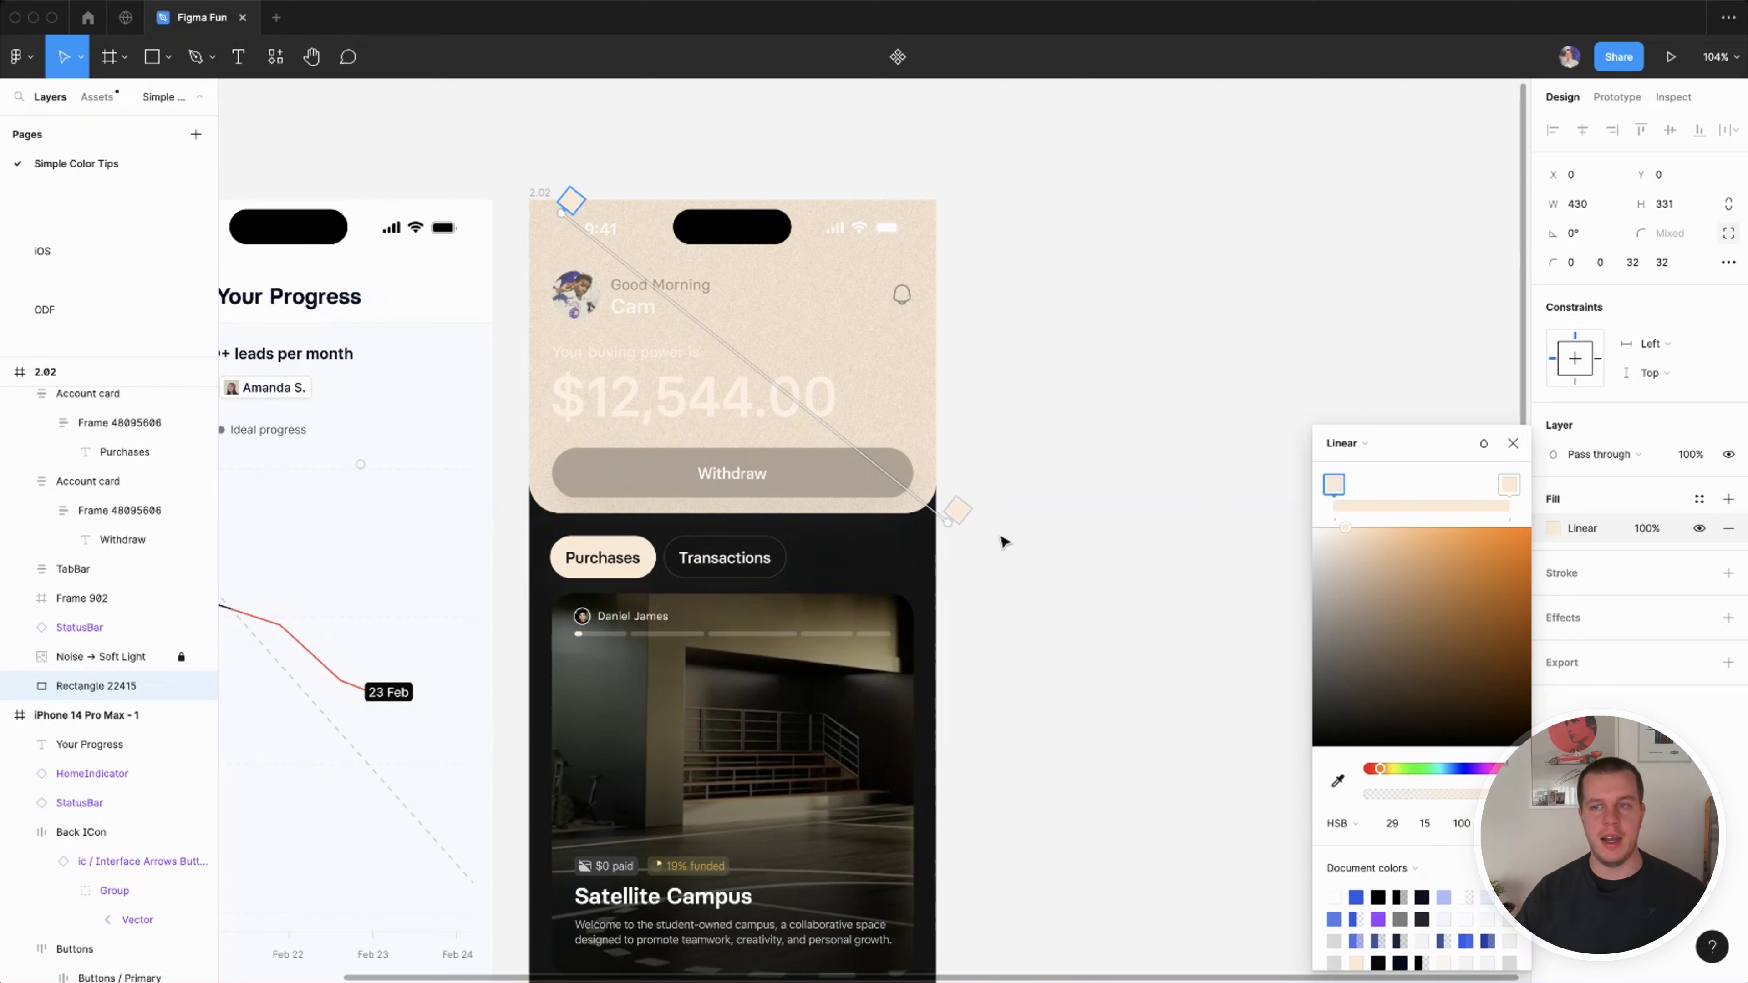
left_click(1509, 485)
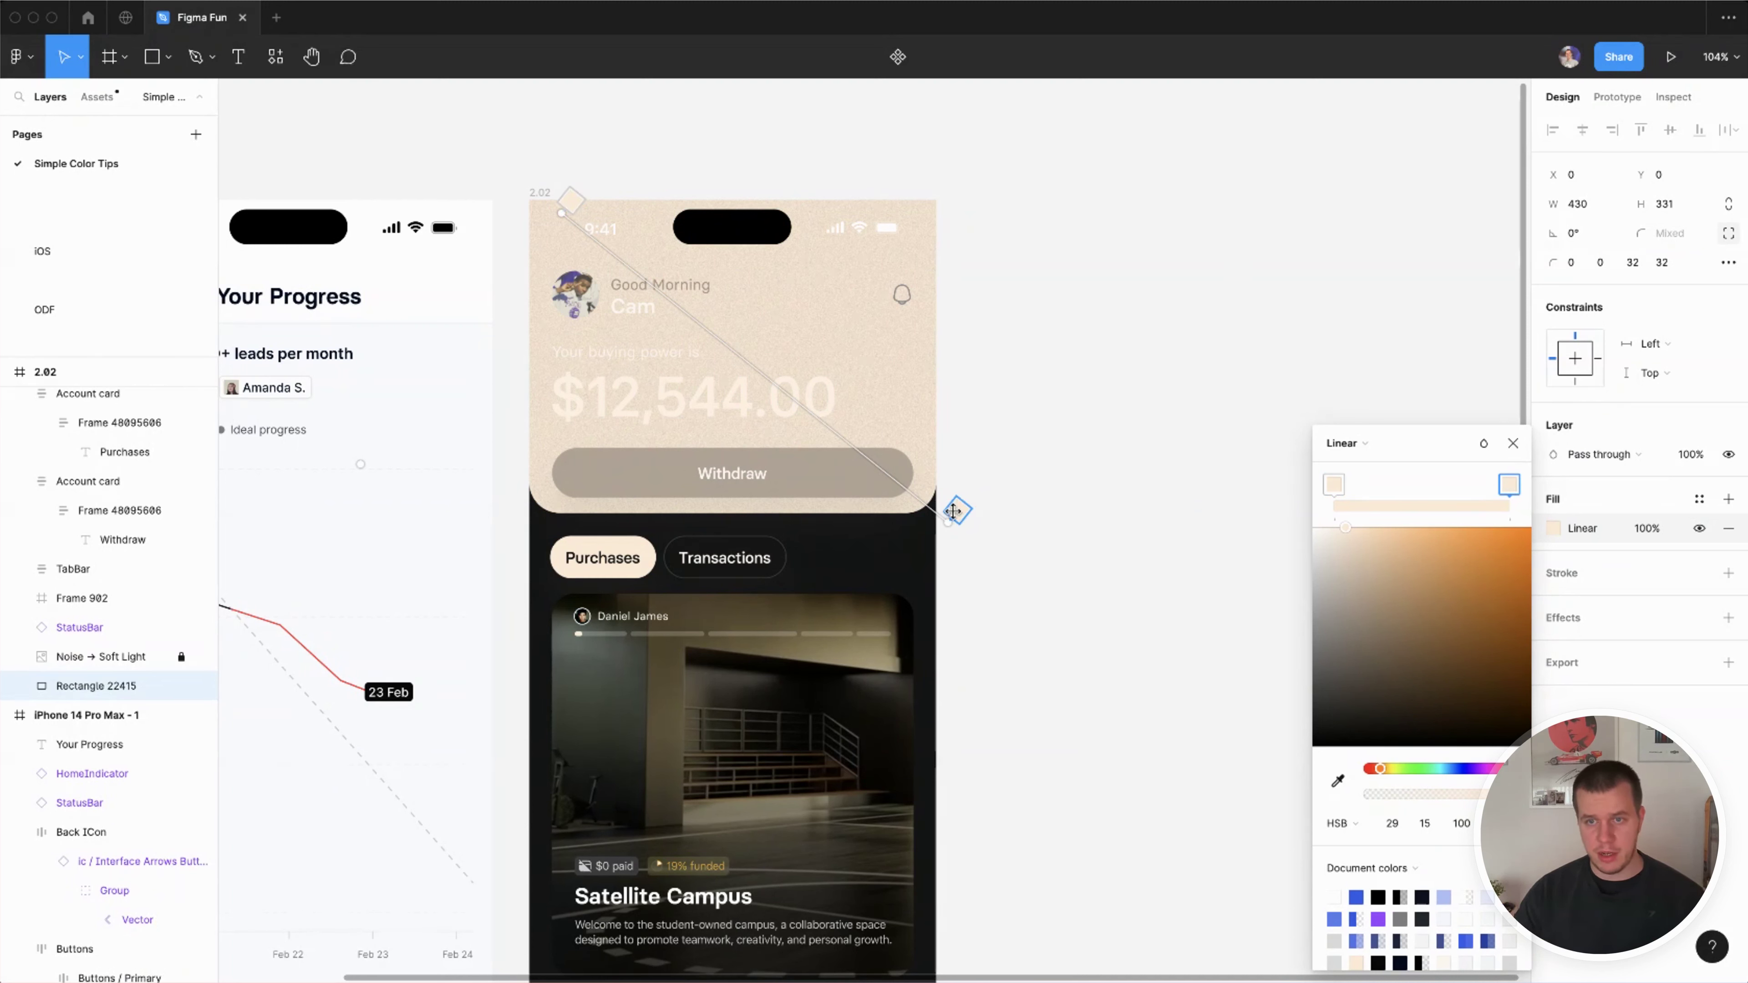
left_click(563, 210)
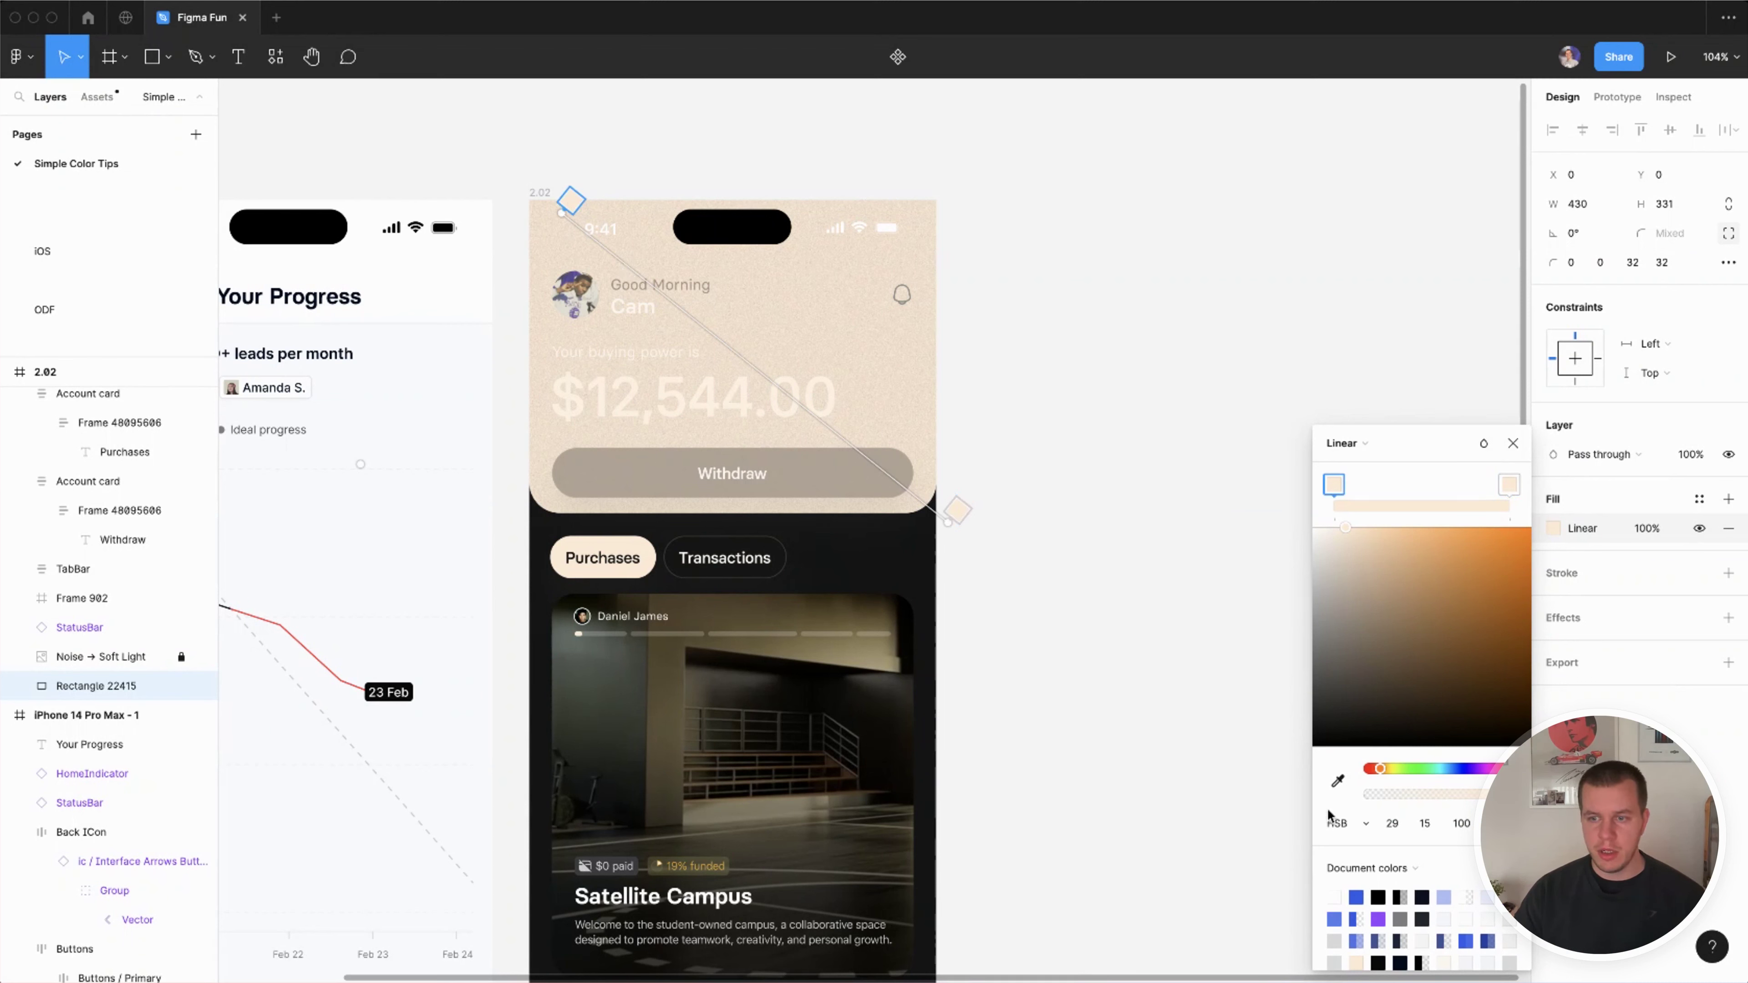
Step: Set the gradient start colour's hue to 24
left_click(1469, 825)
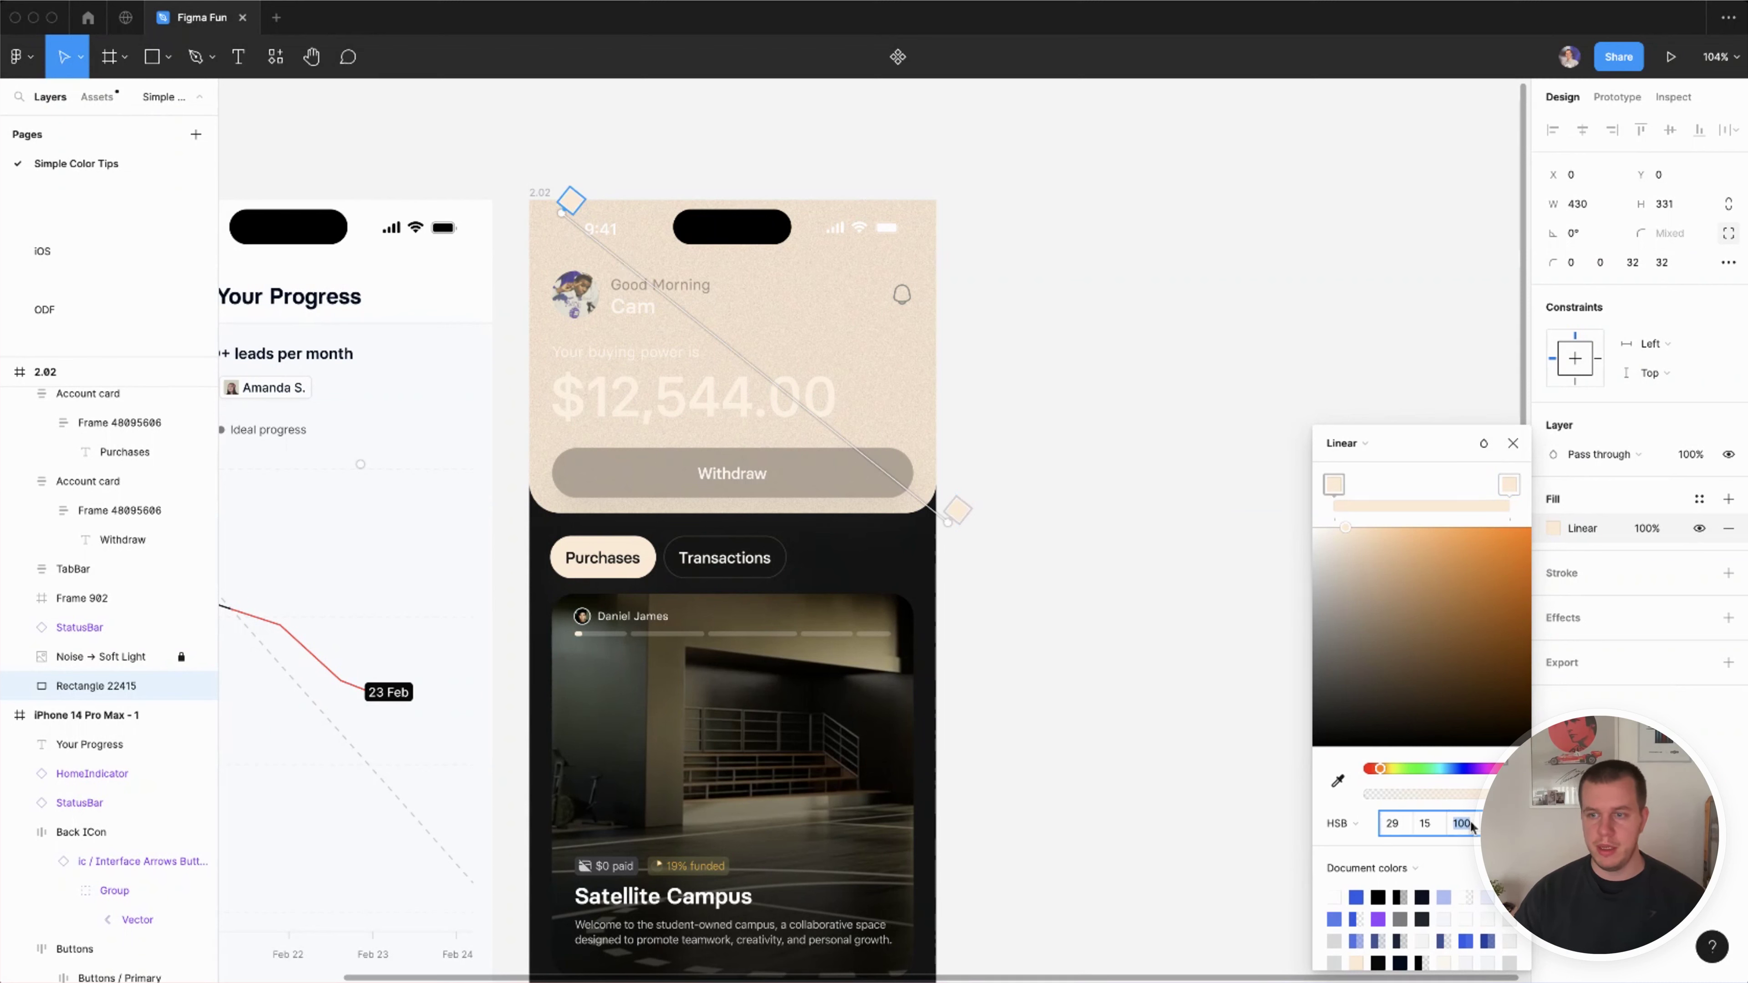
key("Up")
key("Up")
key("Up")
key("Up")
key("Up")
key("Up")
key("Up")
key("Up")
key("Up")
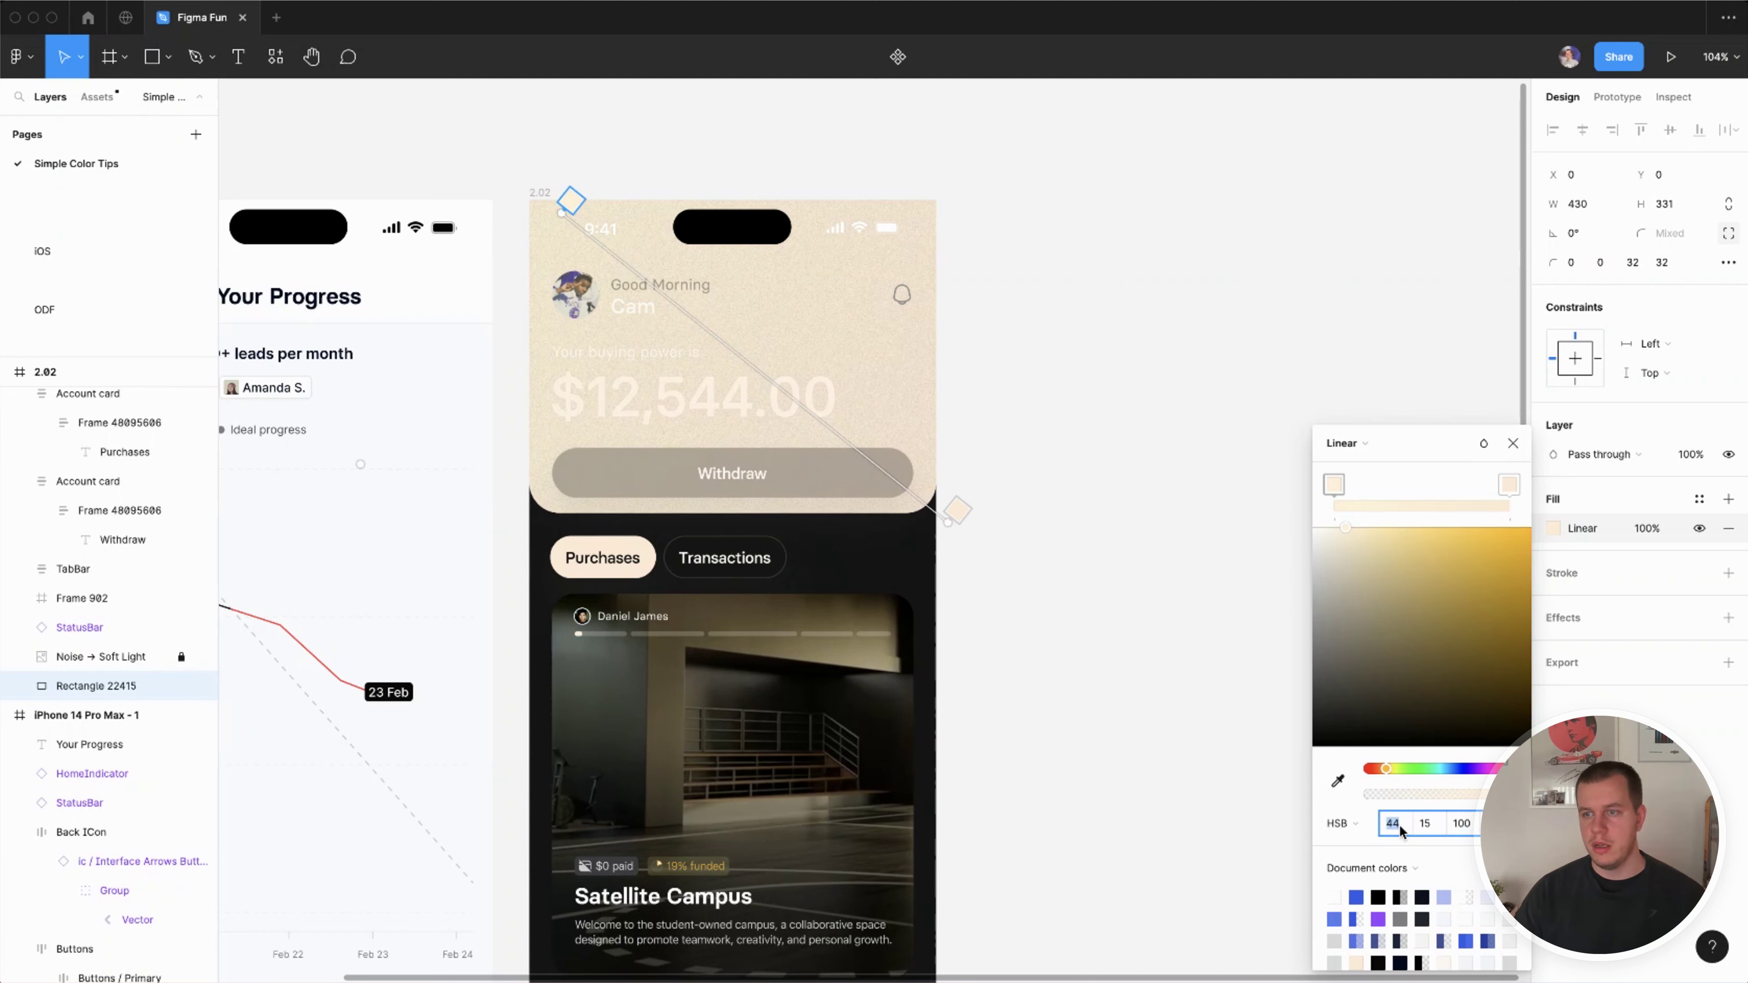
key("Up")
key("Up")
key("Up")
key("shift+Up")
key("shift+Up")
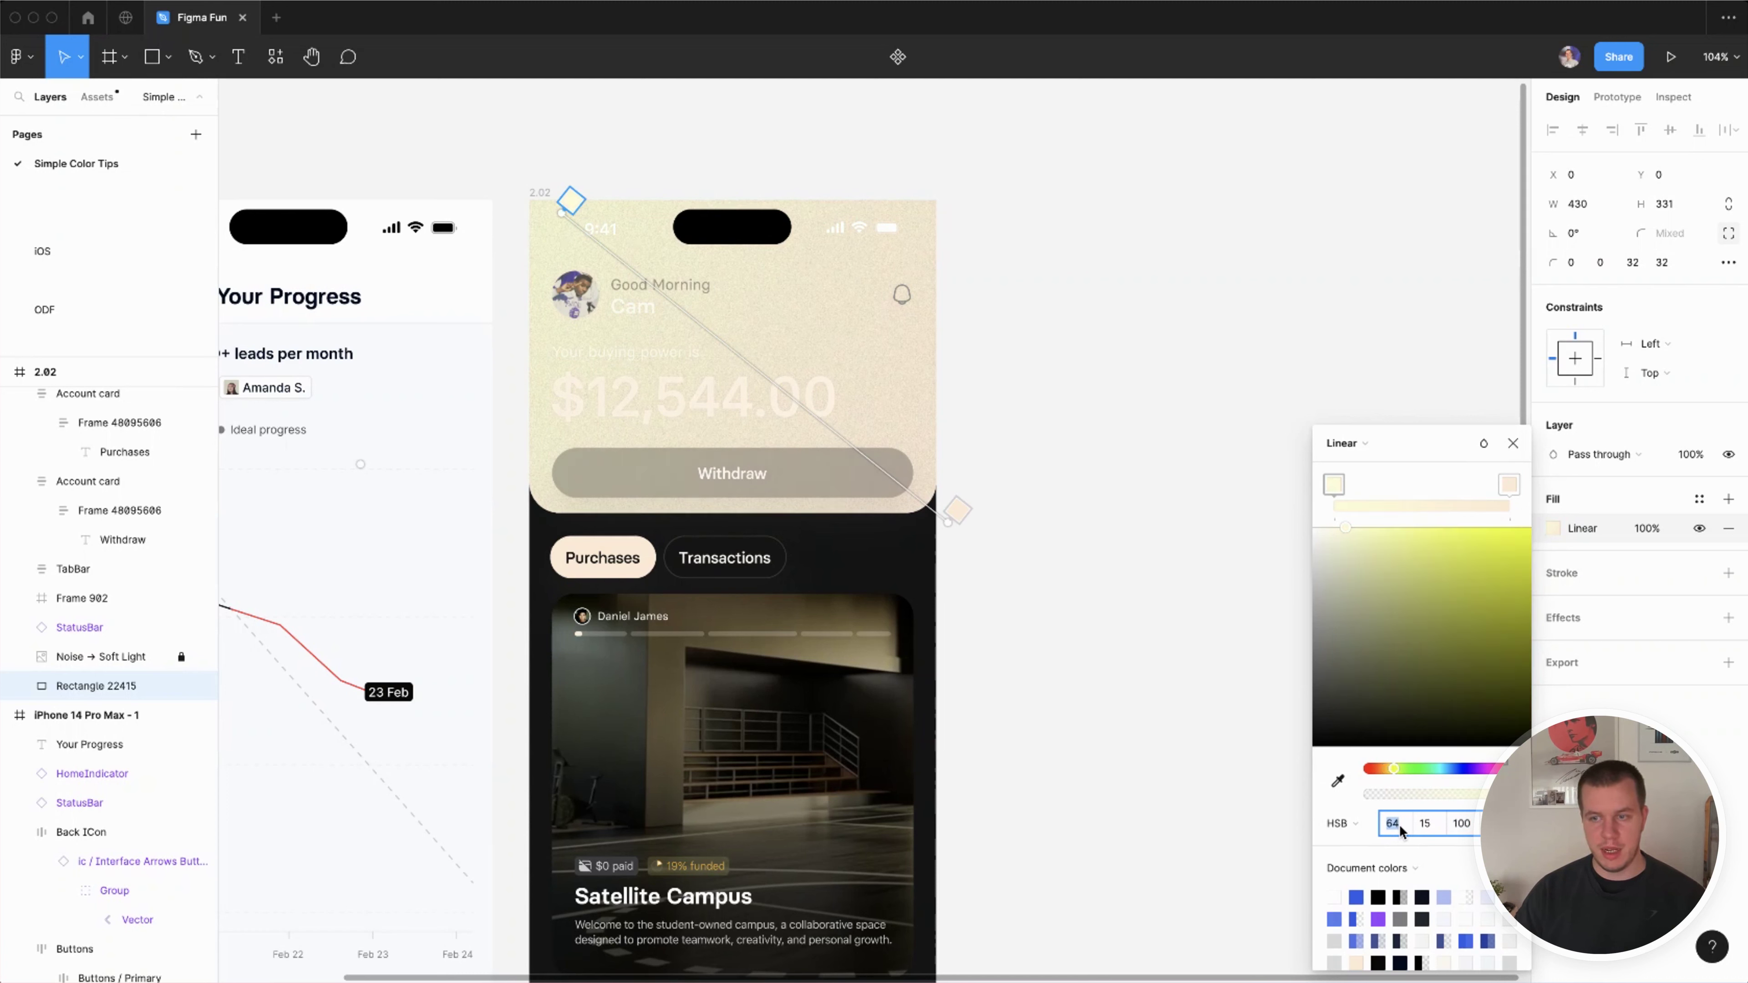
key("shift+Down")
key("shift+Down")
key("shift+Down")
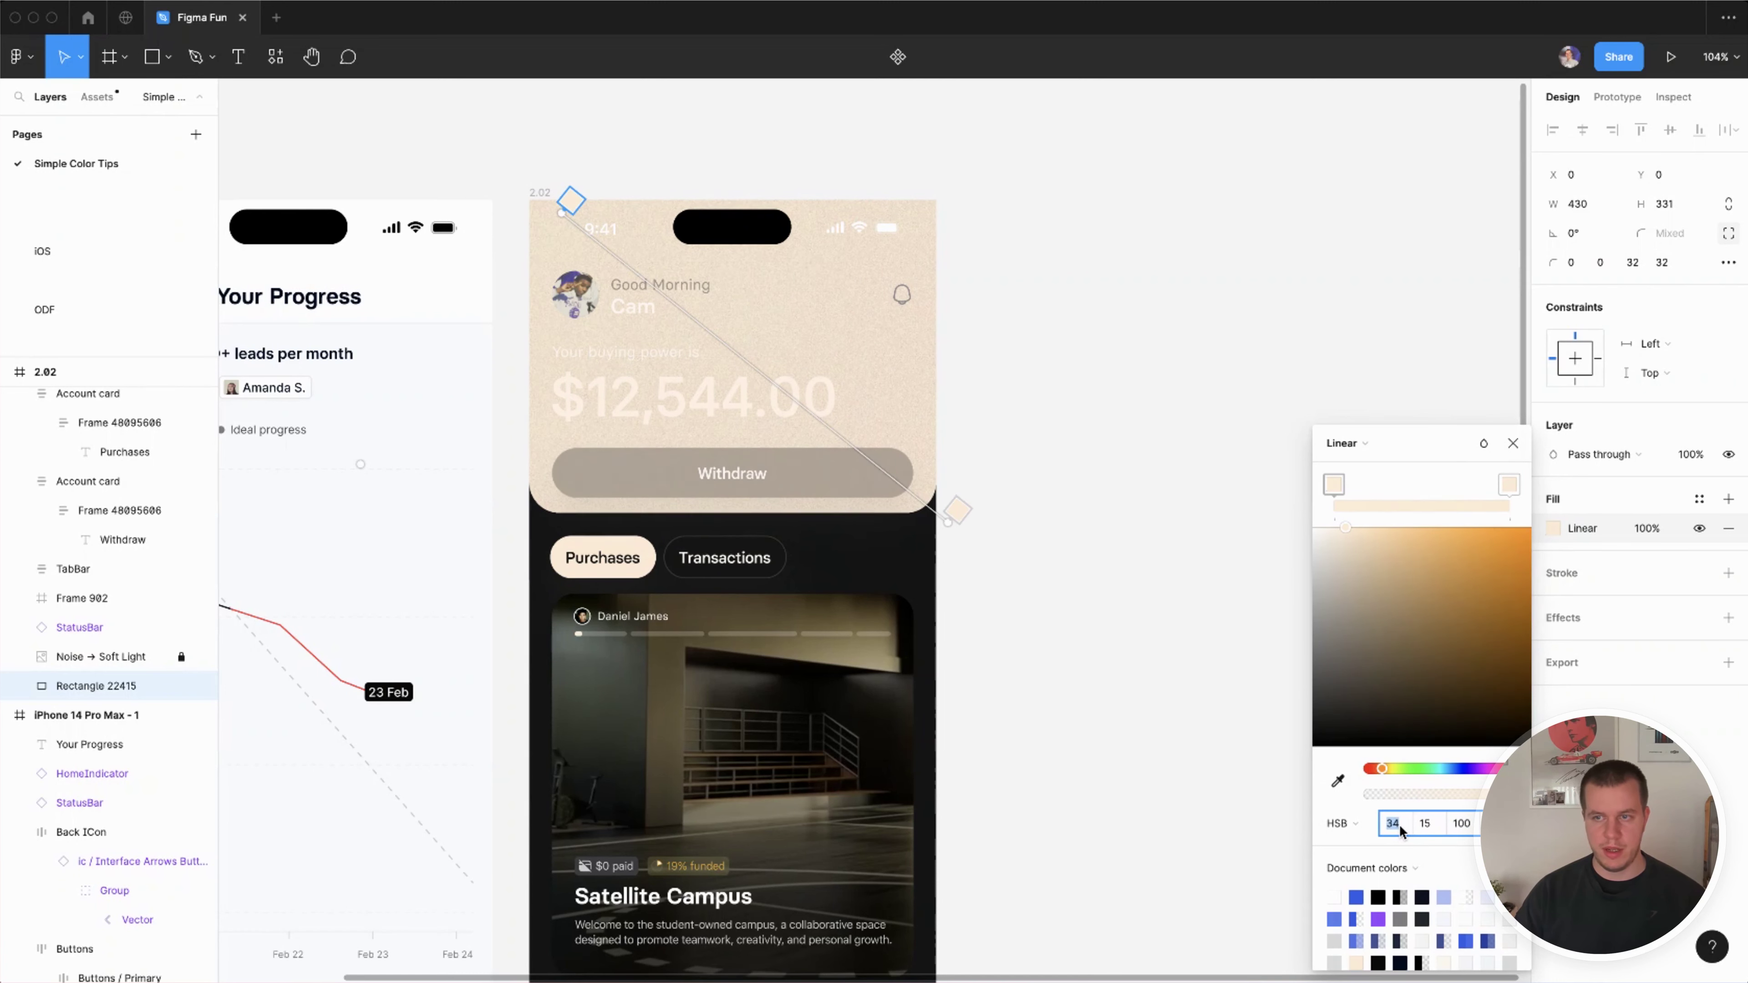
type("24")
key("Return")
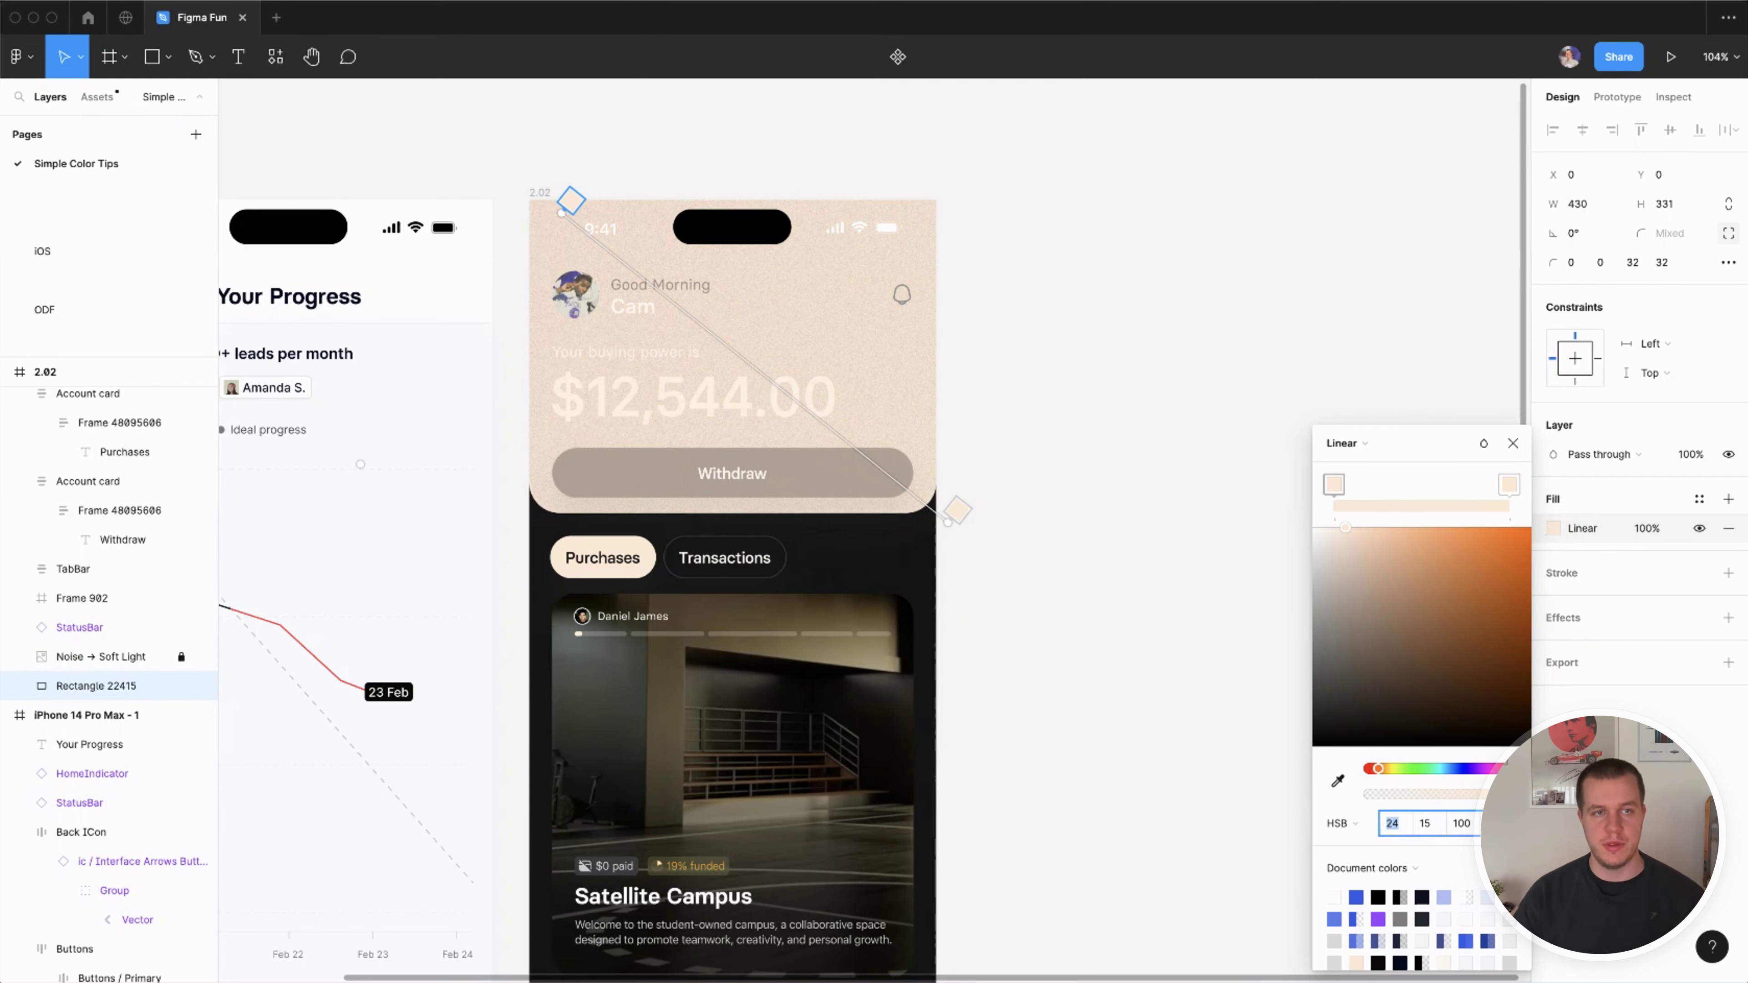
left_click(989, 511)
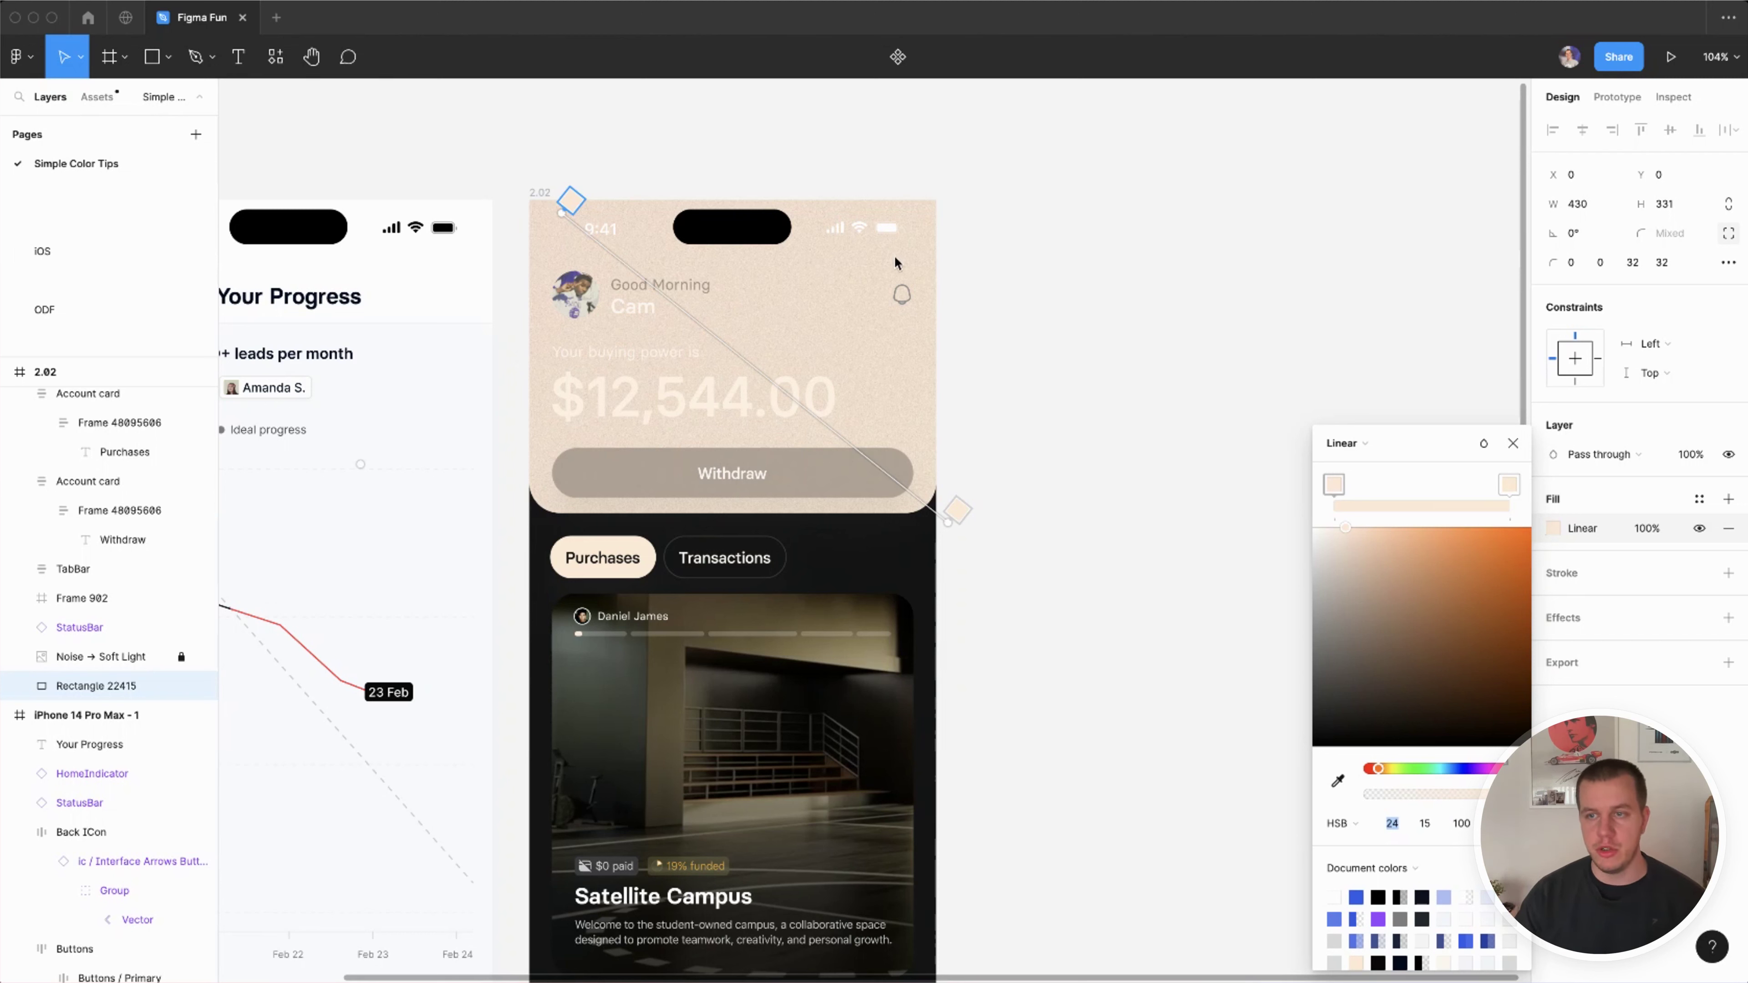
left_click(1115, 254)
Step: Darken the gradient's end colour slightly
left_click(1511, 523)
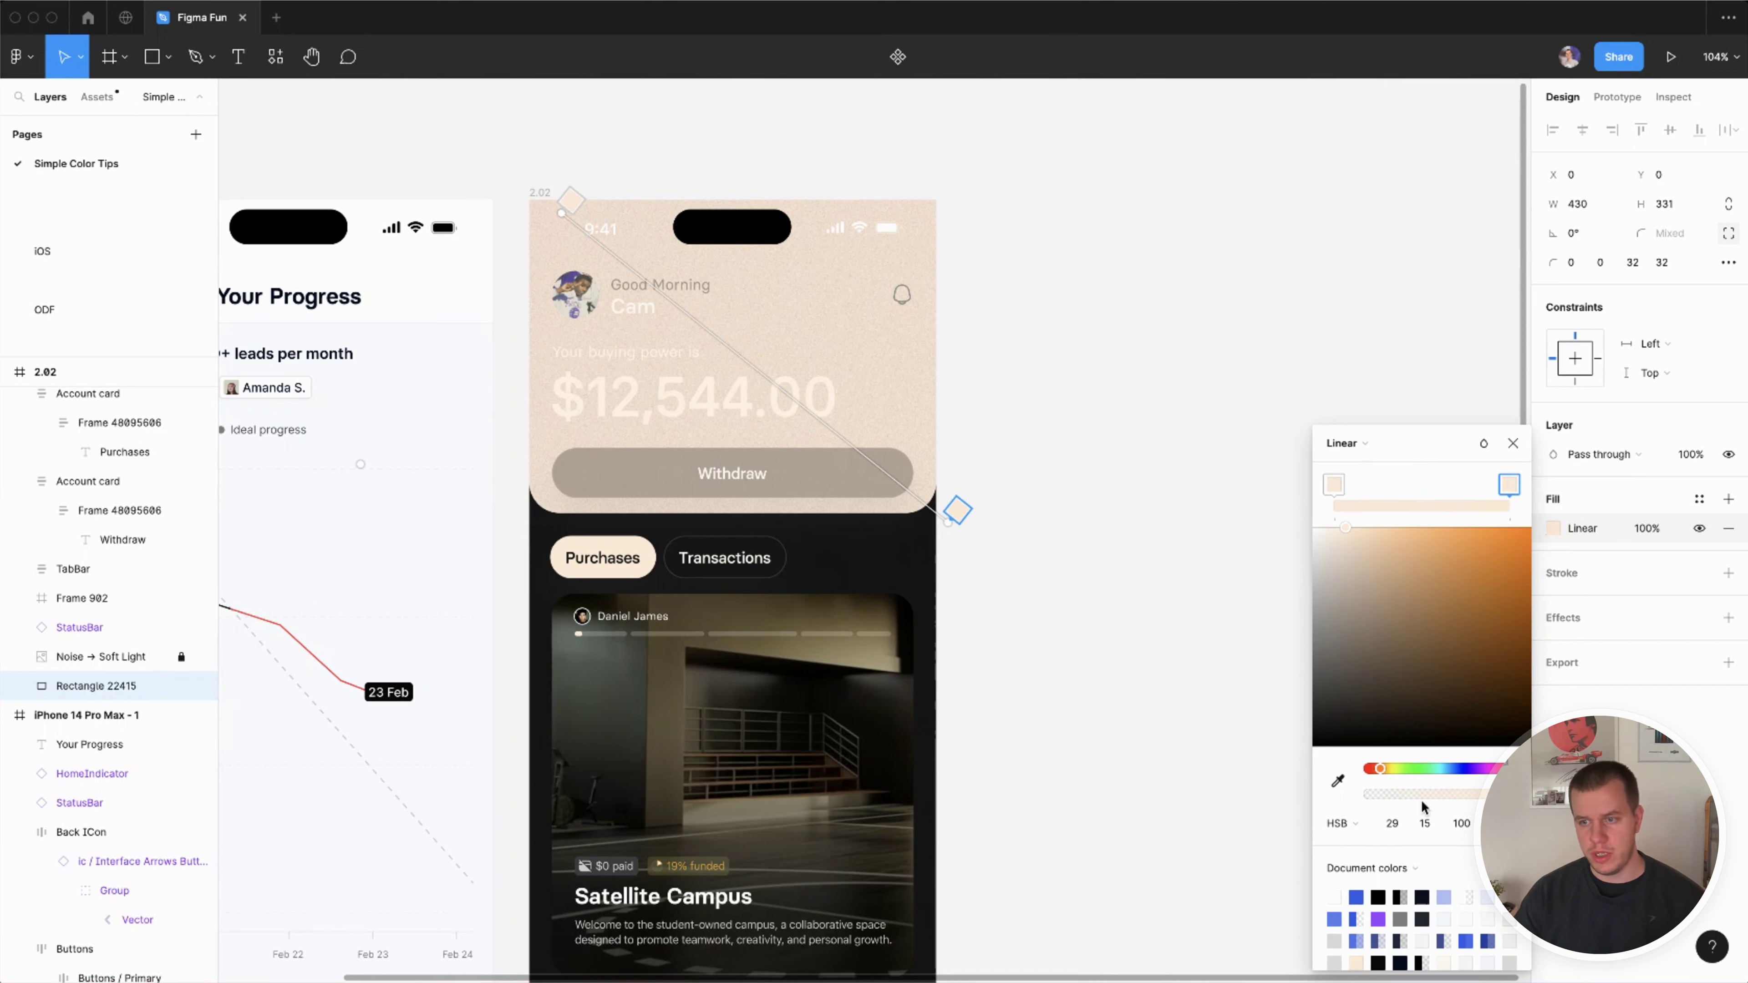
key("shift+Down")
key("shift+Down")
key("shift+Up")
key("shift+Up")
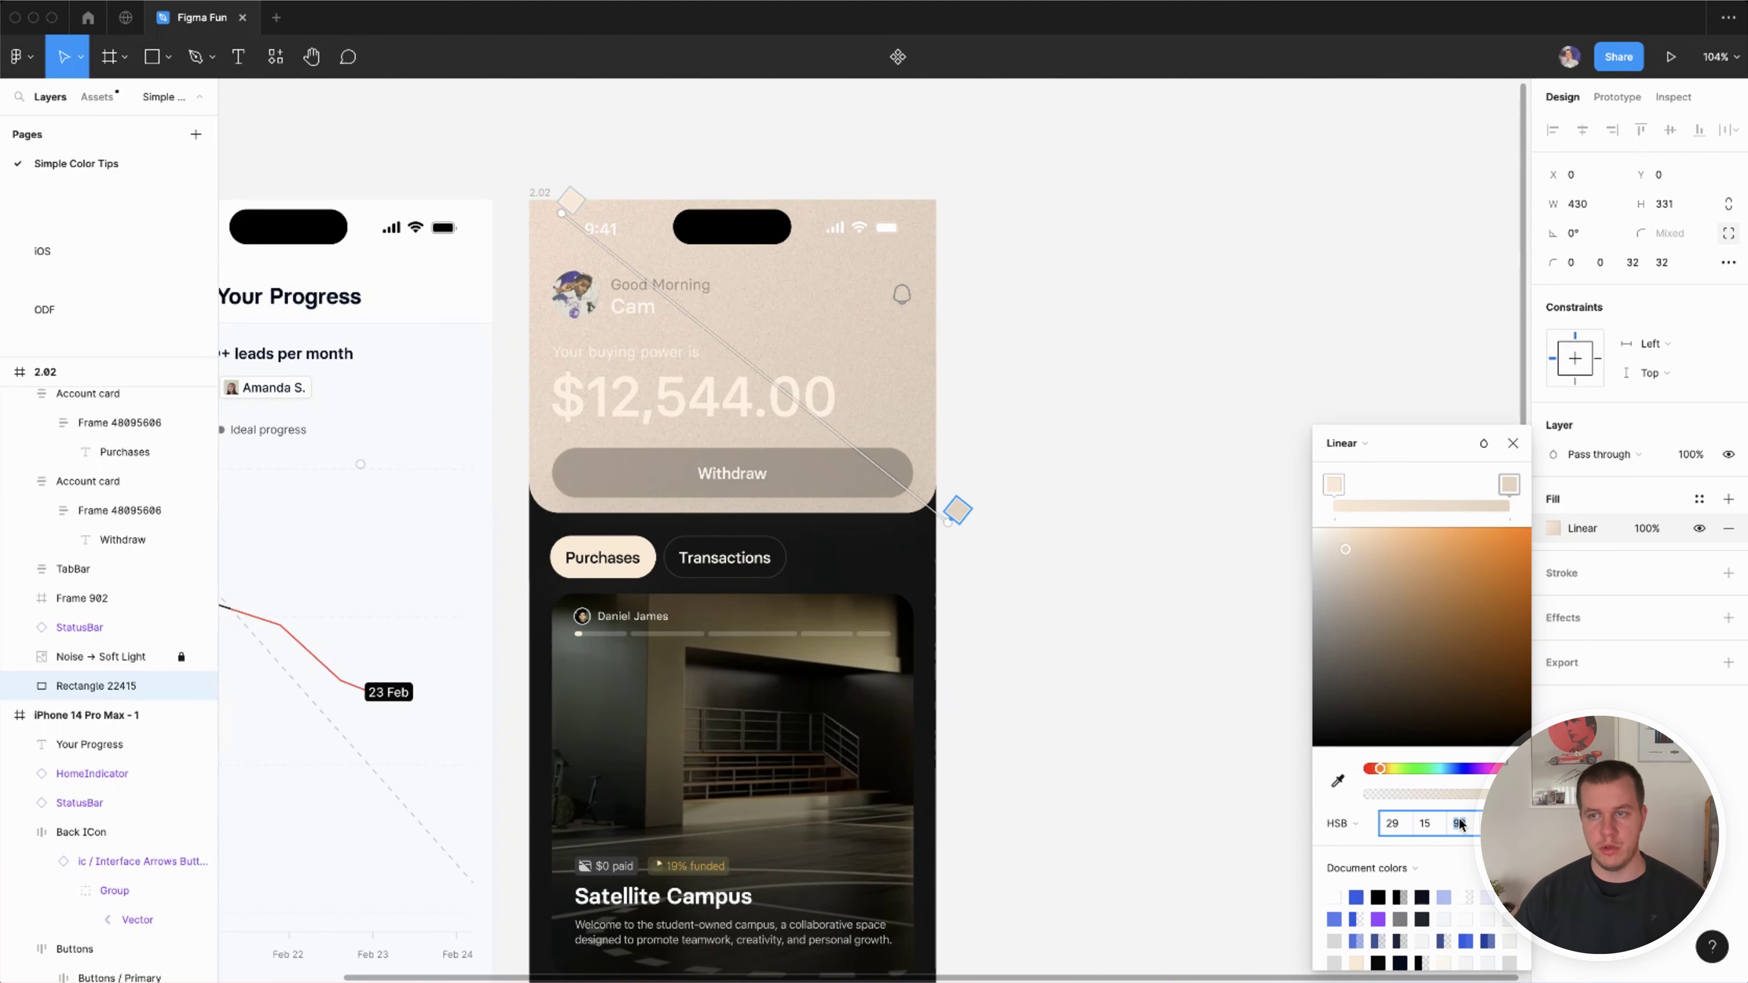
key("Down")
key("Down")
key("Down")
key("Down")
key("Down")
key("Down")
key("Down")
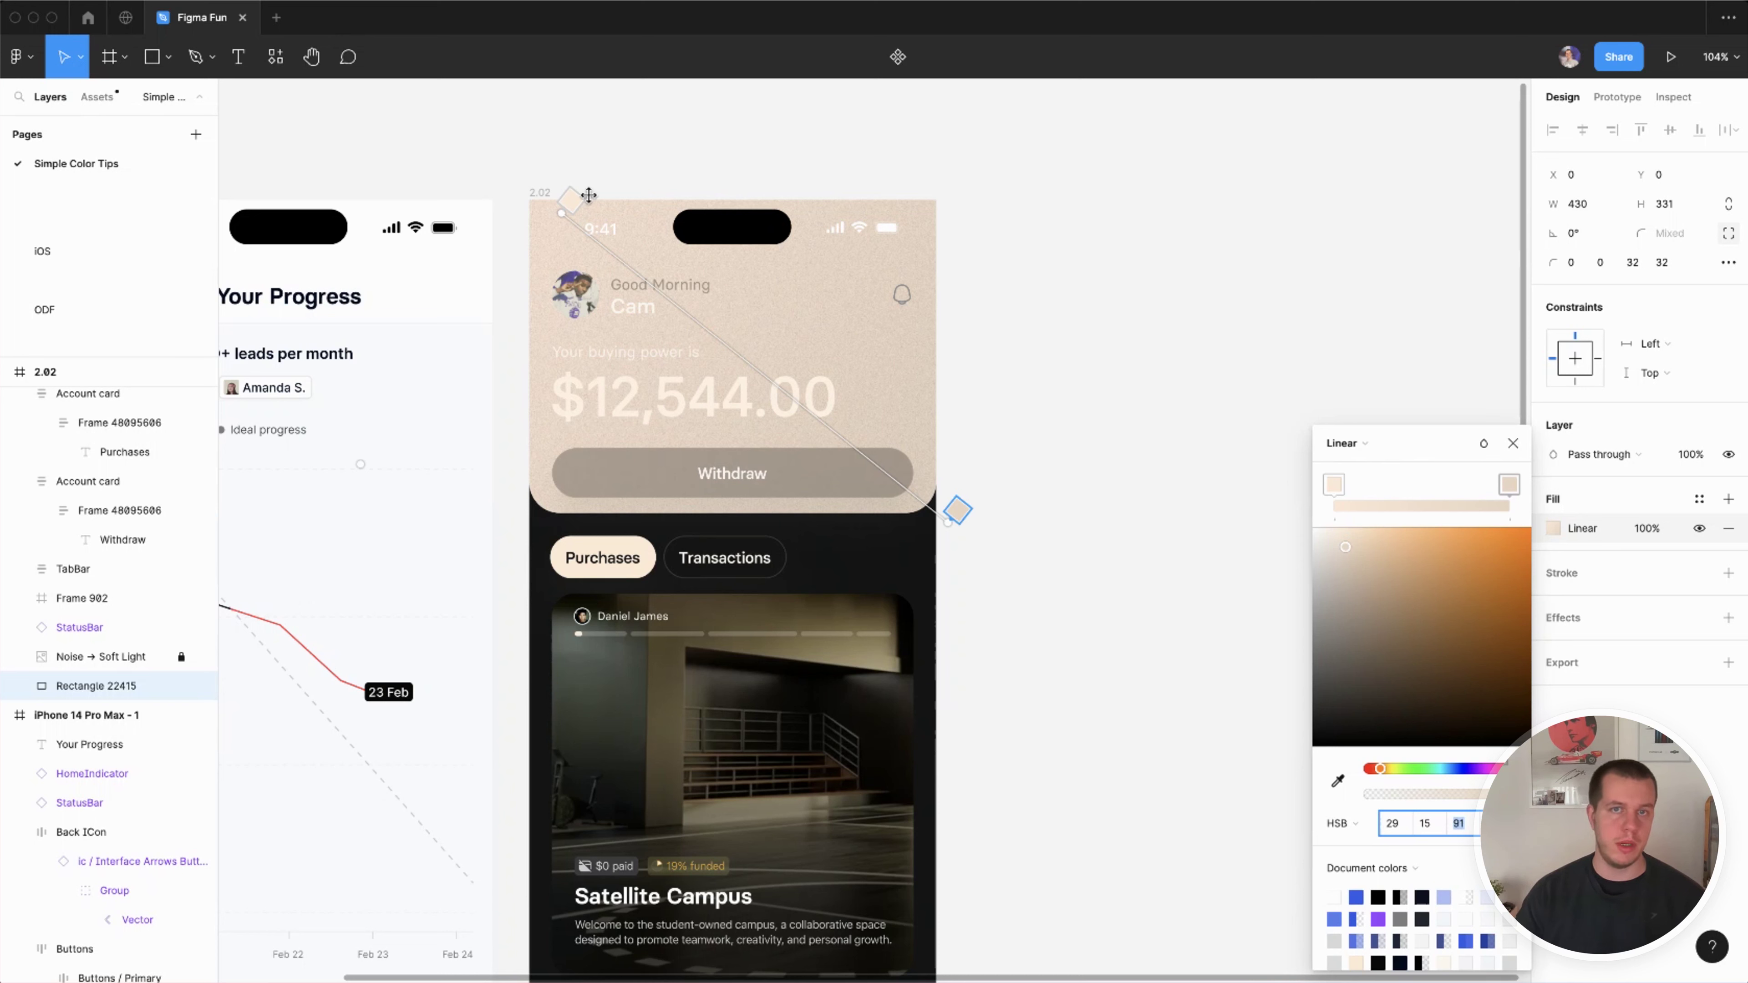
Step: Set the start stop to 0% opacity and the end stop to 30%, then close the picker
left_click(1333, 486)
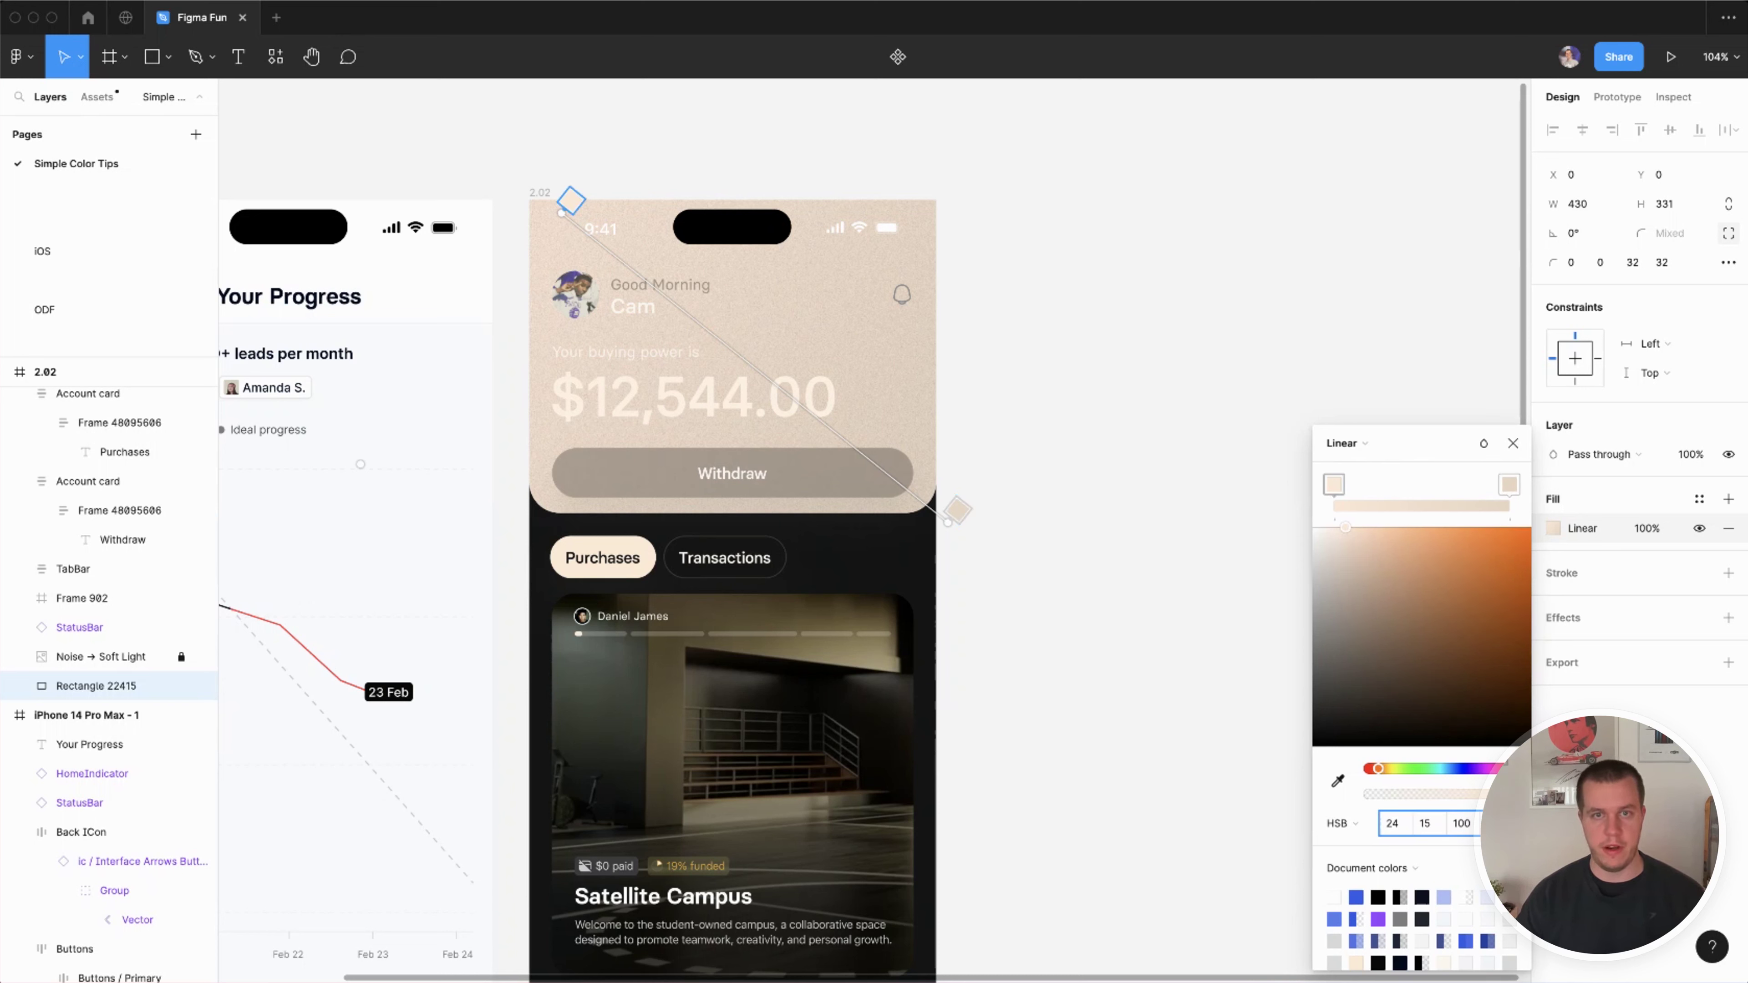
type("0")
key("Return")
left_click(1509, 485)
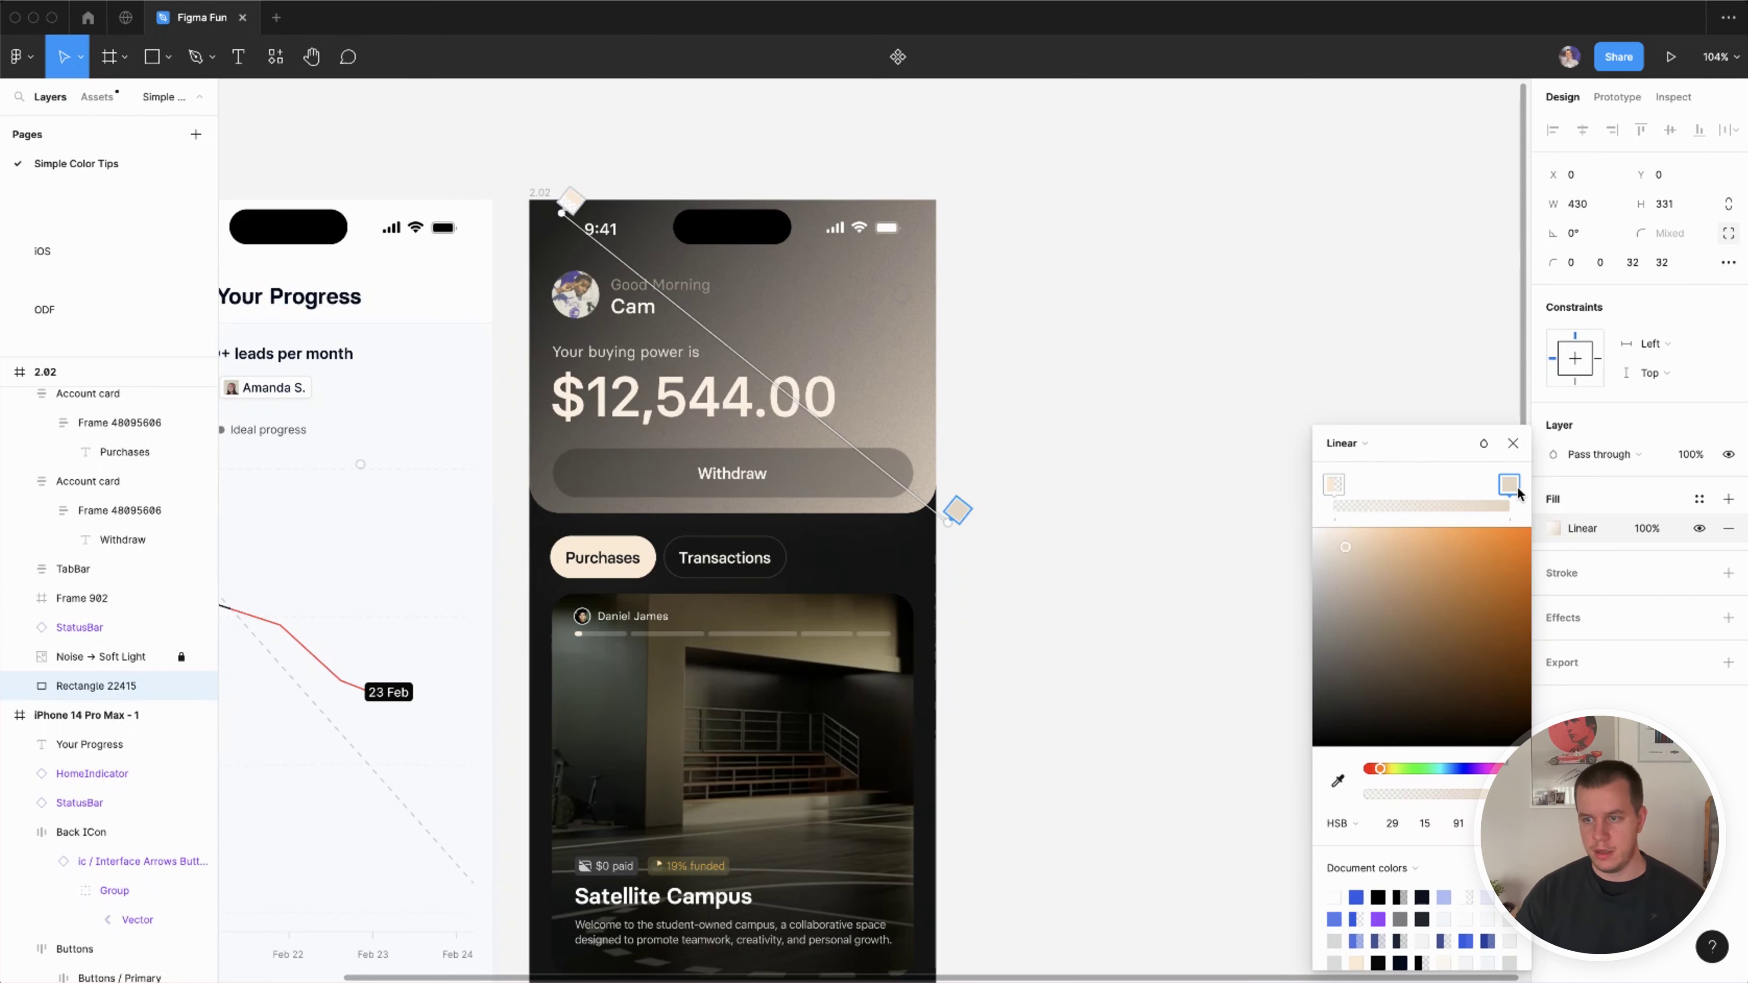
left_click(1459, 823)
type("30")
key("Return")
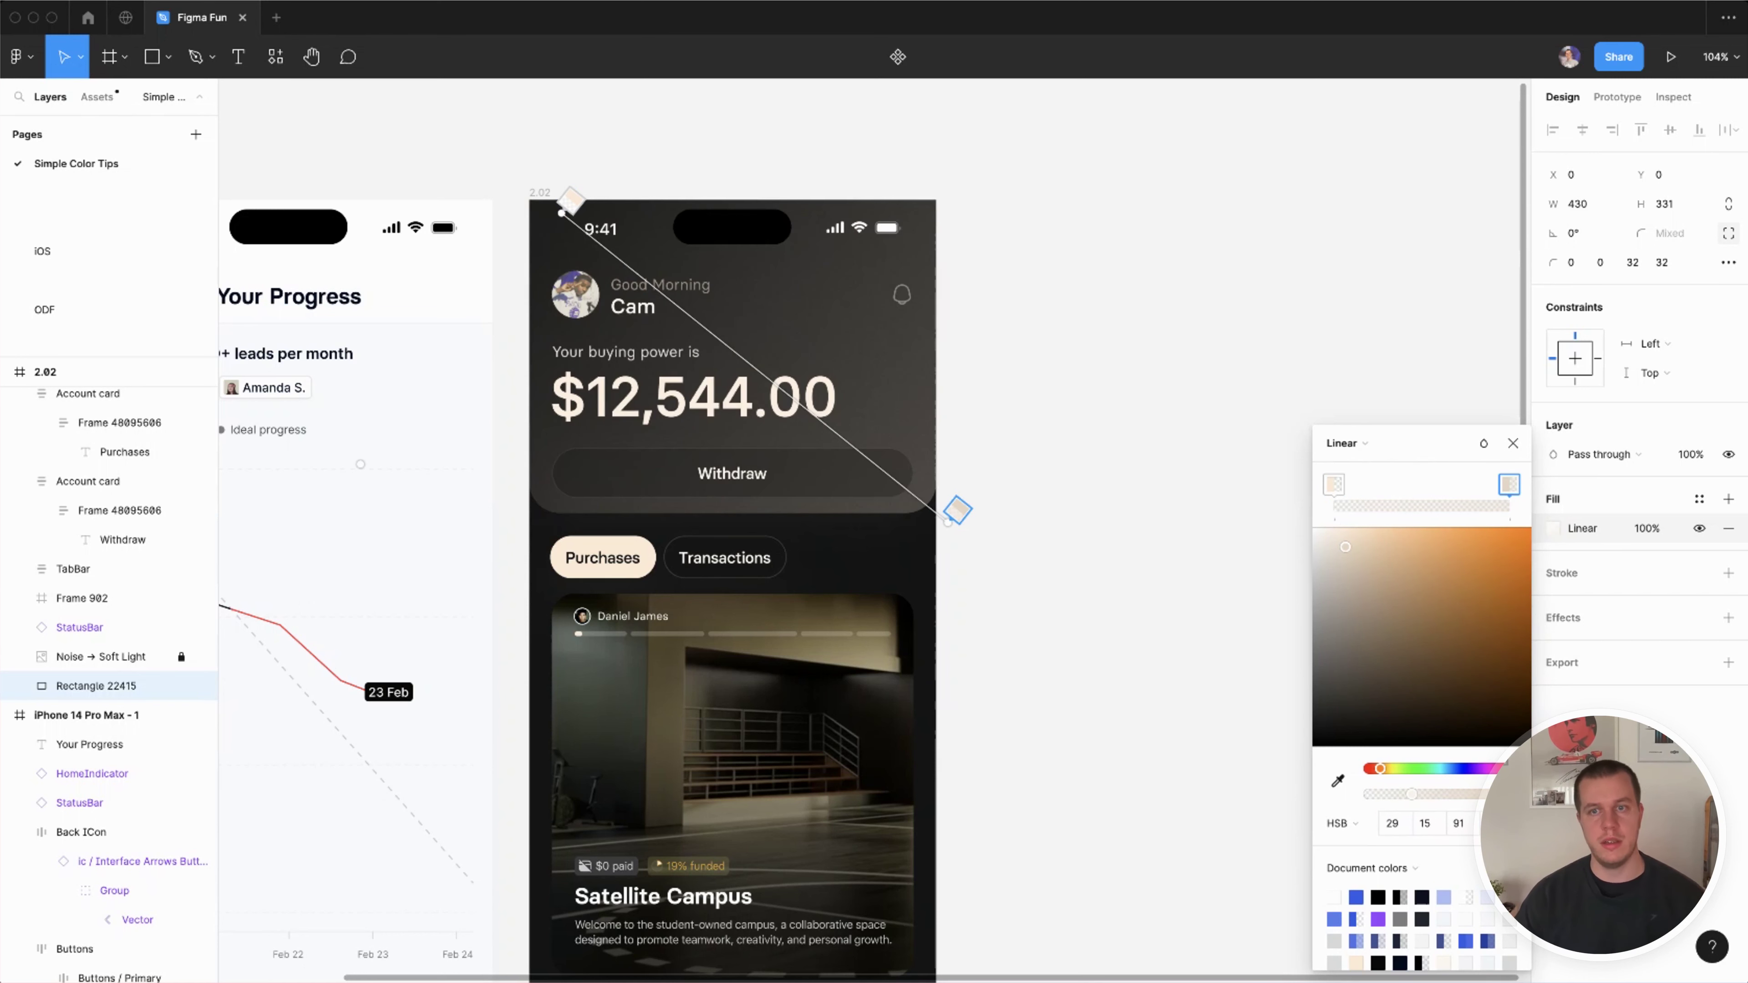
left_click(1221, 644)
left_click(1221, 644)
scroll(941, 737, "right", 2)
scroll(941, 738, "up", 1)
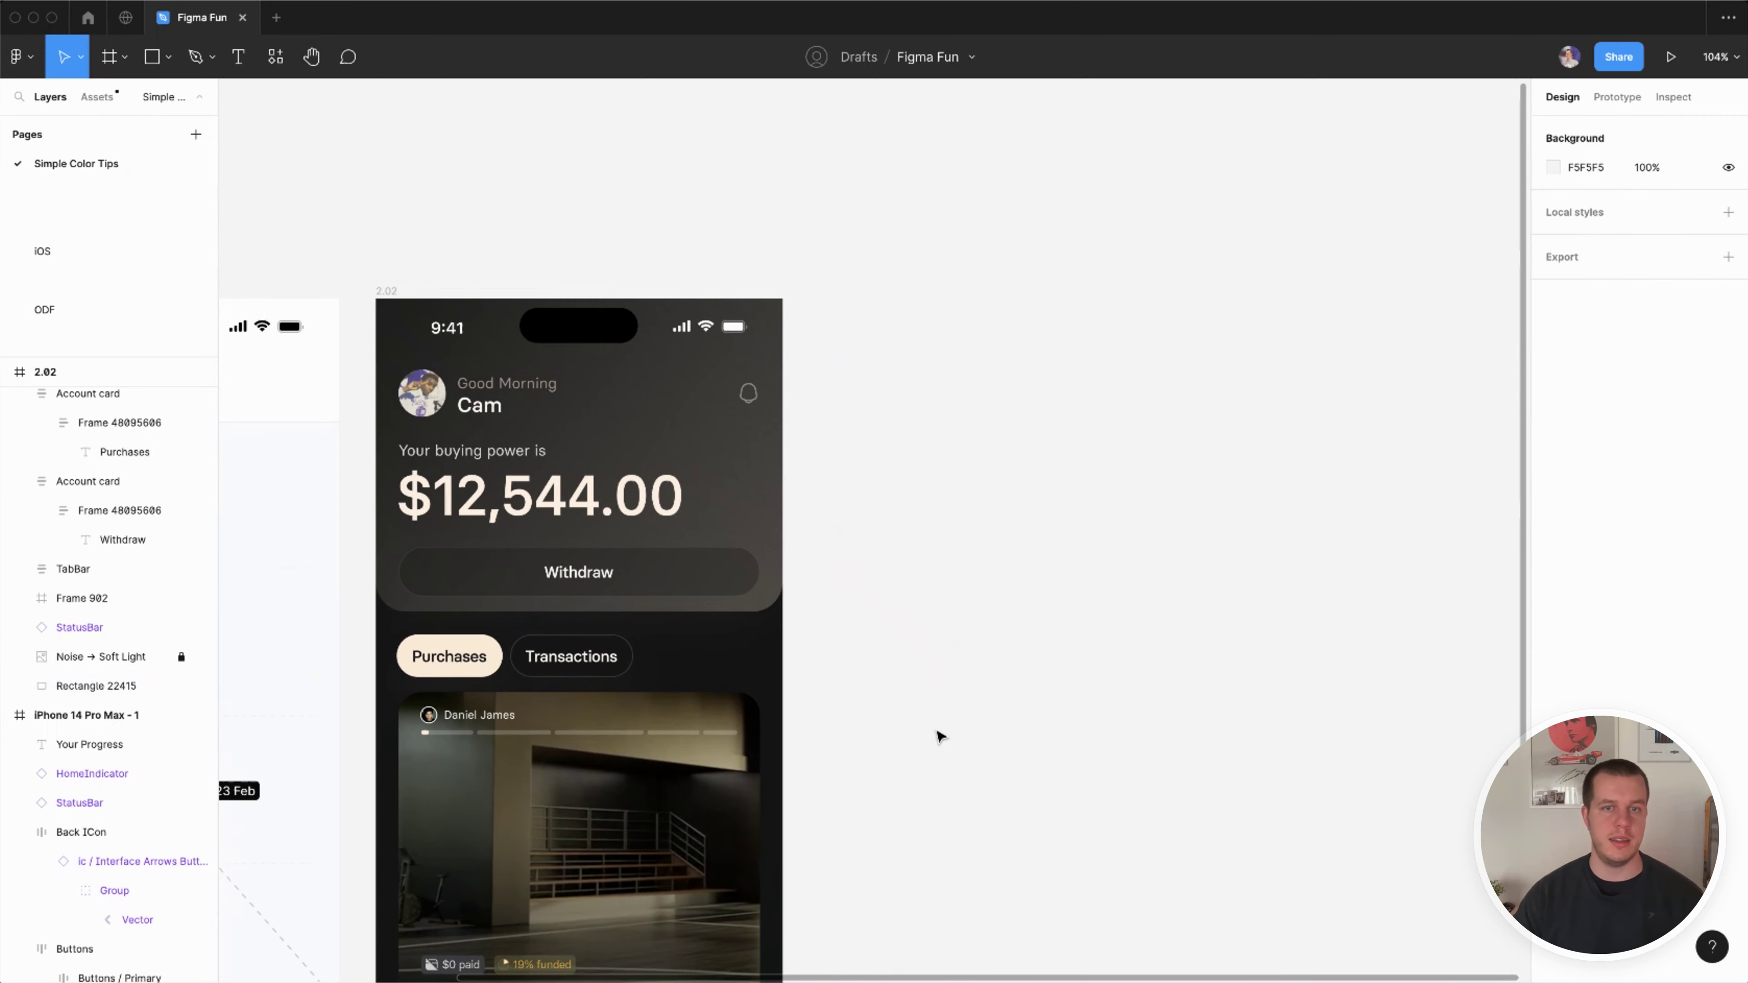
scroll(952, 508, "up", 5)
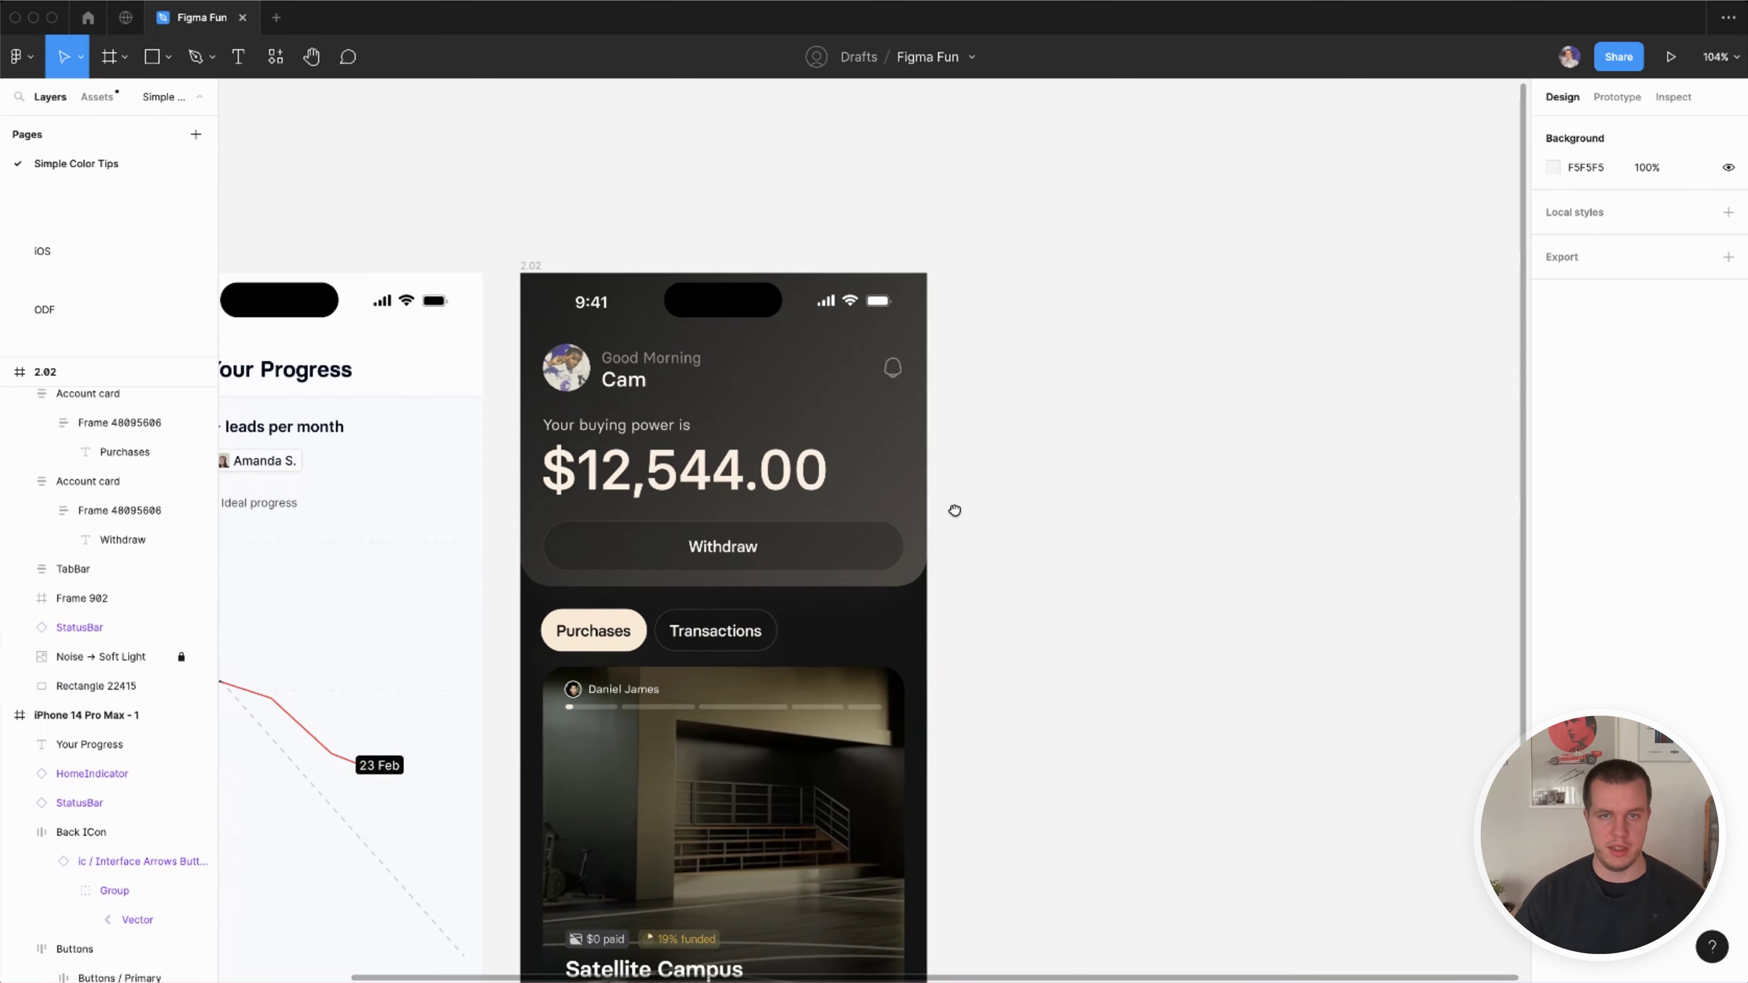
scroll(1308, 652, "left", 2)
scroll(1308, 652, "down", 3)
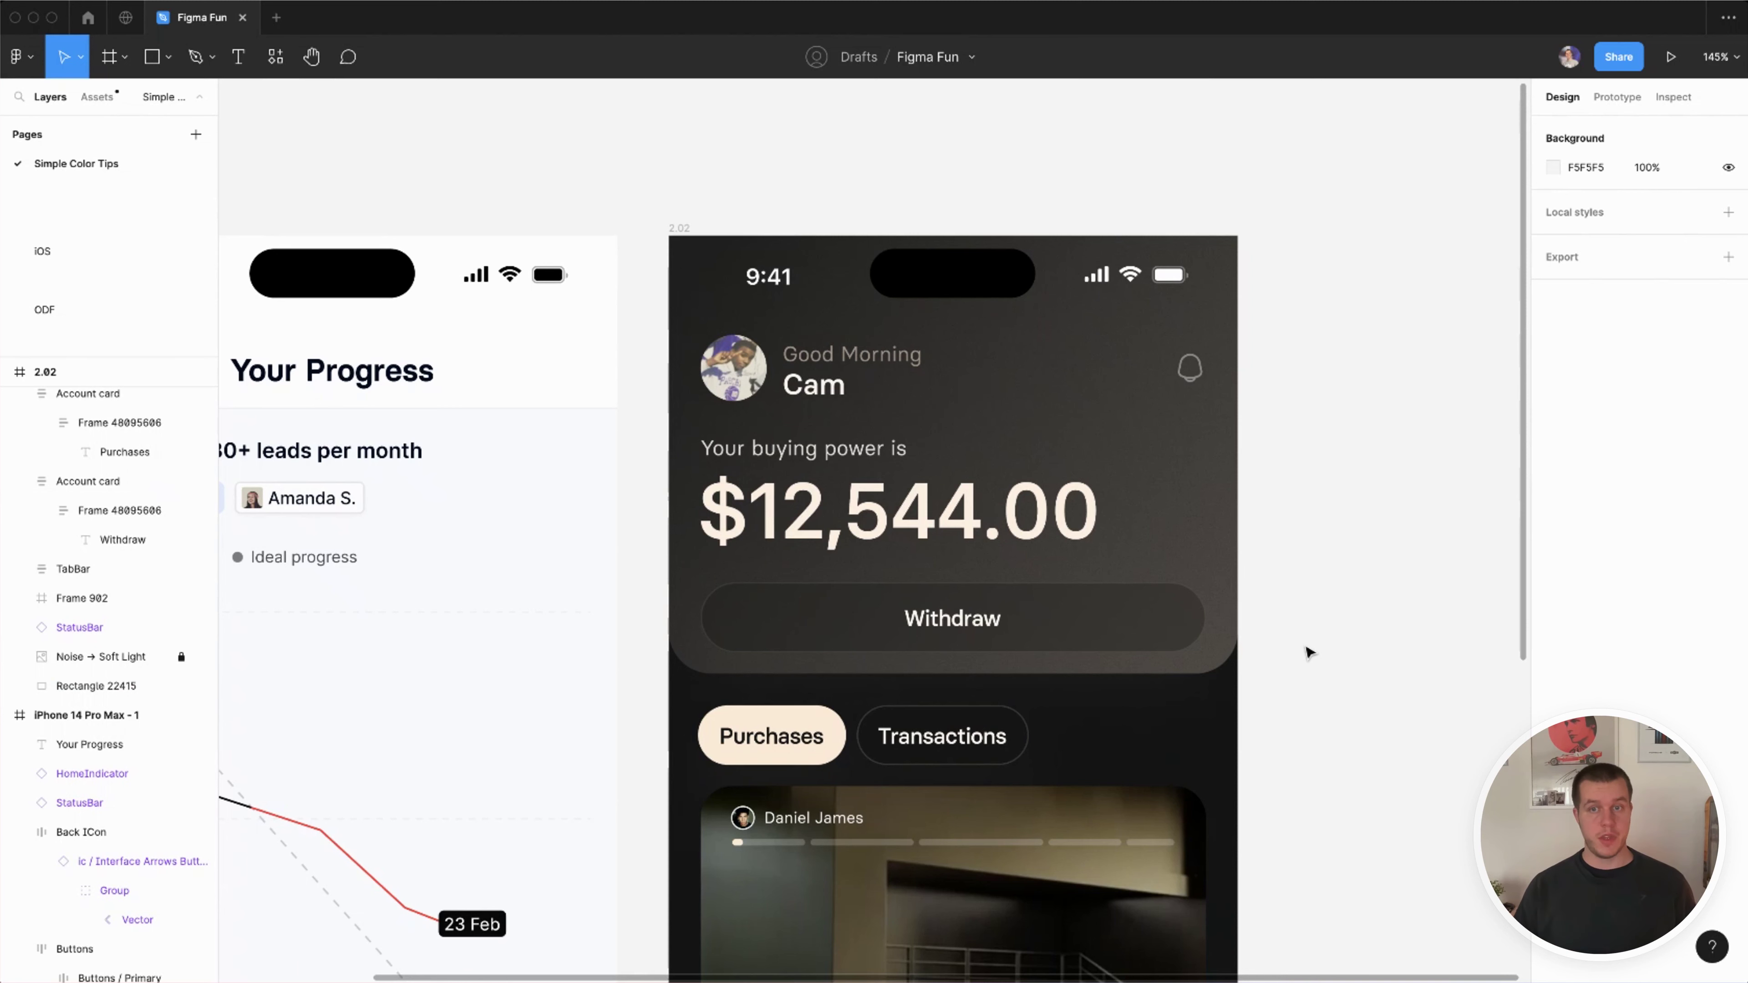
left_click(1235, 591)
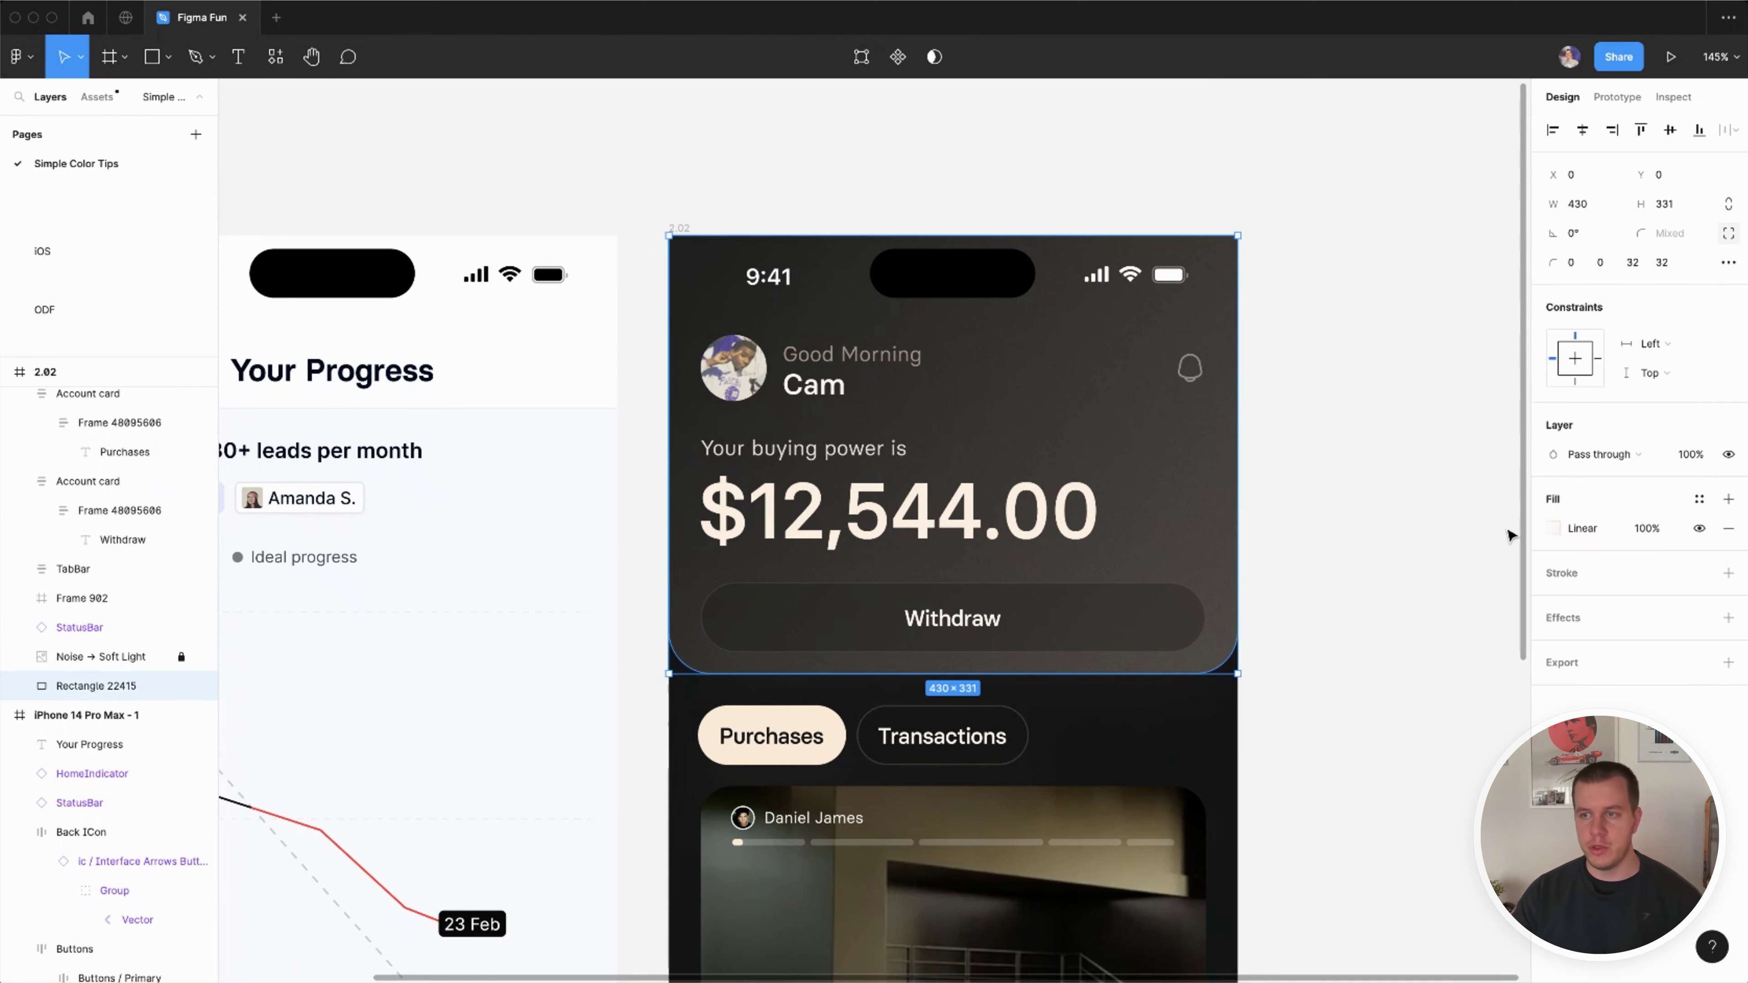
left_click(1557, 534)
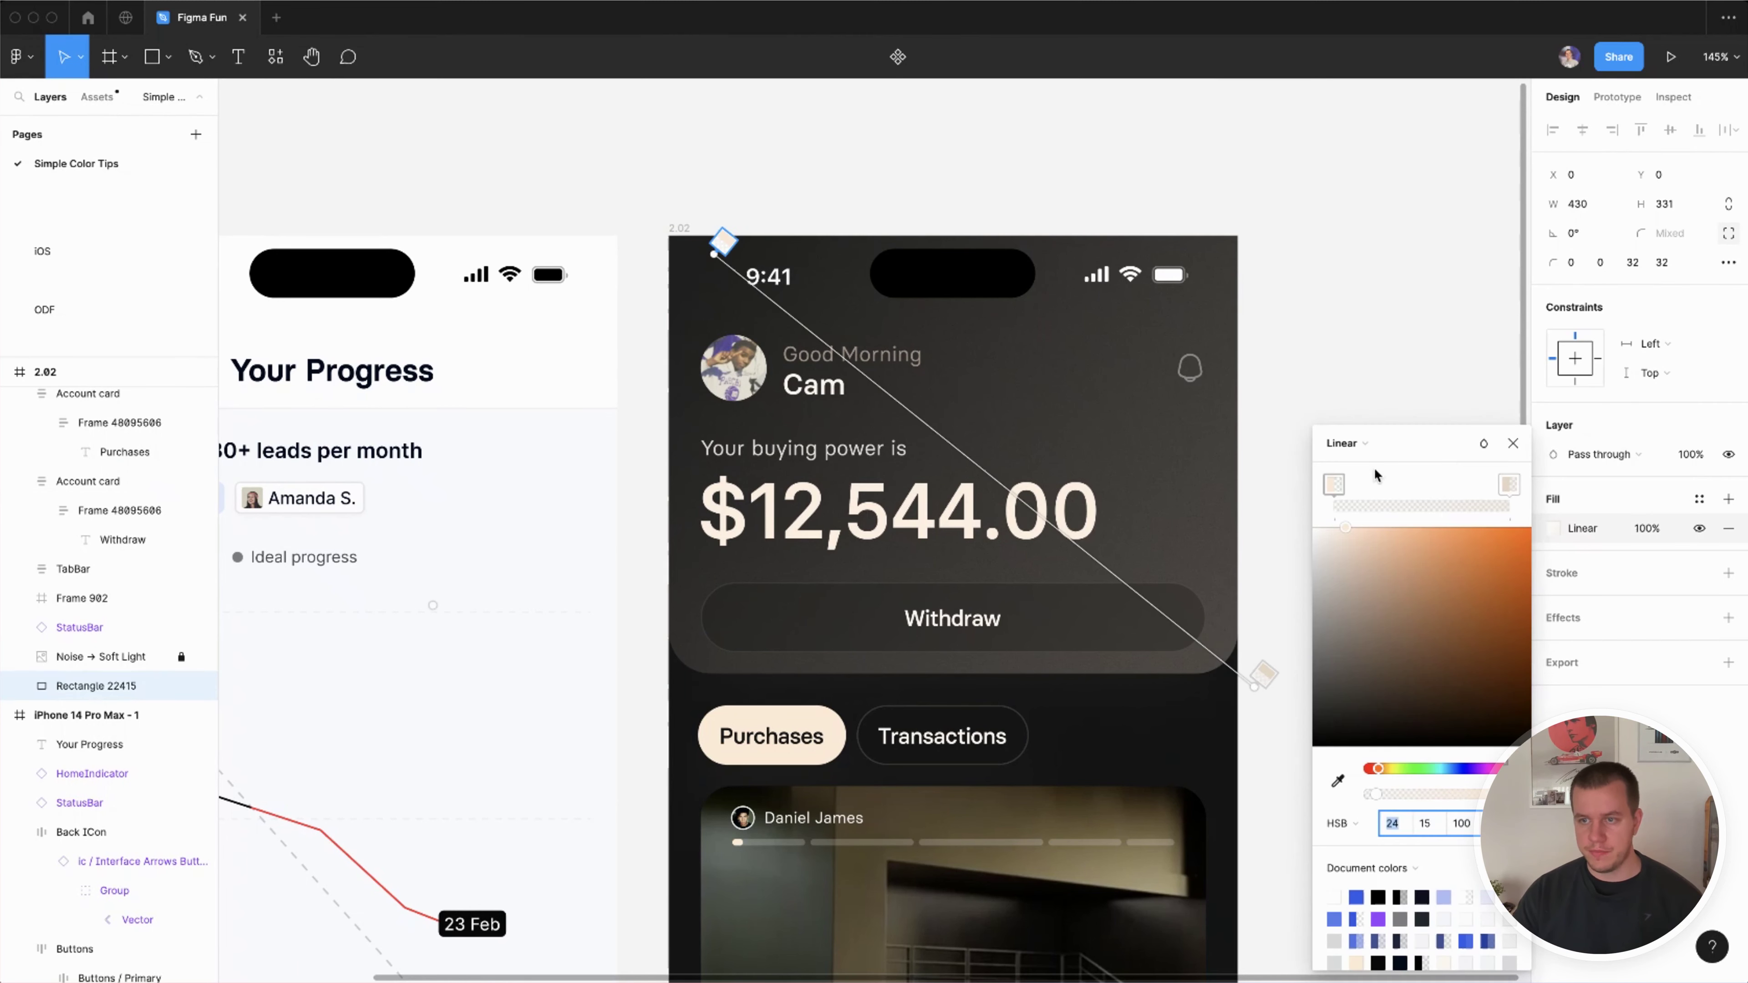
left_click(1412, 770)
scroll(1265, 352, "up", 5)
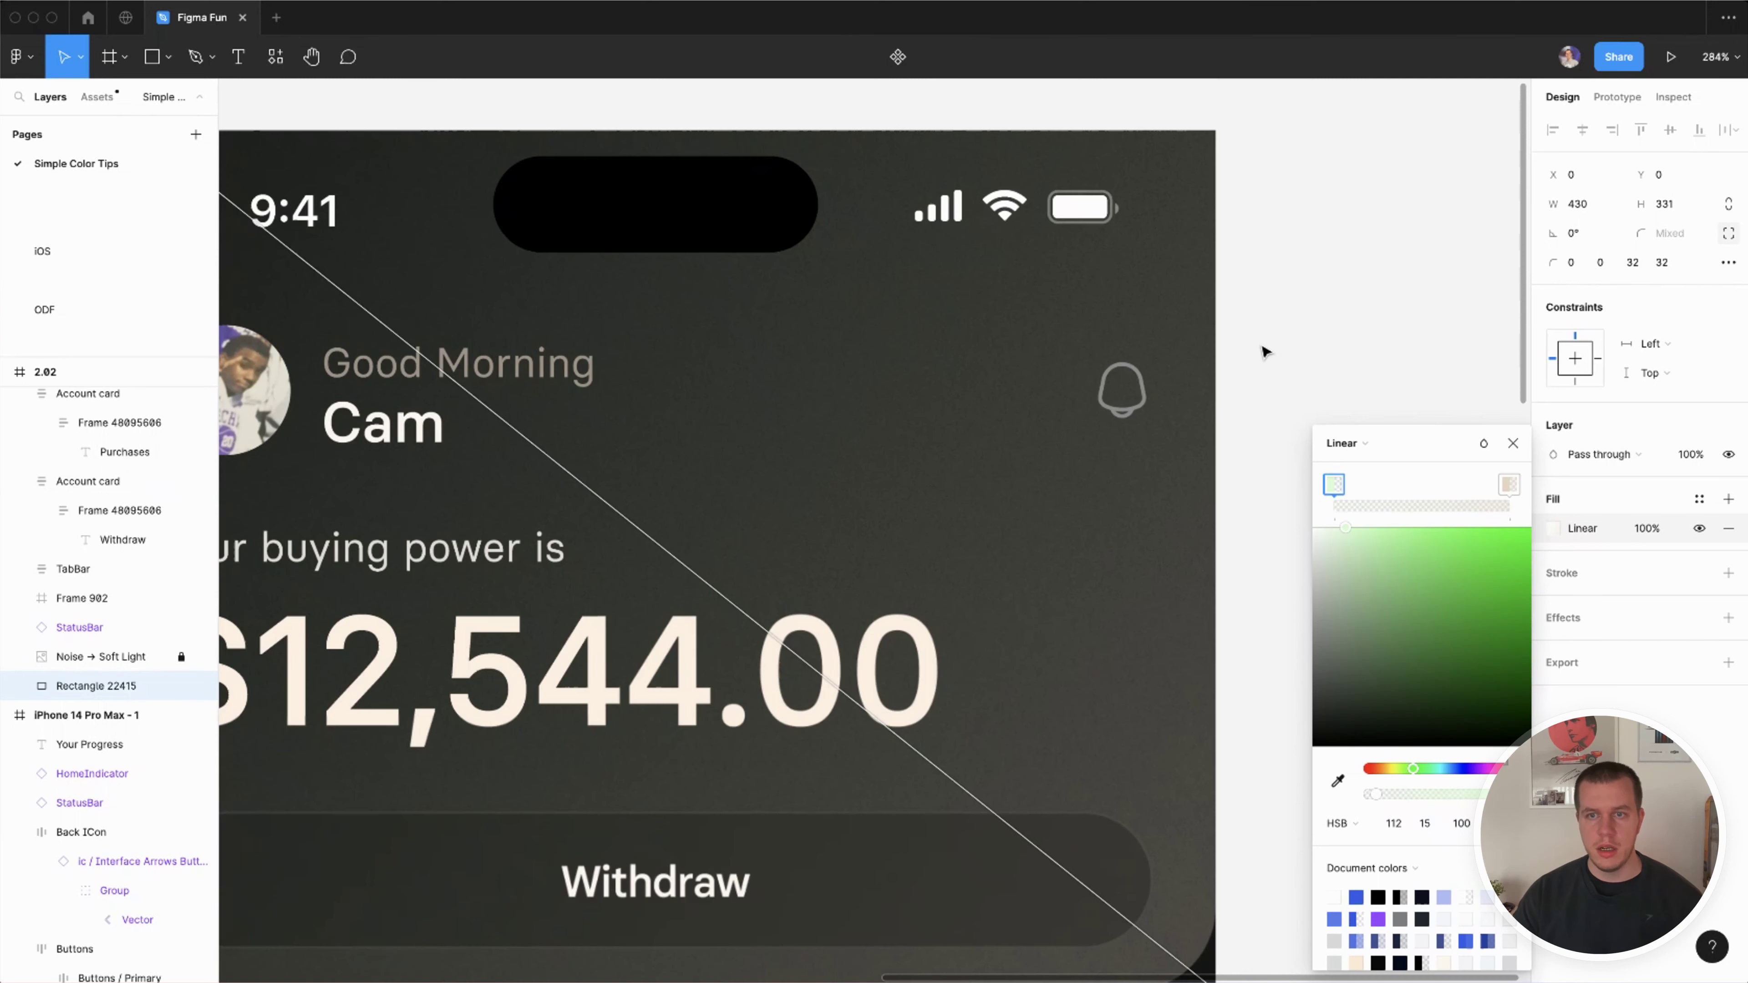
key("Escape")
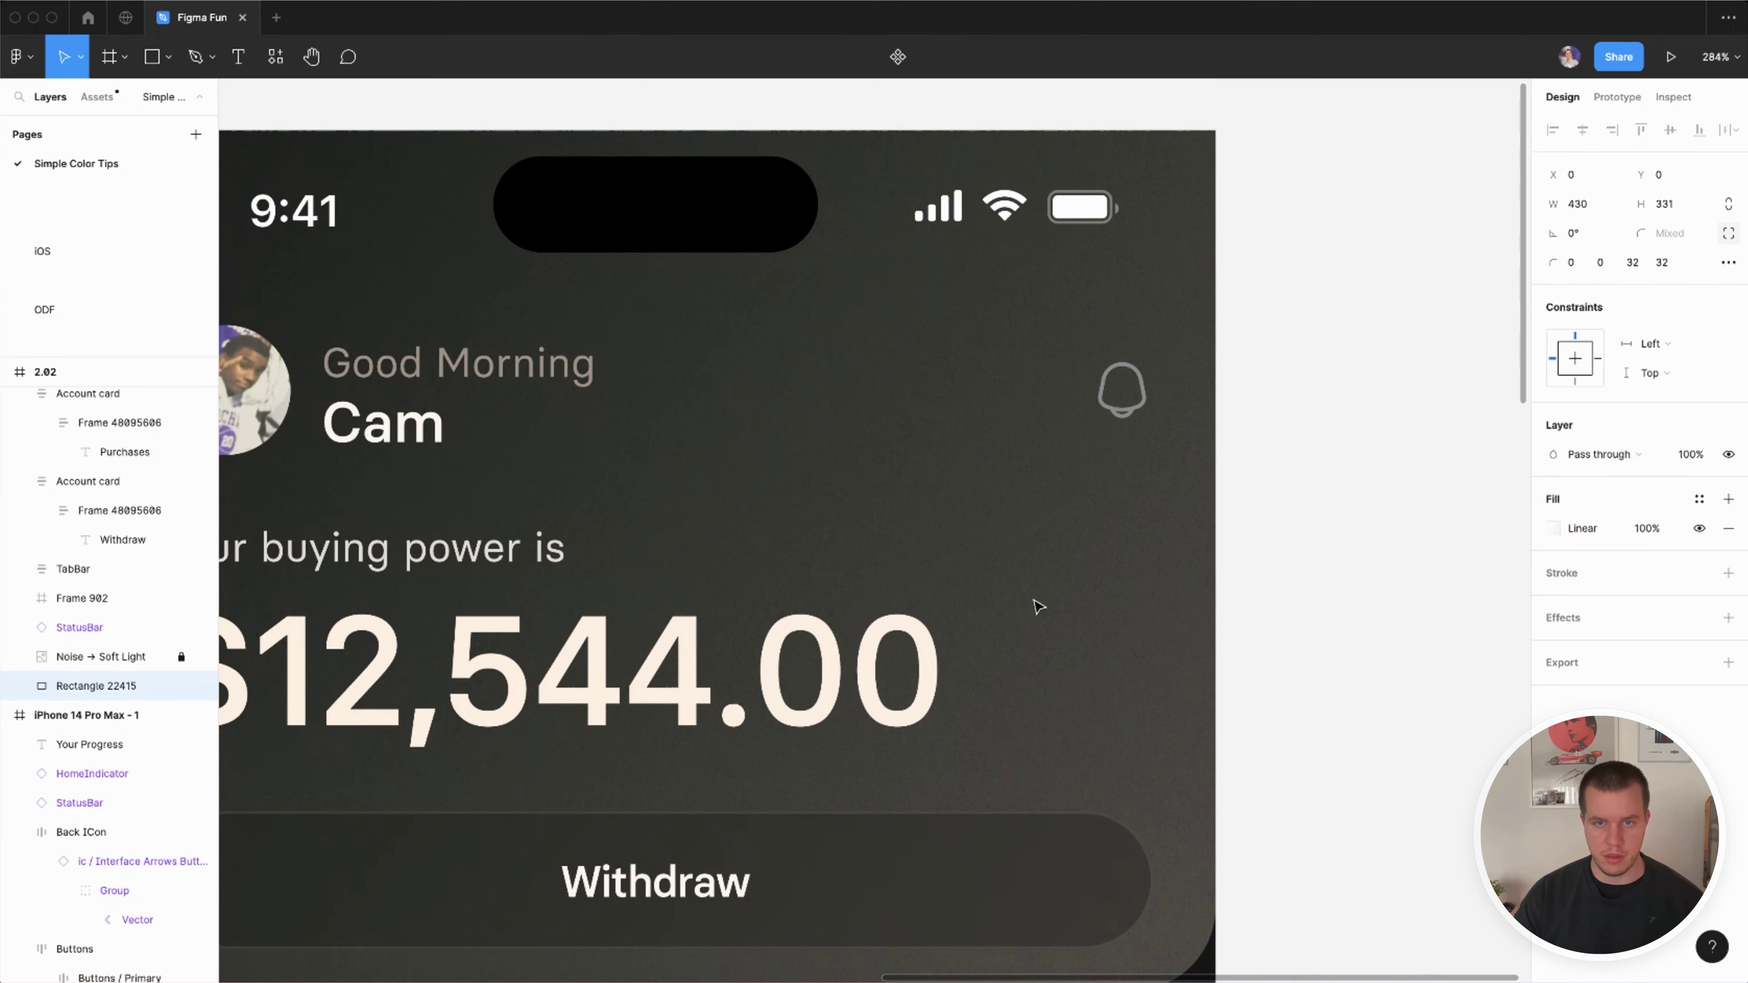
scroll(1319, 543, "up", 3)
scroll(1064, 471, "up", 5)
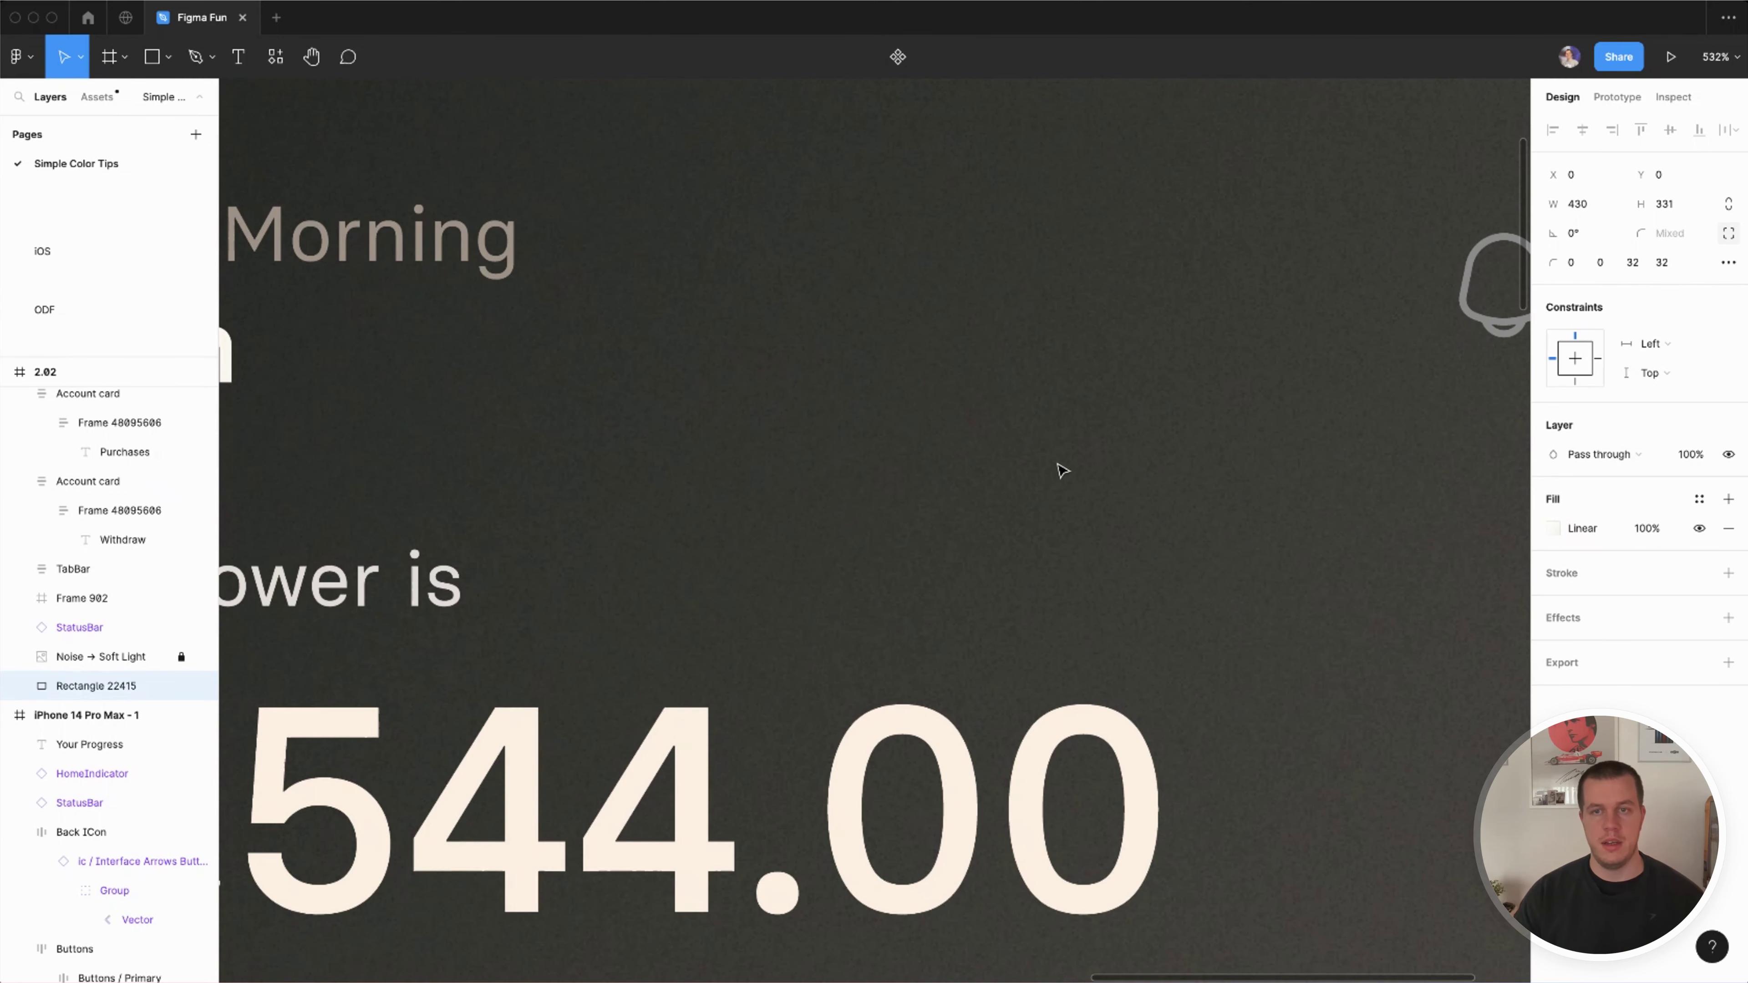
scroll(1063, 471, "down", 5)
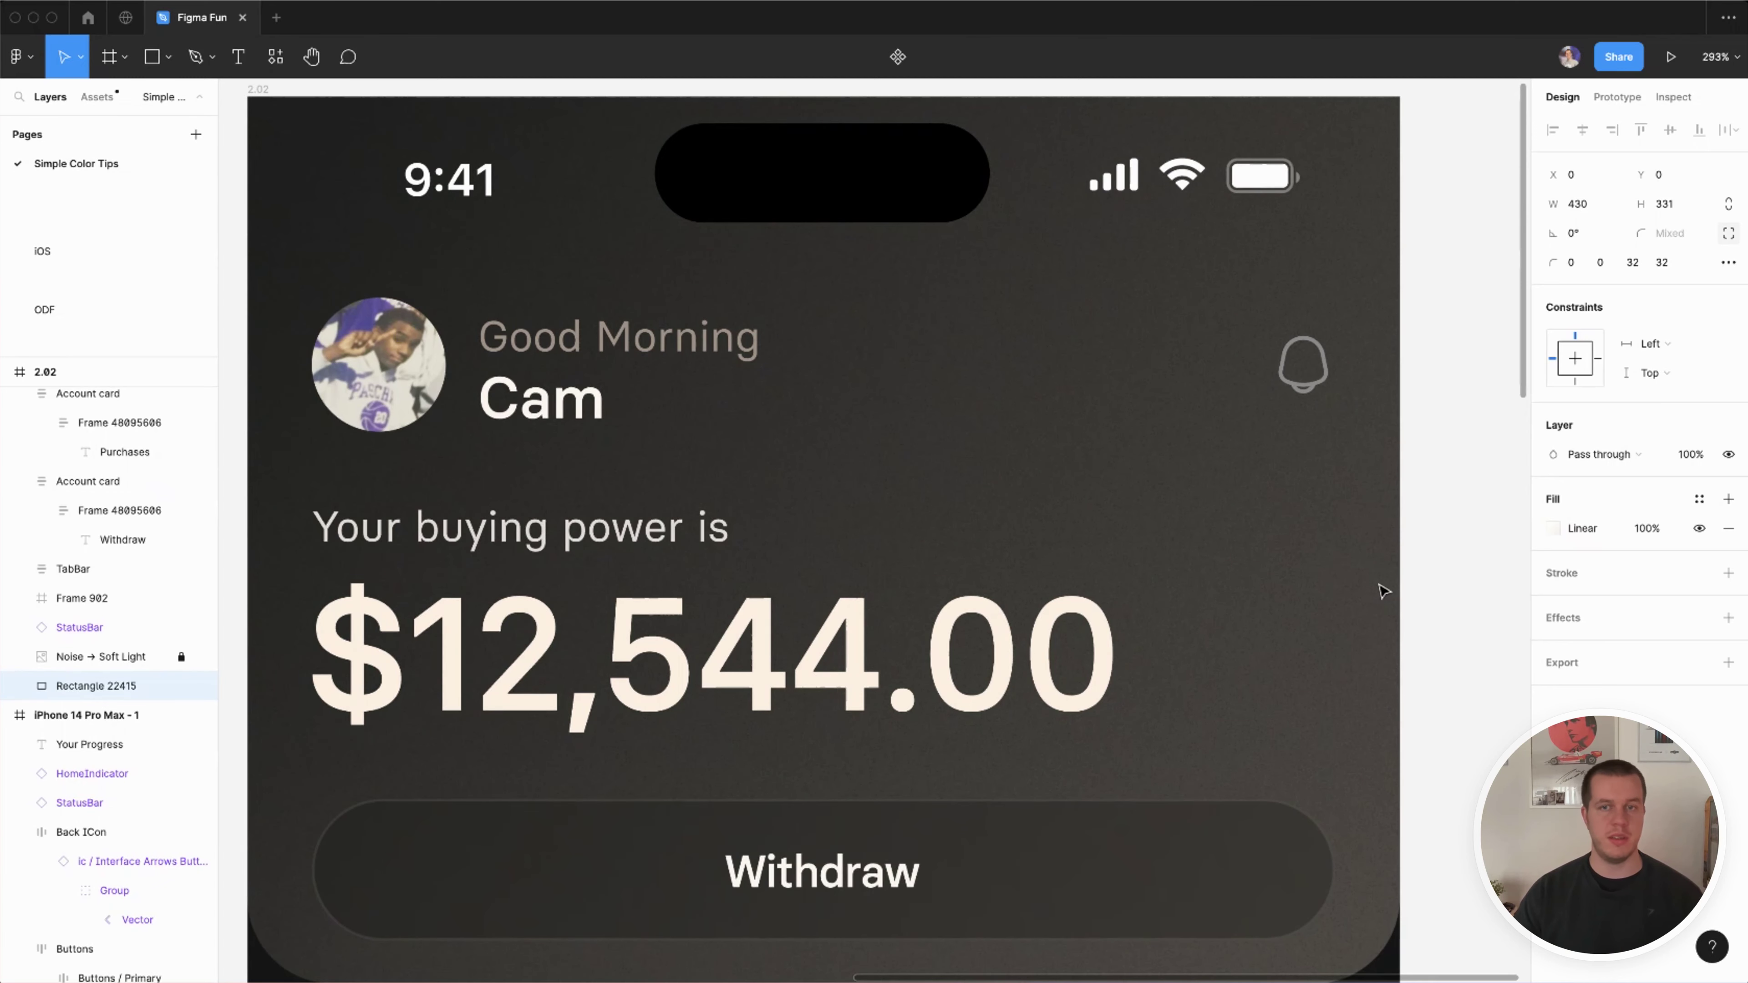
scroll(1381, 589, "down", 5)
scroll(1385, 466, "down", 2)
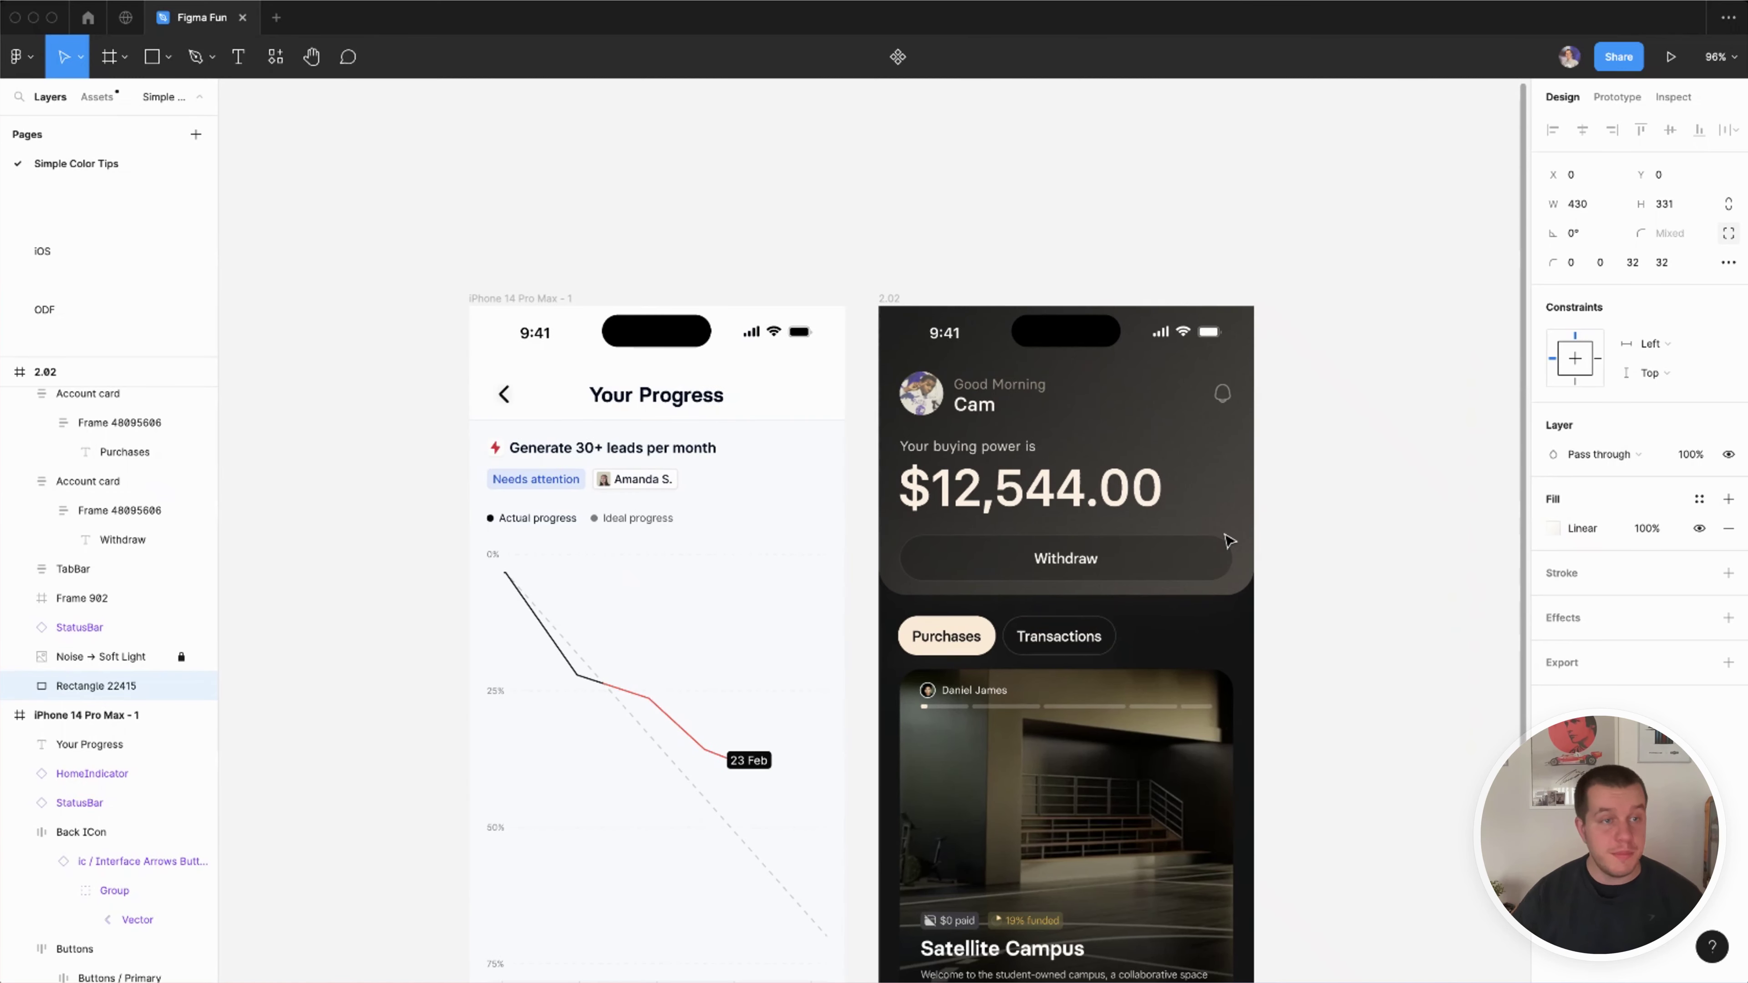